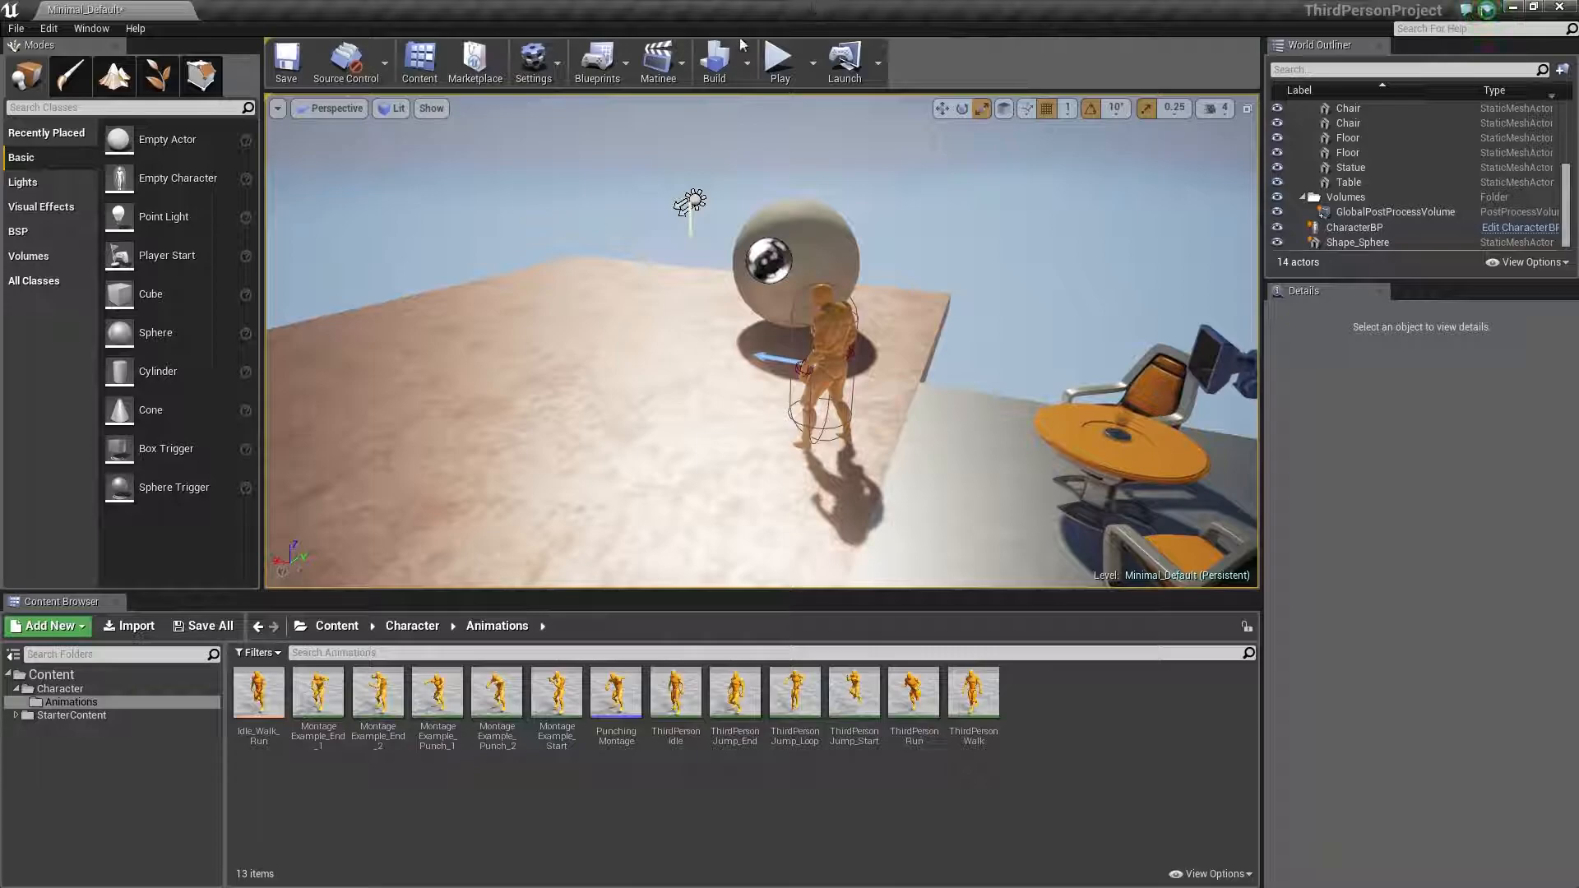
Play-test the level, run the character around the floor, and end the play session.
{"action": "left_click", "coordinate": [779, 60]}
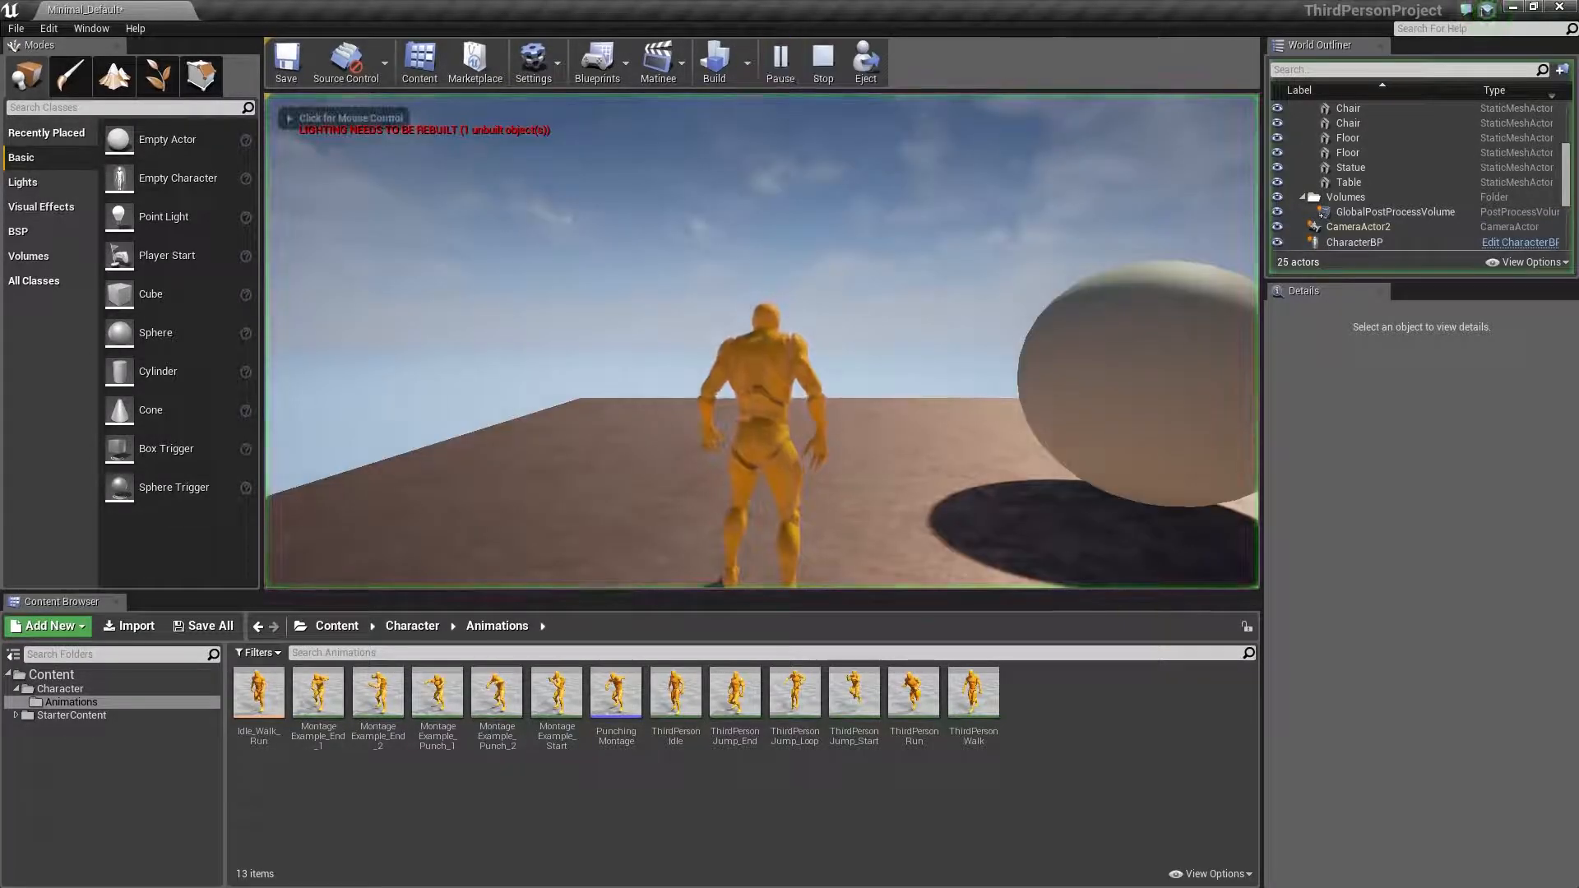
{"action": "key", "text": "w"}
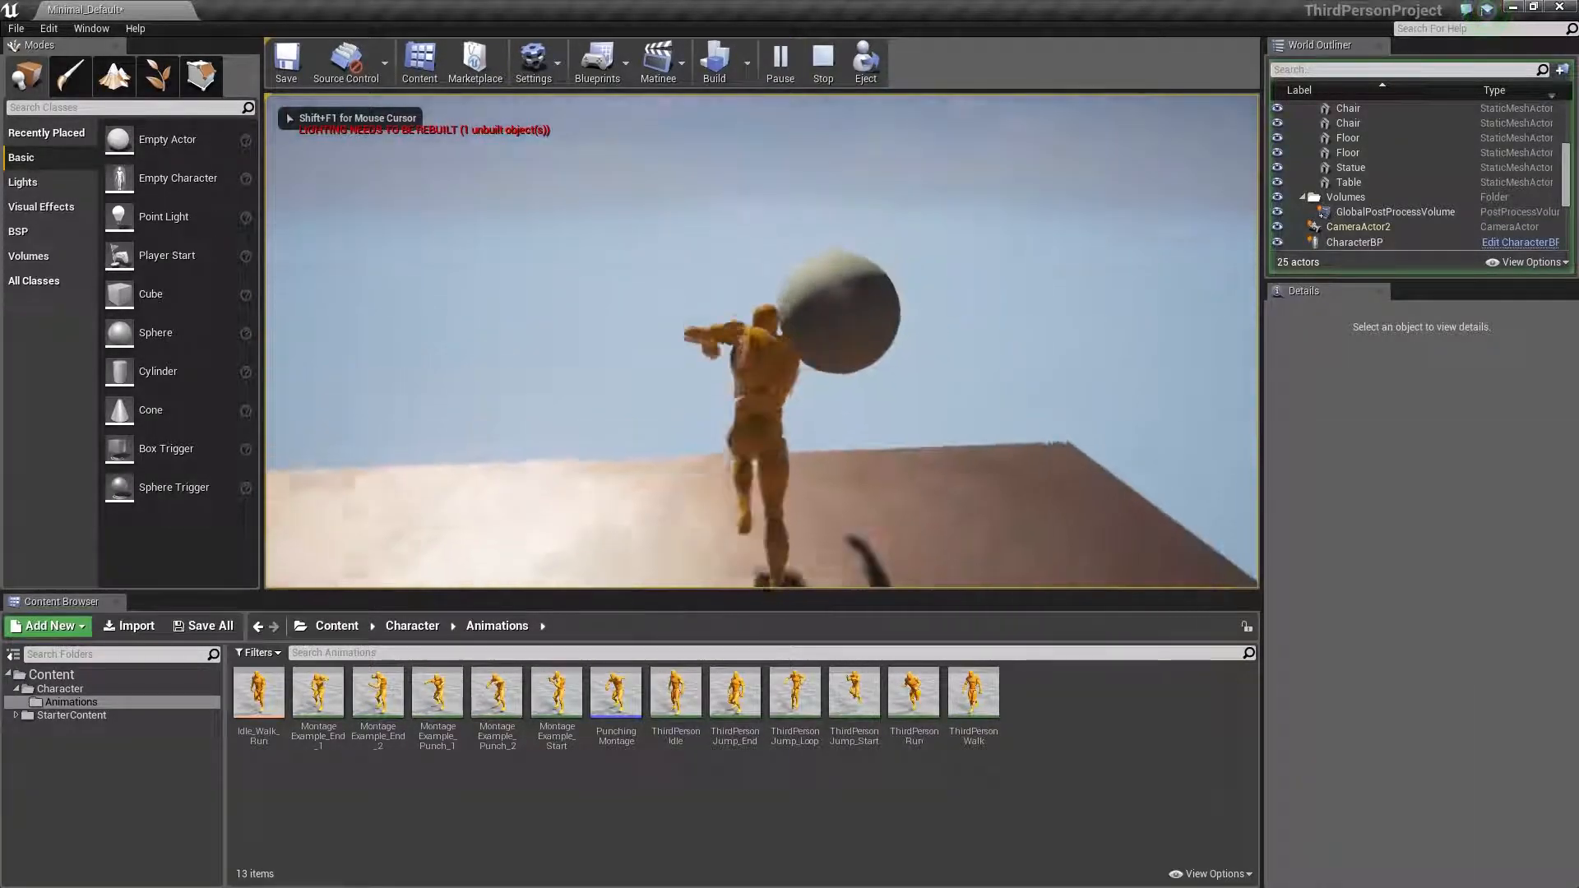
{"action": "key", "text": "d"}
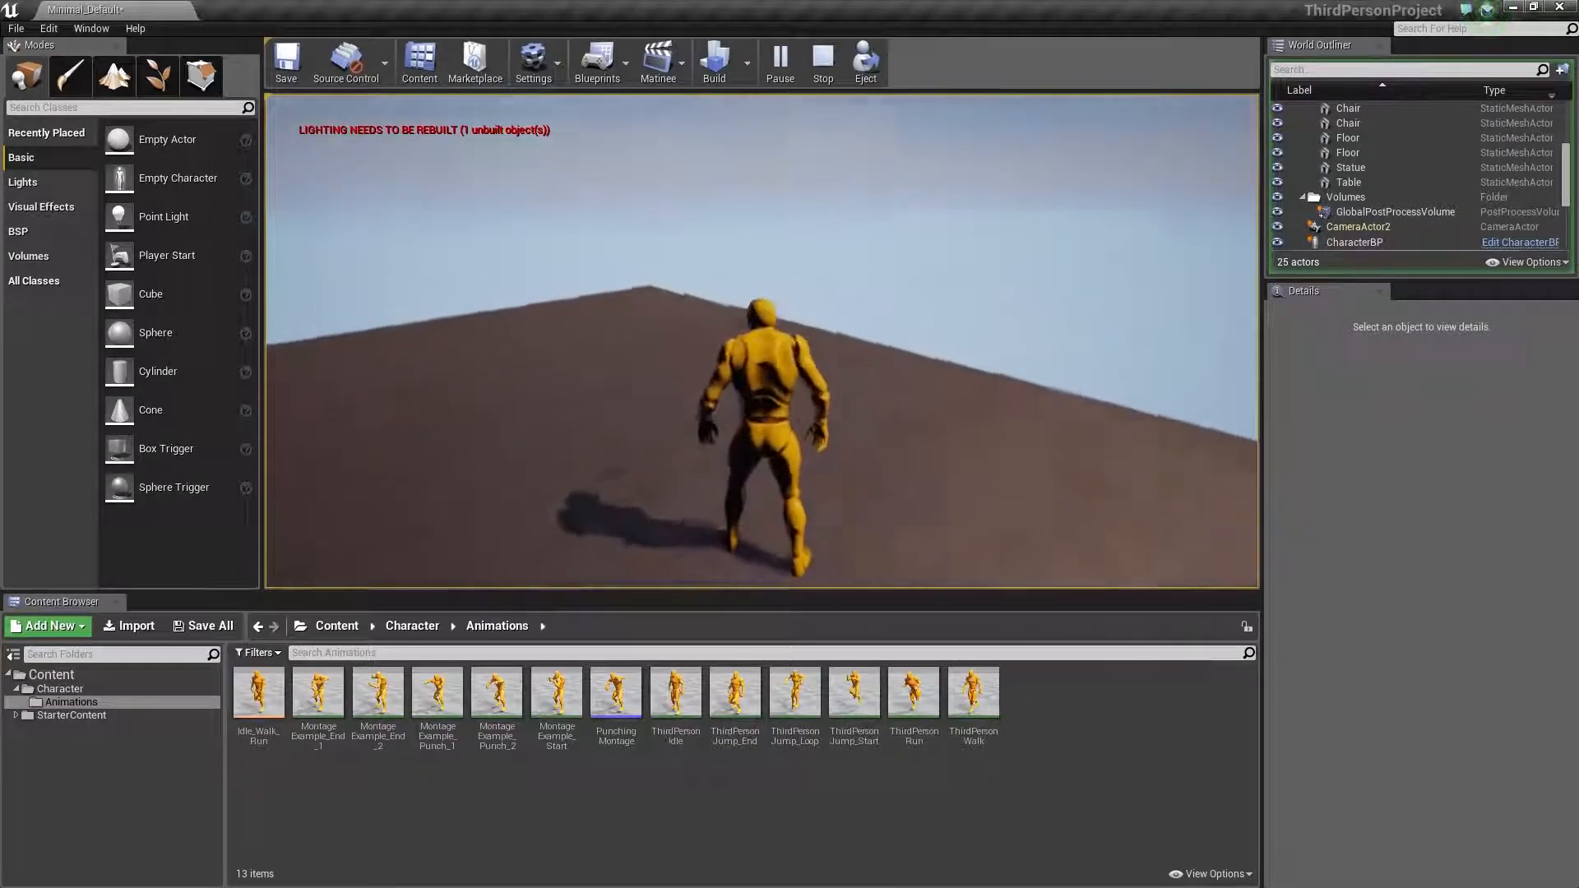
{"action": "key", "text": "d"}
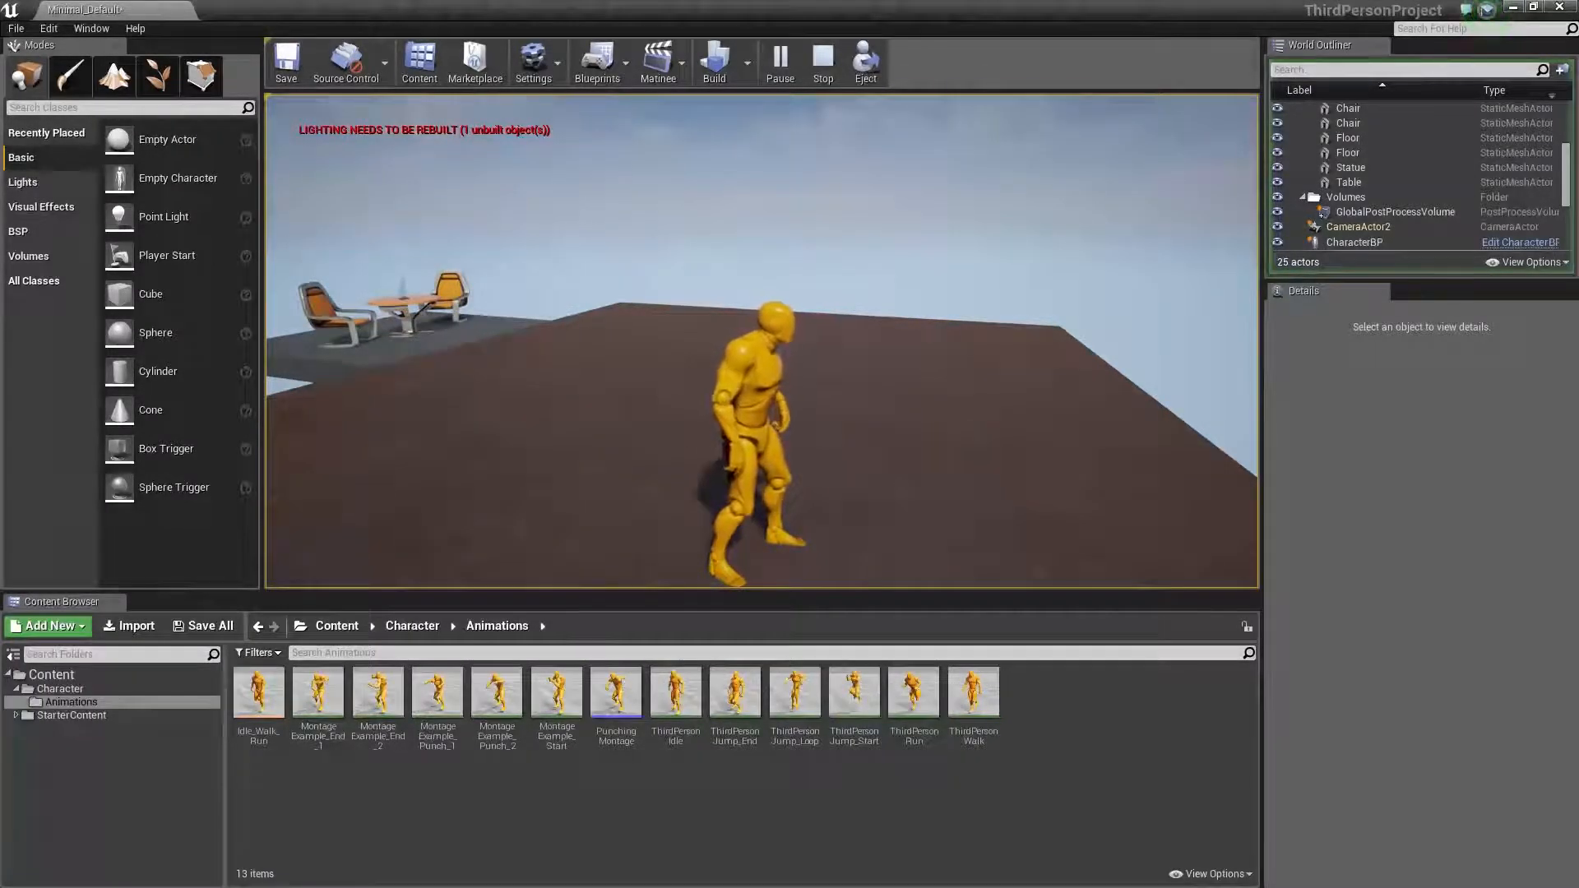
{"action": "key", "text": "Escape"}
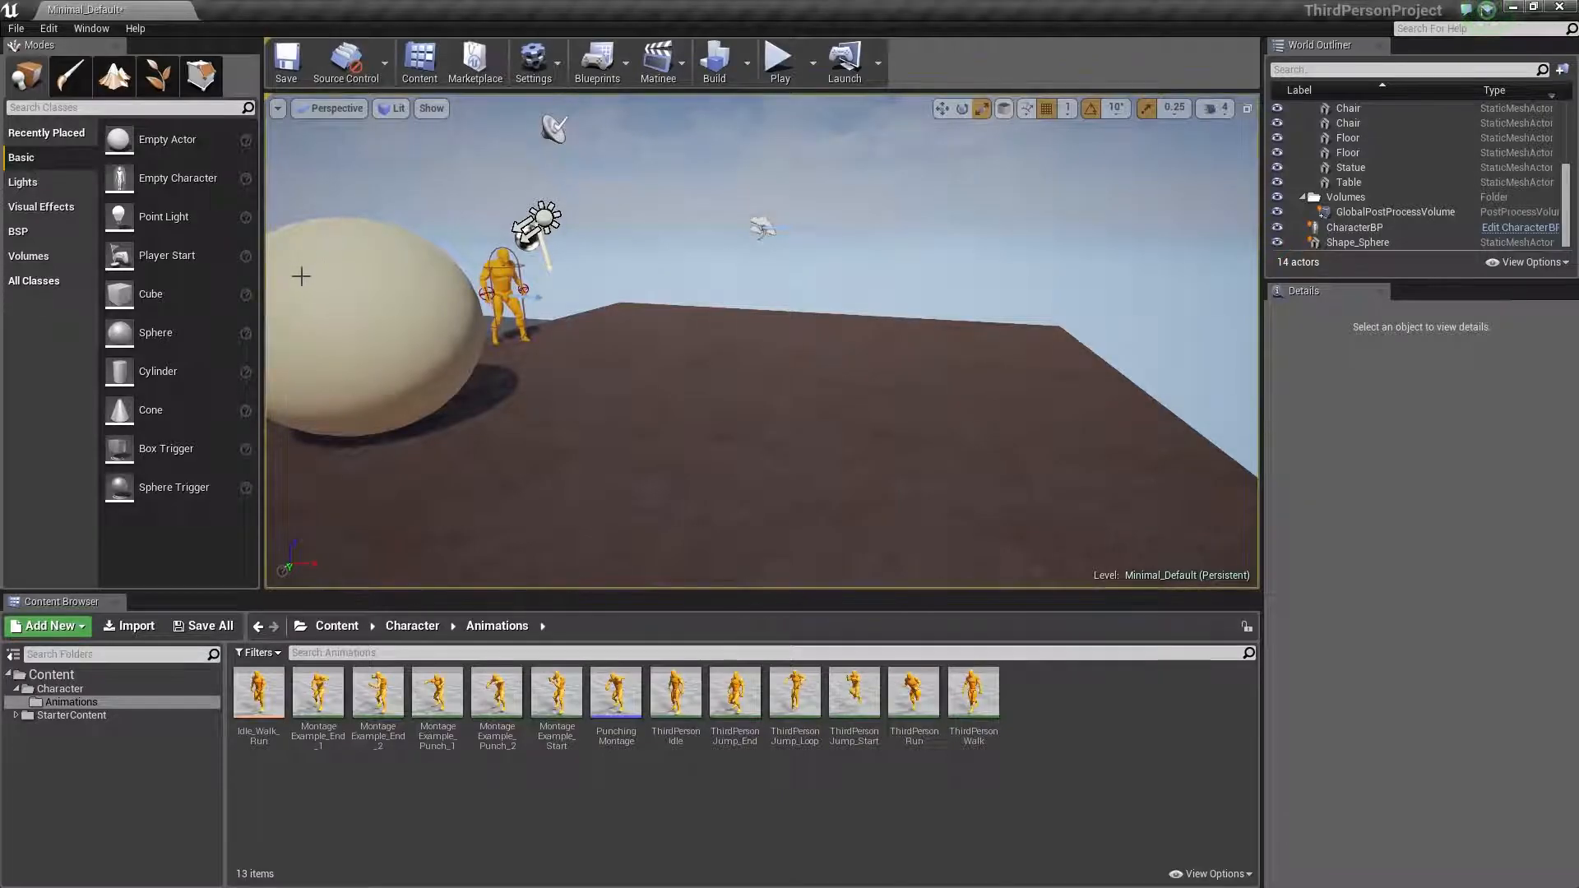
Open the ThirdPersonRun animation from the Character/Animations folder.
{"action": "left_click", "coordinate": [51, 690]}
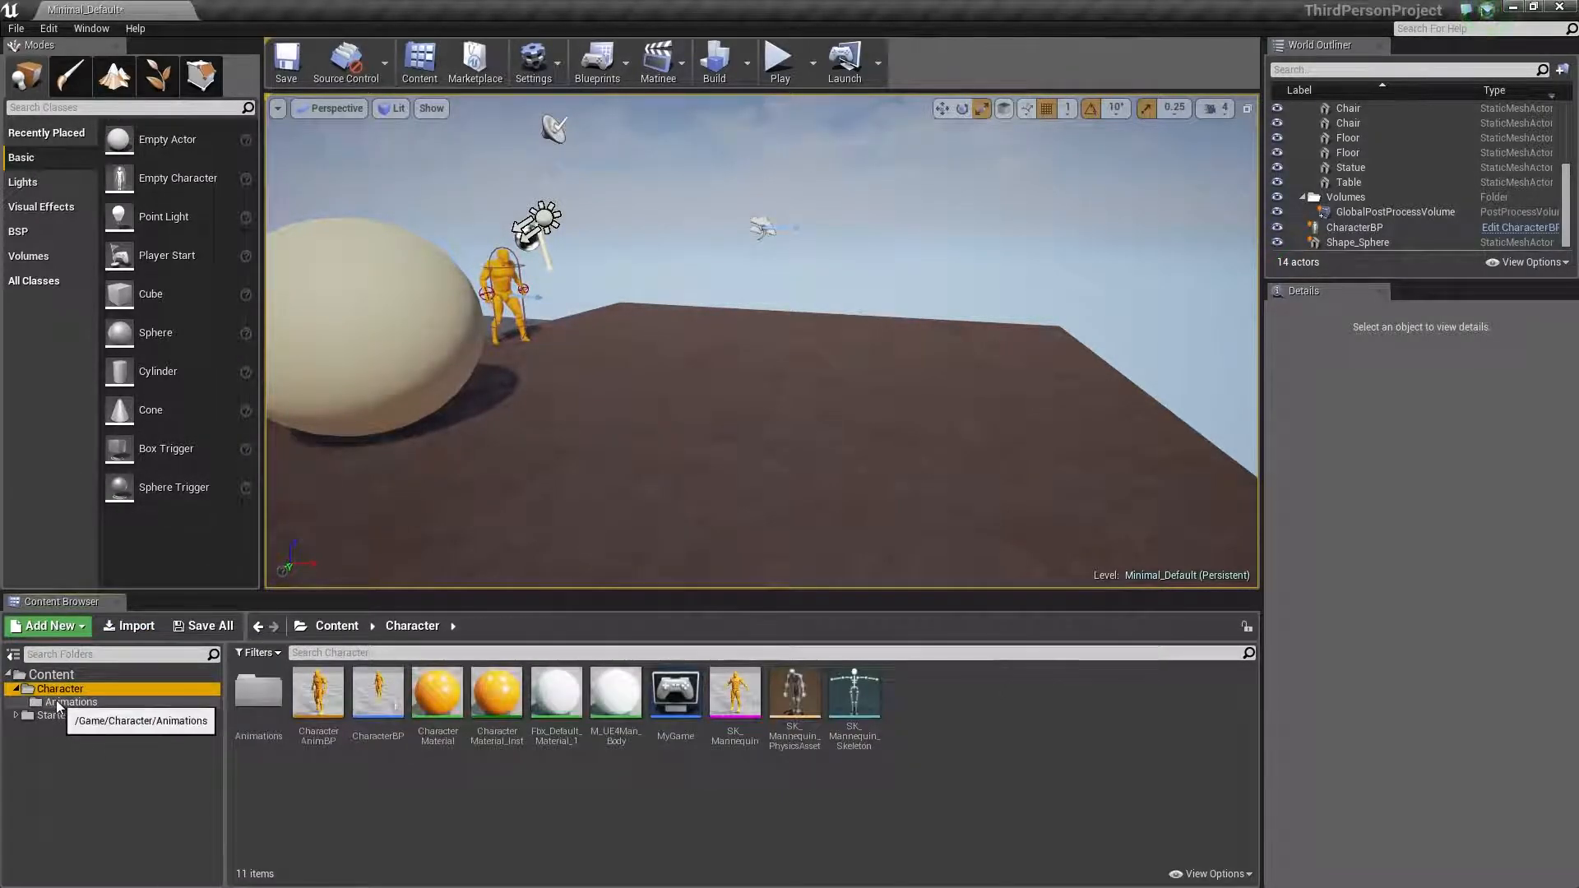
{"action": "left_click", "coordinate": [57, 704]}
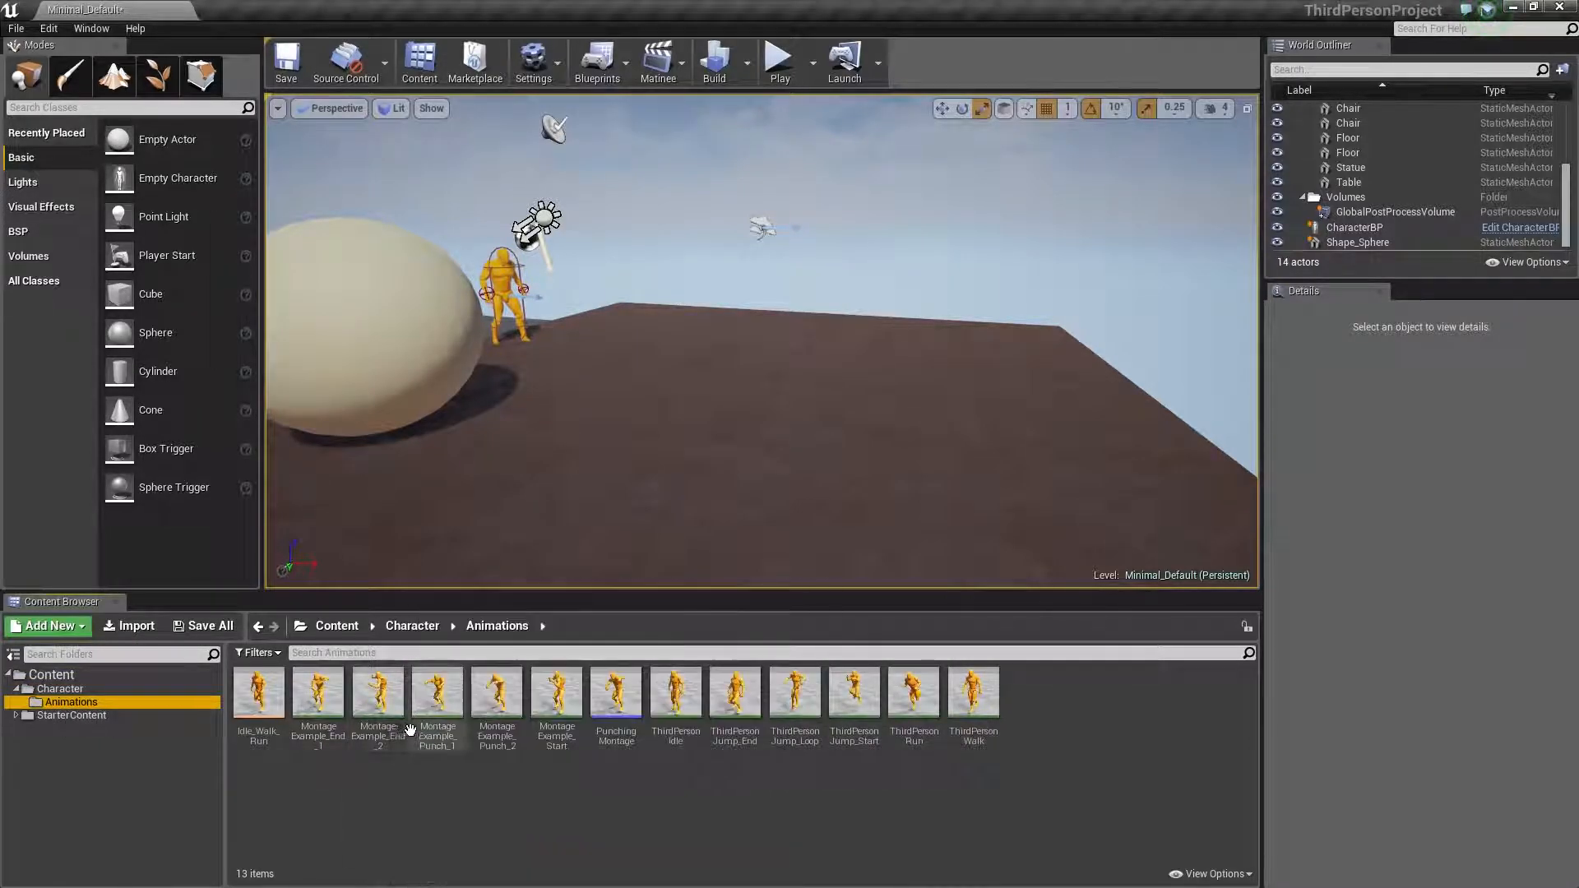
{"action": "left_click", "coordinate": [913, 700]}
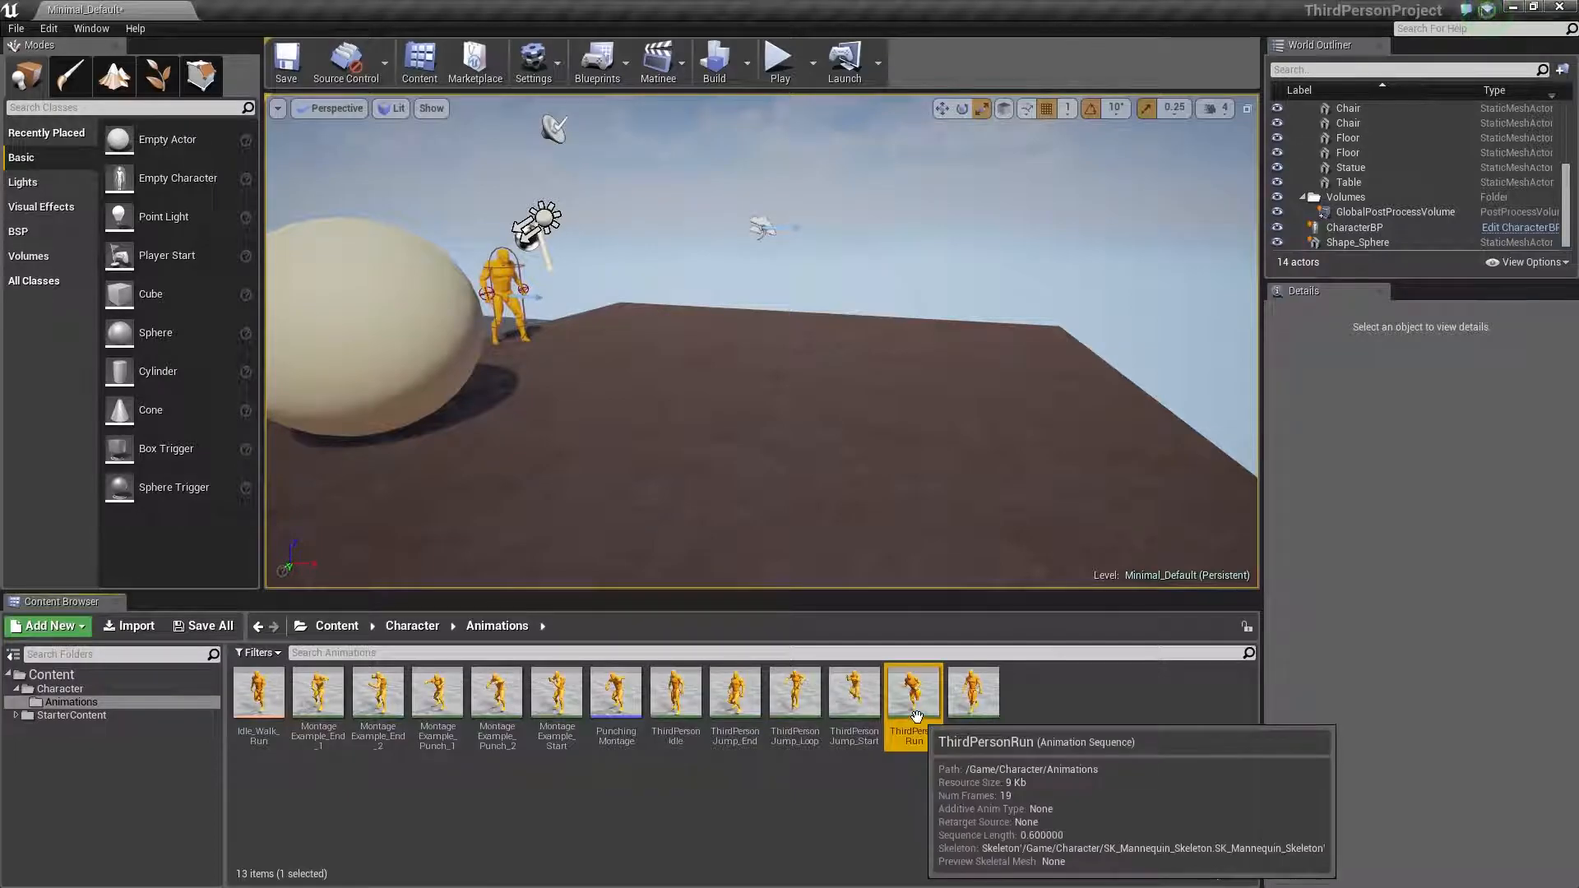
{"action": "double_click", "coordinate": [916, 715]}
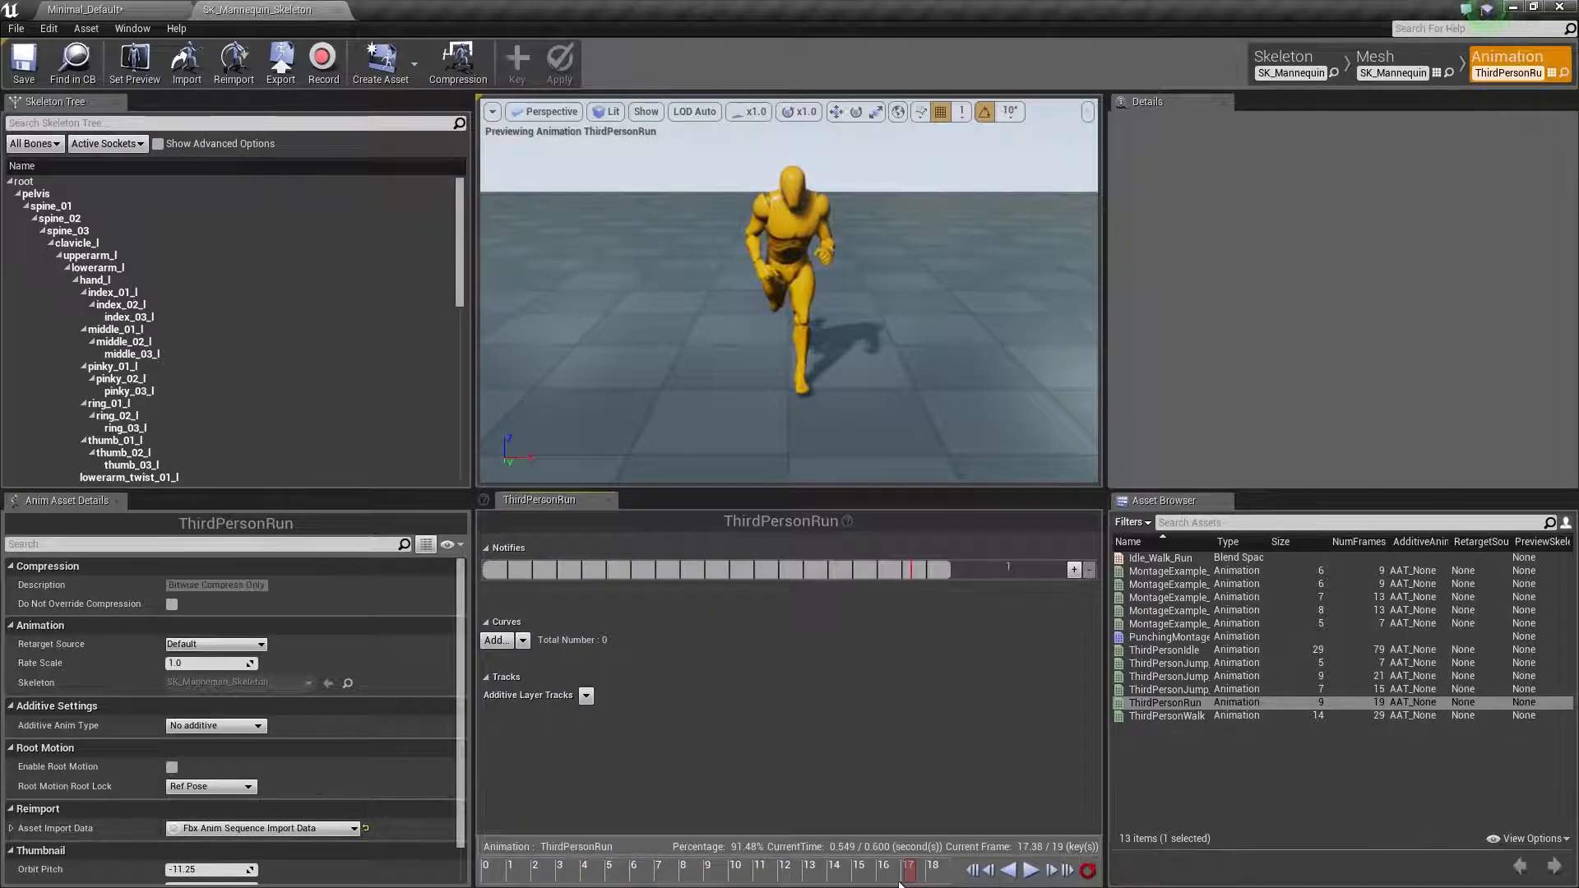
Add a PlayParticleEffect notify to the run animation at about frame 7, where the first foot lands.
{"action": "right_click_drag", "start_coordinate": [724, 209], "coordinate": [841, 495]}
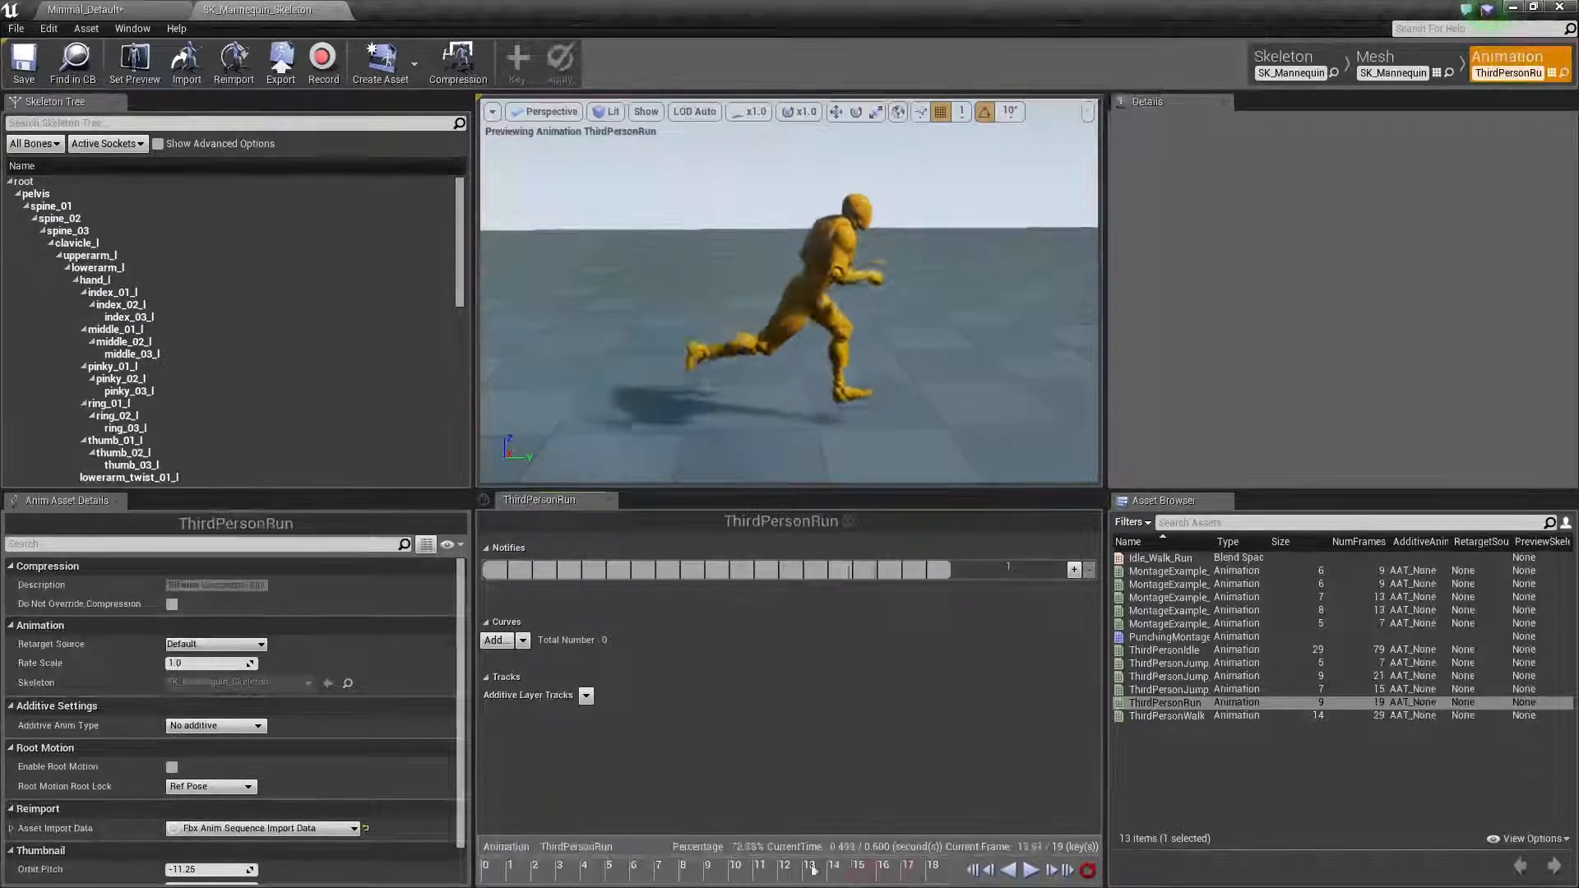
{"action": "left_click", "coordinate": [486, 870]}
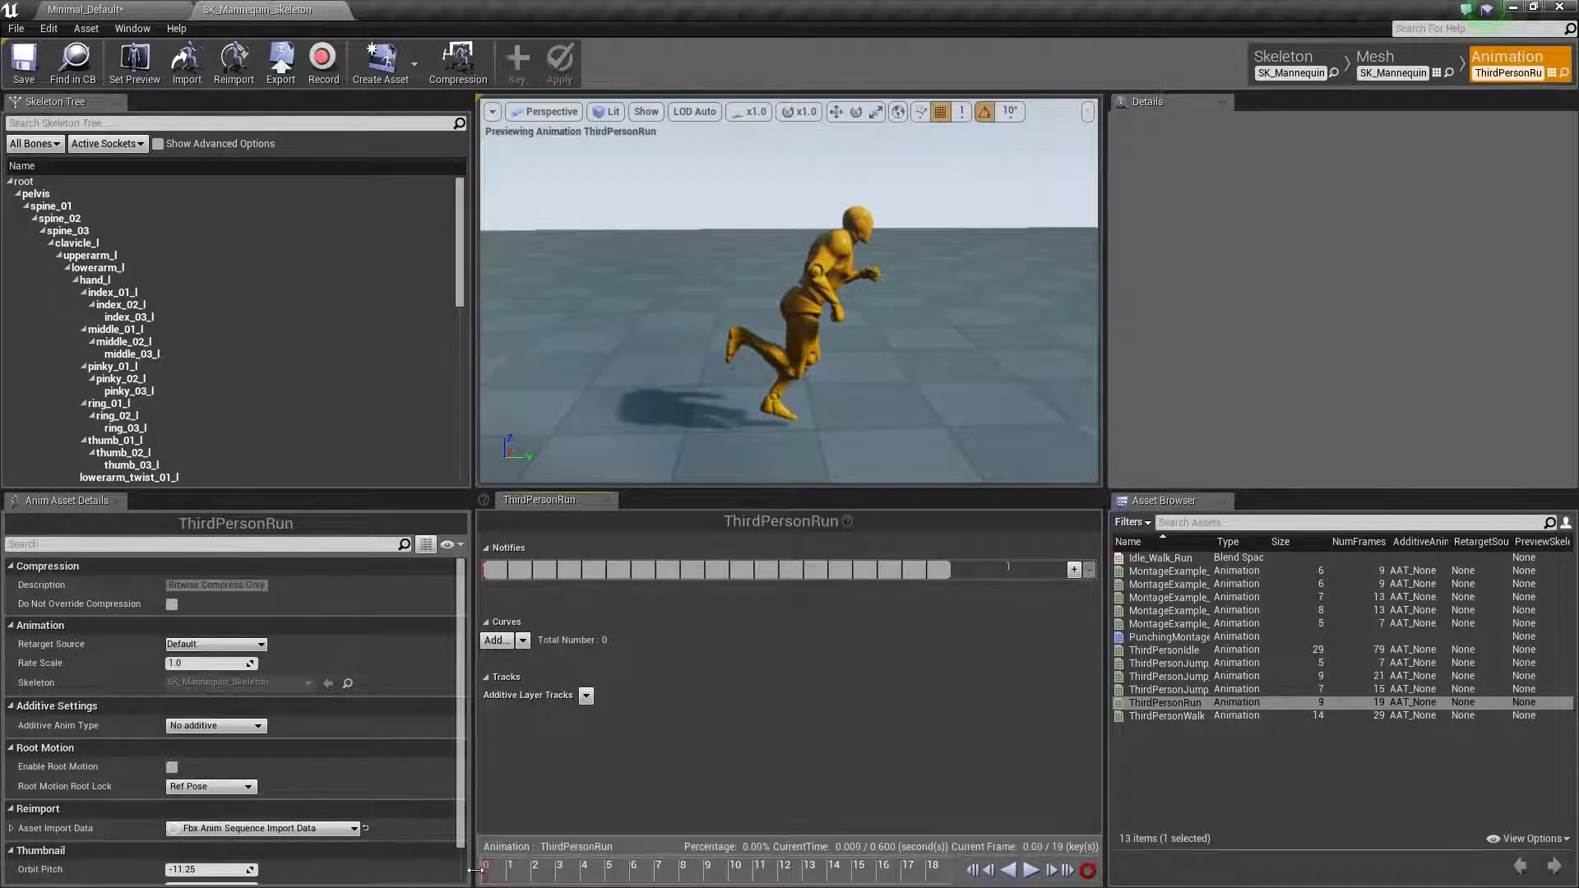
{"action": "left_click_drag", "start_coordinate": [492, 870], "coordinate": [608, 882]}
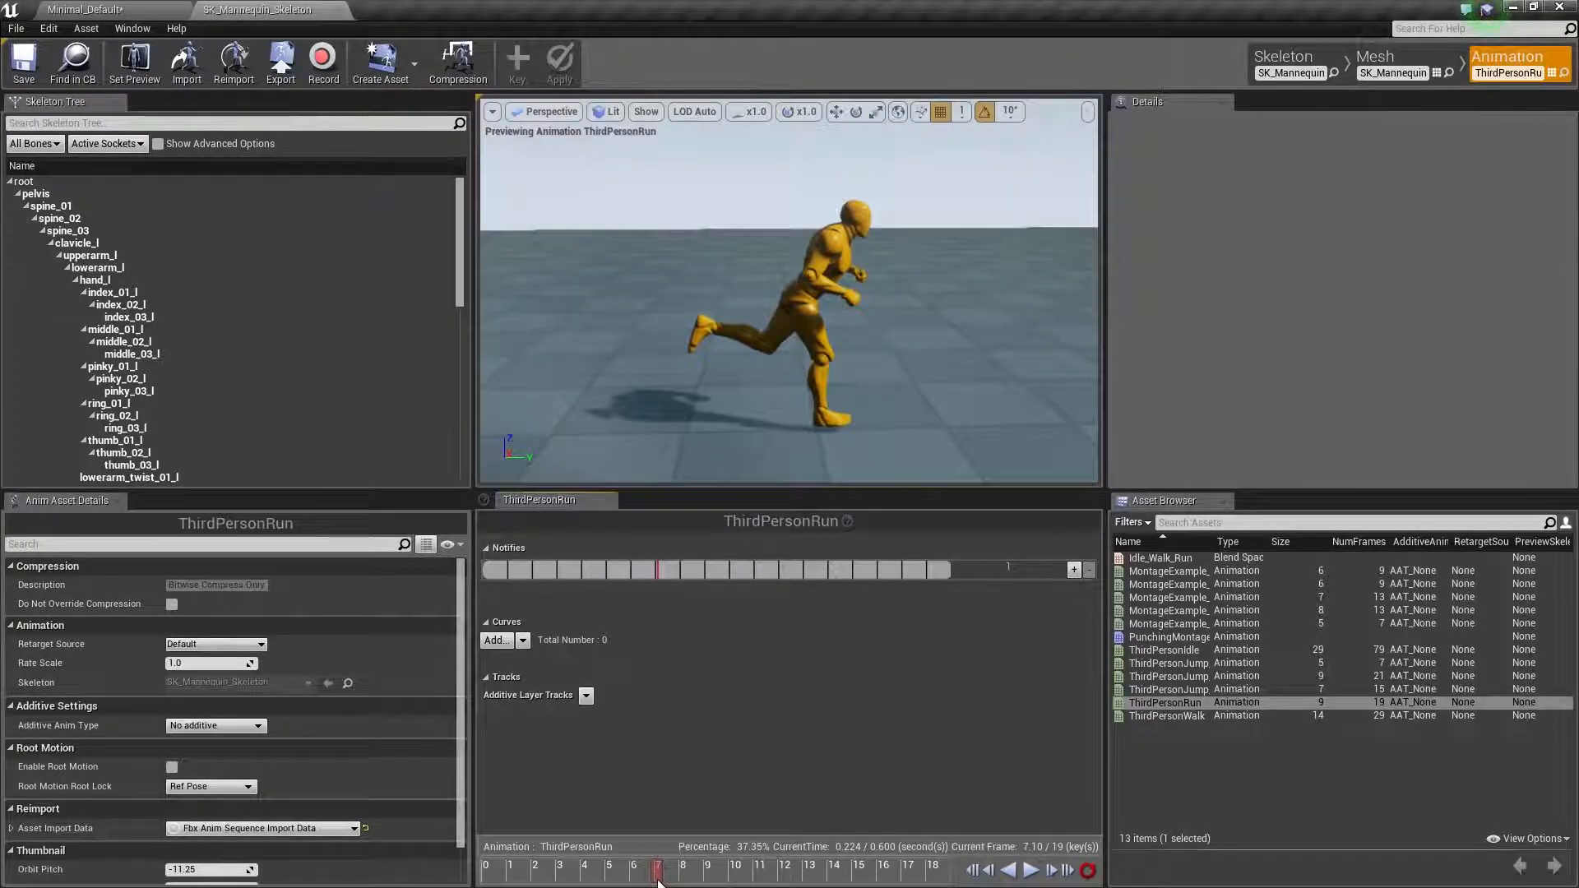
{"action": "mouse_move", "coordinate": [659, 882]}
{"action": "left_mouse_down"}
{"action": "mouse_move", "coordinate": [920, 881]}
{"action": "mouse_move", "coordinate": [482, 882]}
{"action": "mouse_move", "coordinate": [654, 884]}
{"action": "left_mouse_up"}
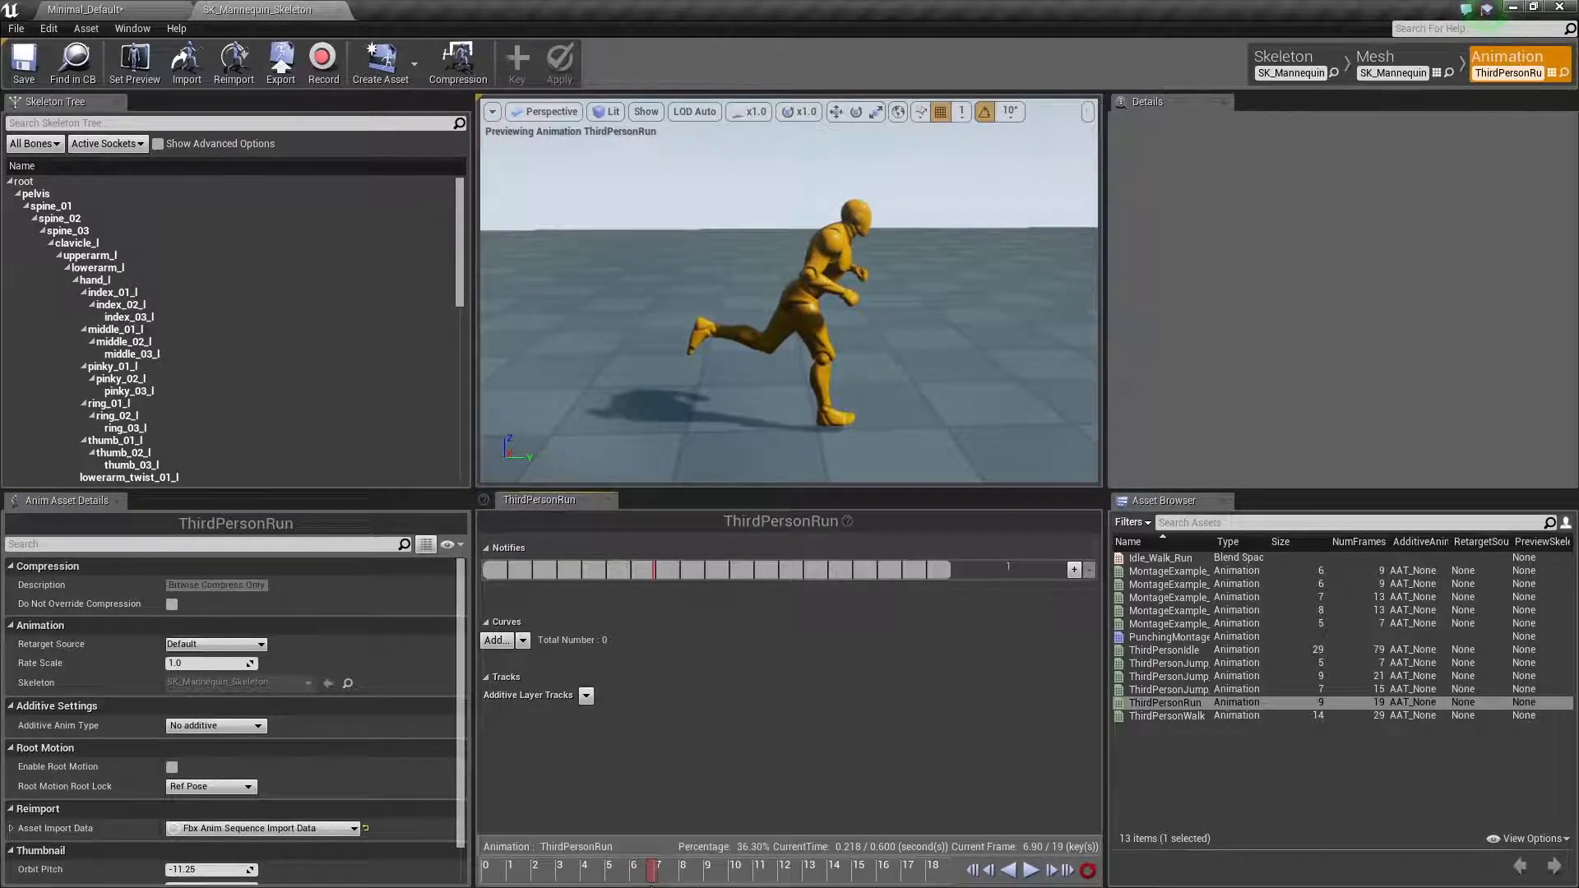
{"action": "right_click", "coordinate": [653, 571]}
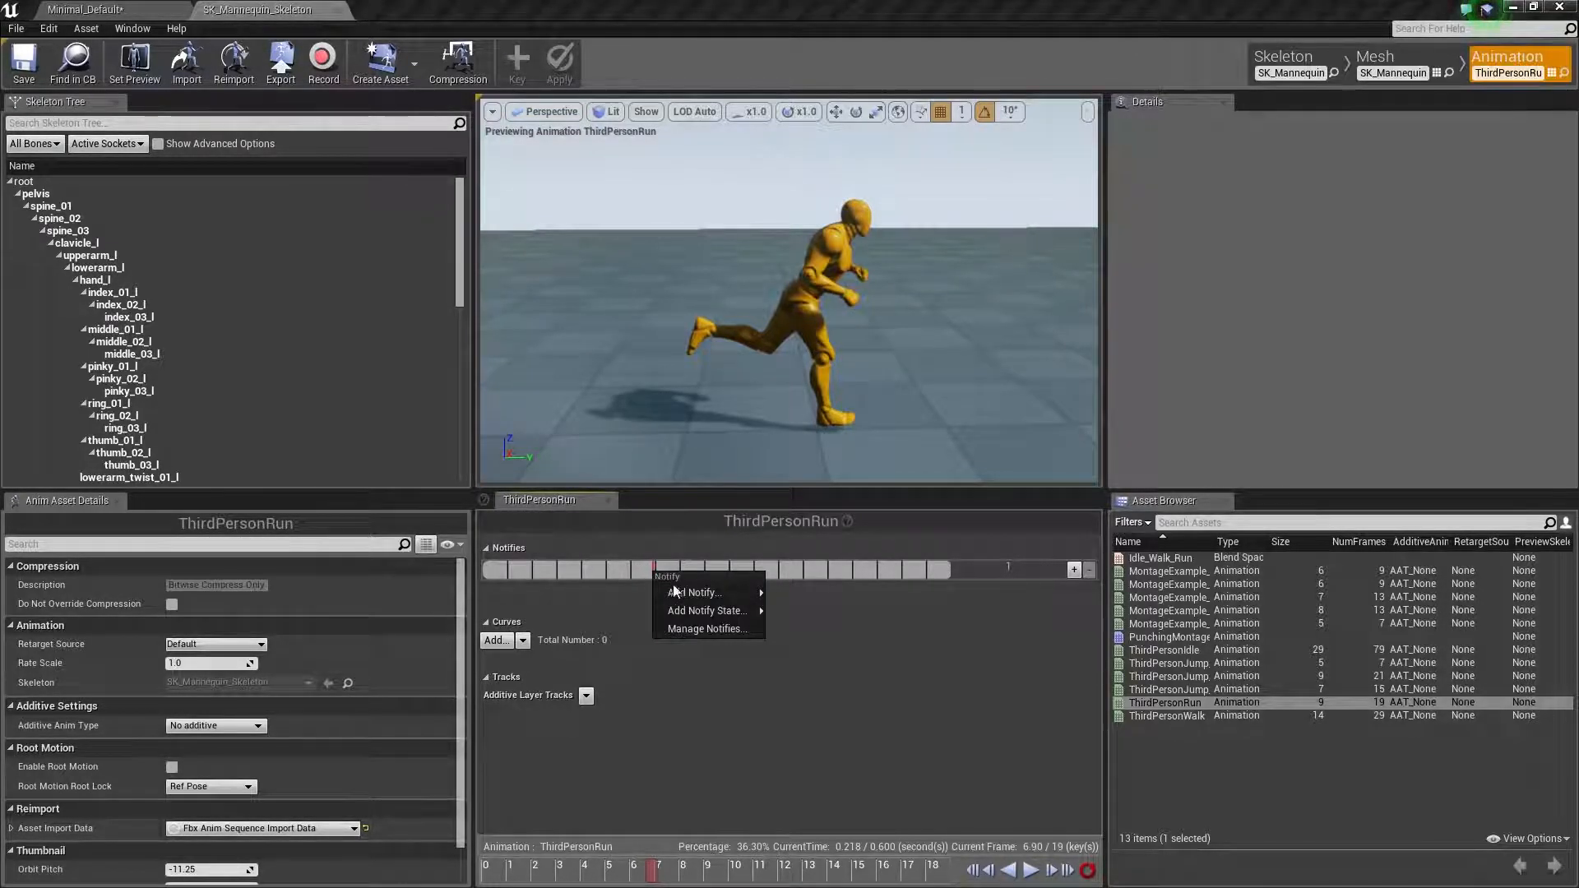
{"action": "mouse_move", "coordinate": [684, 591]}
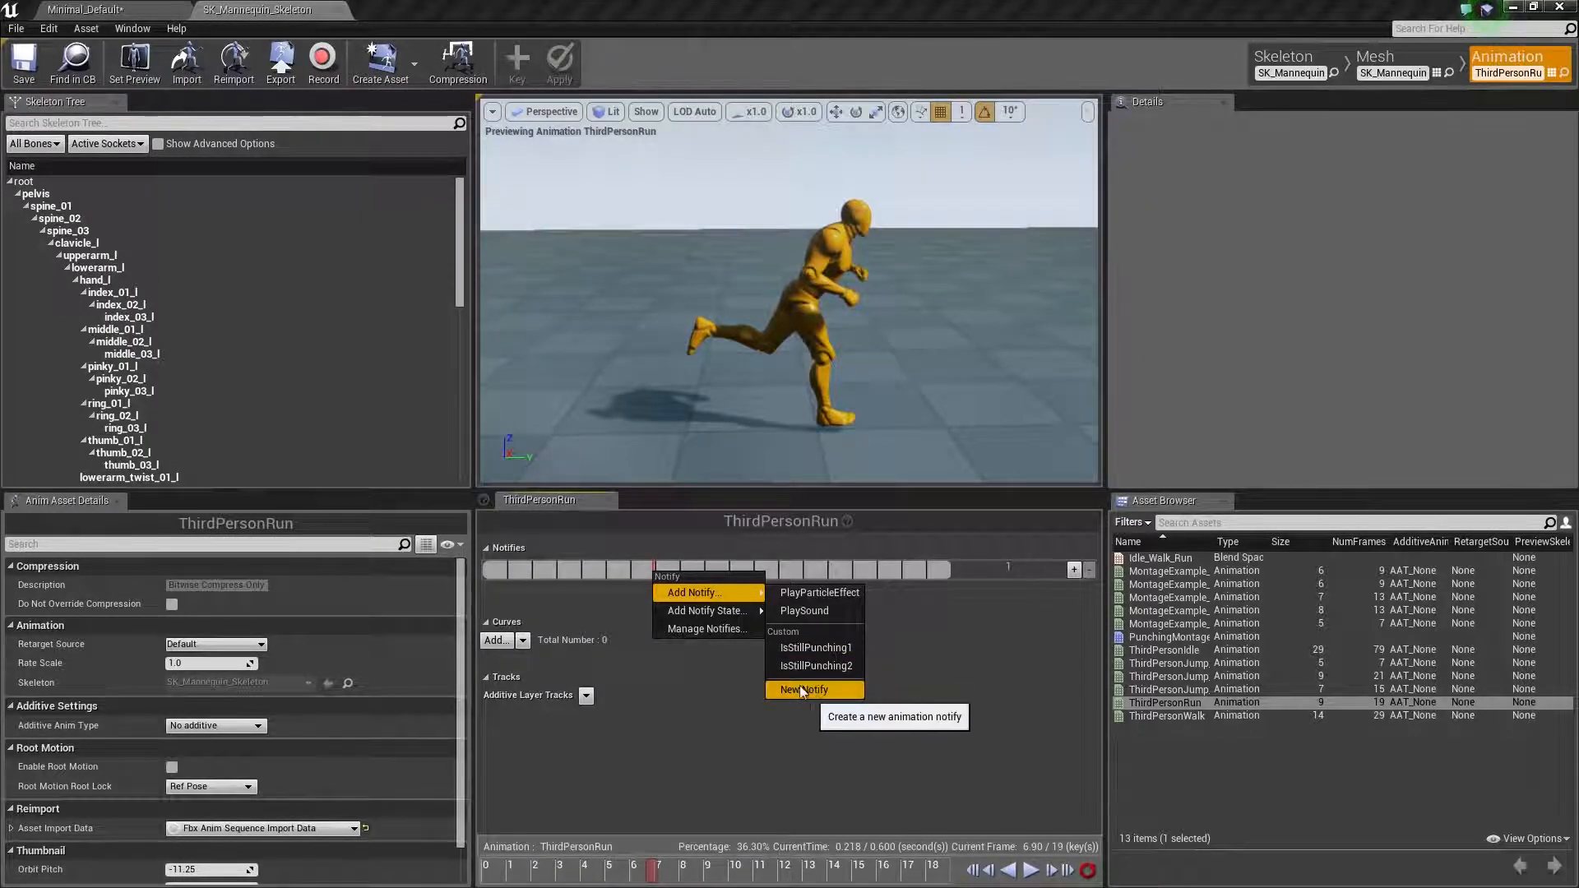
{"action": "left_click", "coordinate": [805, 603]}
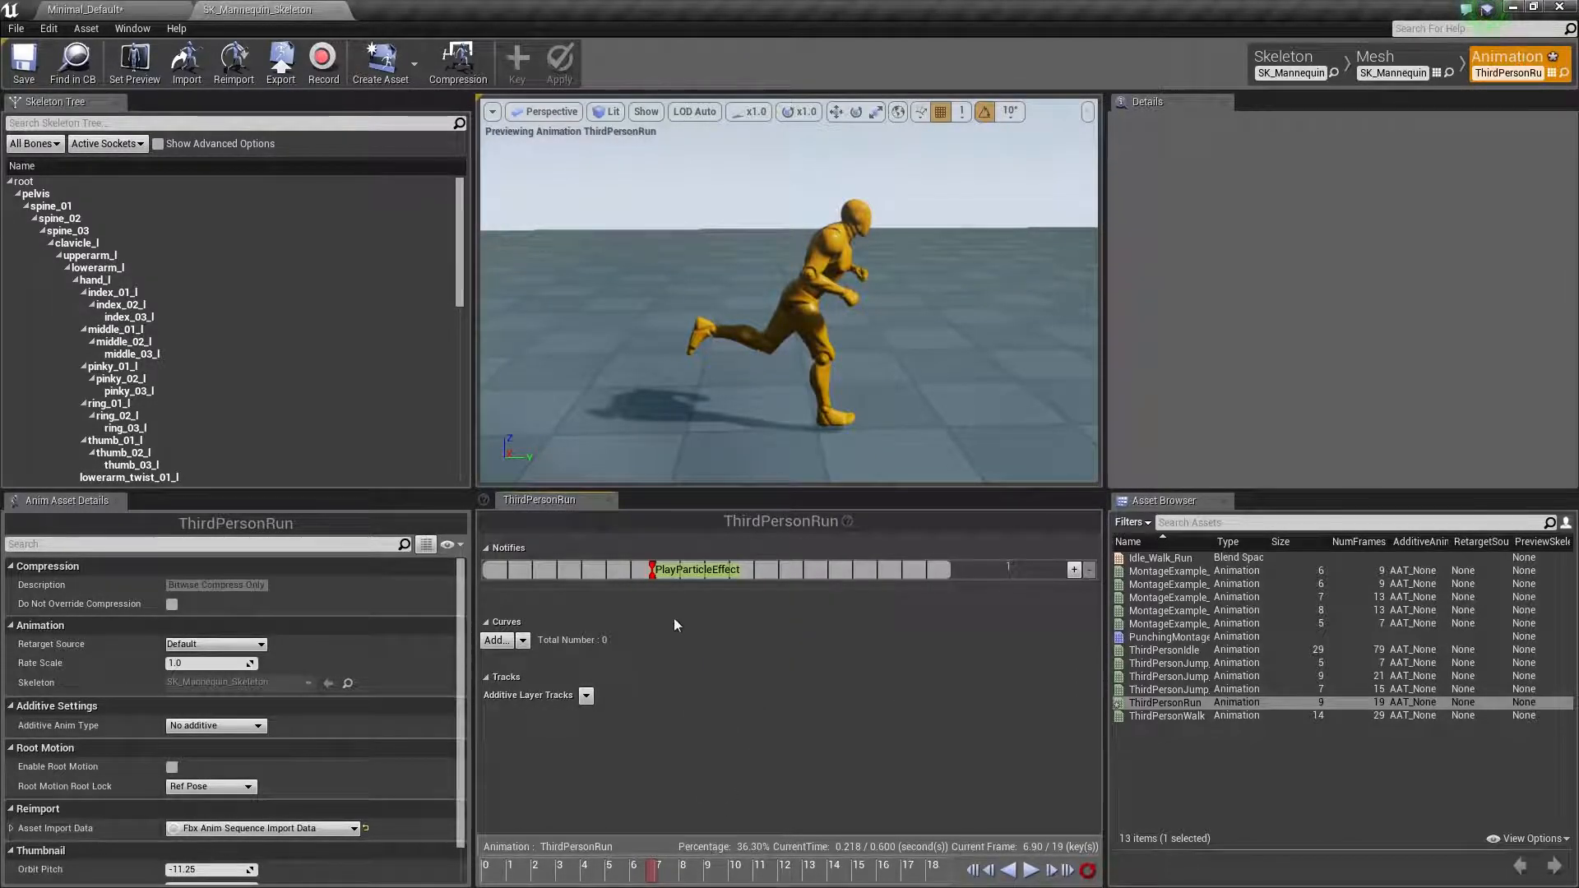
Set the particle system template of the notify near frame 7 to P_Explosion.
{"action": "left_click", "coordinate": [655, 575]}
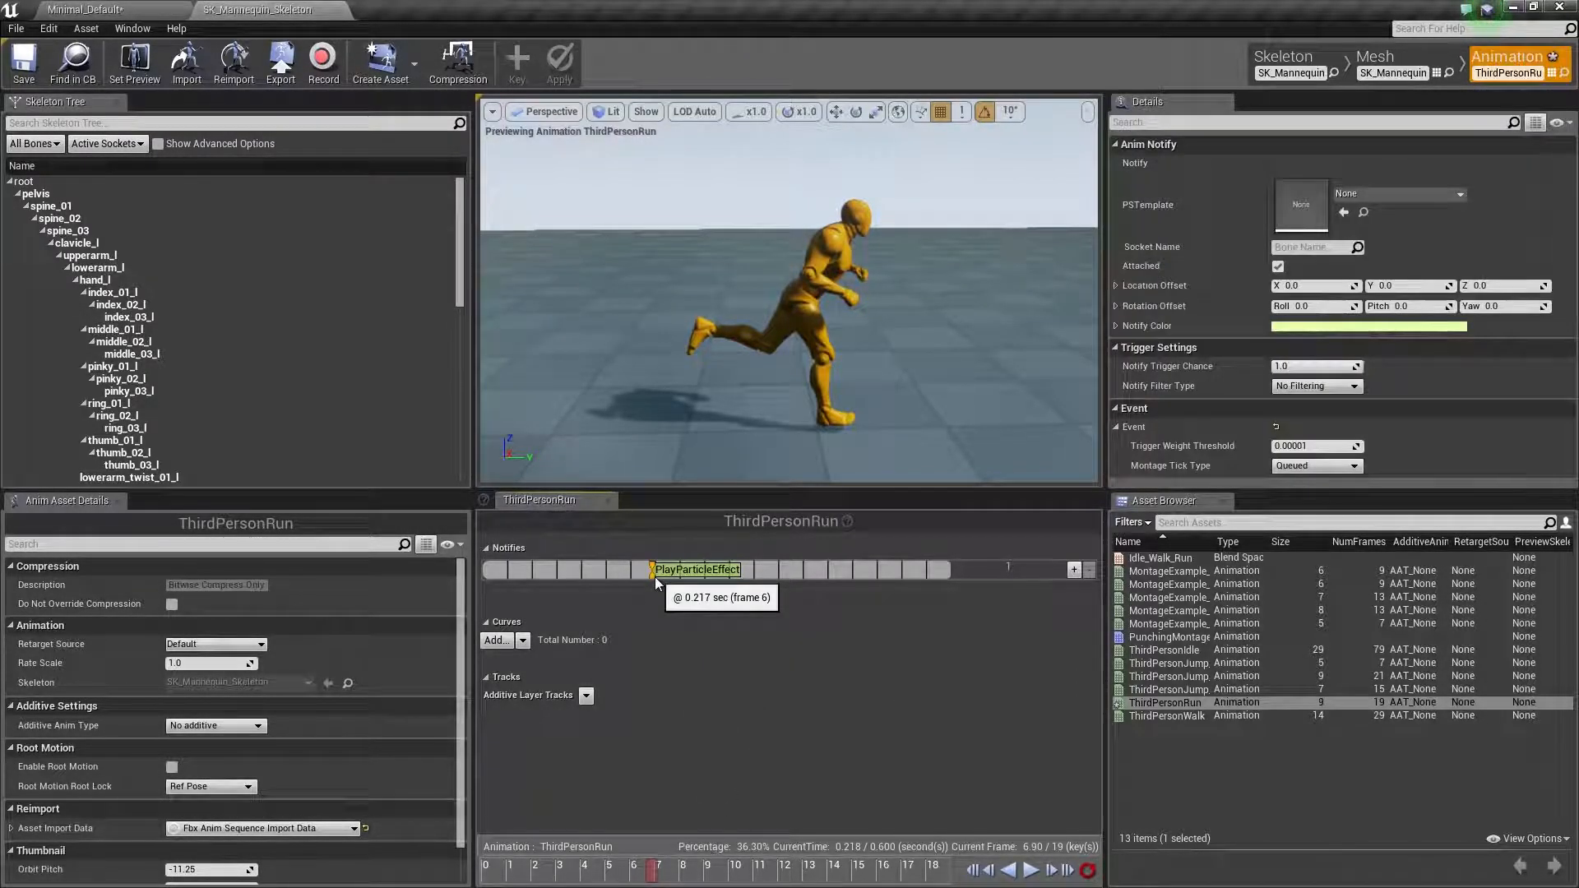
{"action": "left_click", "coordinate": [1376, 195]}
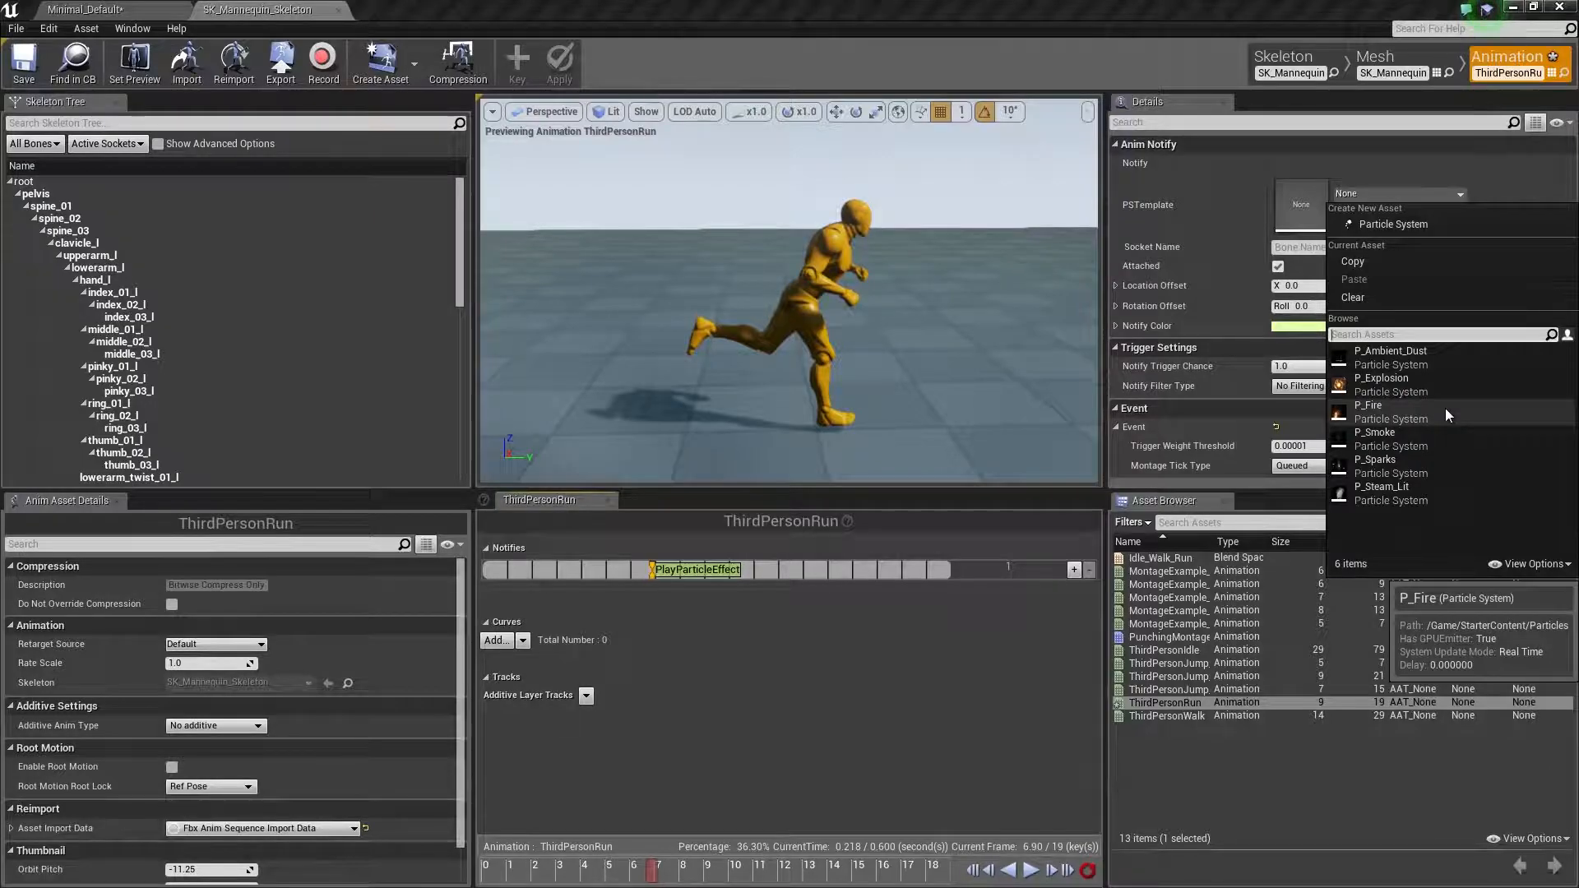
{"action": "left_click", "coordinate": [1377, 391]}
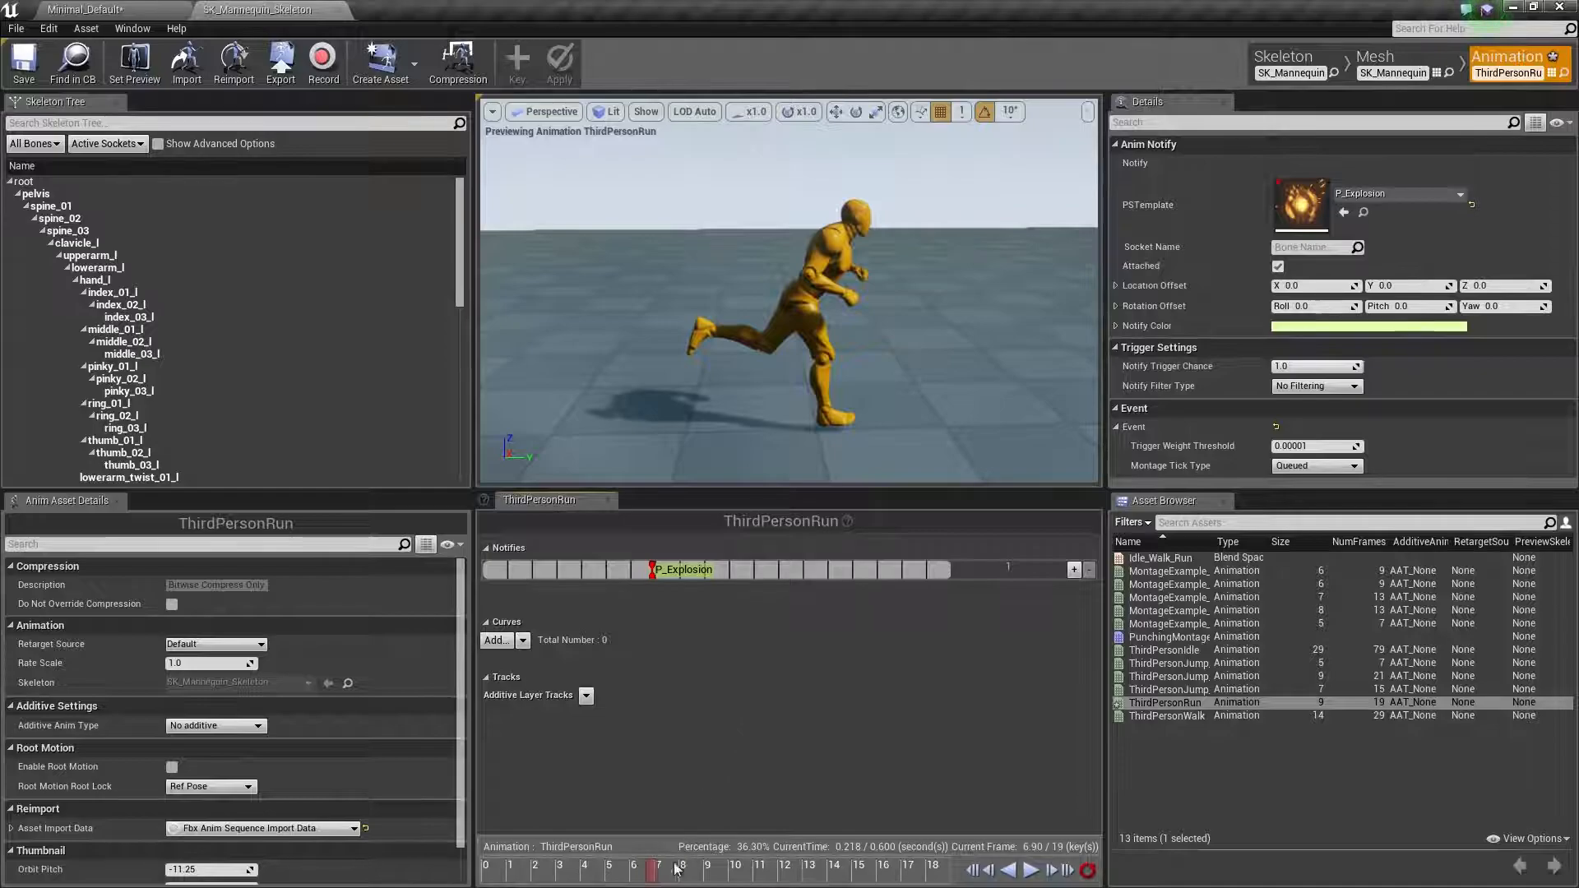
Add a second PlayParticleEffect notify at about frame 16, where the other foot lands.
{"action": "left_click_drag", "start_coordinate": [650, 871], "coordinate": [710, 872]}
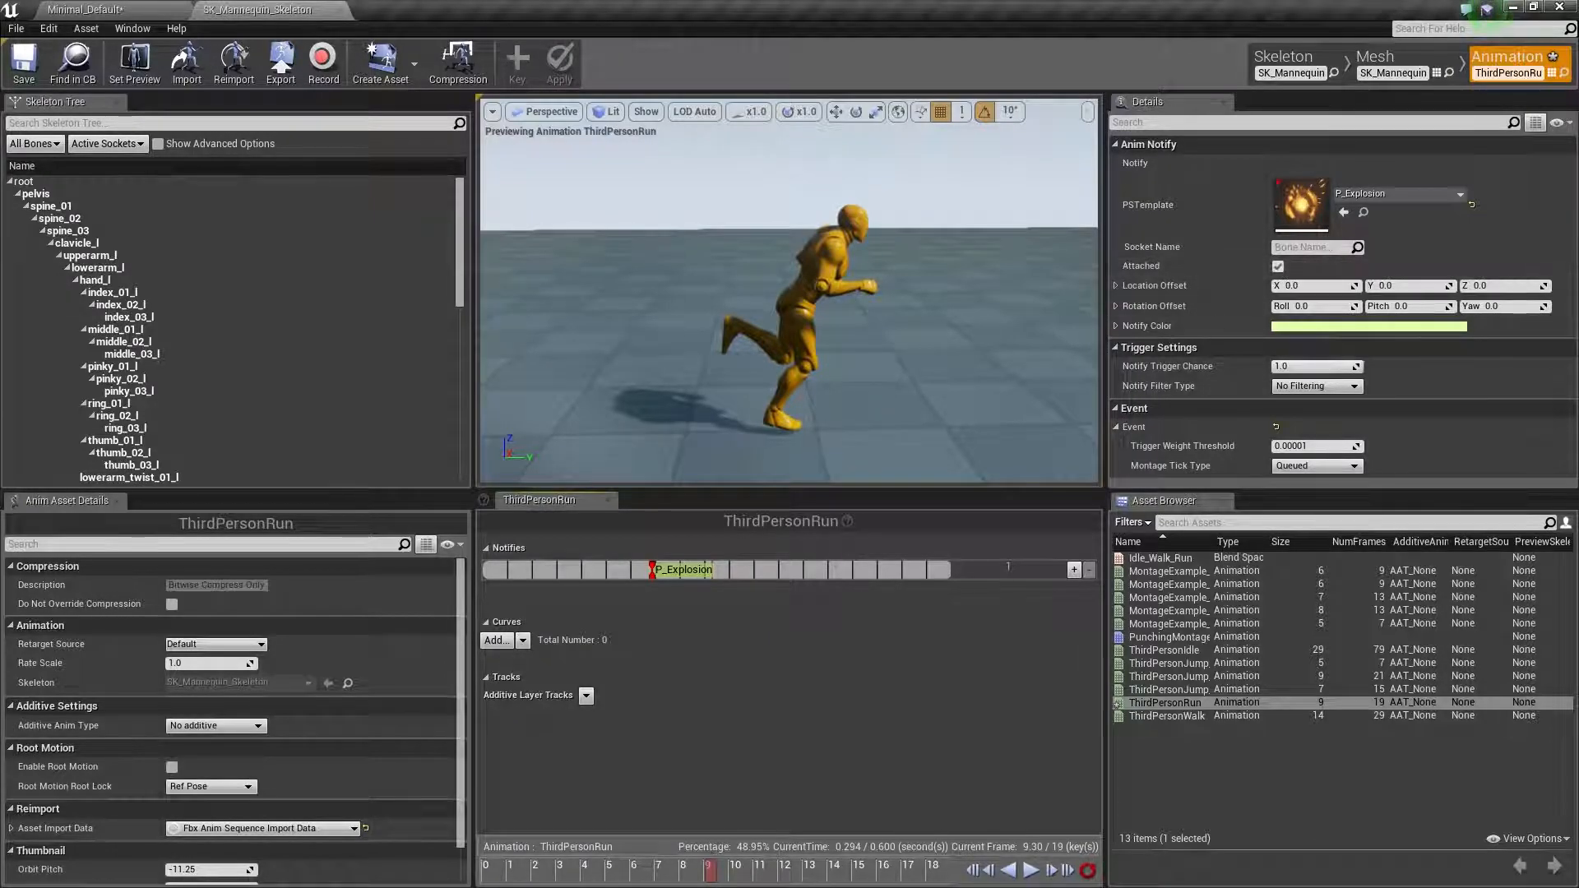
{"action": "left_click_drag", "start_coordinate": [717, 877], "coordinate": [665, 879]}
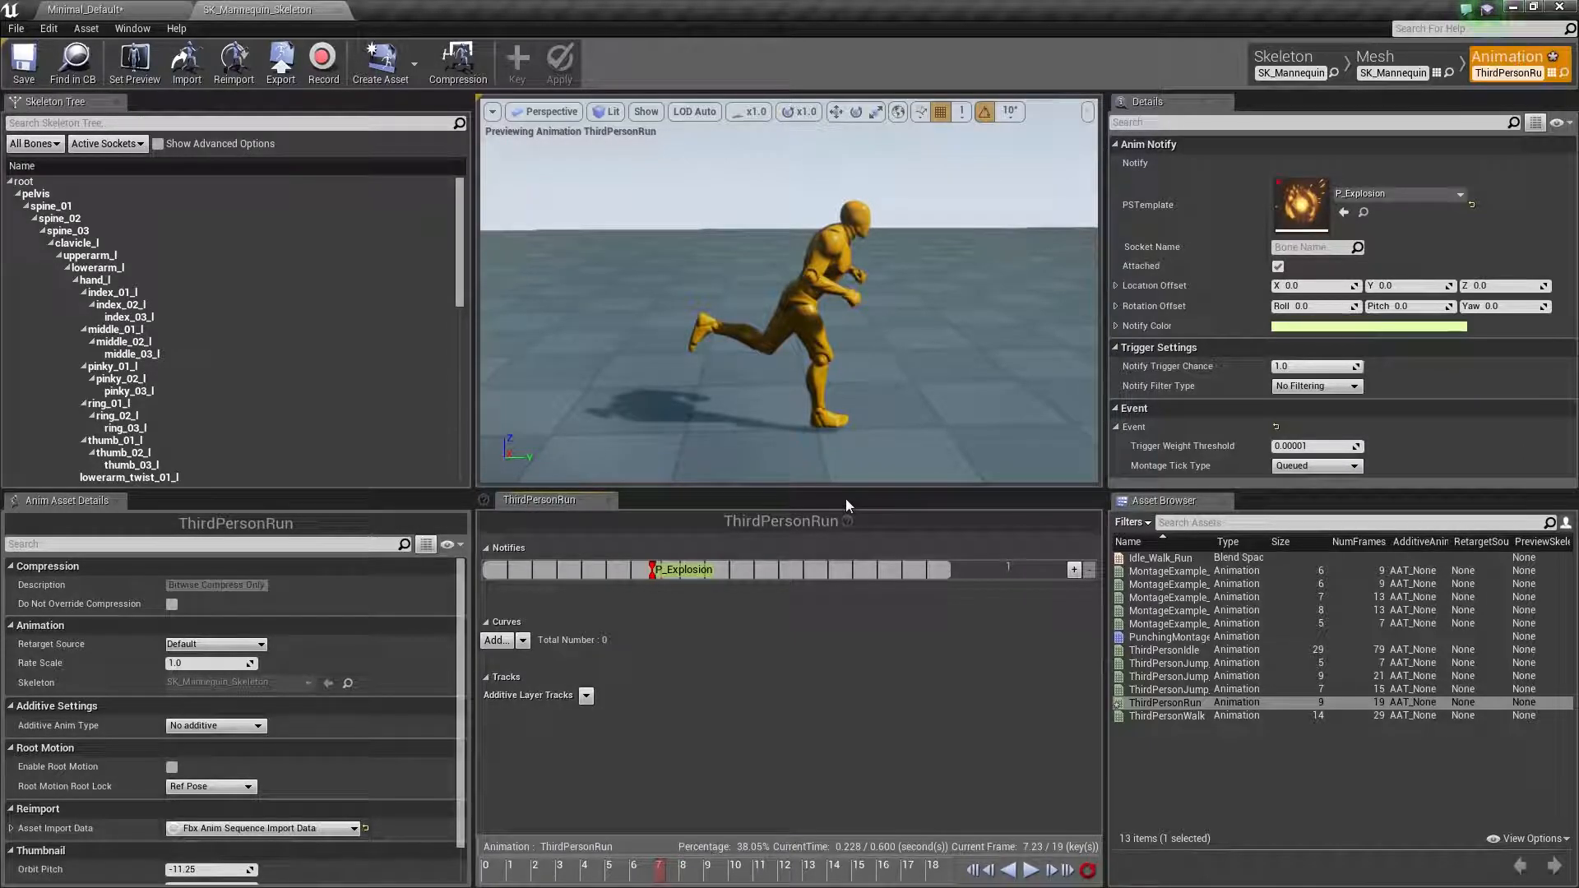
{"action": "left_click_drag", "start_coordinate": [663, 880], "coordinate": [887, 882]}
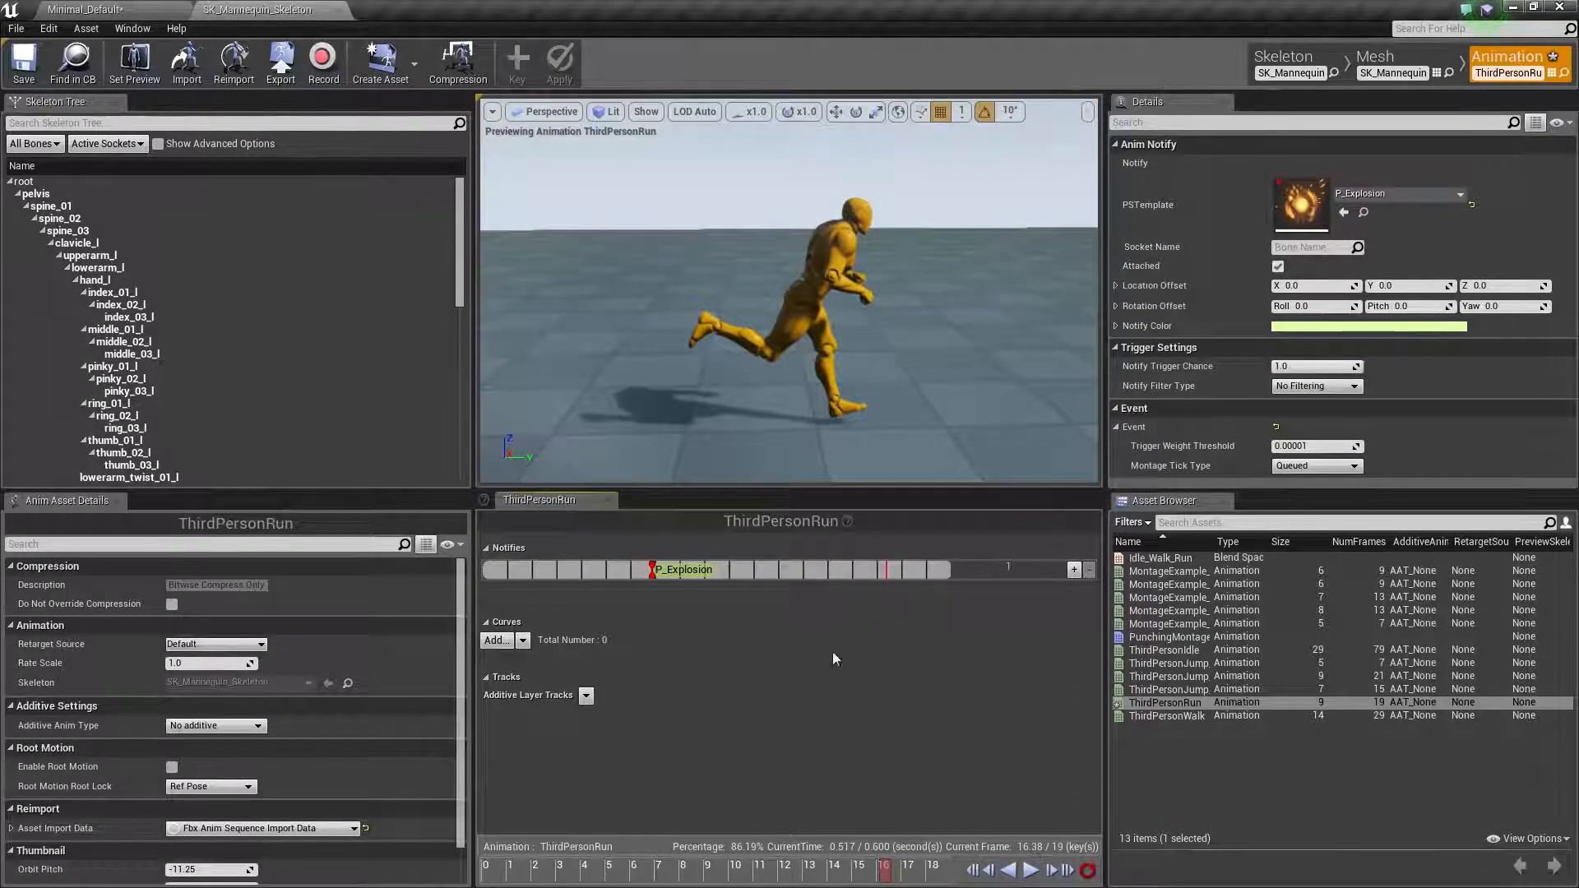
{"action": "right_click", "coordinate": [887, 572]}
{"action": "mouse_move", "coordinate": [904, 593]}
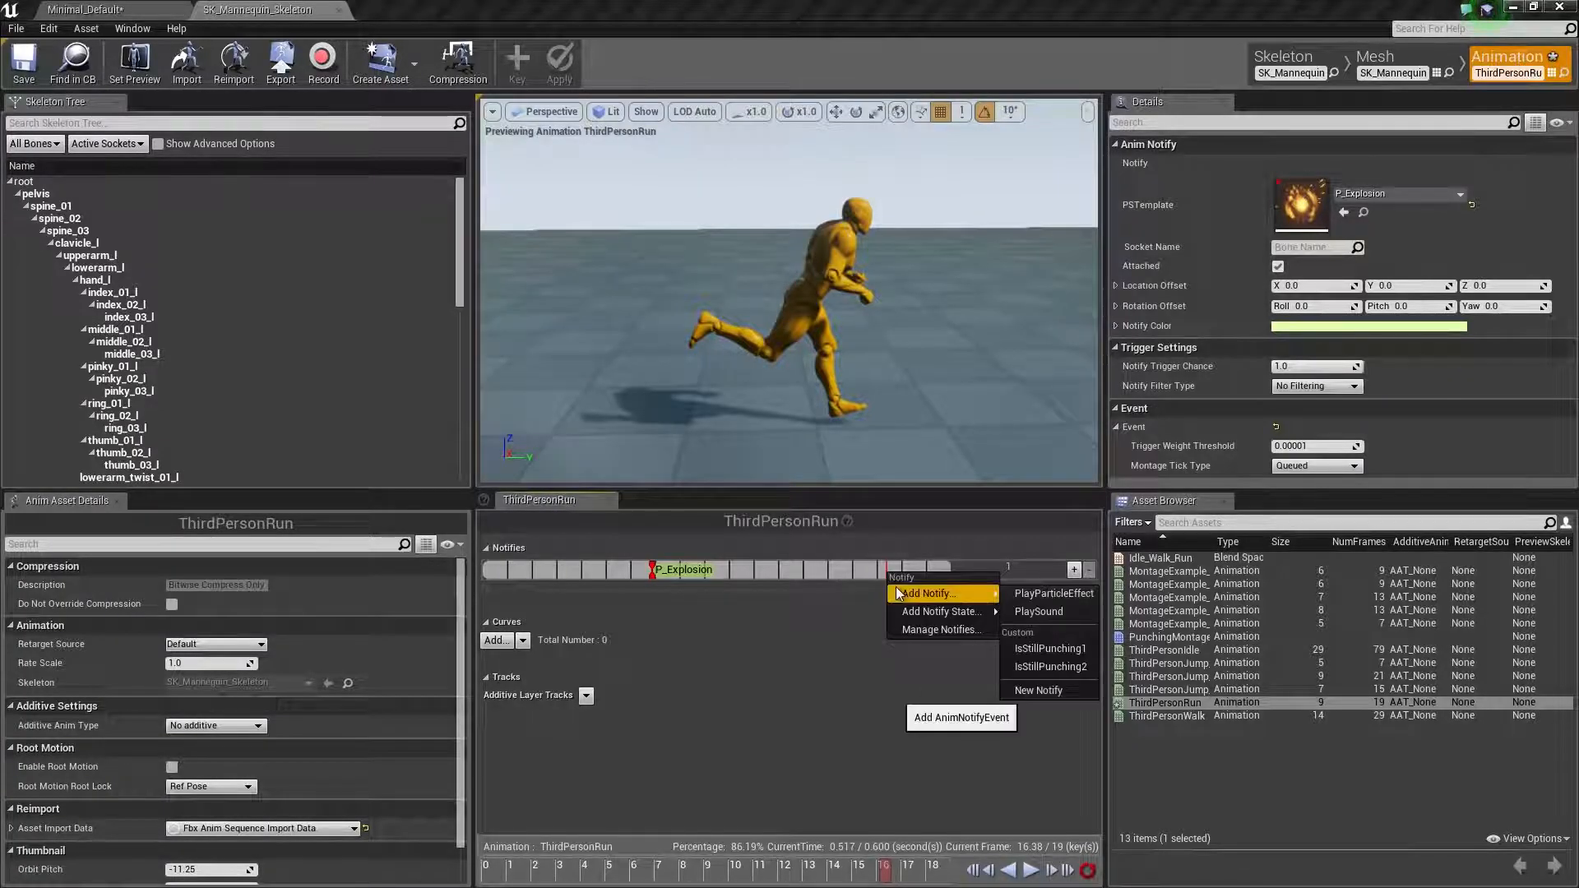
{"action": "left_click", "coordinate": [1033, 596]}
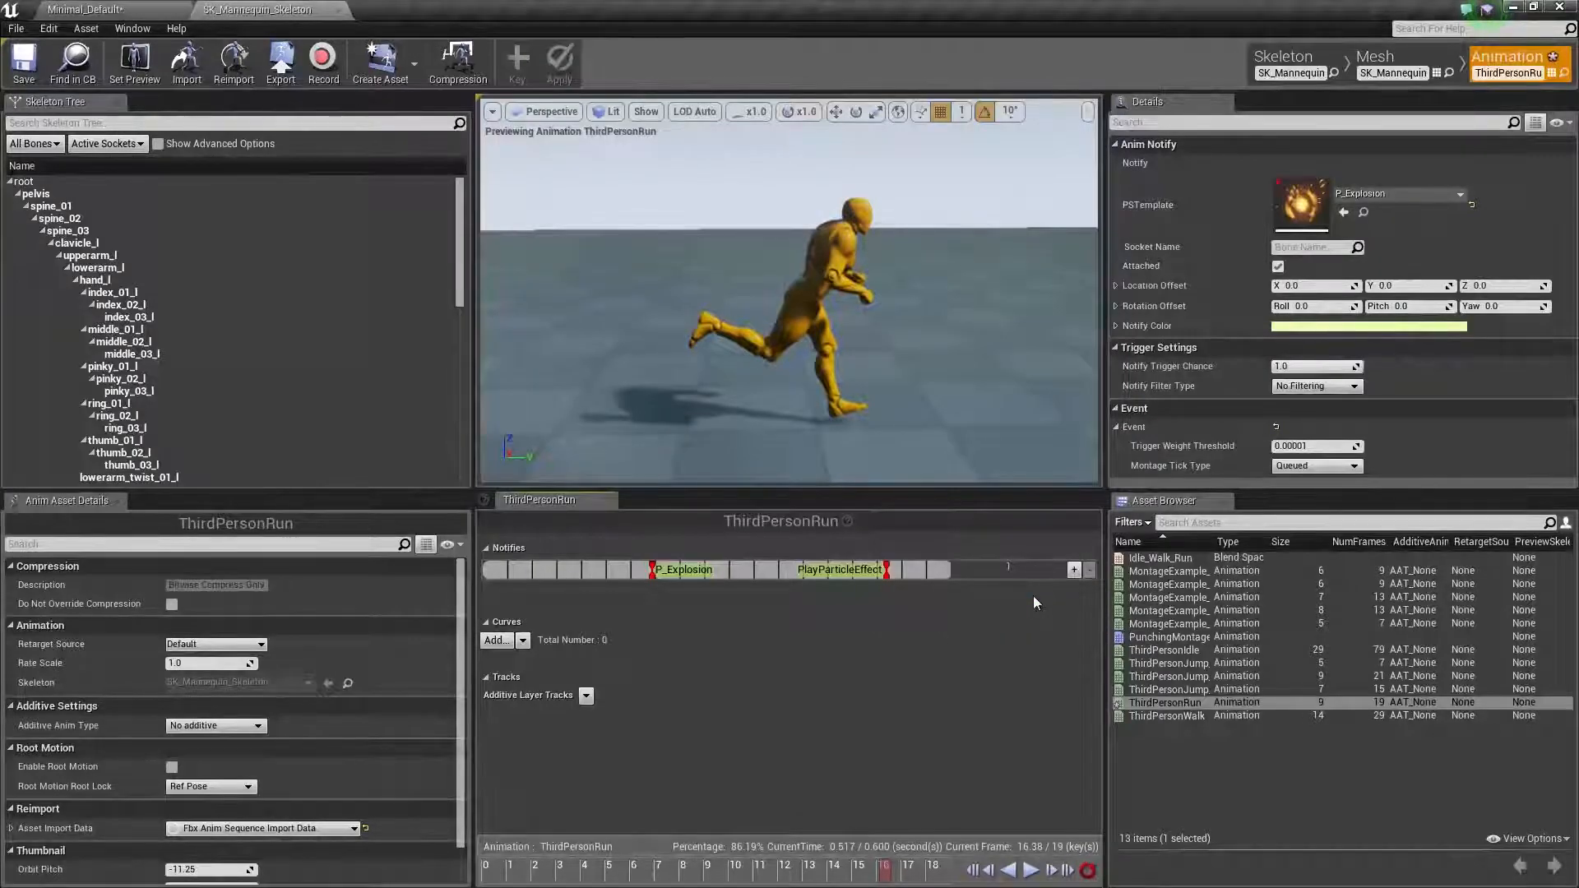
Set the second notify's particle system template to P_Explosion.
{"action": "left_click", "coordinate": [888, 575]}
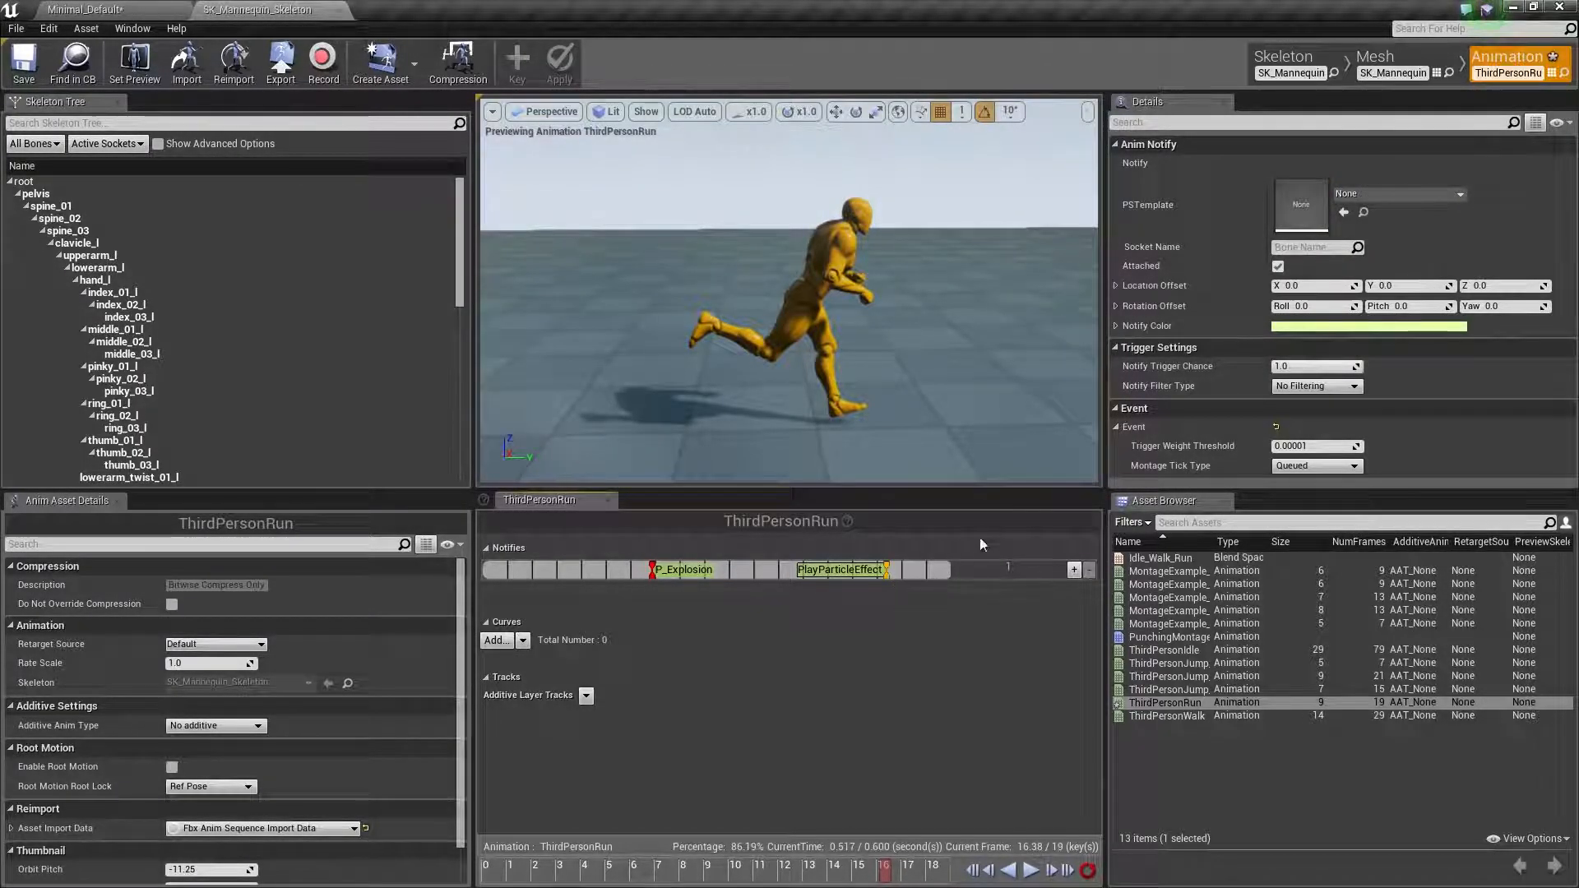
{"action": "left_click", "coordinate": [1375, 195]}
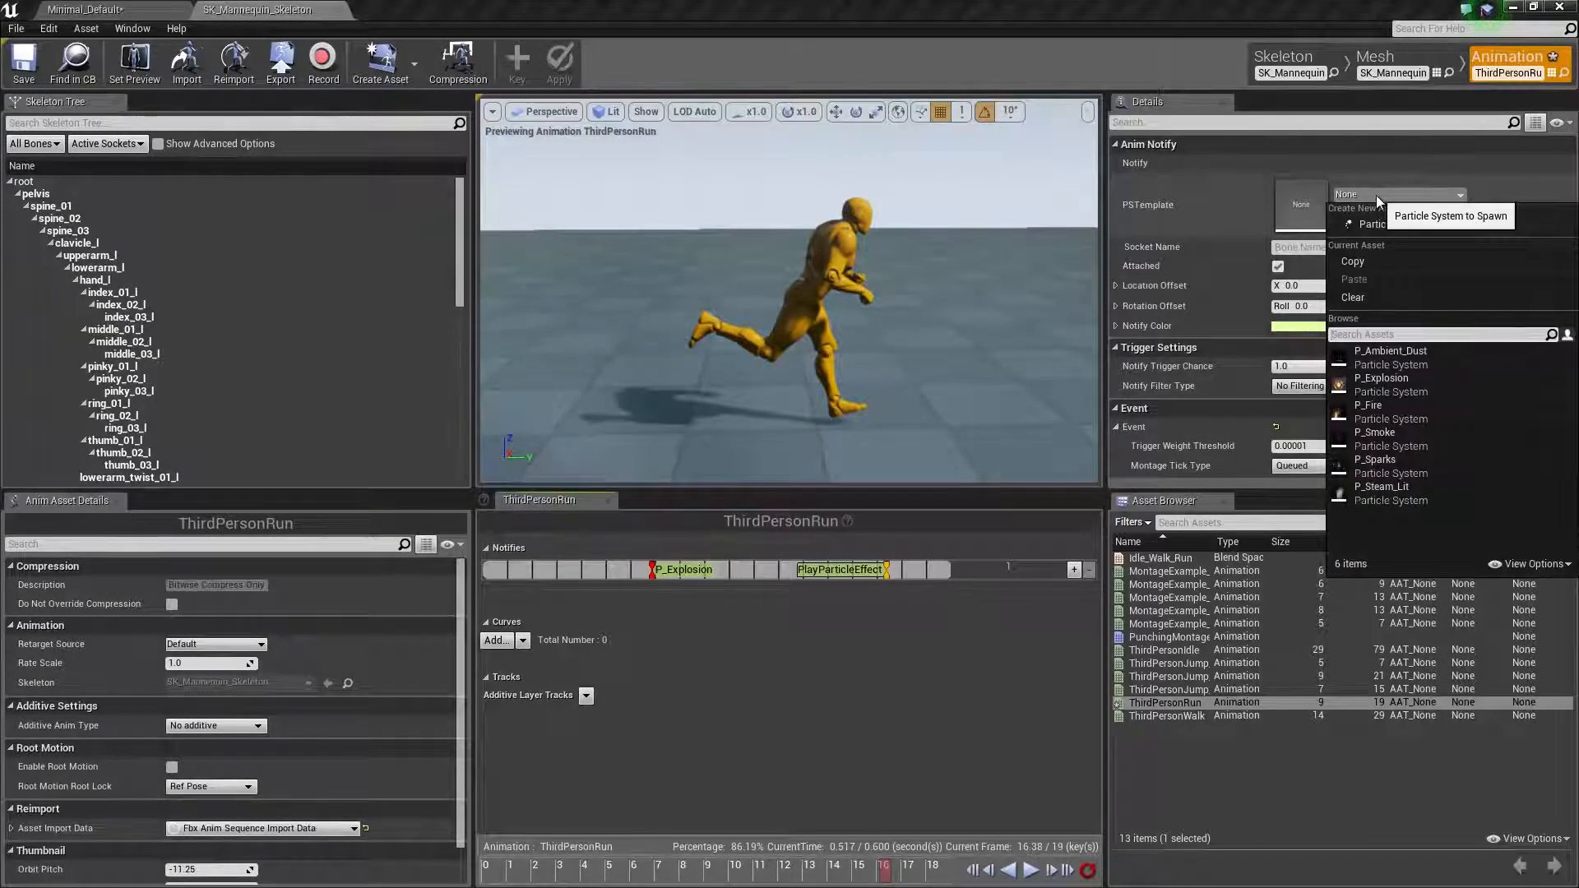
{"action": "left_click", "coordinate": [1415, 390]}
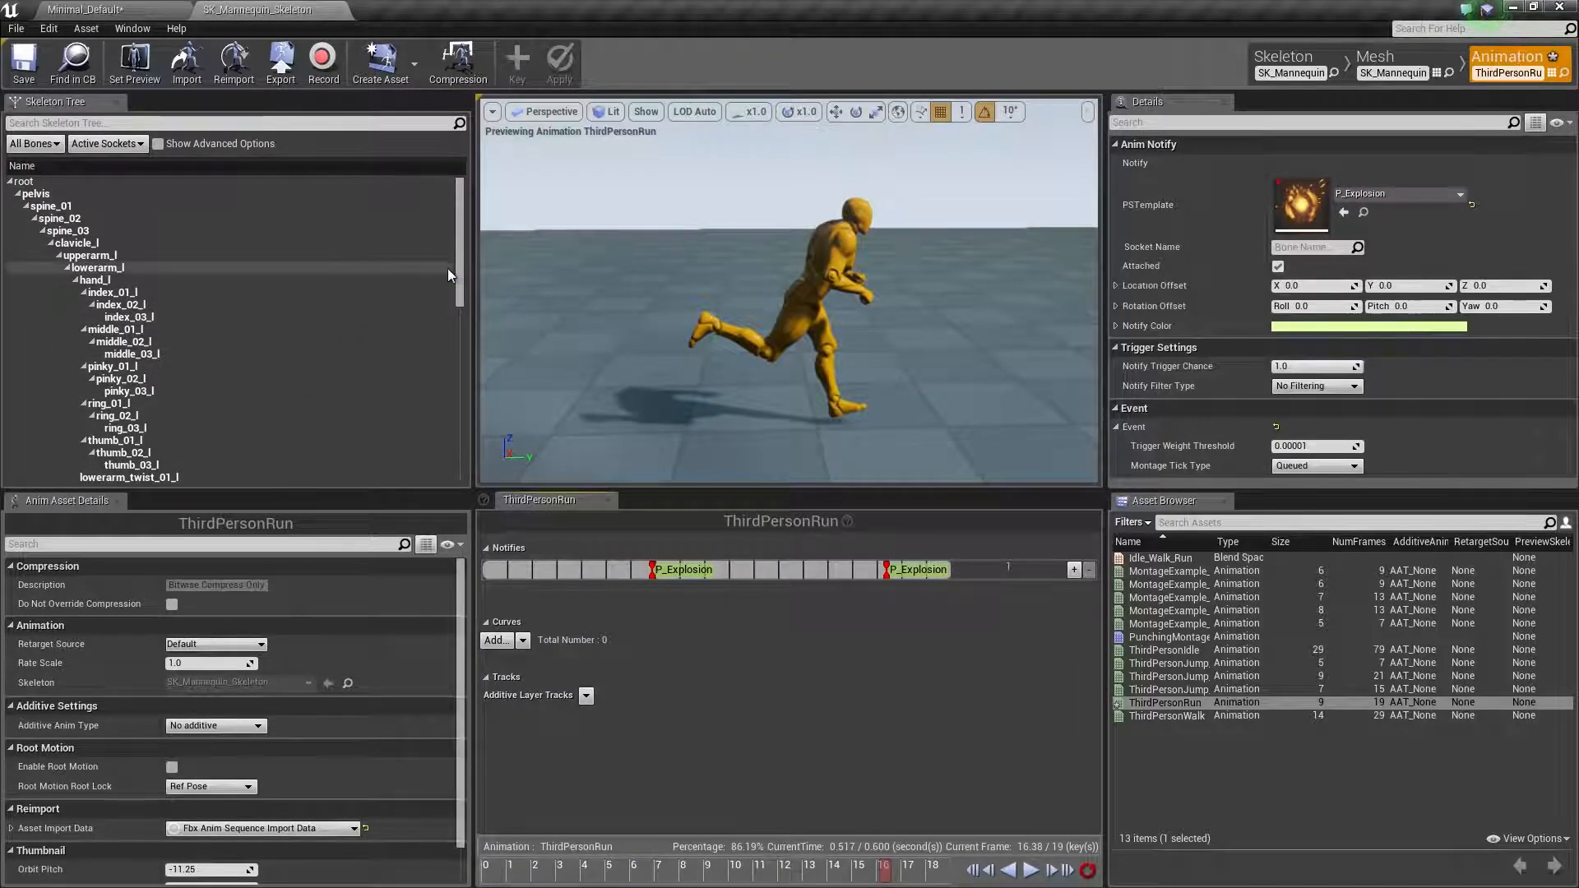
Examine the foot_l, ball_l and ball_r bones in the skeleton to compare their positions on the character's feet.
{"action": "left_click_drag", "start_coordinate": [458, 251], "coordinate": [466, 407]}
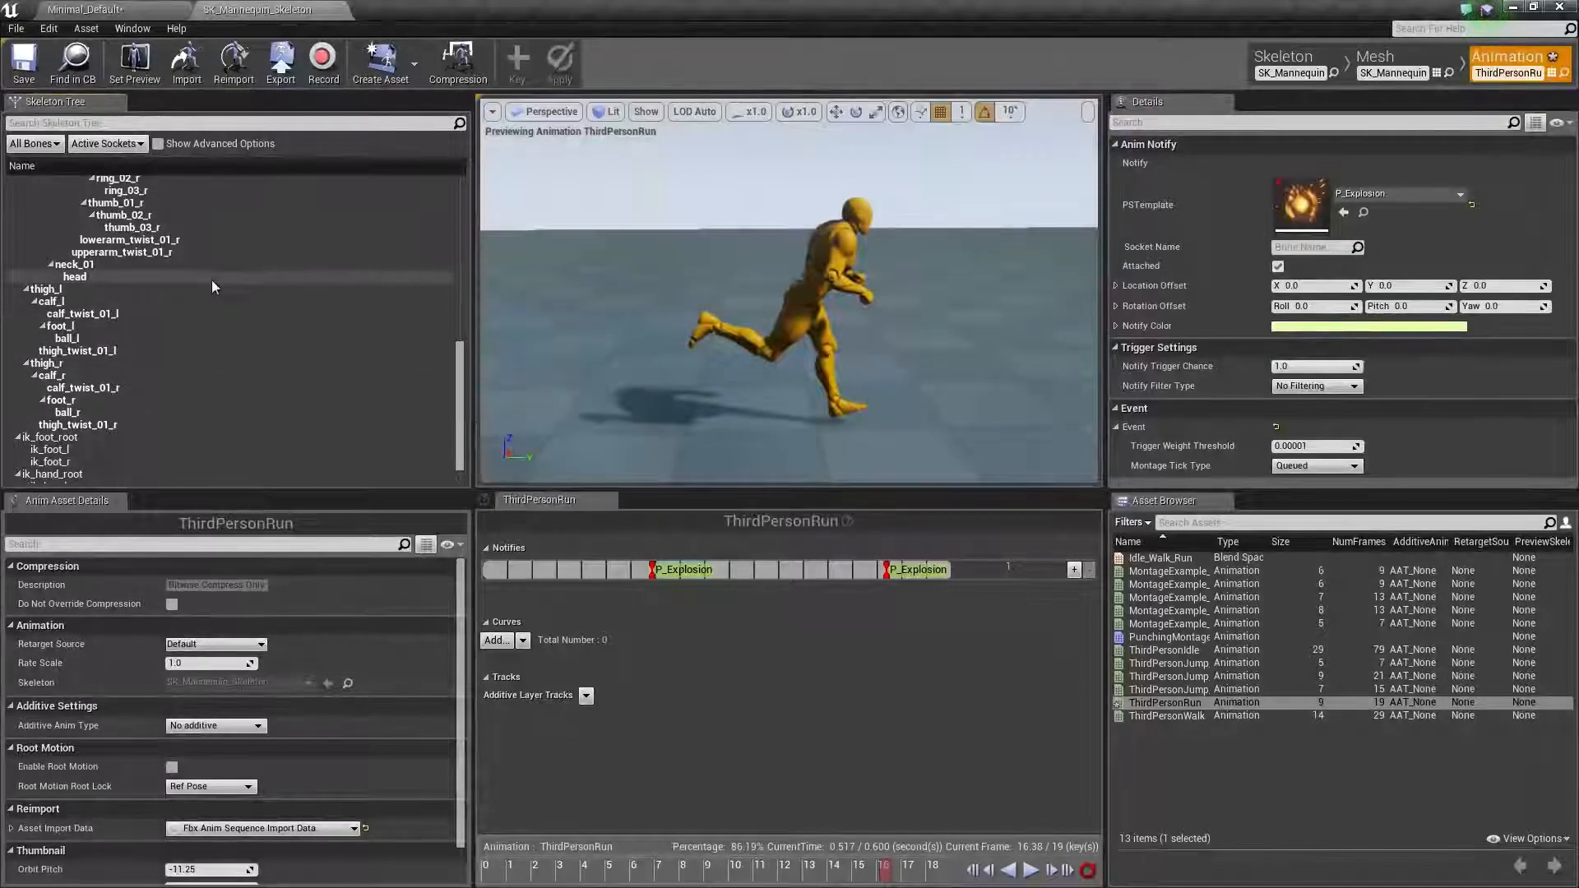
{"action": "left_click", "coordinate": [151, 327]}
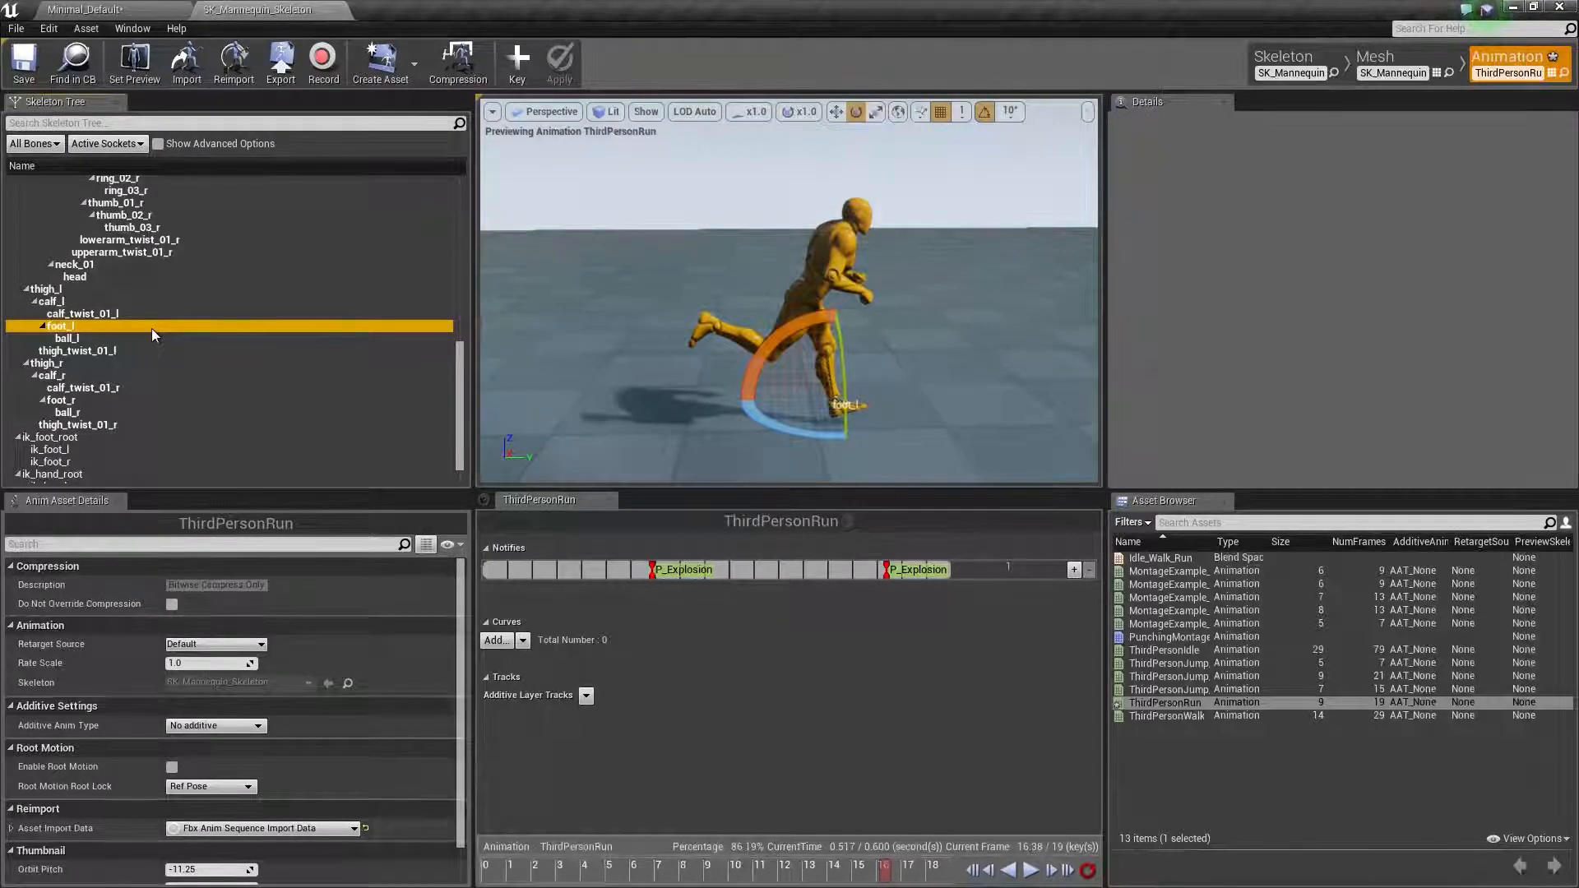
{"action": "left_click", "coordinate": [155, 336]}
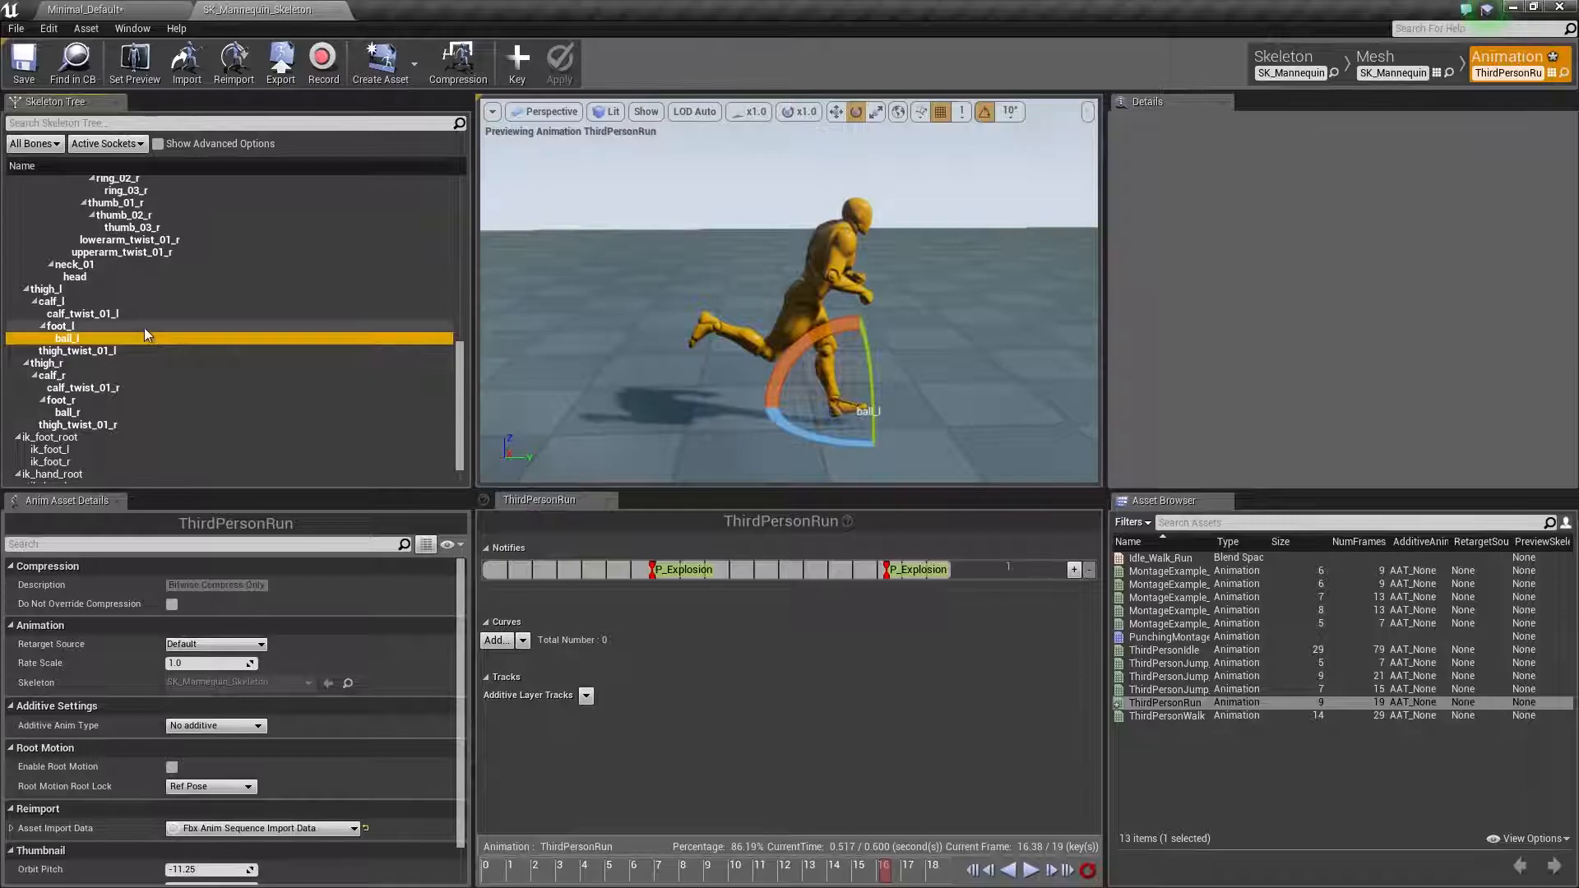
{"action": "left_click", "coordinate": [141, 327]}
{"action": "right_click_drag", "start_coordinate": [831, 383], "coordinate": [822, 352]}
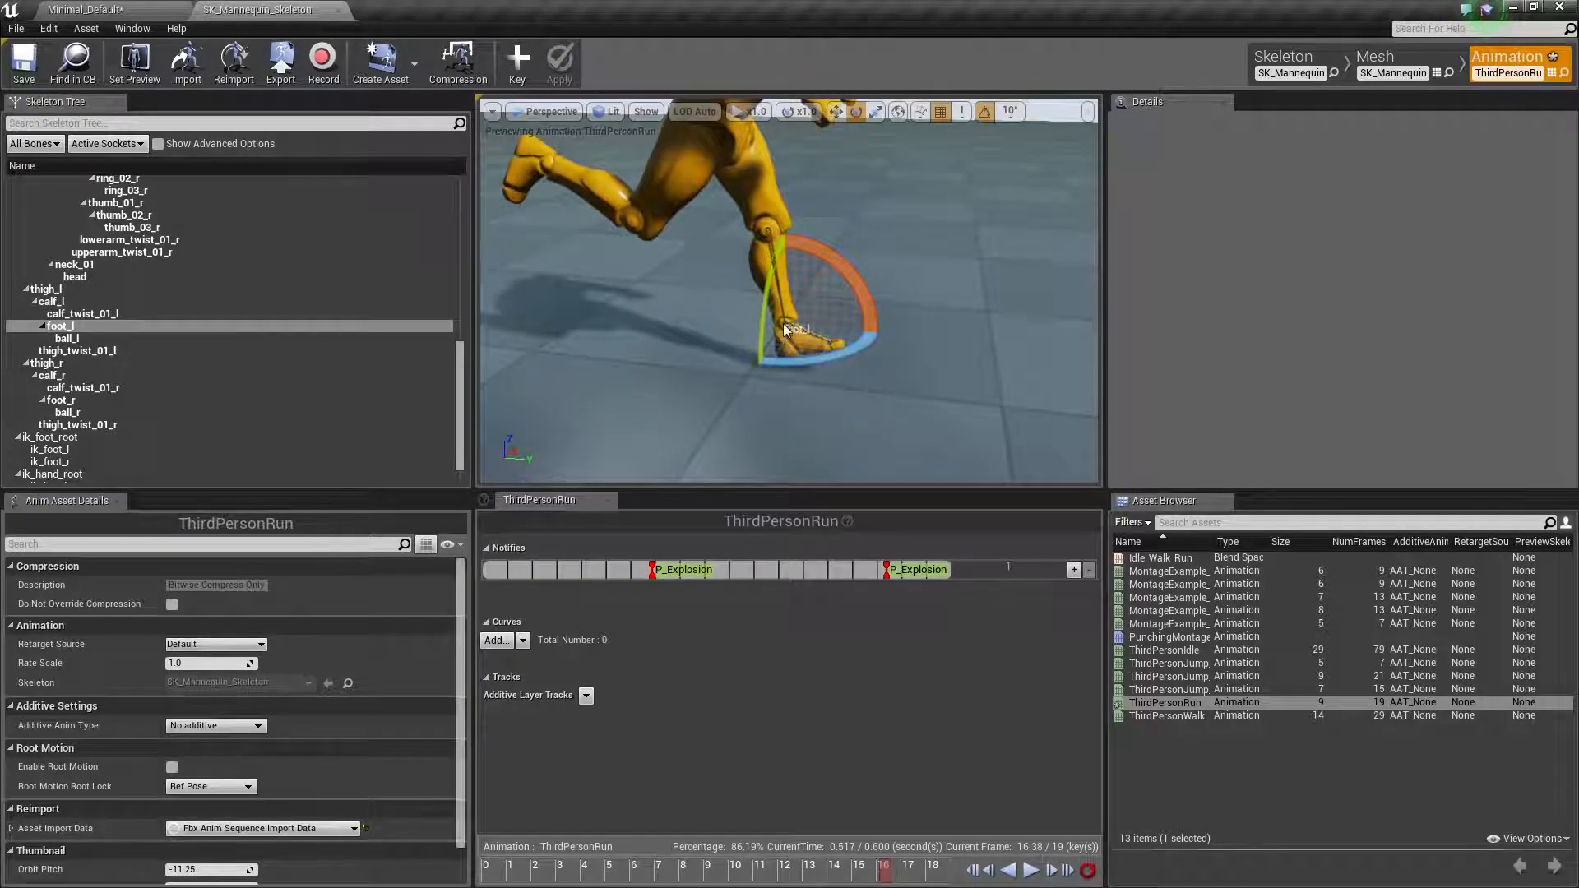
{"action": "left_click", "coordinate": [152, 340]}
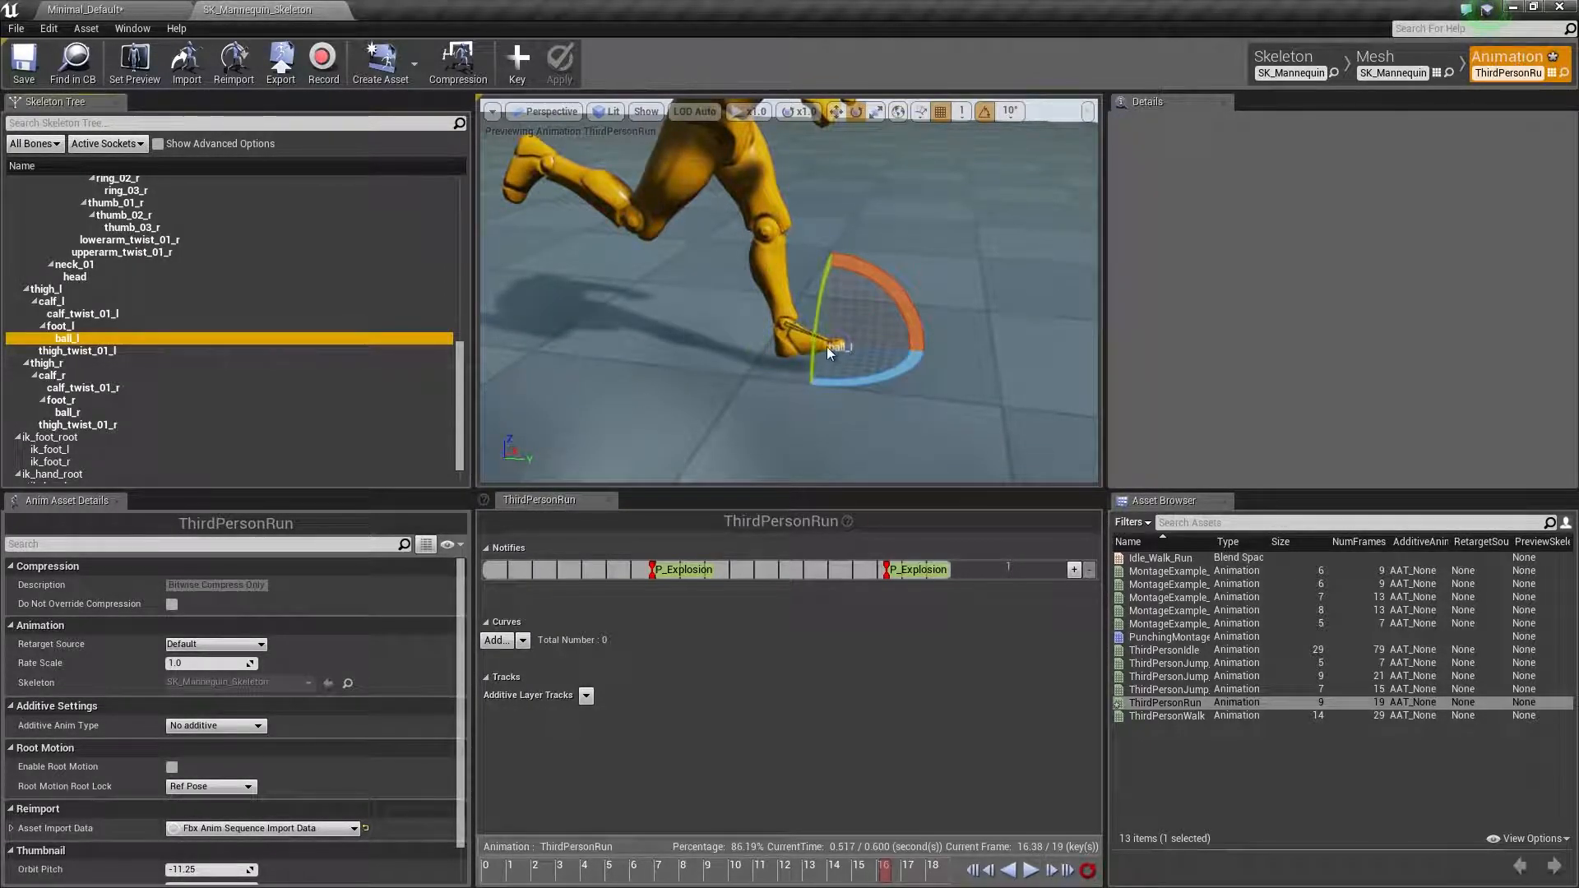
{"action": "mouse_move", "coordinate": [833, 347]}
{"action": "right_mouse_down"}
{"action": "mouse_move", "coordinate": [1028, 350]}
{"action": "mouse_move", "coordinate": [847, 362]}
{"action": "mouse_move", "coordinate": [833, 337]}
{"action": "mouse_move", "coordinate": [1028, 345]}
{"action": "mouse_move", "coordinate": [740, 362]}
{"action": "mouse_move", "coordinate": [905, 346]}
{"action": "mouse_move", "coordinate": [835, 349]}
{"action": "right_mouse_up"}
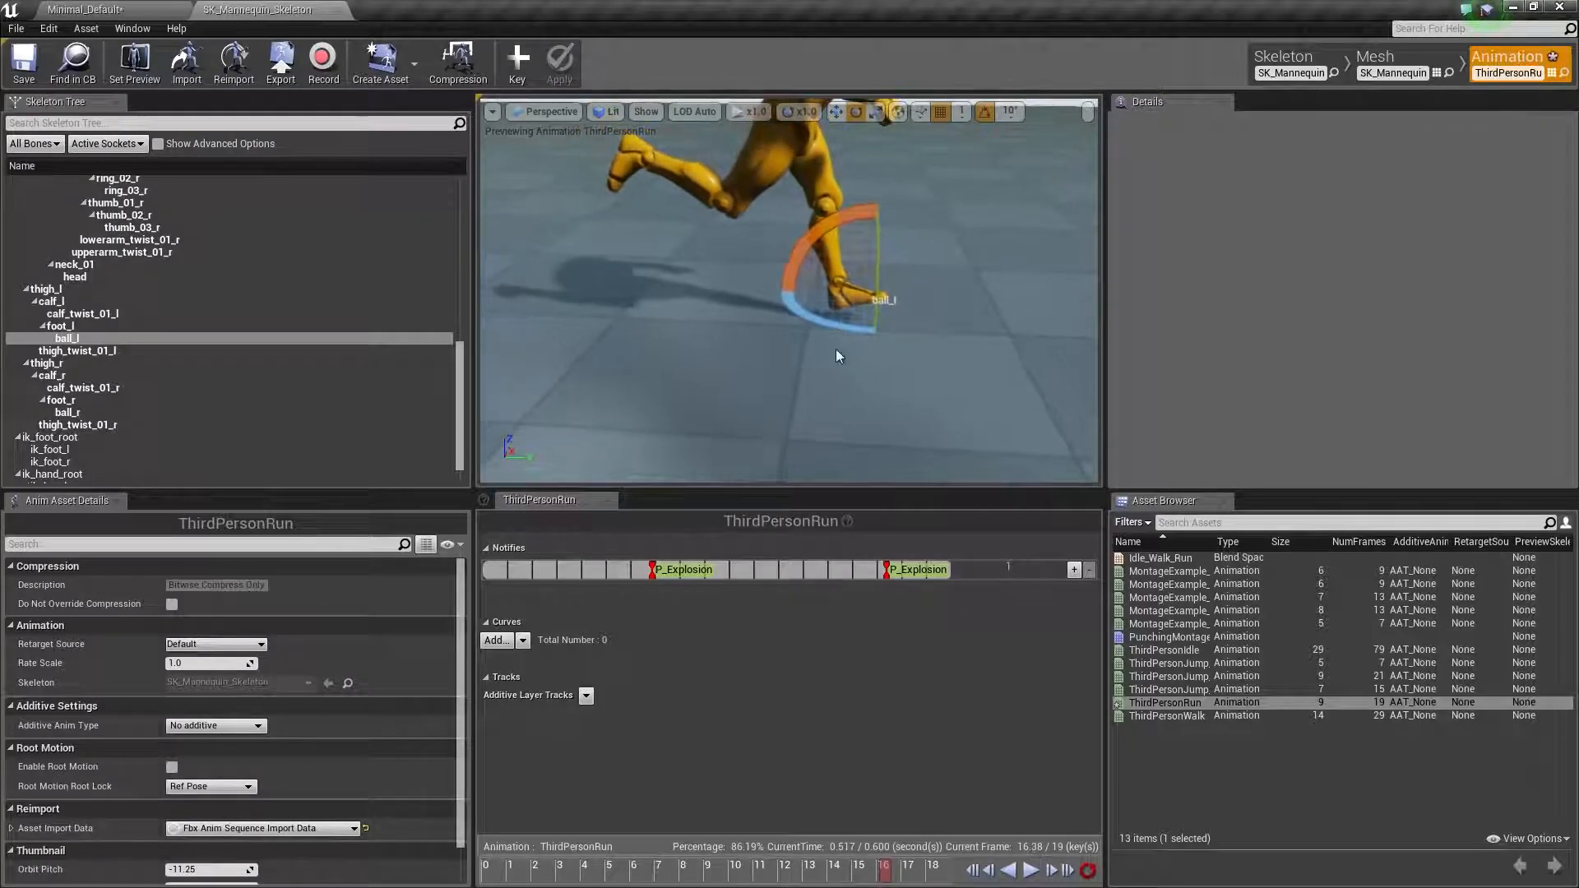
{"action": "left_click", "coordinate": [175, 413]}
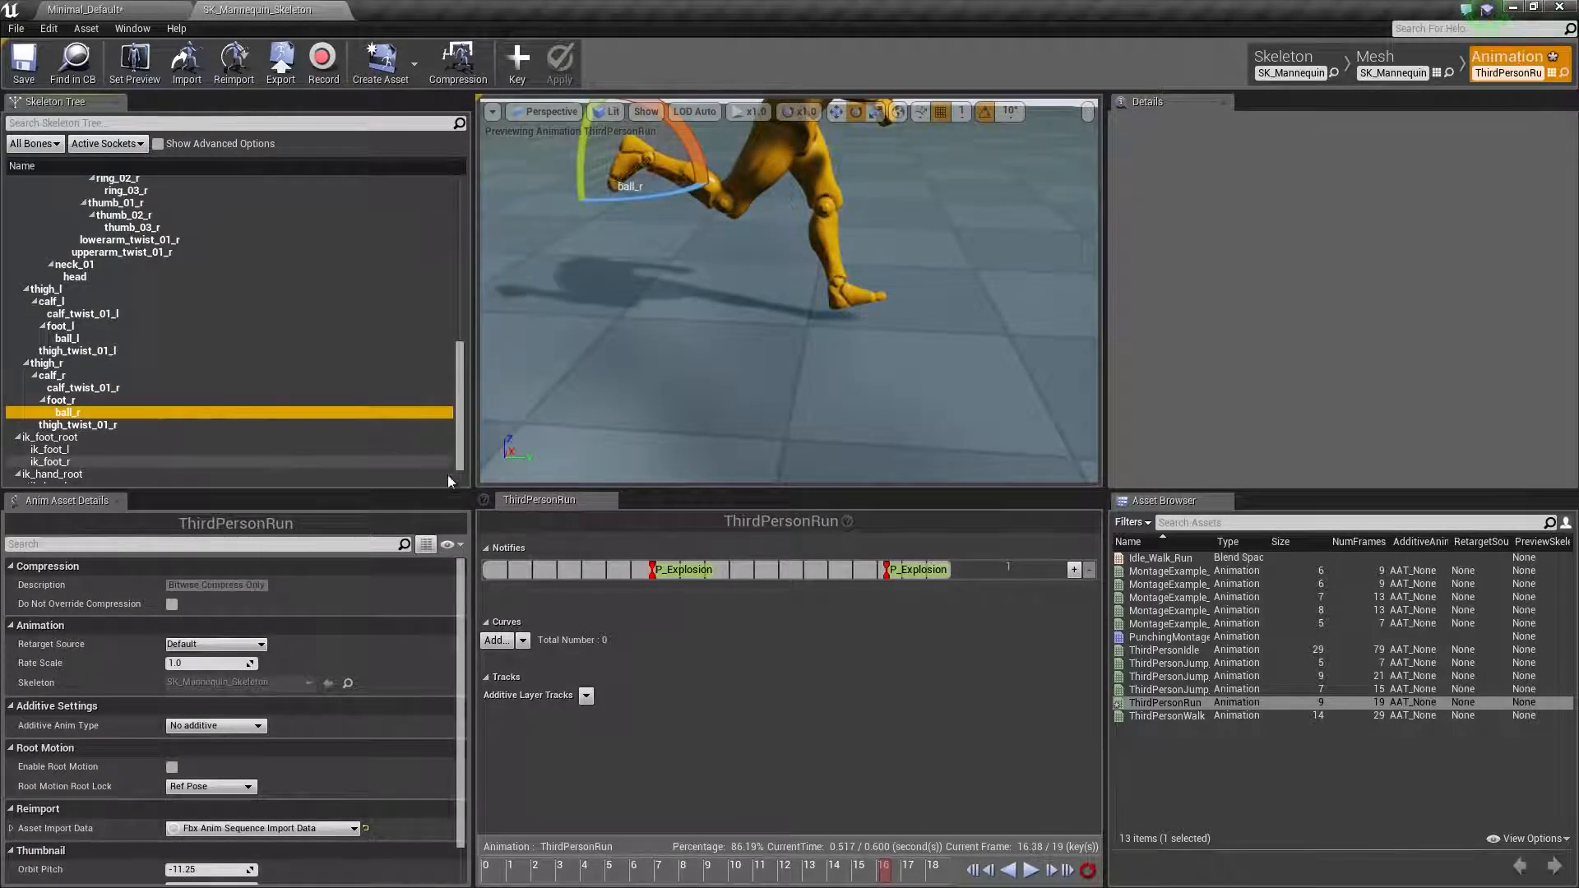
Set the socket name of the P_Explosion notify near frame 7 to ball_l.
{"action": "left_click", "coordinate": [655, 568]}
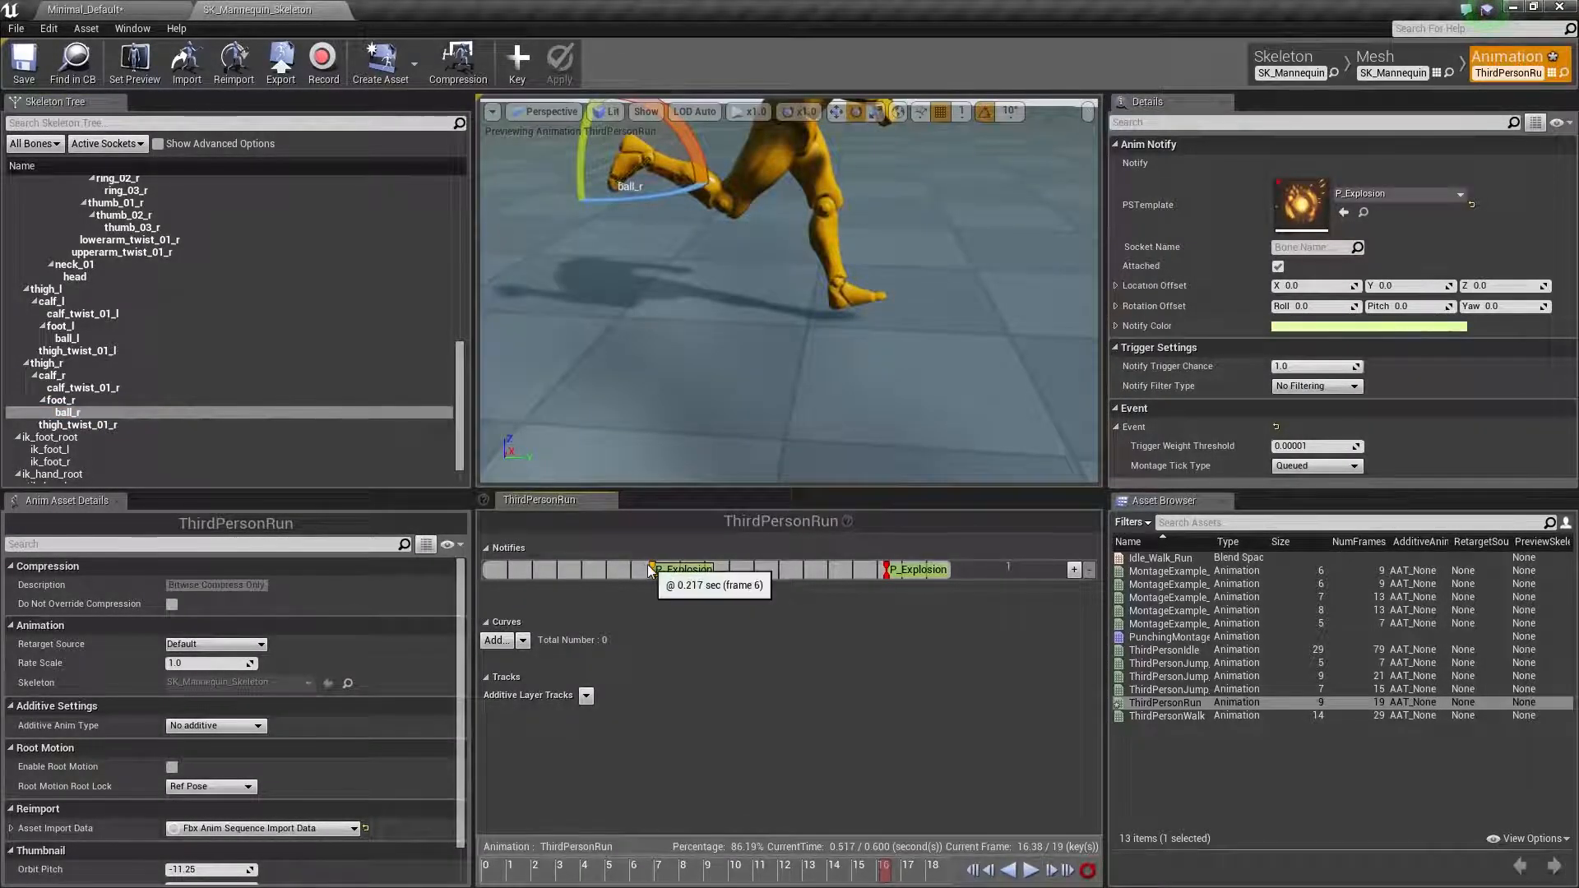
{"action": "left_click_drag", "start_coordinate": [895, 879], "coordinate": [669, 866]}
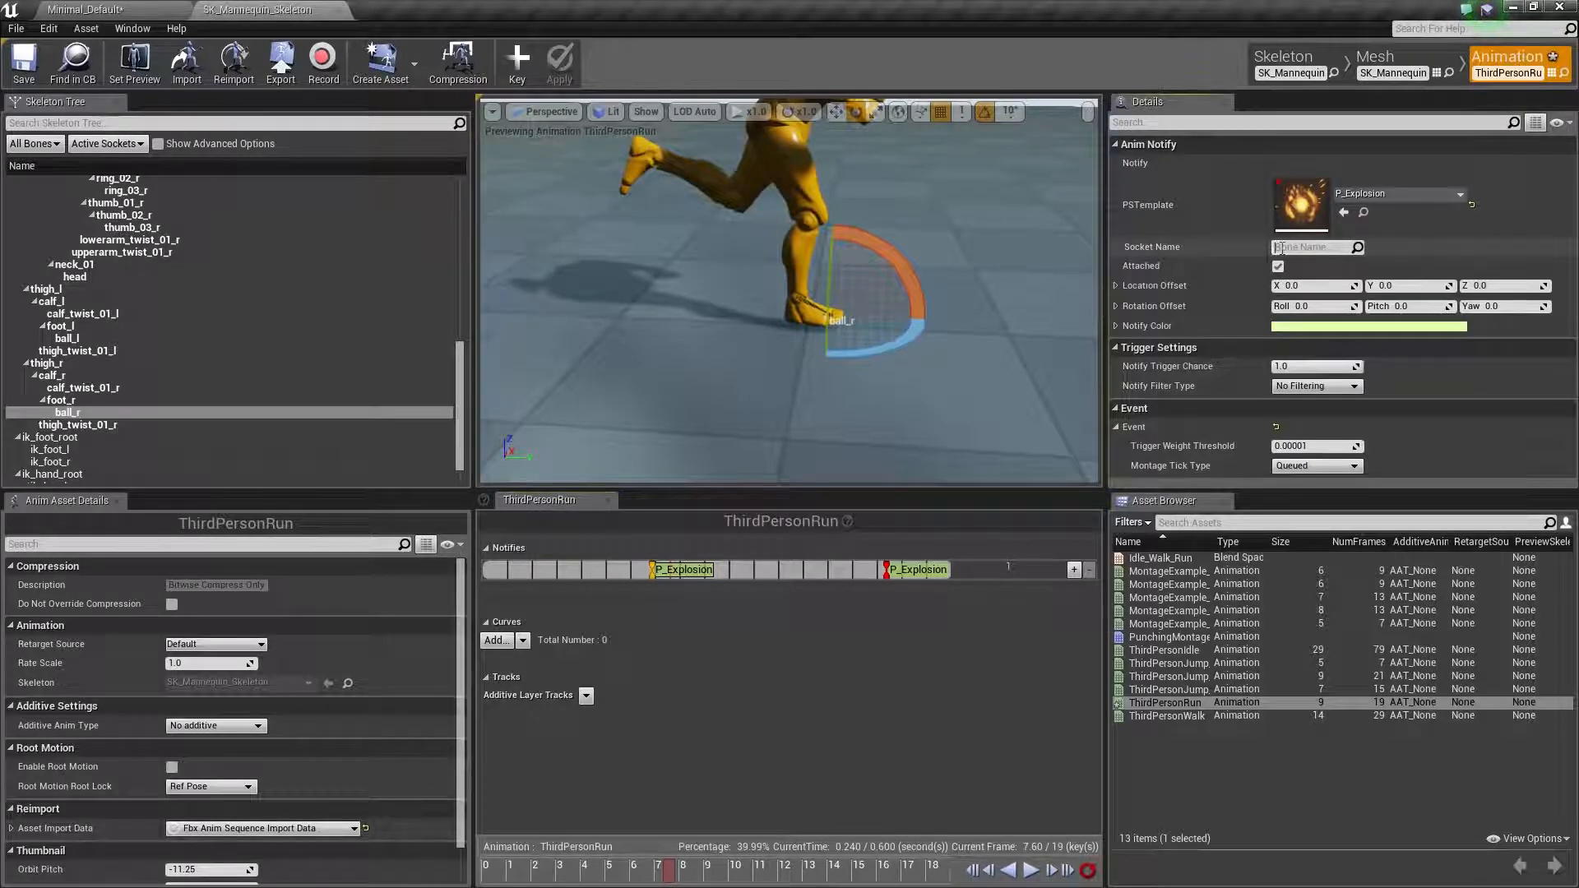
{"action": "left_click", "coordinate": [1280, 248]}
{"action": "type", "text": "BALL"}
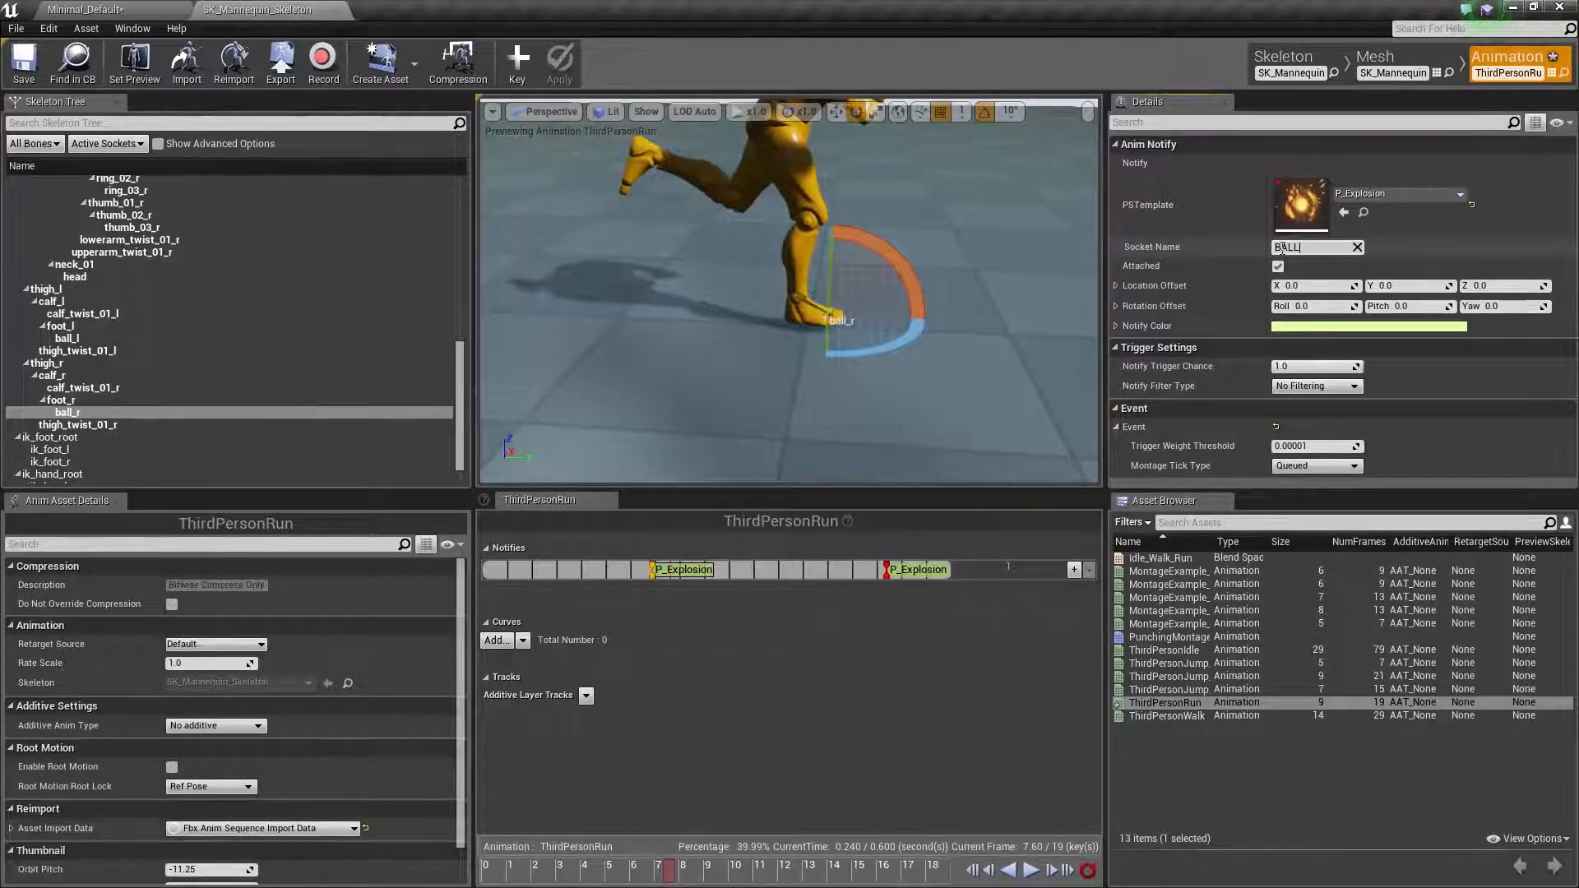
{"action": "type", "text": "ball"}
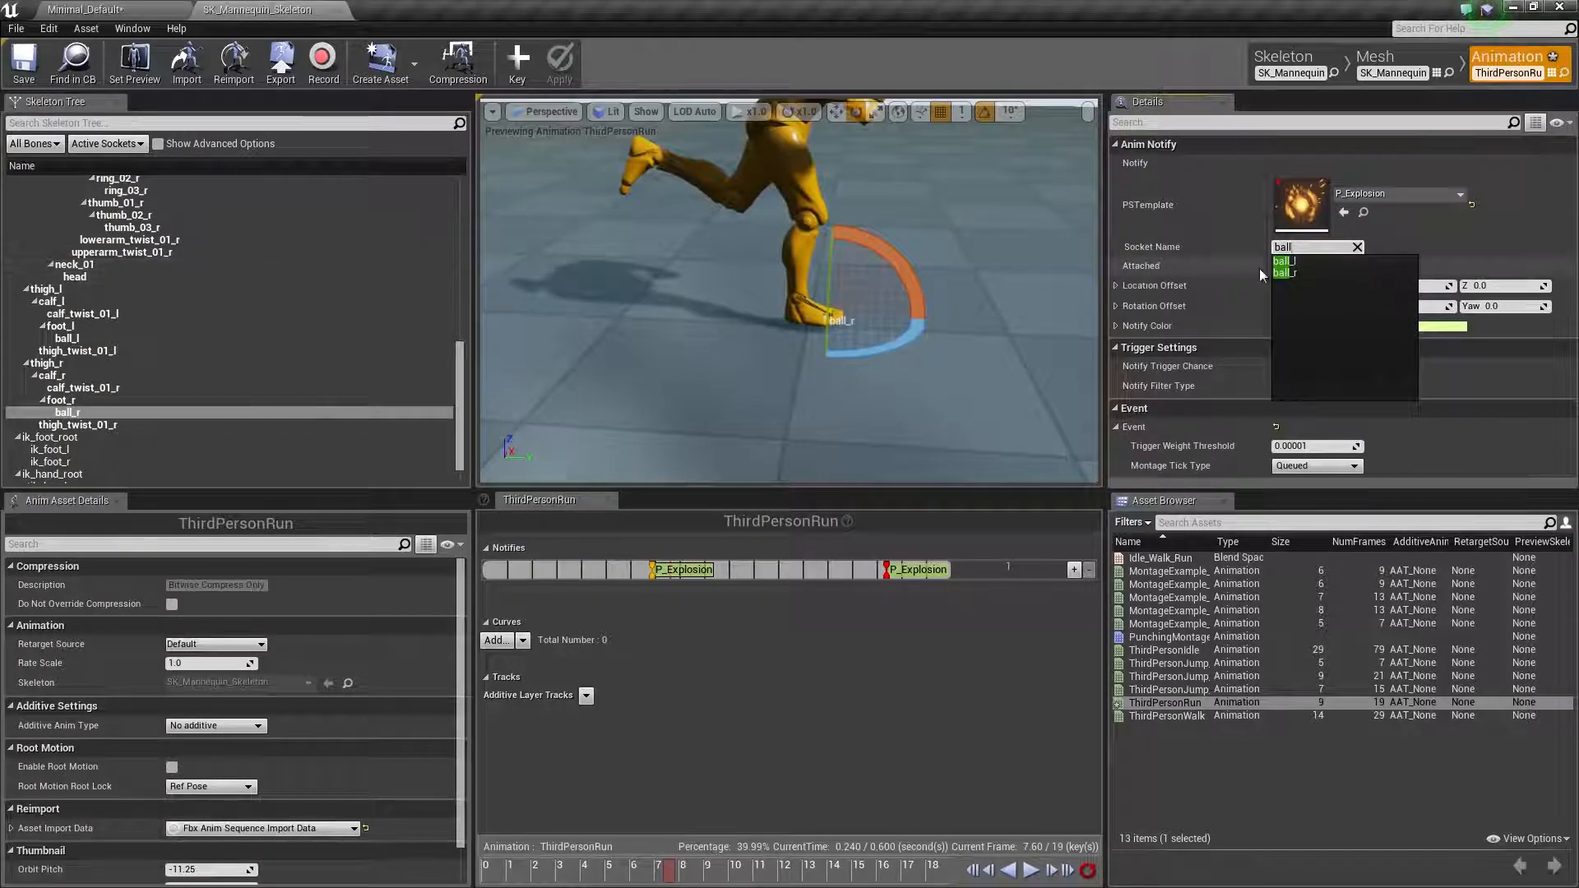
{"action": "left_click", "coordinate": [1288, 272]}
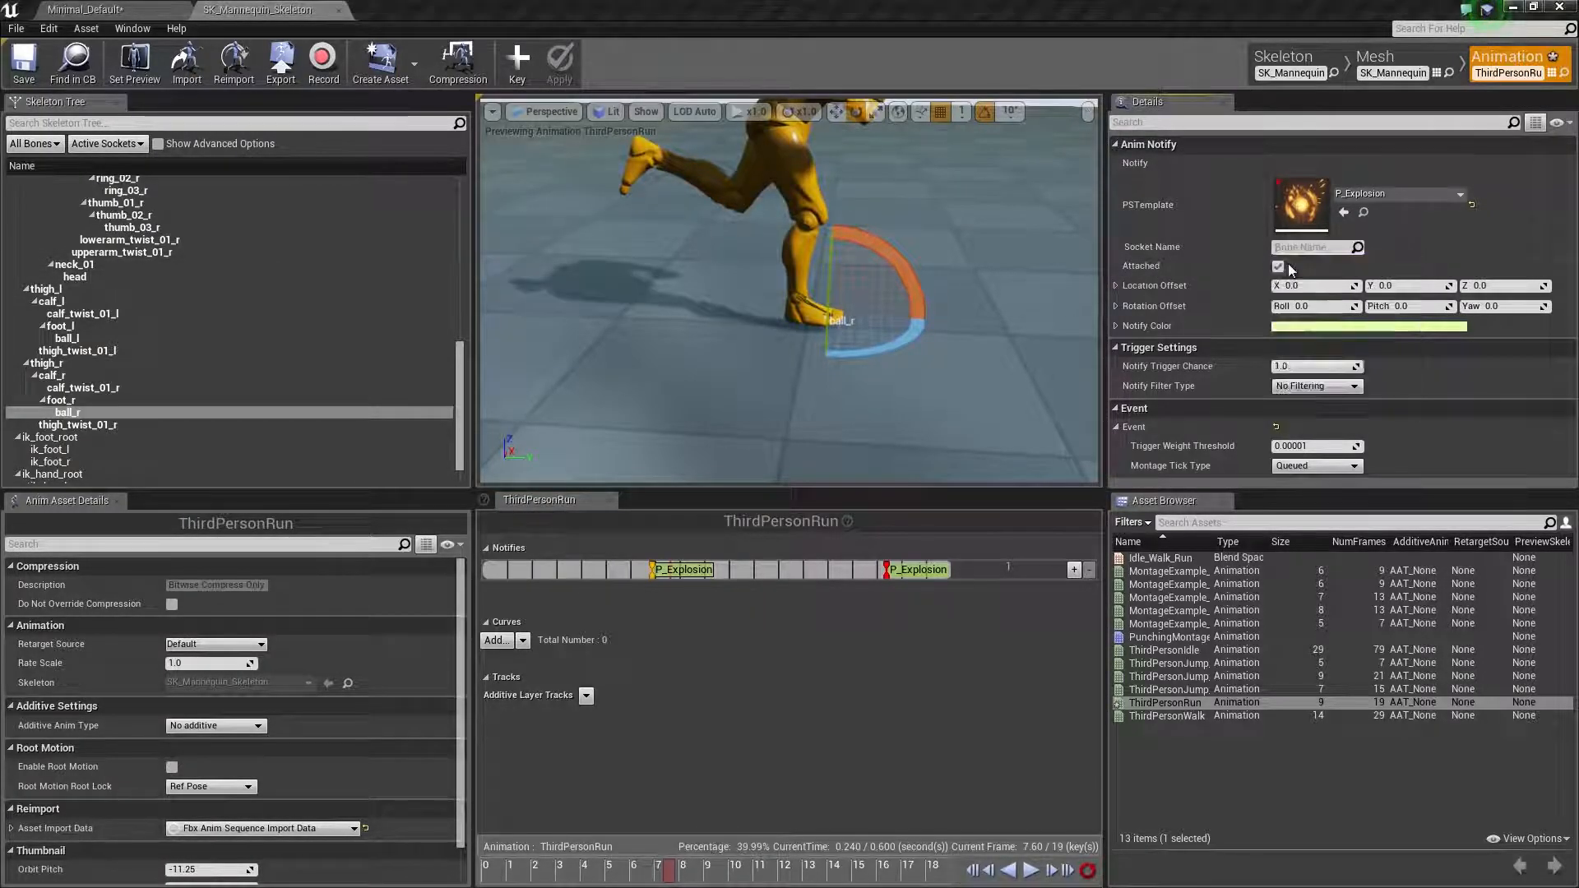
{"action": "left_click", "coordinate": [1298, 247]}
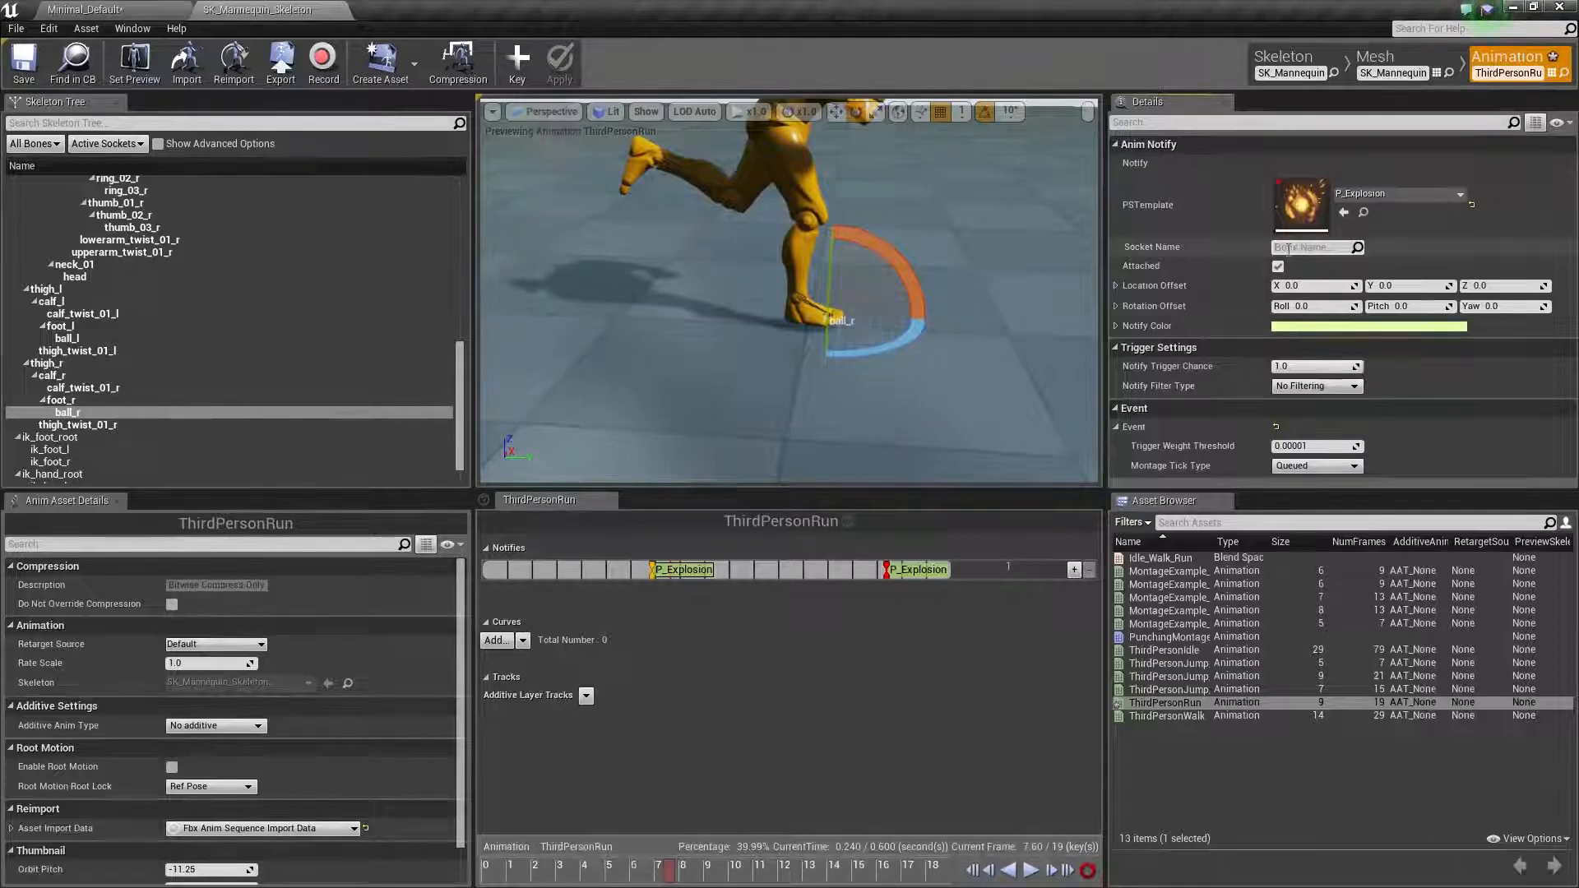
{"action": "type", "text": "ball"}
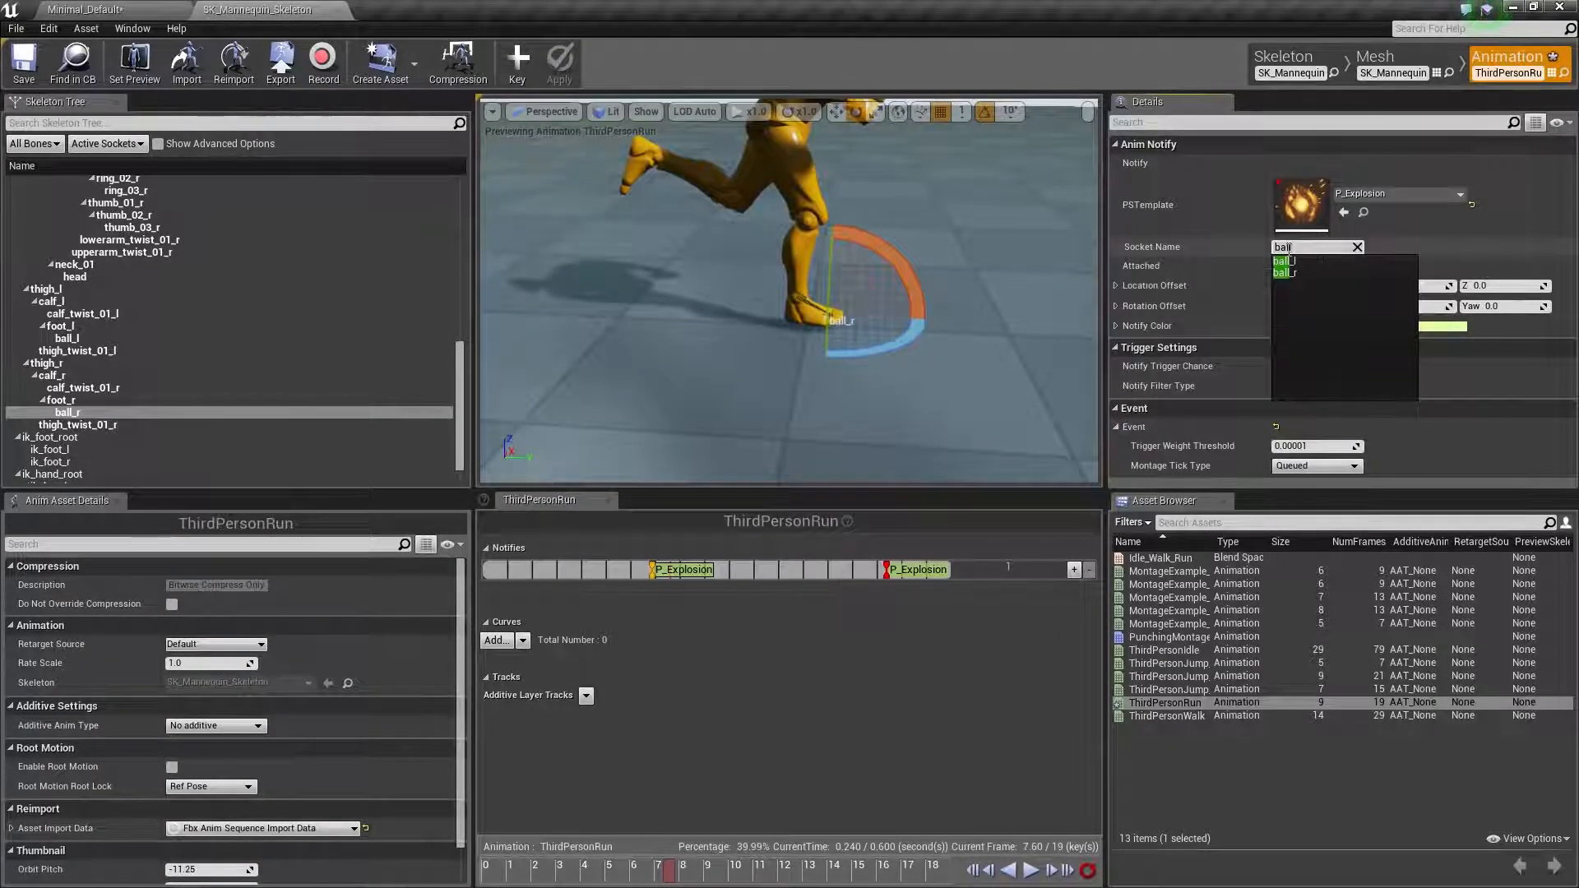
{"action": "type", "text": "_l"}
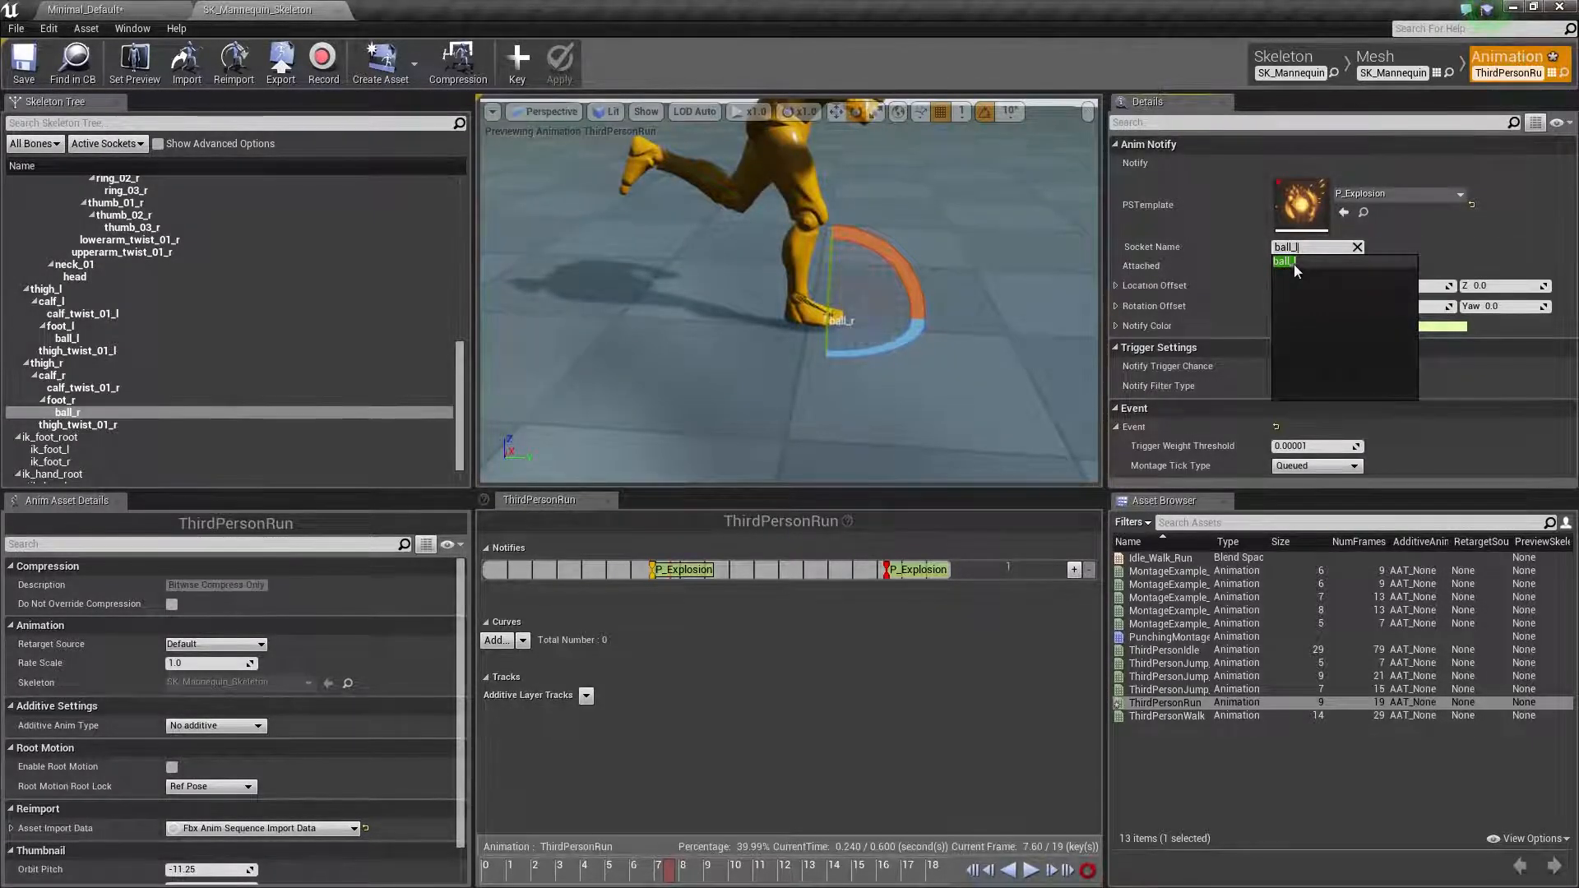
{"action": "left_click", "coordinate": [1285, 261]}
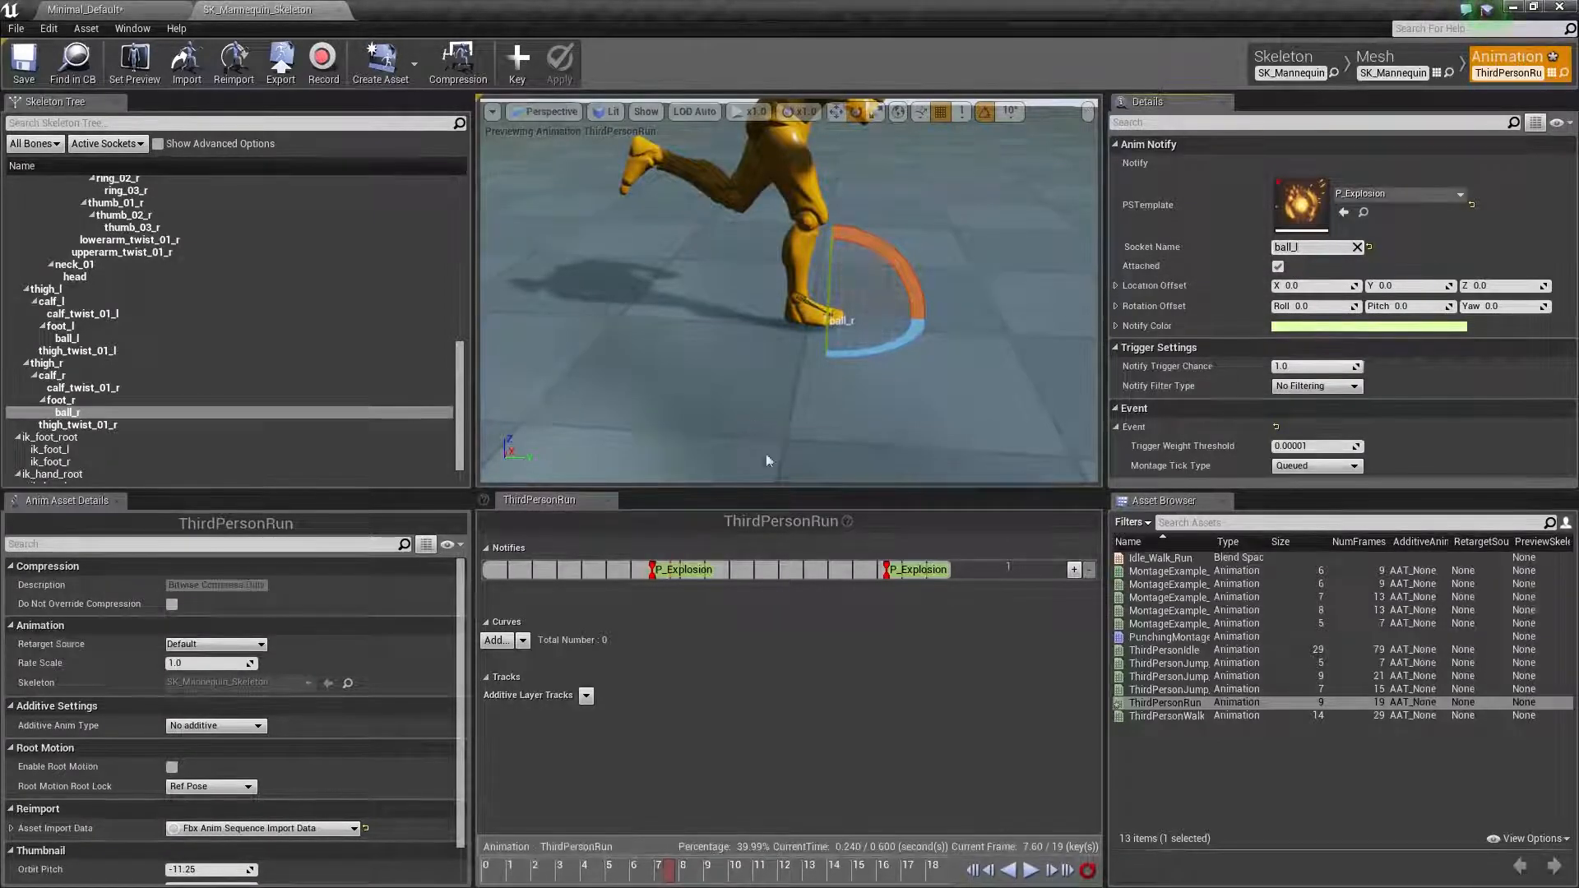
Change the first P_Explosion notify's socket name to ball_r to match the foot landing near frame 7.
{"action": "left_click", "coordinate": [668, 877]}
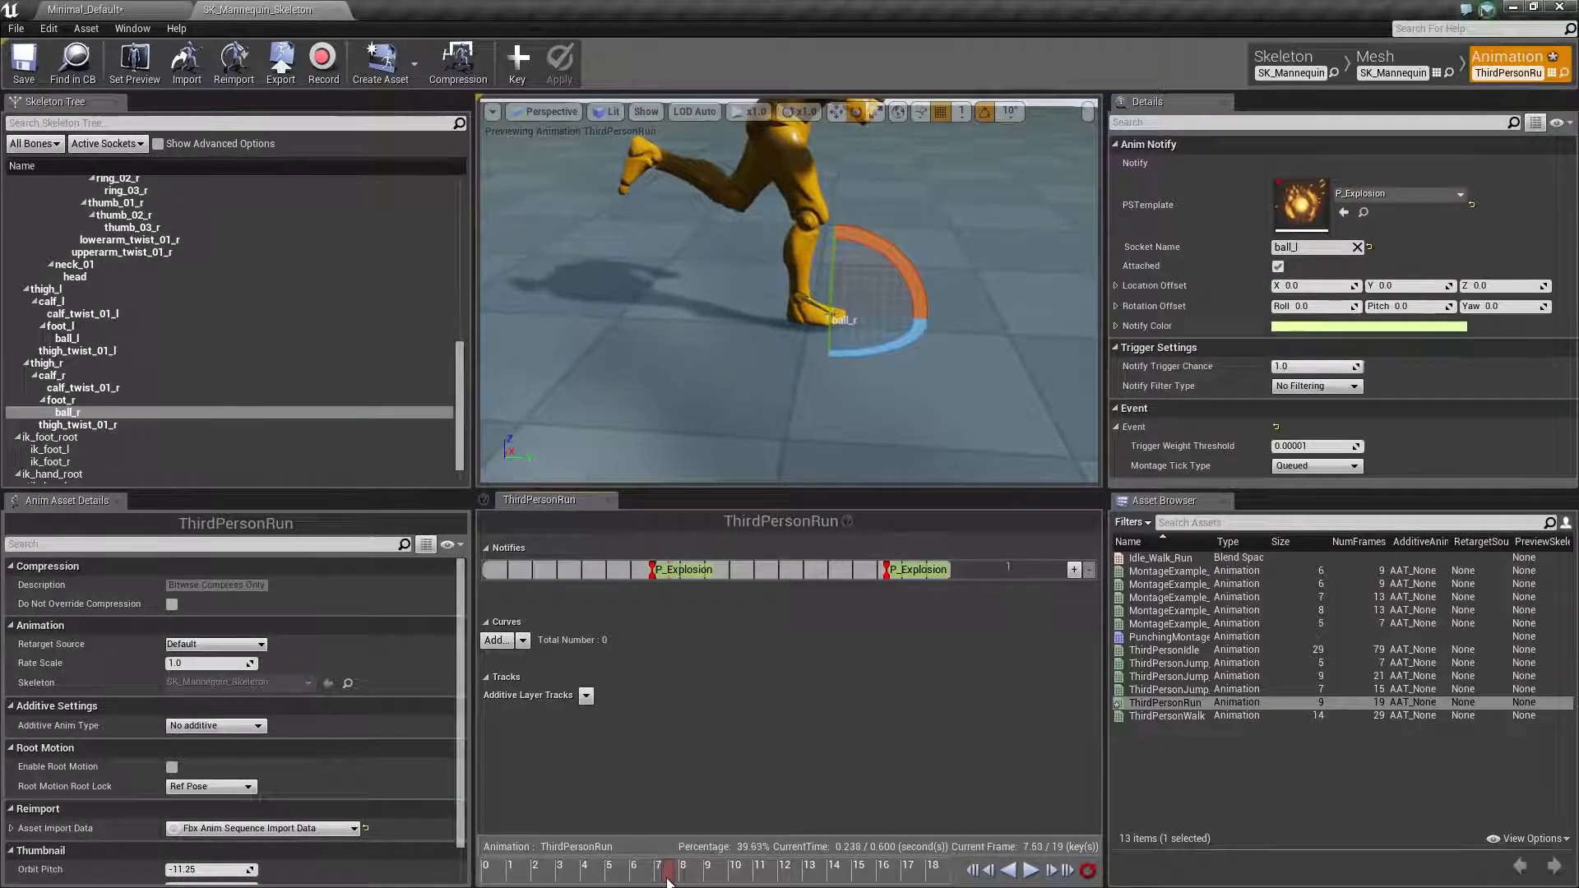
{"action": "left_click", "coordinate": [886, 577]}
{"action": "left_click", "coordinate": [1306, 248]}
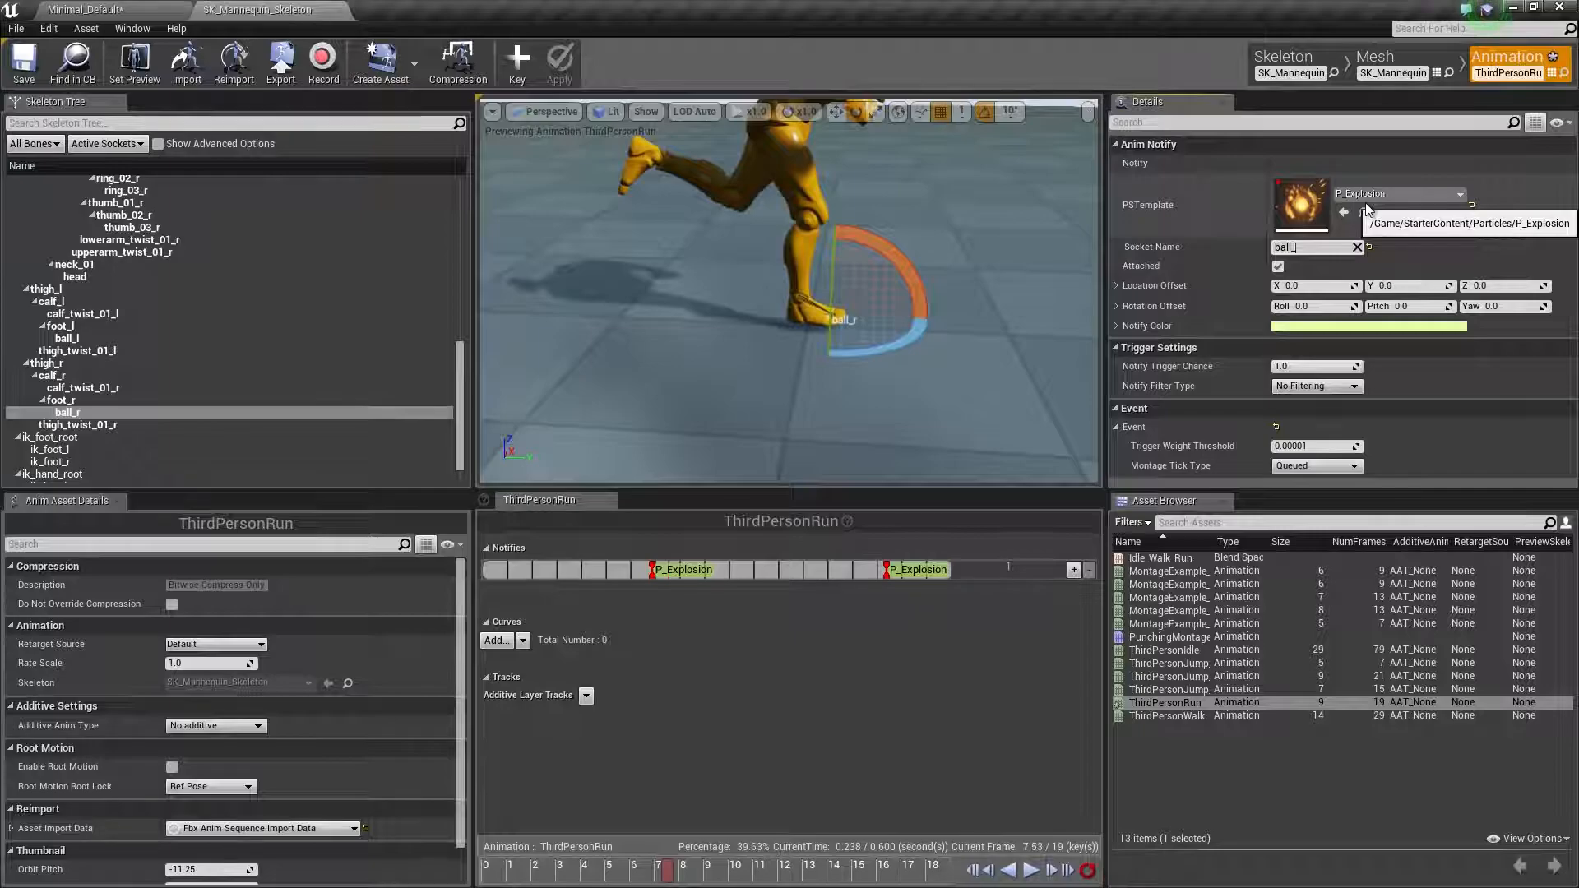
{"action": "type", "text": "r"}
{"action": "key", "text": "Return"}
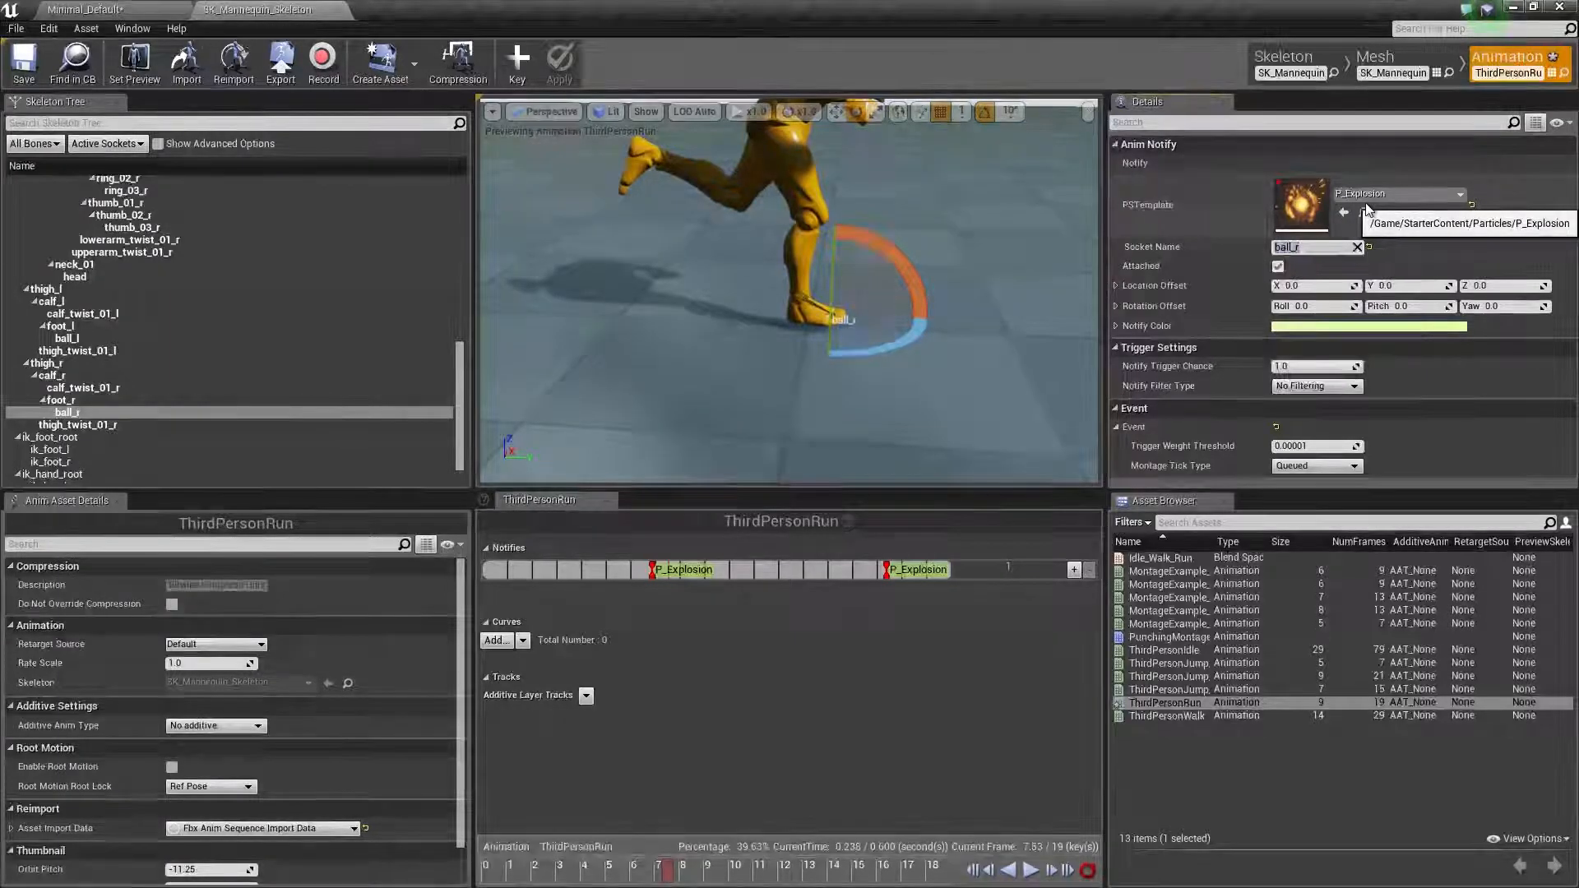
Set the socket name of the second P_Explosion notify near frame 16 to ball_l and save the animation.
{"action": "left_click", "coordinate": [886, 576]}
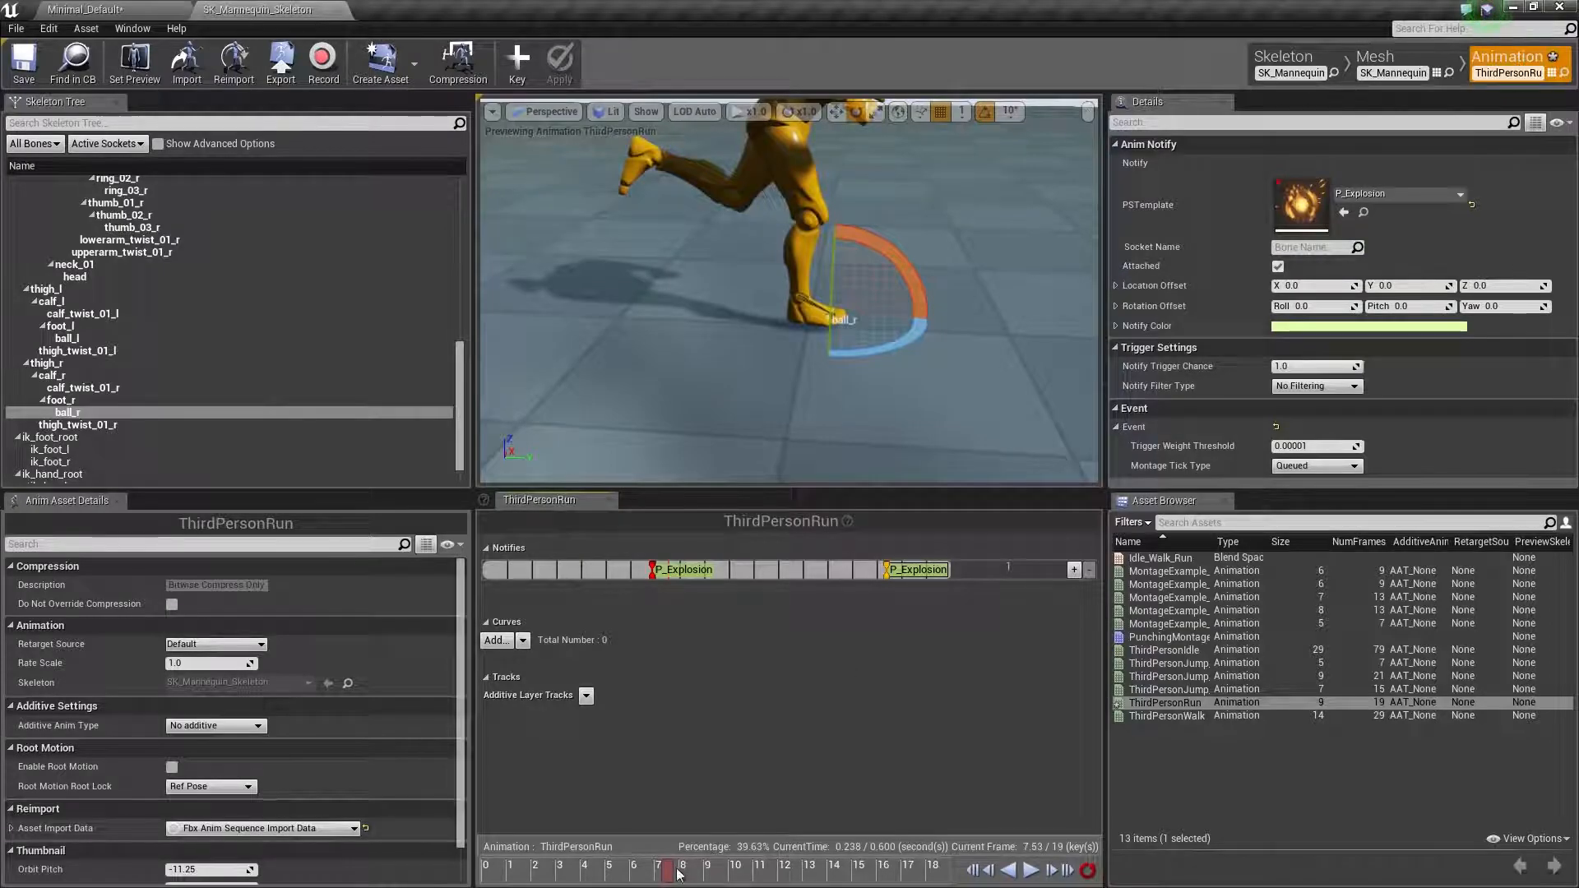
{"action": "left_click_drag", "start_coordinate": [671, 879], "coordinate": [901, 872]}
{"action": "left_click", "coordinate": [1295, 246]}
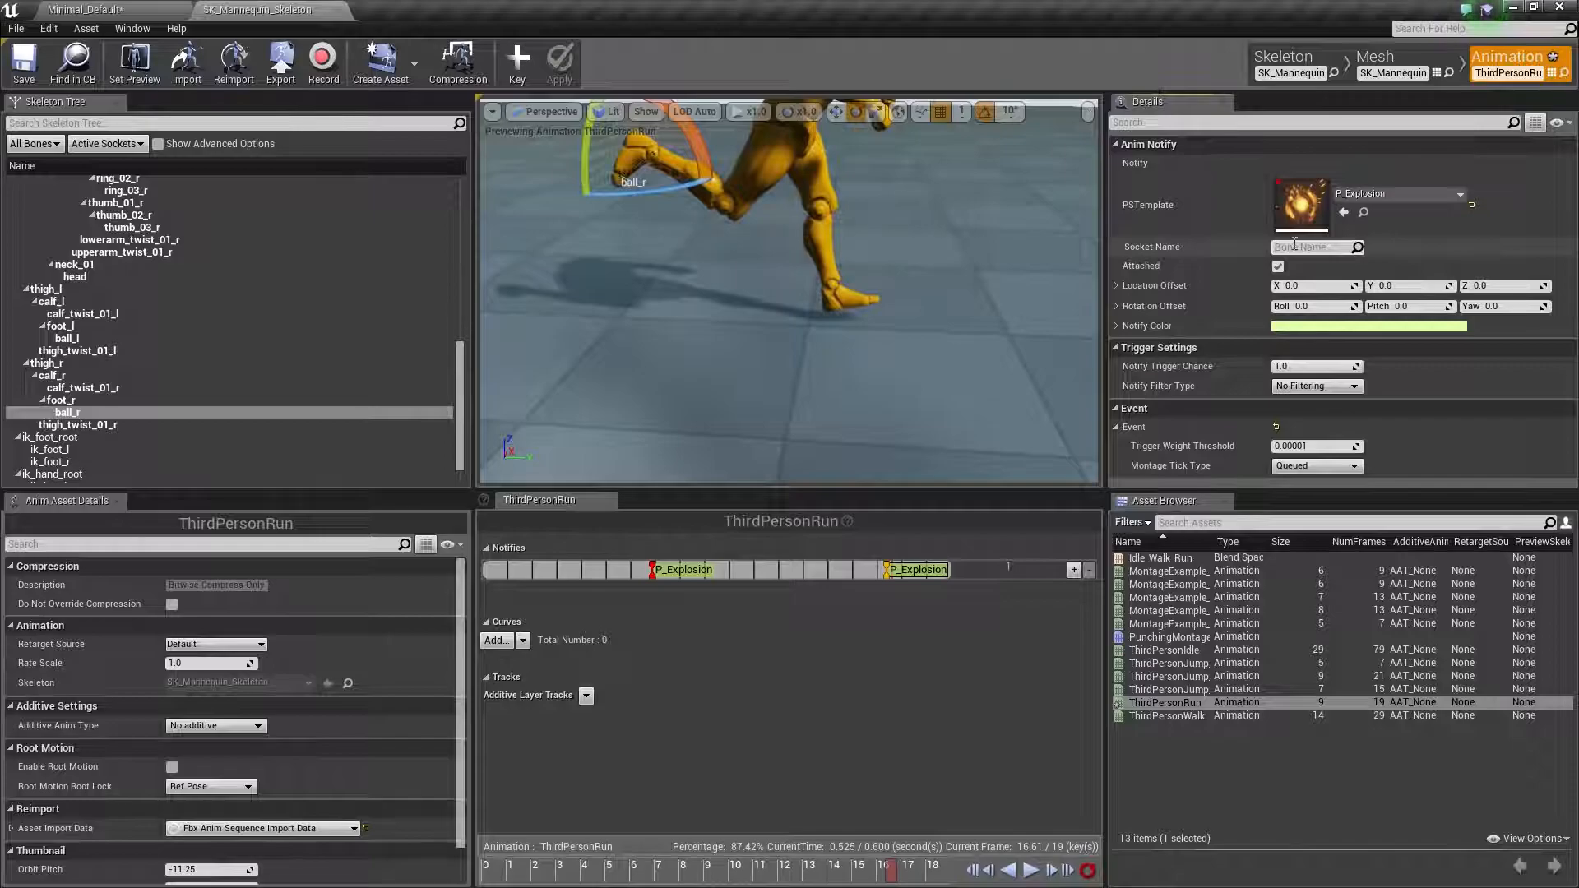
{"action": "type", "text": "ball_l"}
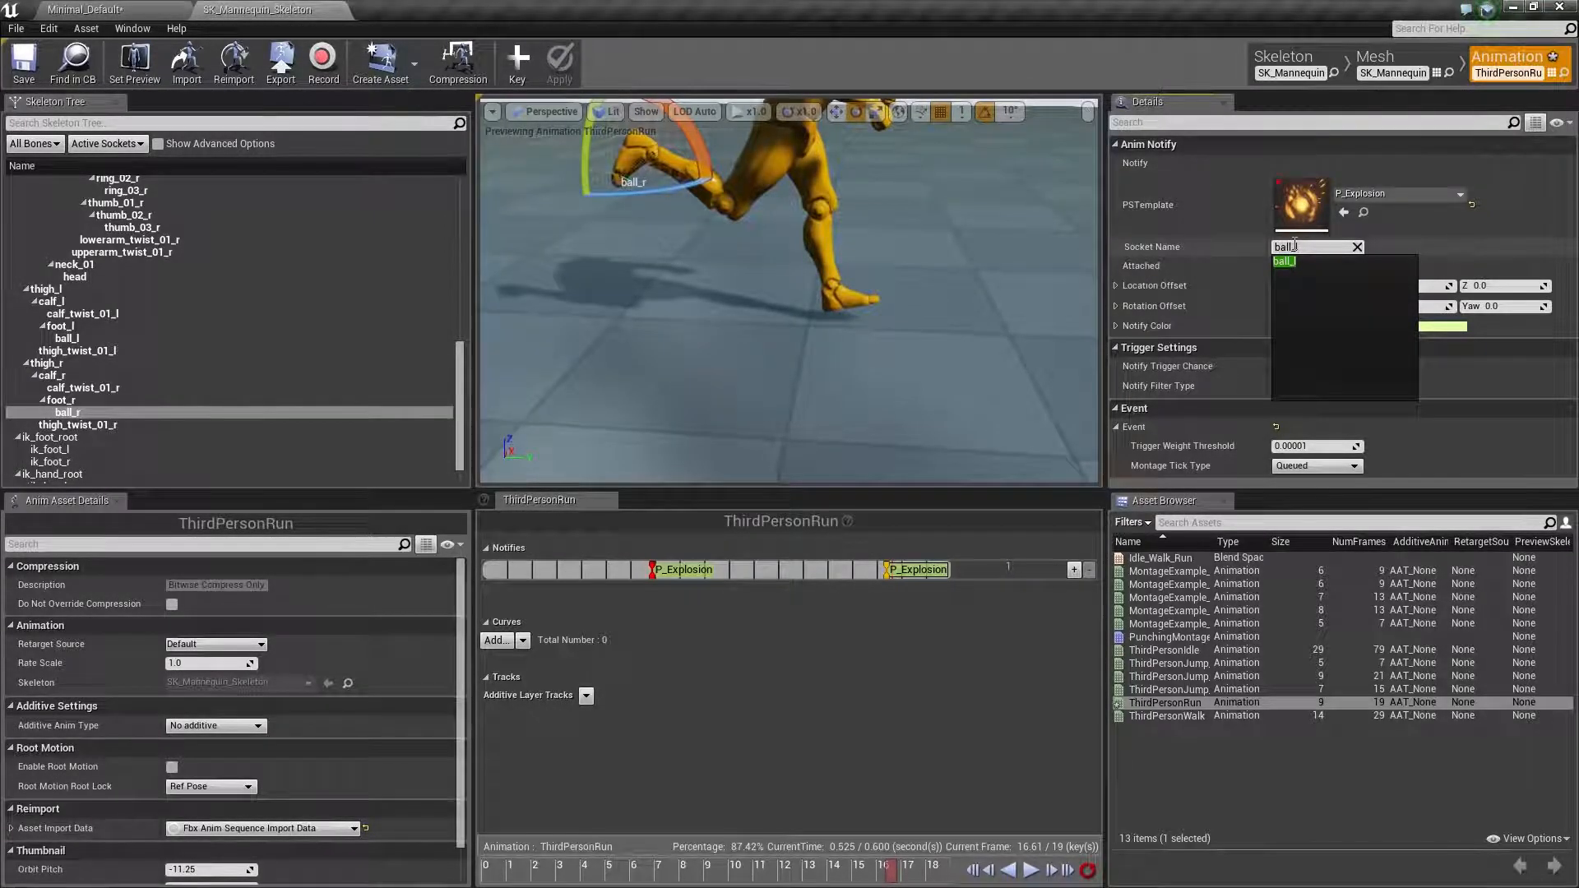
{"action": "key", "text": "Down"}
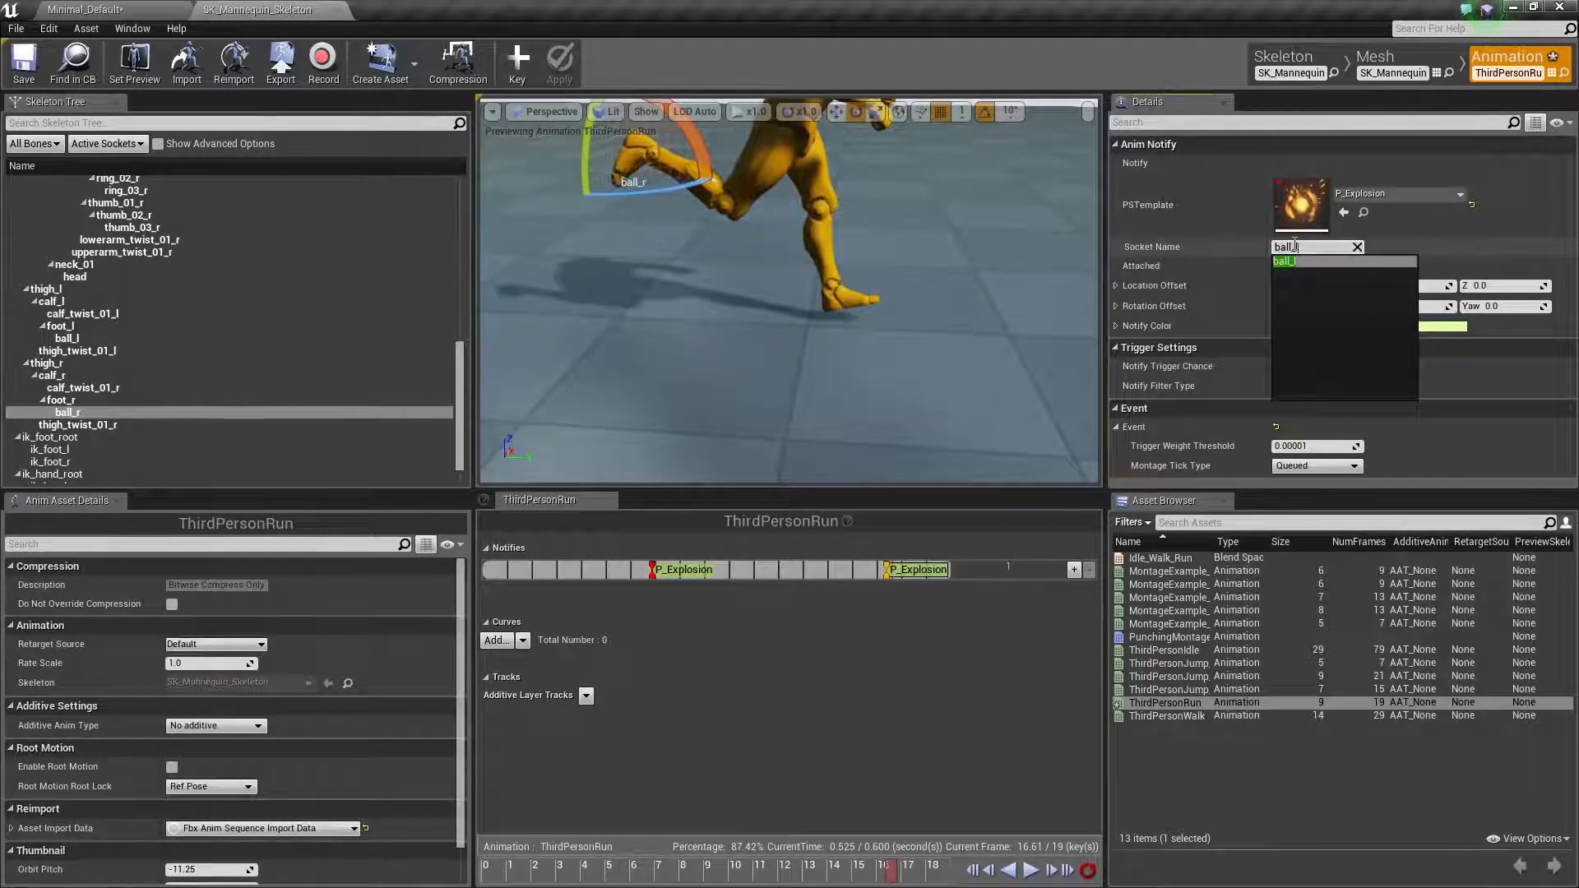
{"action": "key", "text": "Return"}
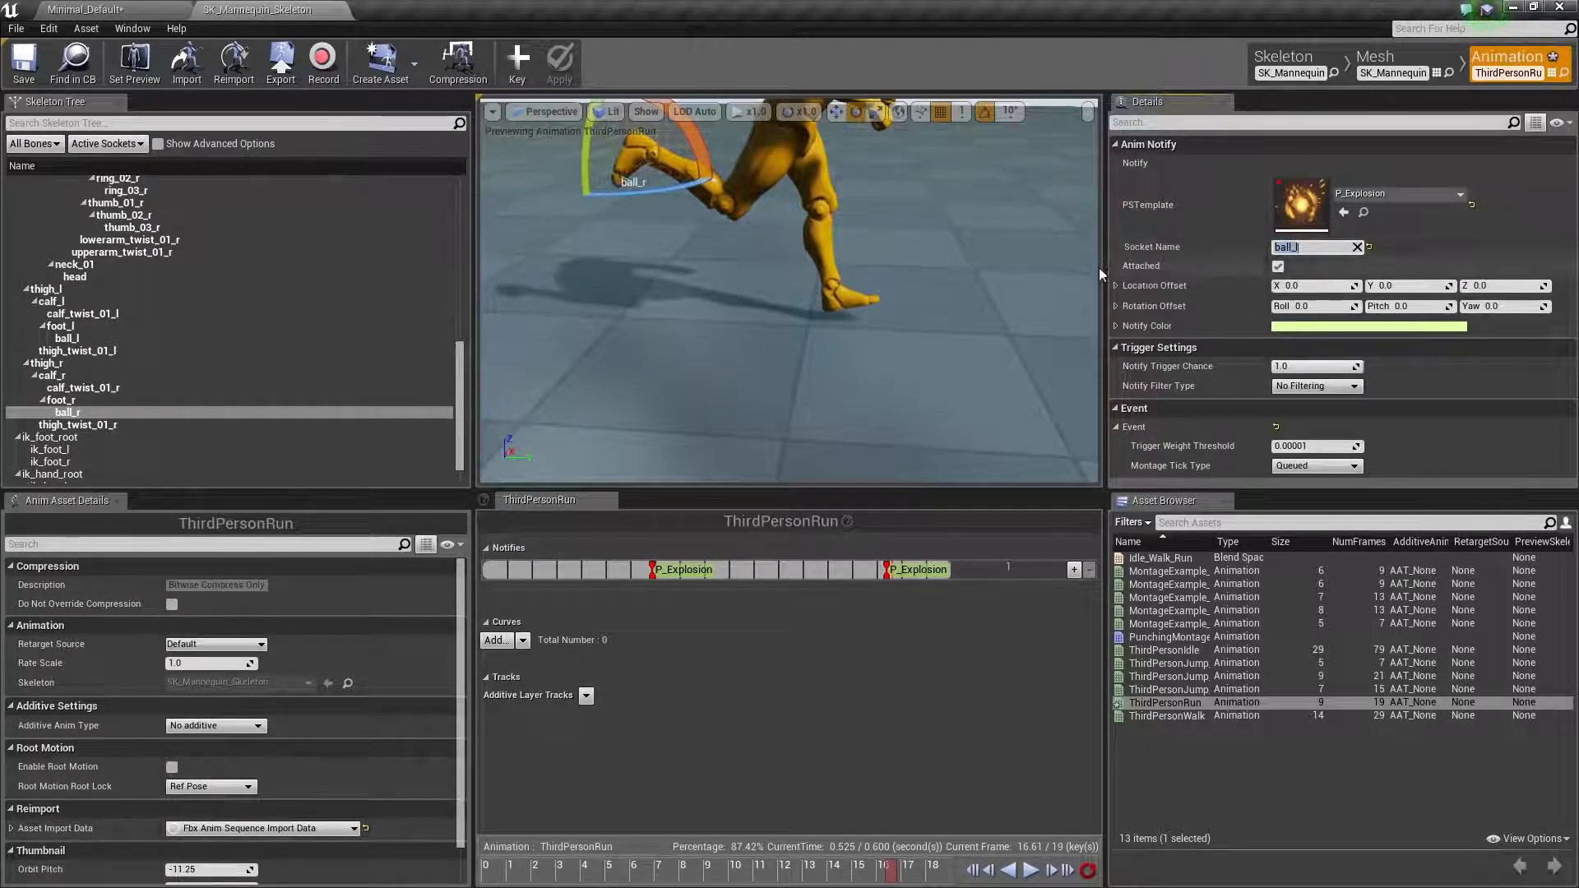
{"action": "left_click_drag", "start_coordinate": [885, 881], "coordinate": [779, 878]}
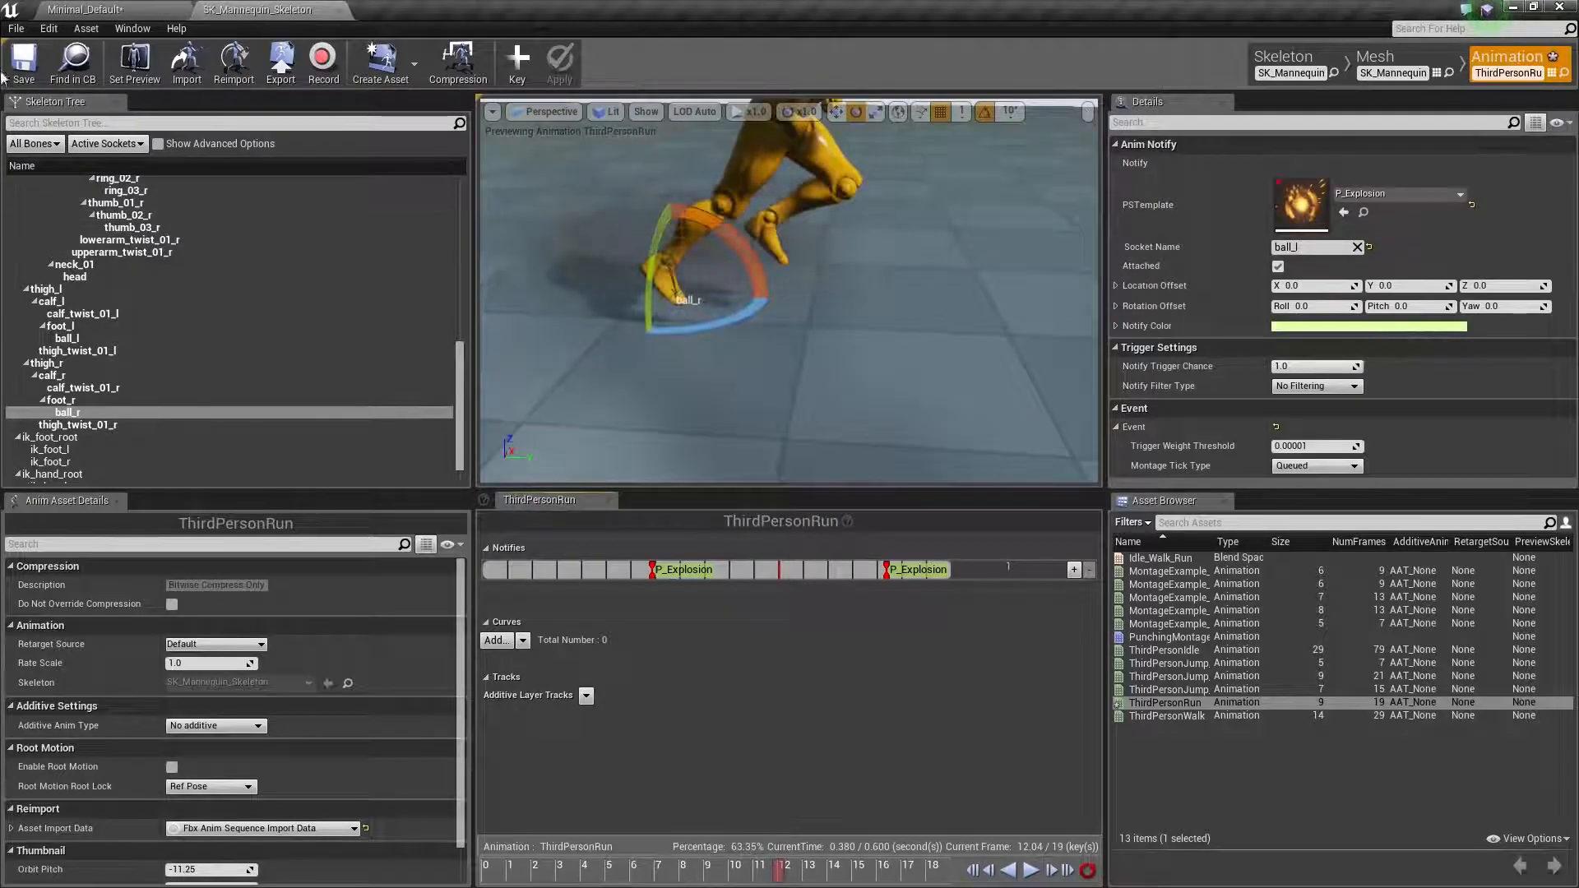
{"action": "left_click", "coordinate": [29, 78]}
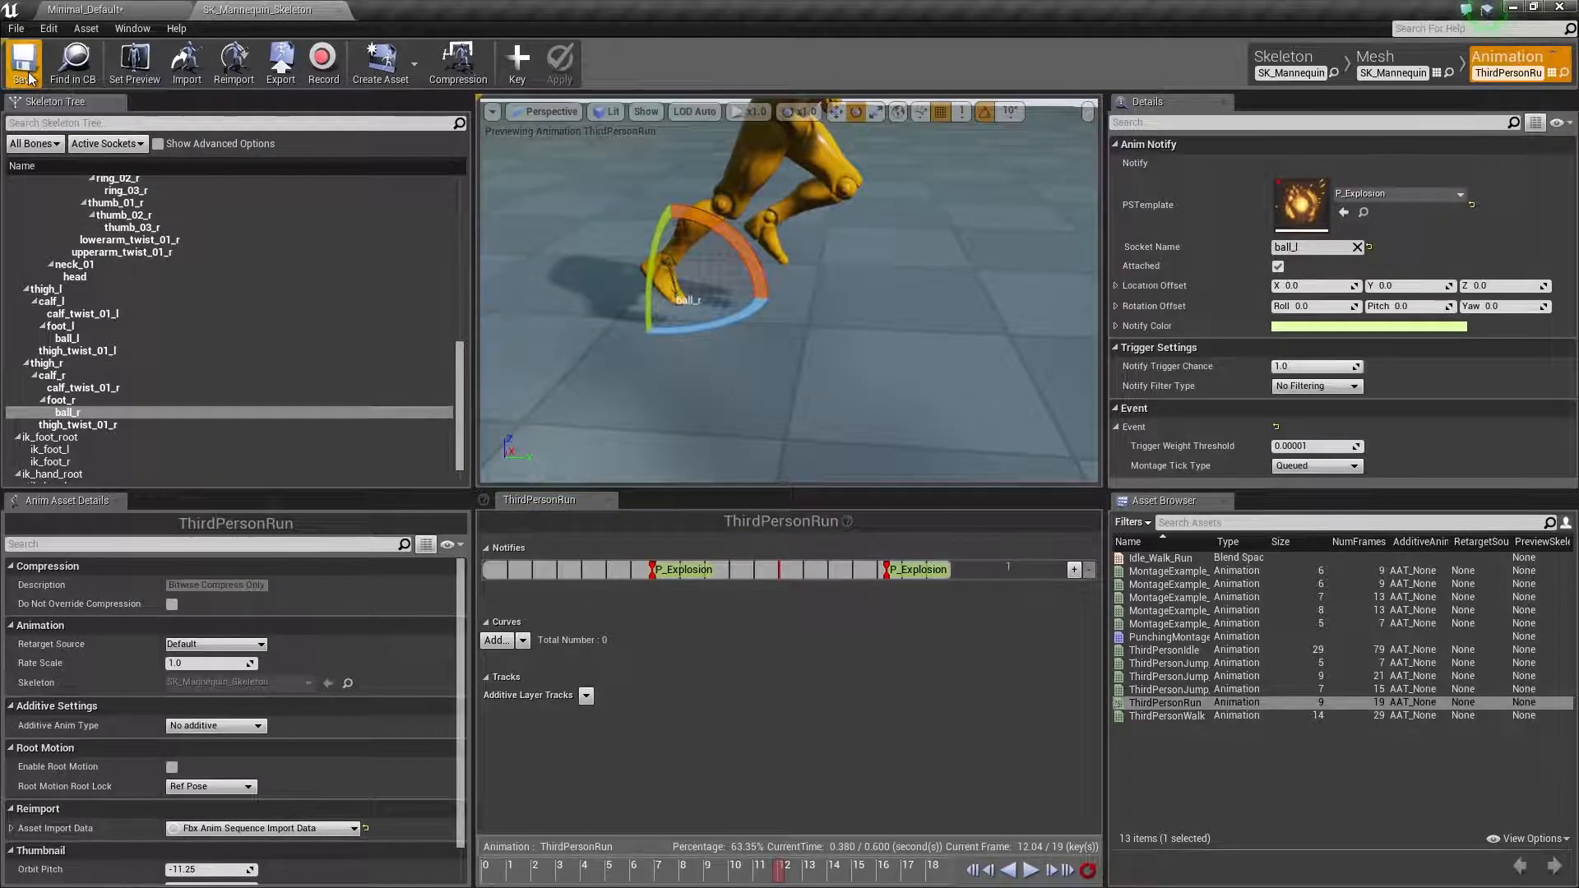
Play the Minimal_Default level and run the character around to check the explosions at the feet, ending the play session when done.
{"action": "left_click", "coordinate": [113, 14]}
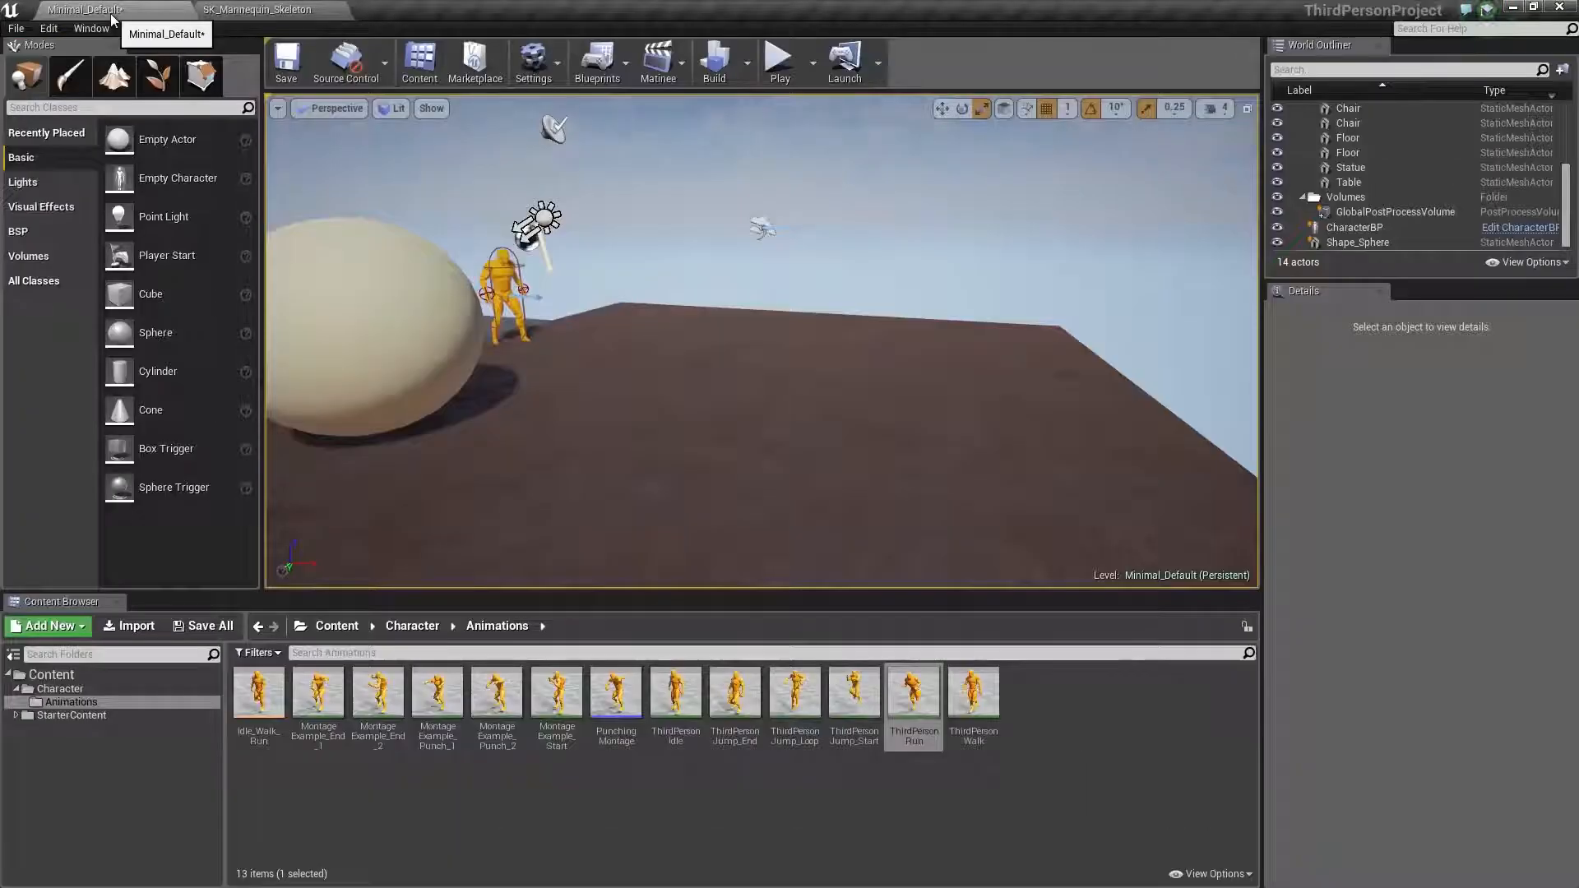
{"action": "left_click", "coordinate": [780, 67]}
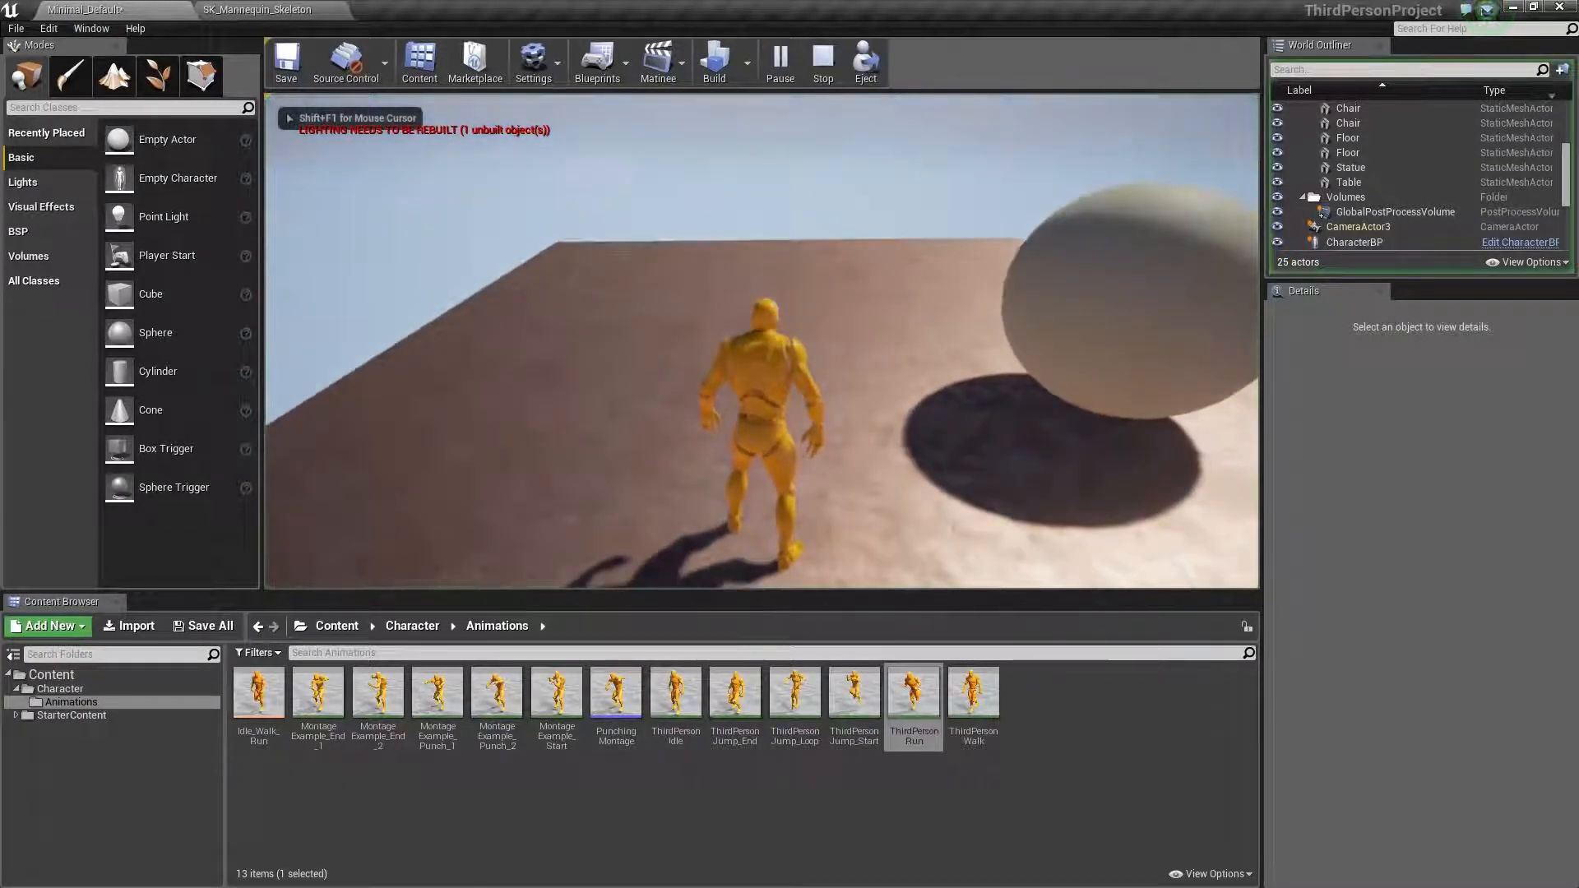
{"action": "key", "text": "a"}
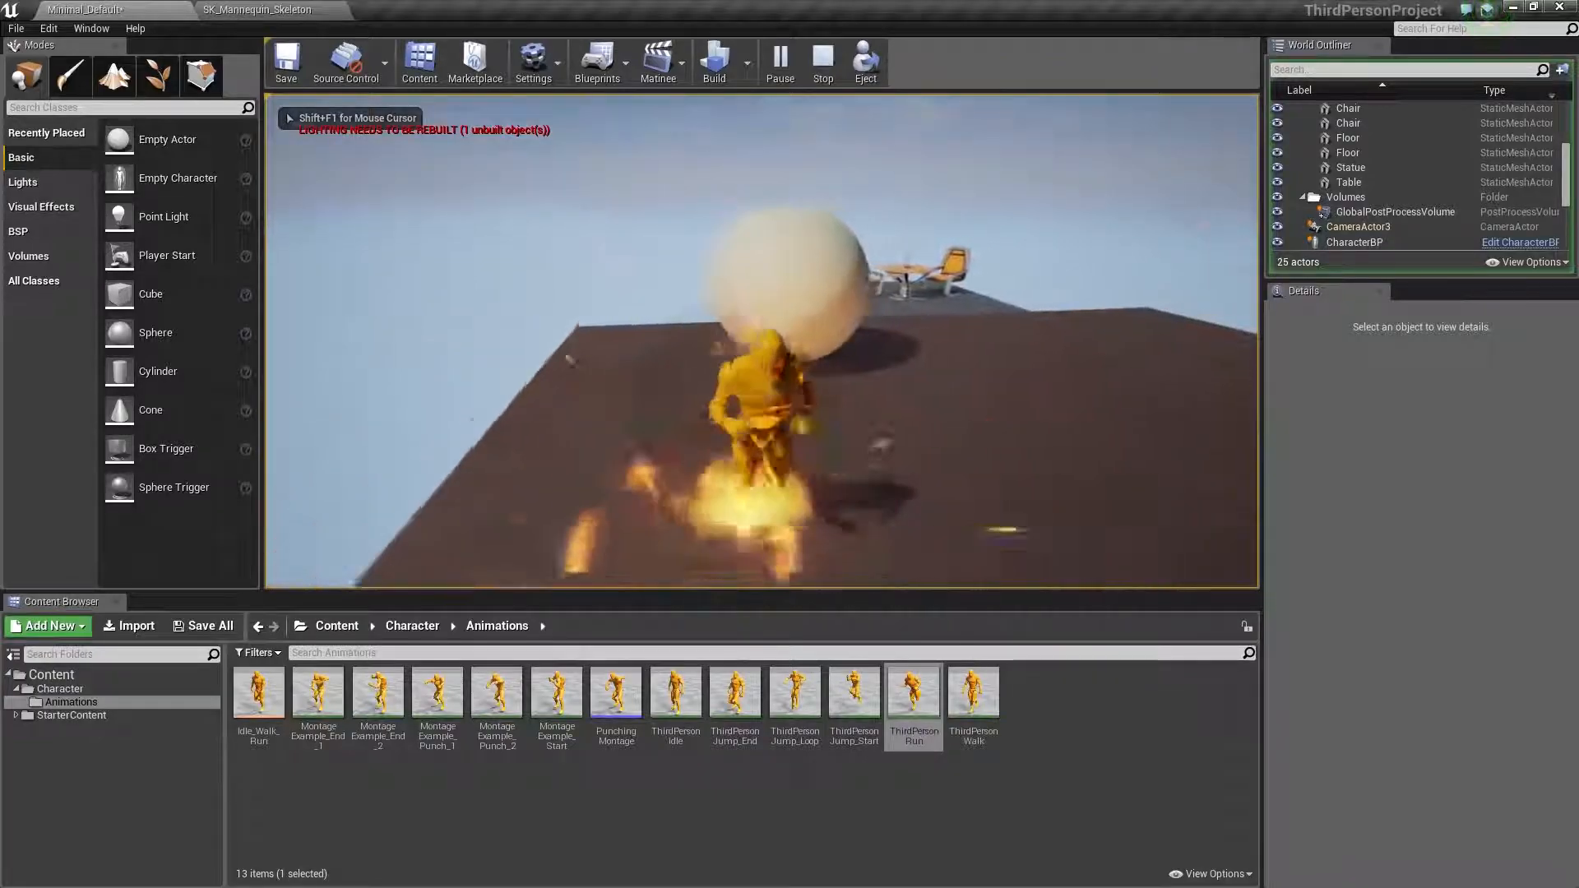
{"action": "key", "text": "d"}
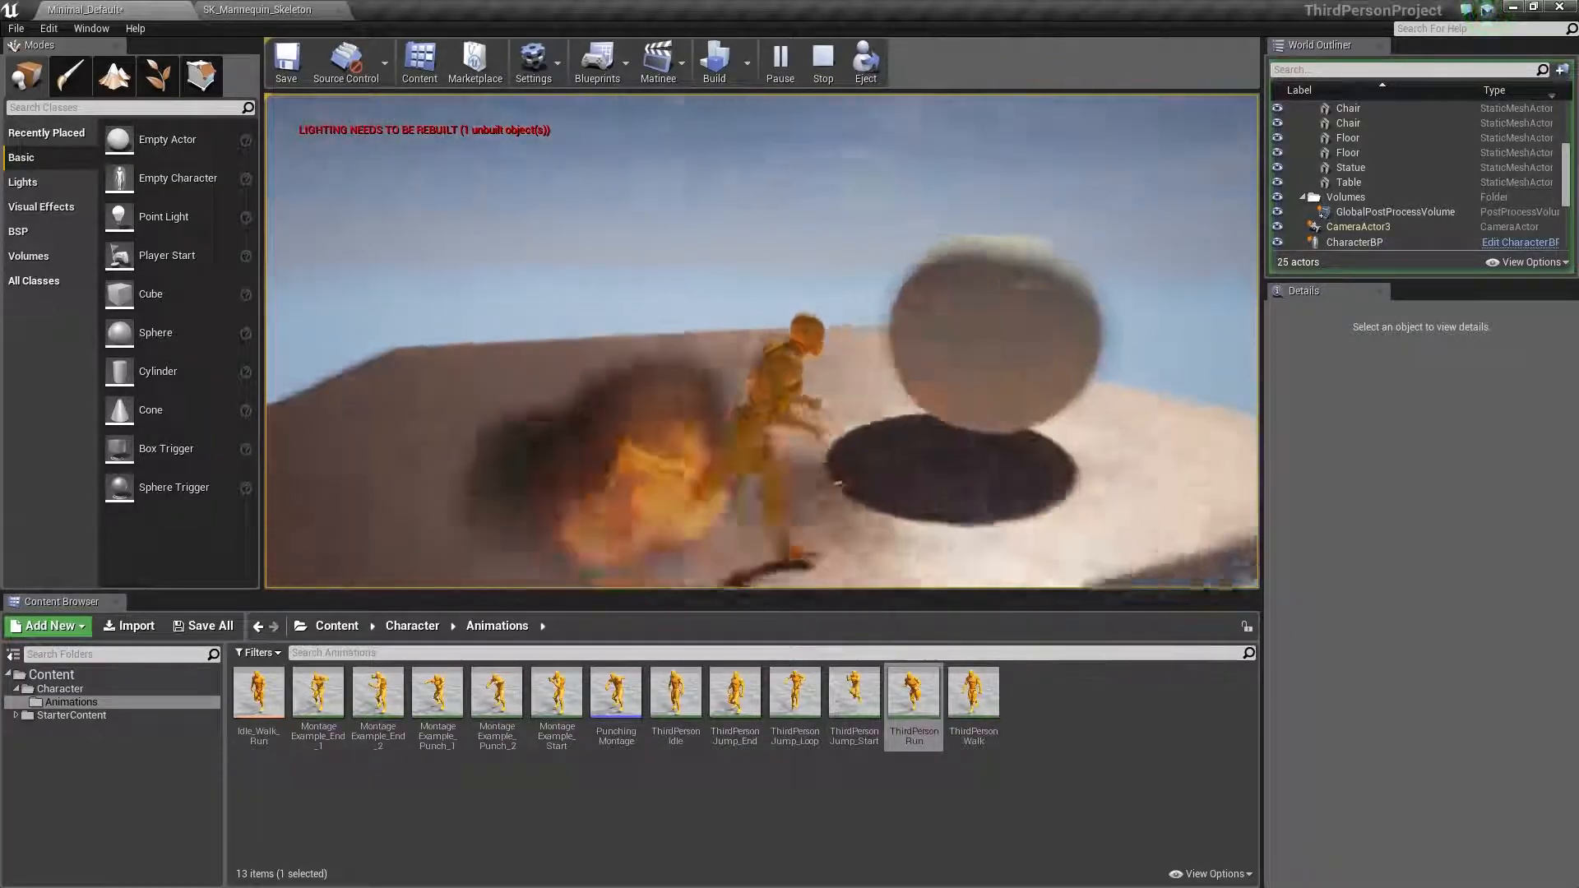
{"action": "key", "text": "w"}
{"action": "key", "text": "d"}
{"action": "key", "text": "w"}
{"action": "key", "text": "d"}
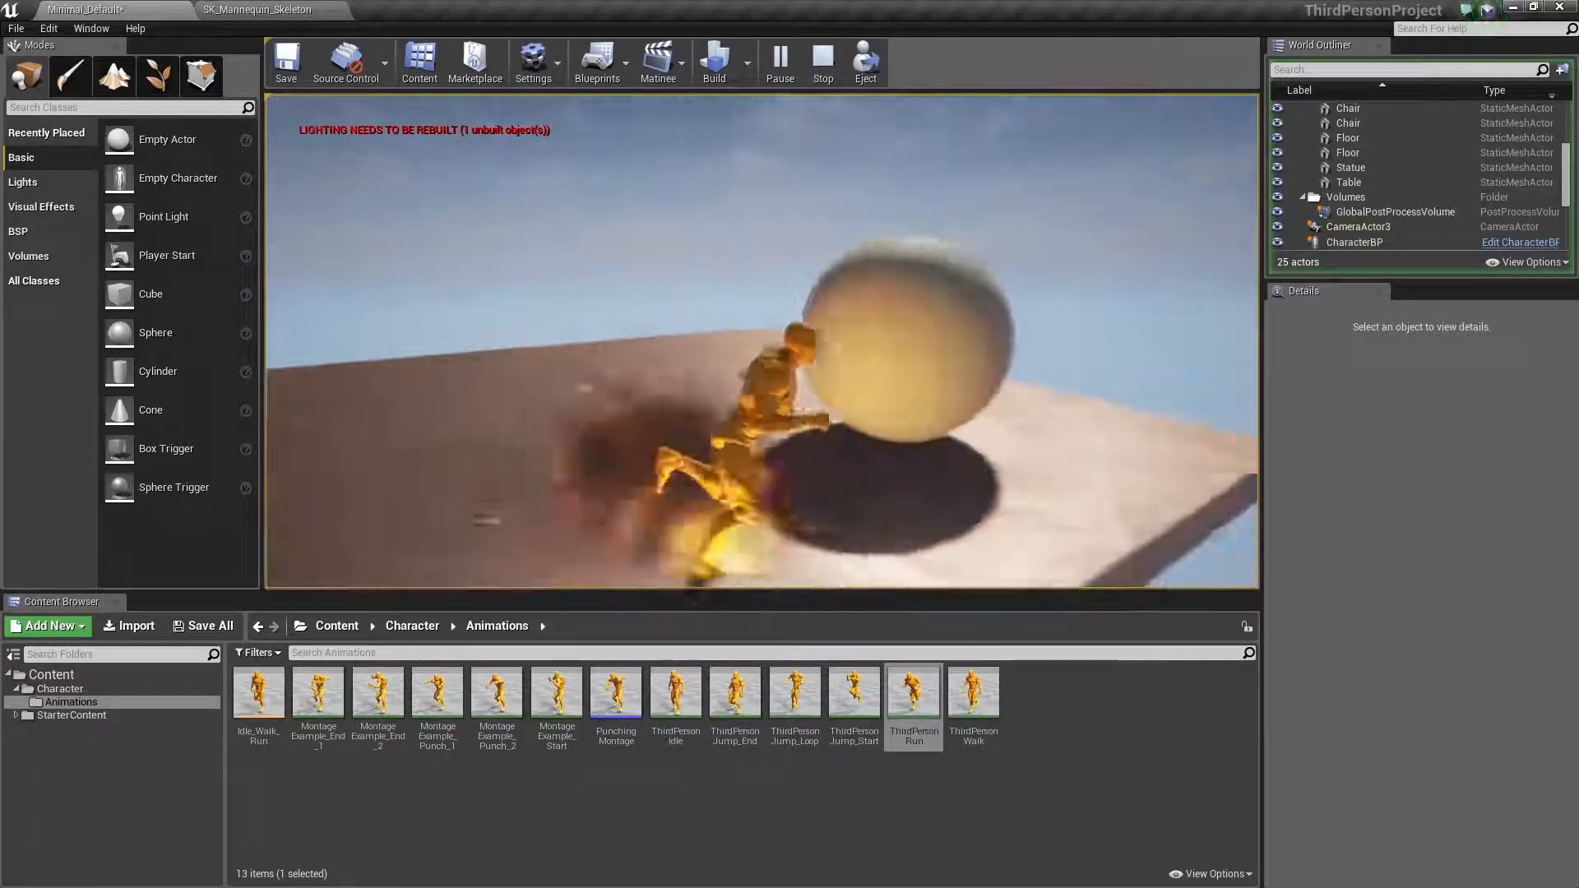
{"action": "key", "text": "w"}
{"action": "key", "text": "d"}
{"action": "key", "text": "w"}
{"action": "key", "text": "d"}
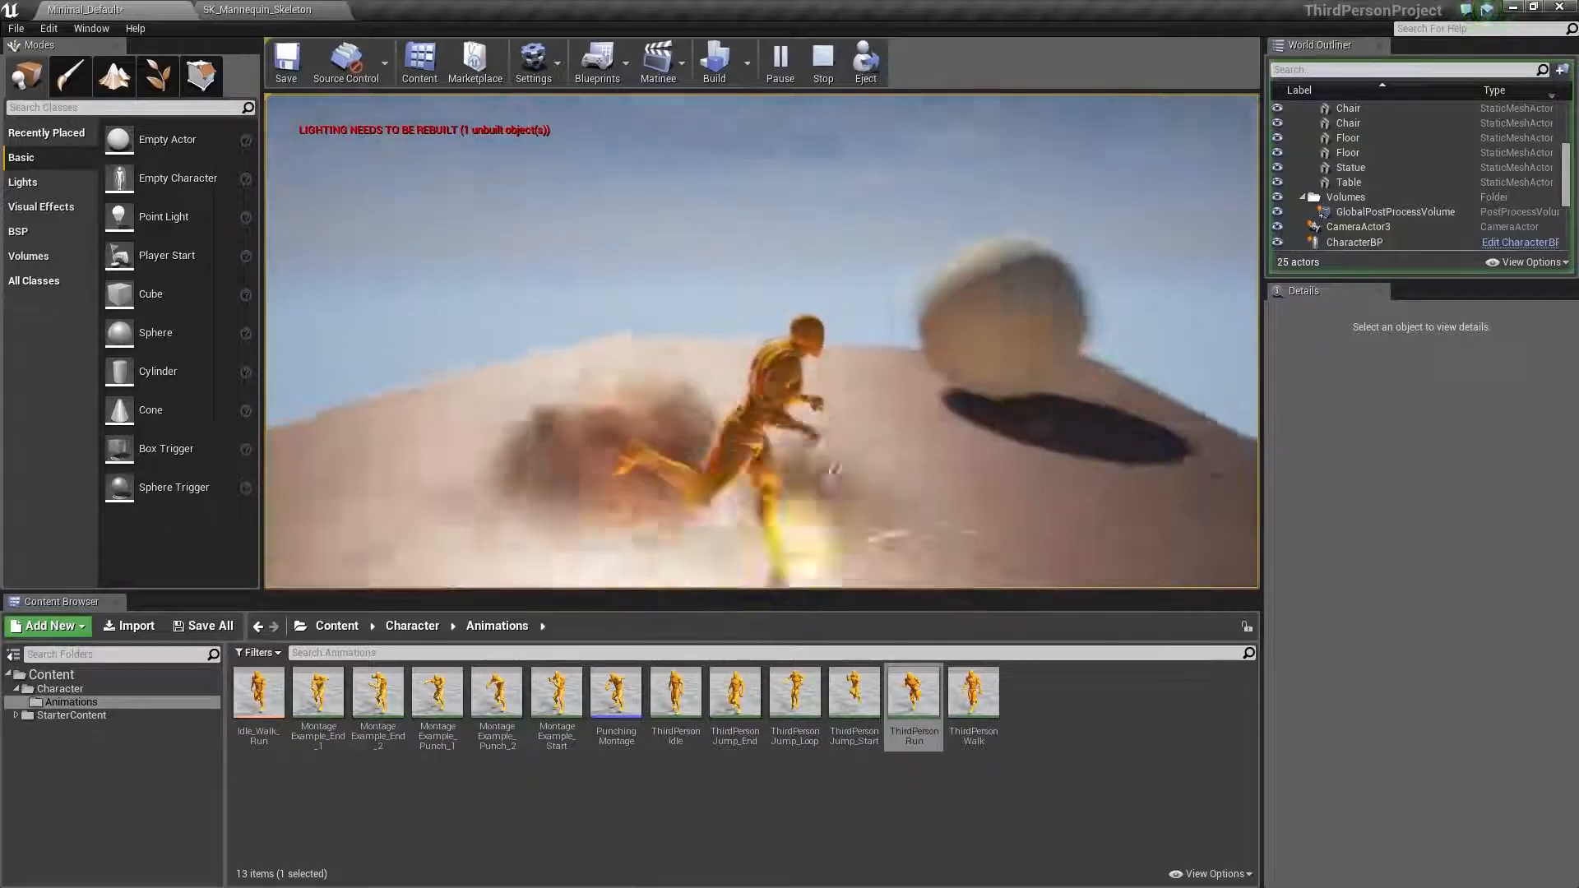
{"action": "key", "text": "Escape"}
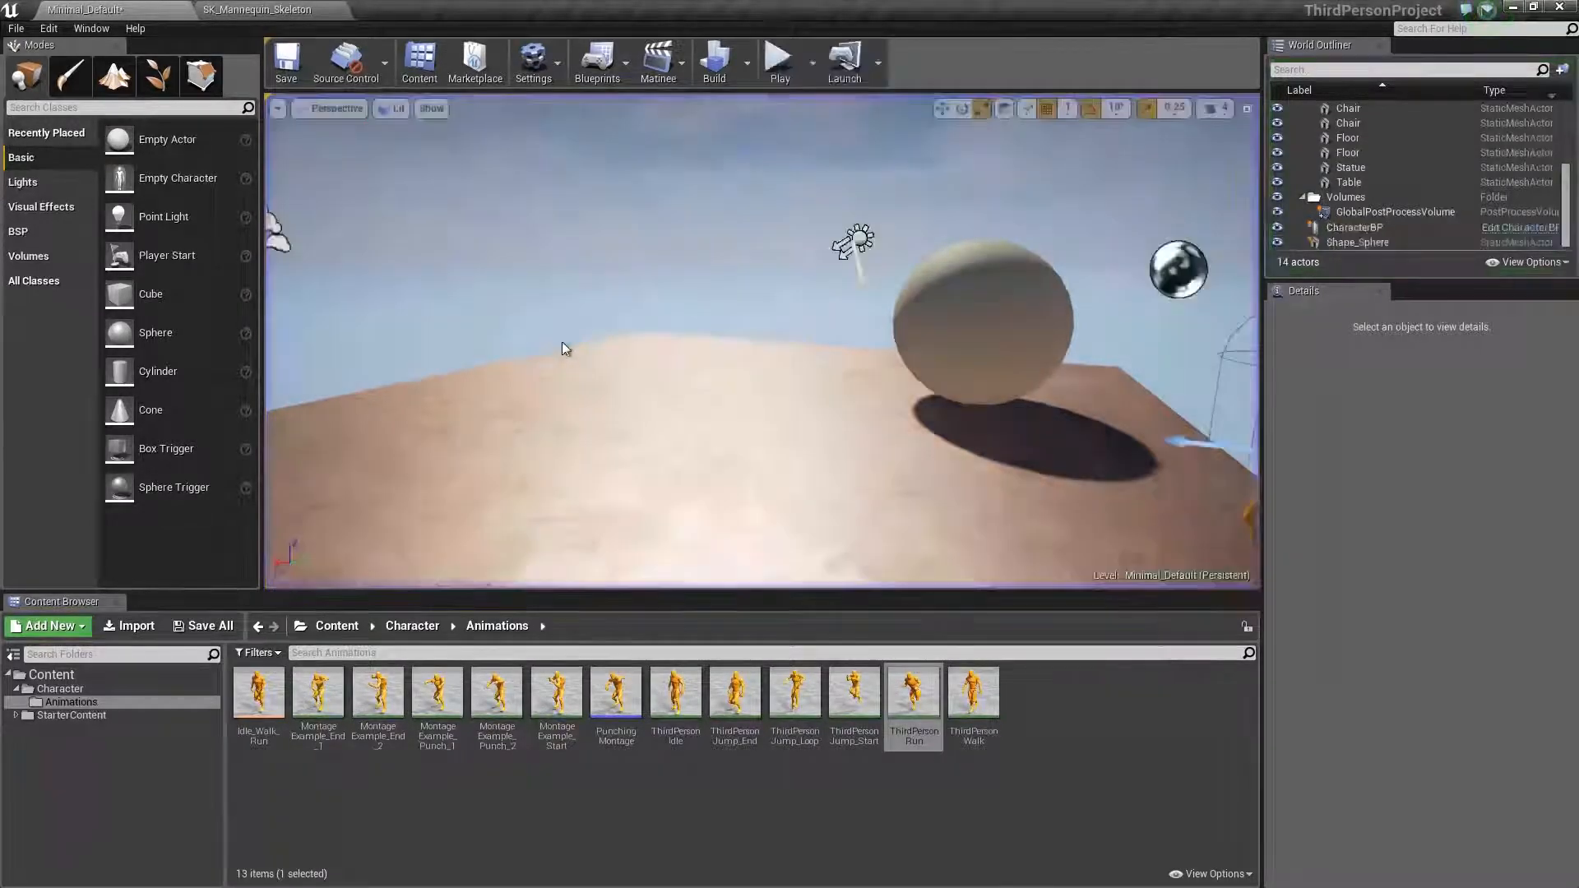
Turn off Attached for both P_Explosion notifies in the ThirdPersonRun animation.
{"action": "left_click", "coordinate": [274, 13]}
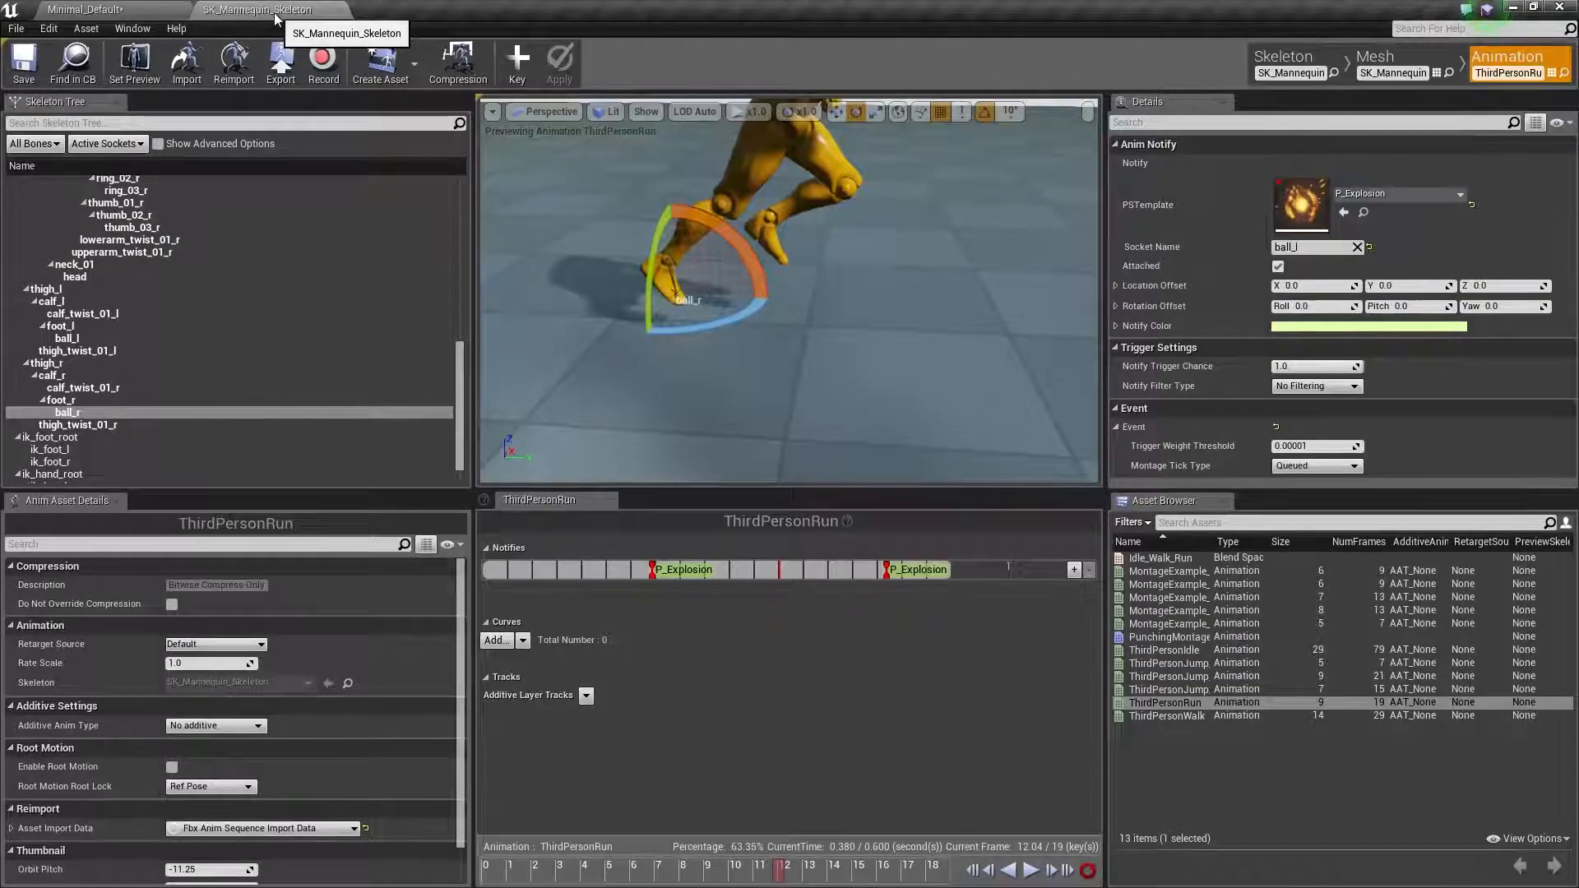
{"action": "left_click", "coordinate": [653, 575]}
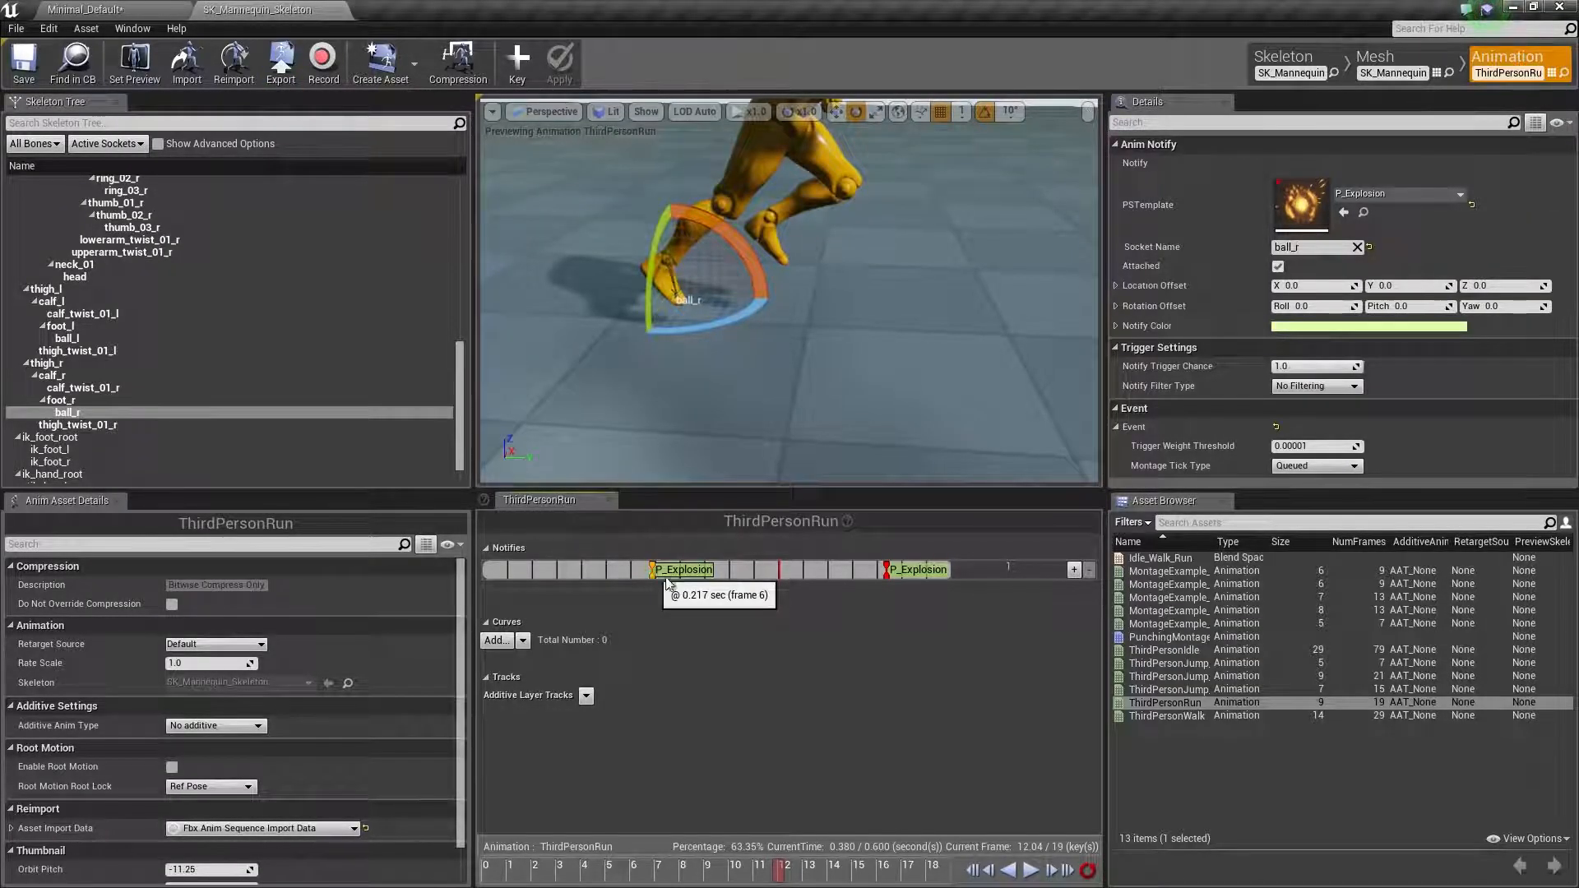
{"action": "left_click", "coordinate": [1278, 267]}
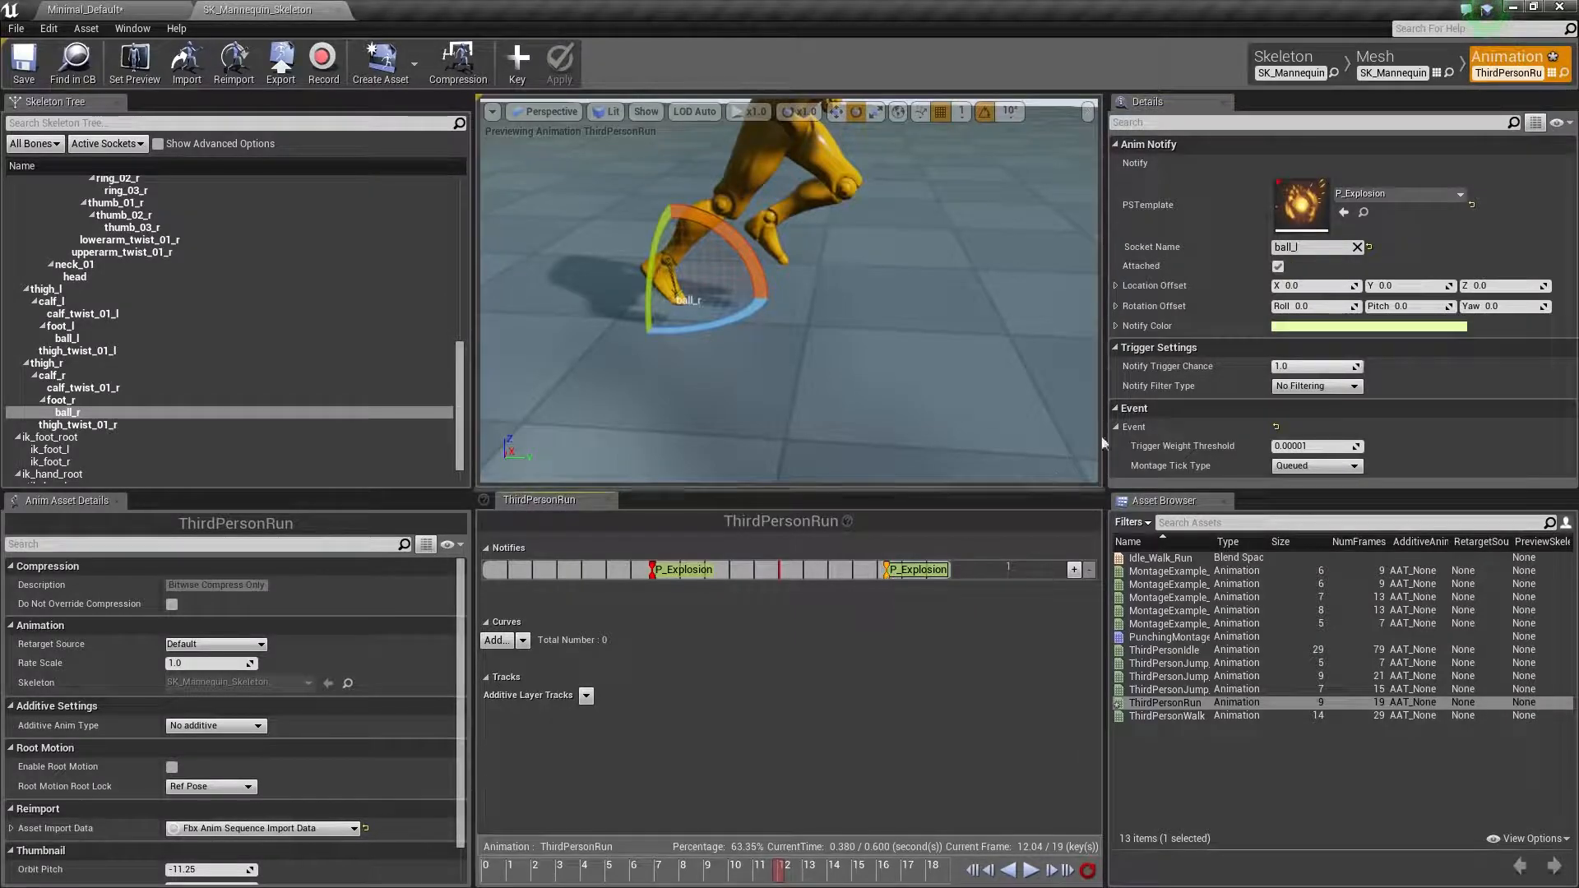
{"action": "left_click", "coordinate": [1277, 267]}
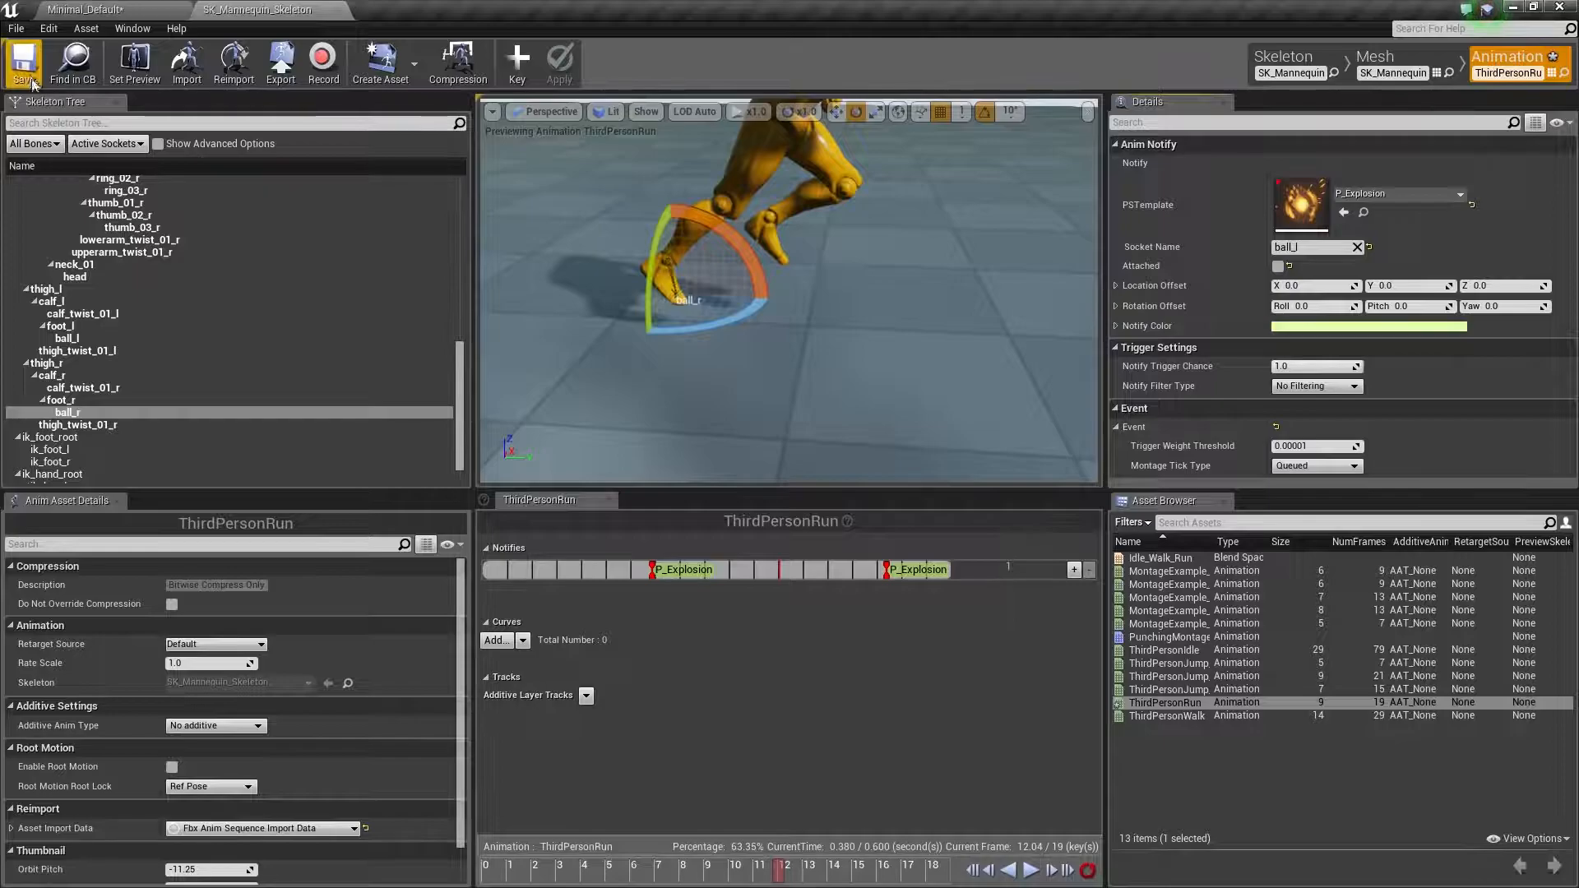
Play the Minimal_Default level and run the character in all directions to check the unattached foot explosions, ending the play session when done.
{"action": "left_click", "coordinate": [130, 10]}
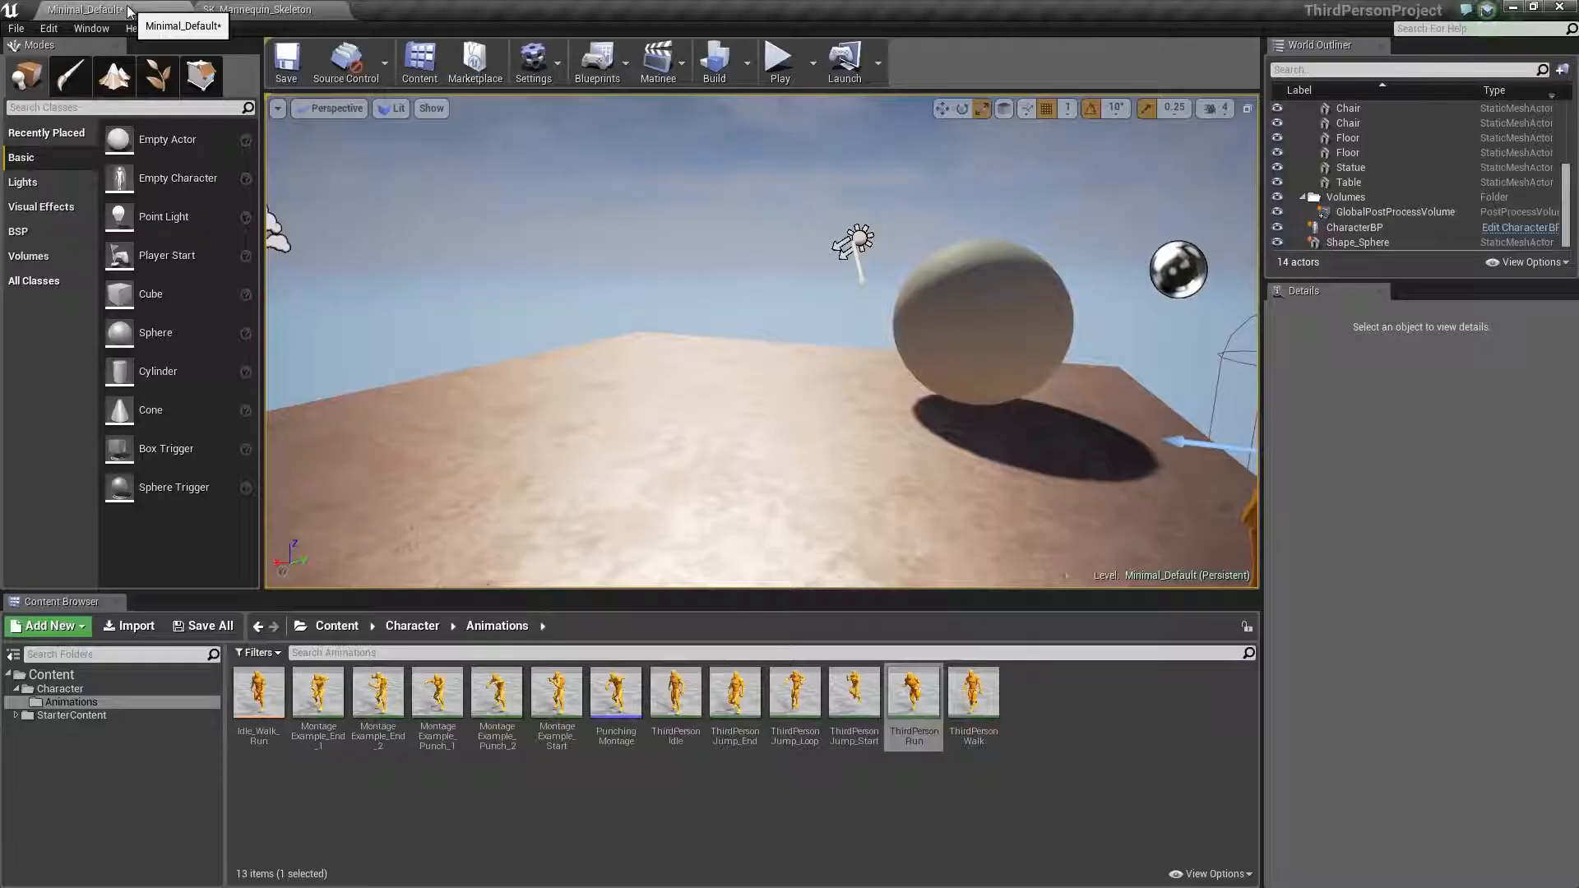
{"action": "left_click", "coordinate": [779, 61]}
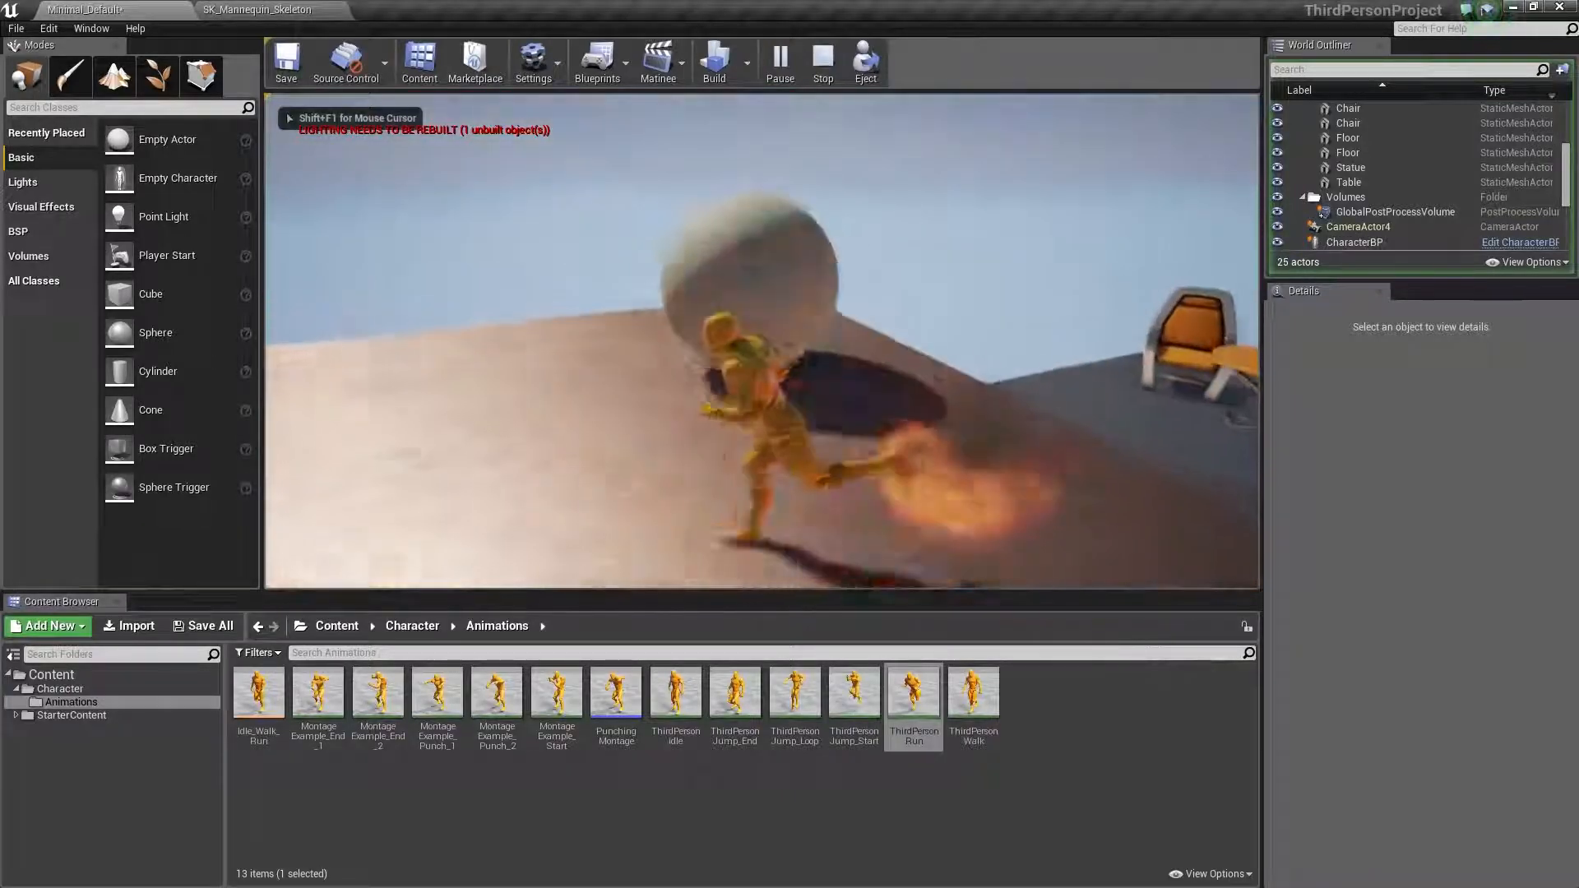
{"action": "key", "text": "d"}
{"action": "key", "text": "d"}
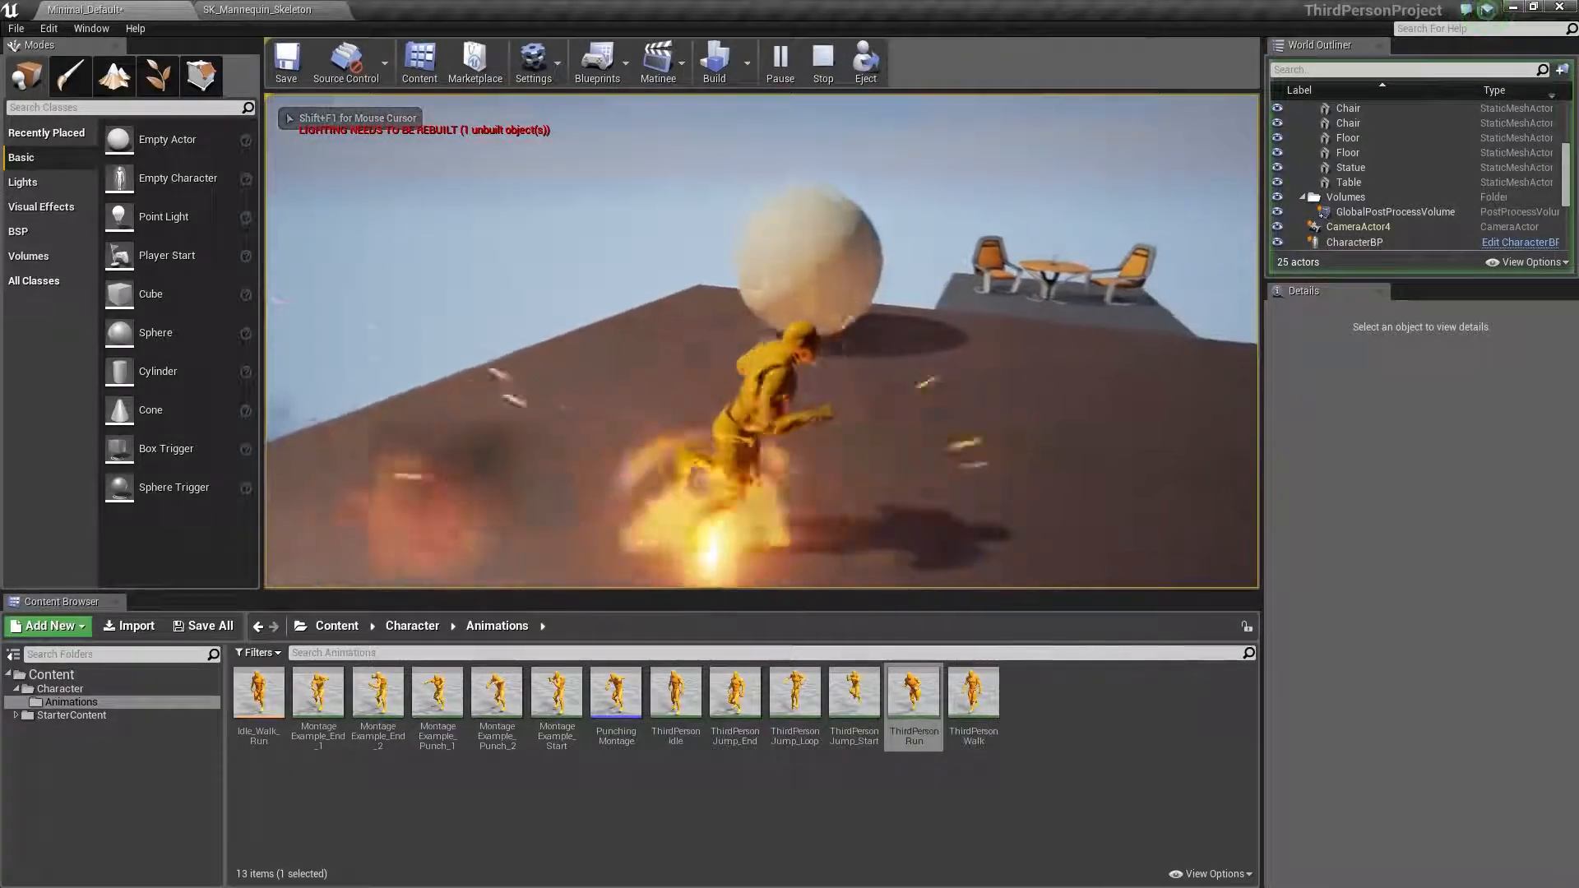
{"action": "key", "text": "a"}
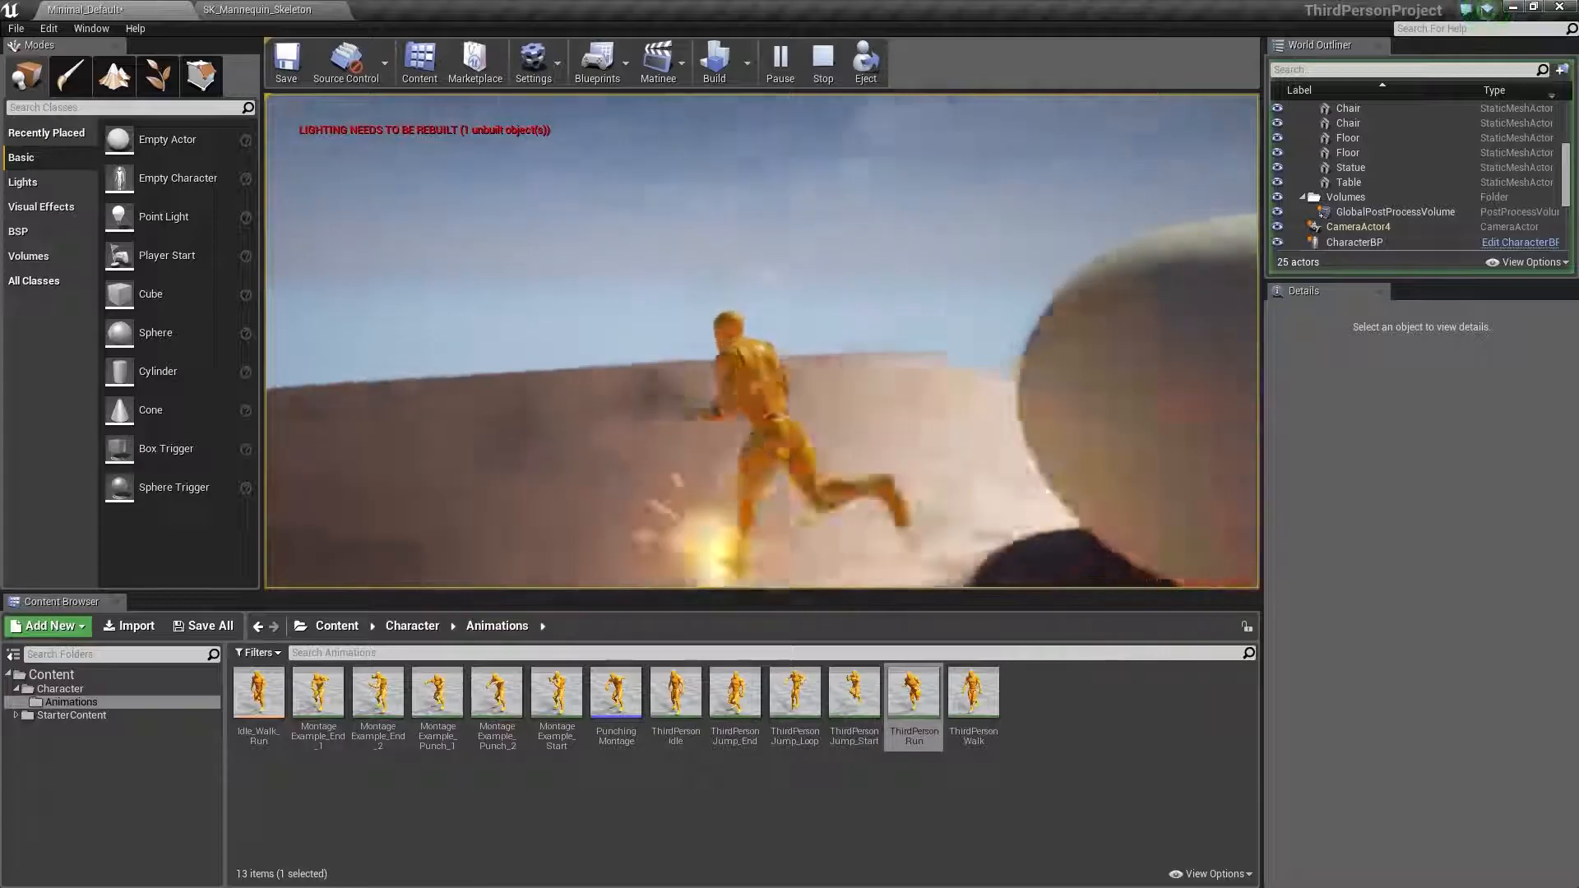
{"action": "key", "text": "w"}
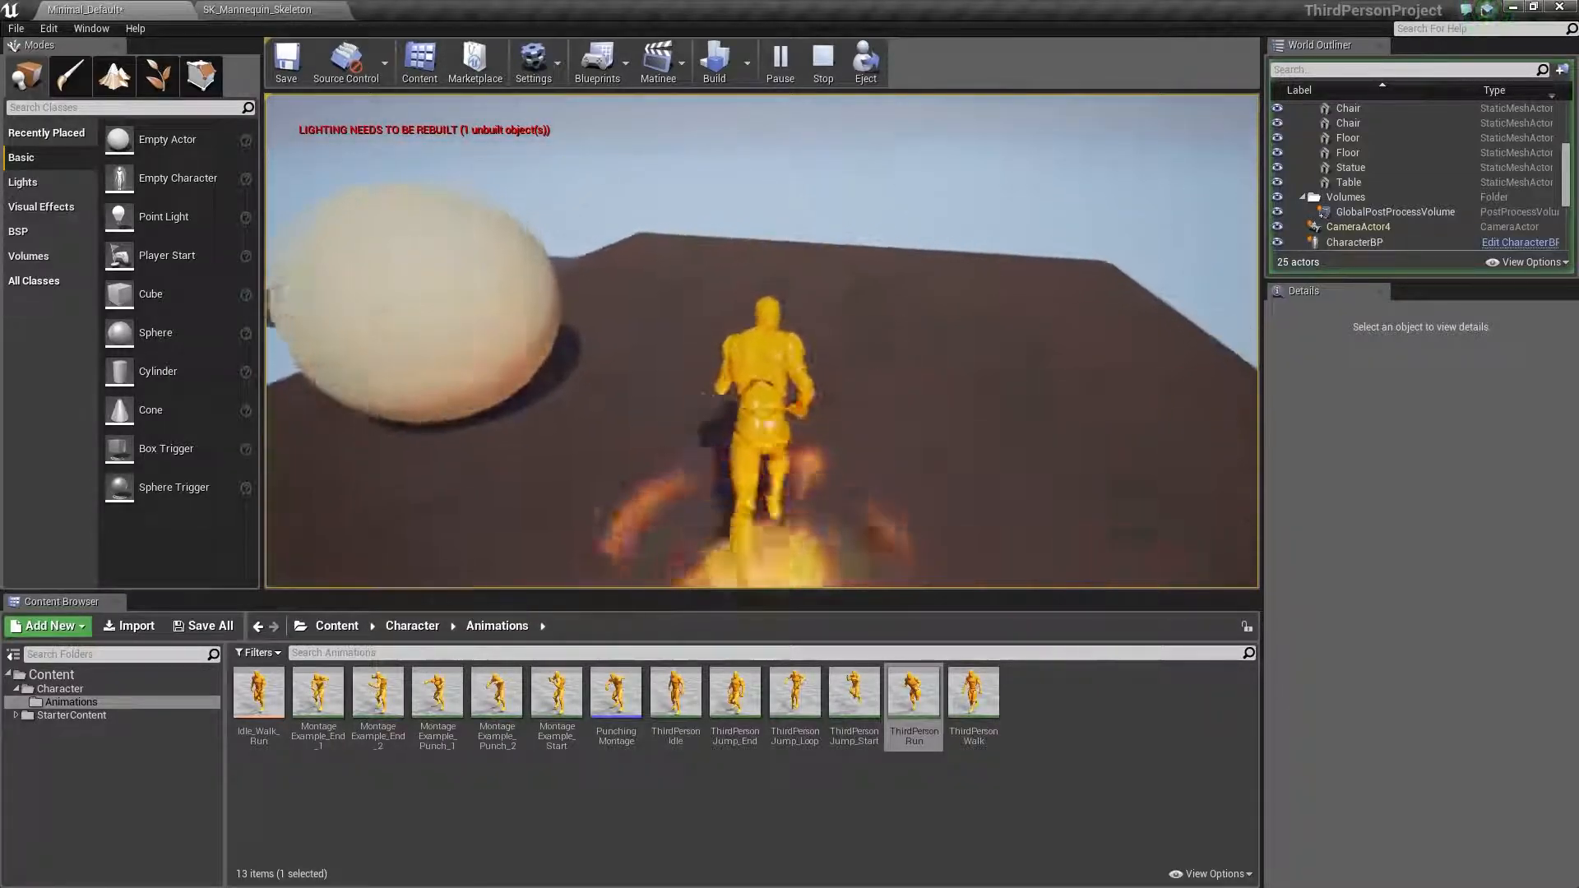
{"action": "key", "text": "d"}
{"action": "key", "text": "a"}
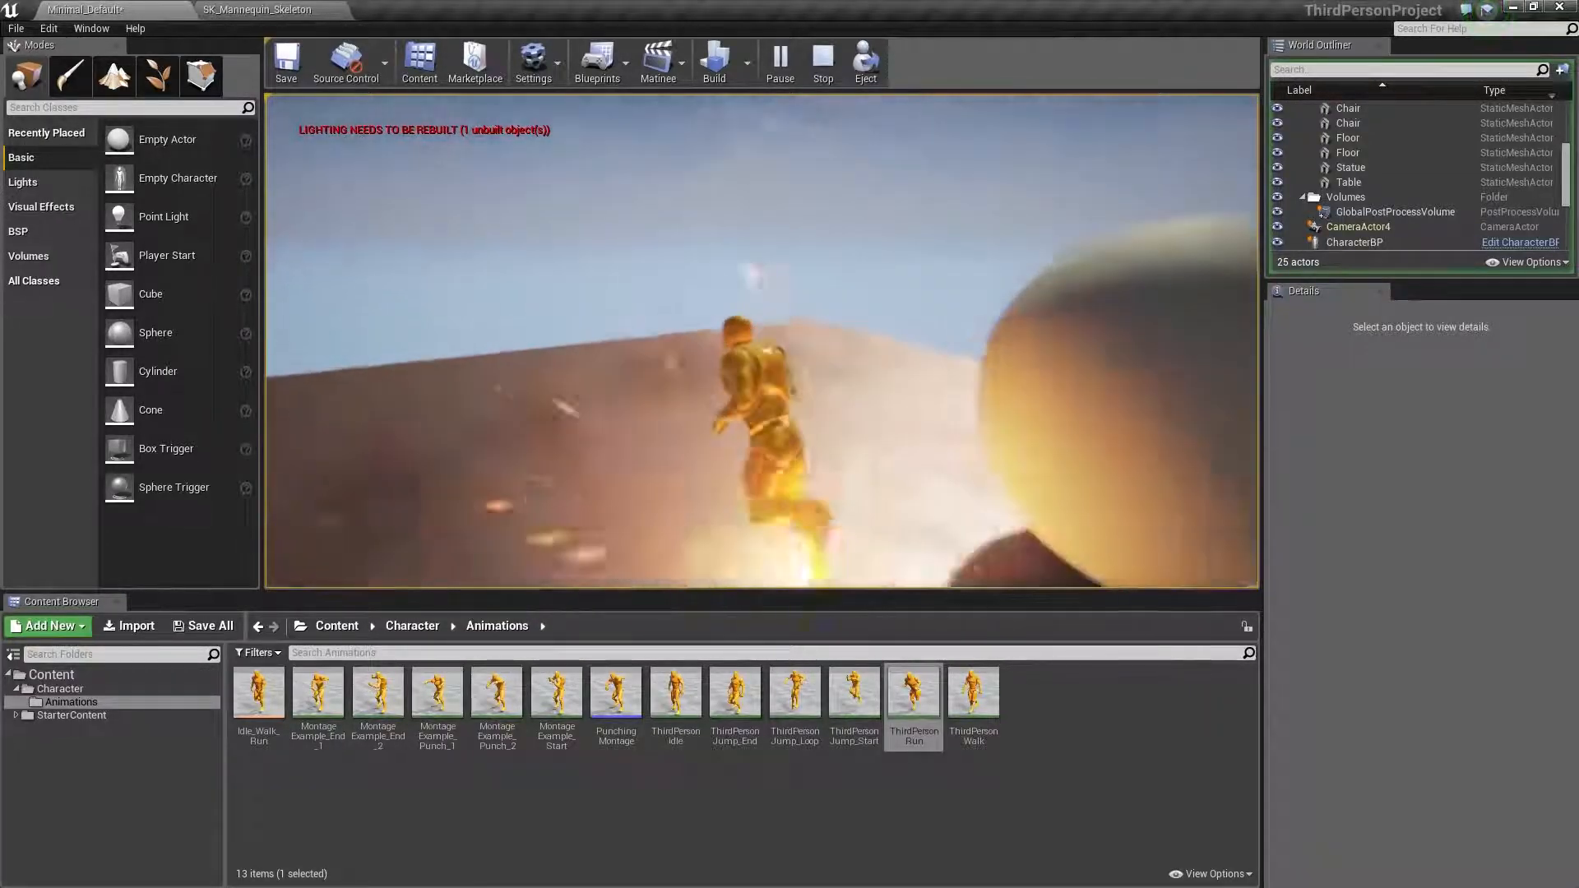
{"action": "key", "text": "w"}
{"action": "key", "text": "d"}
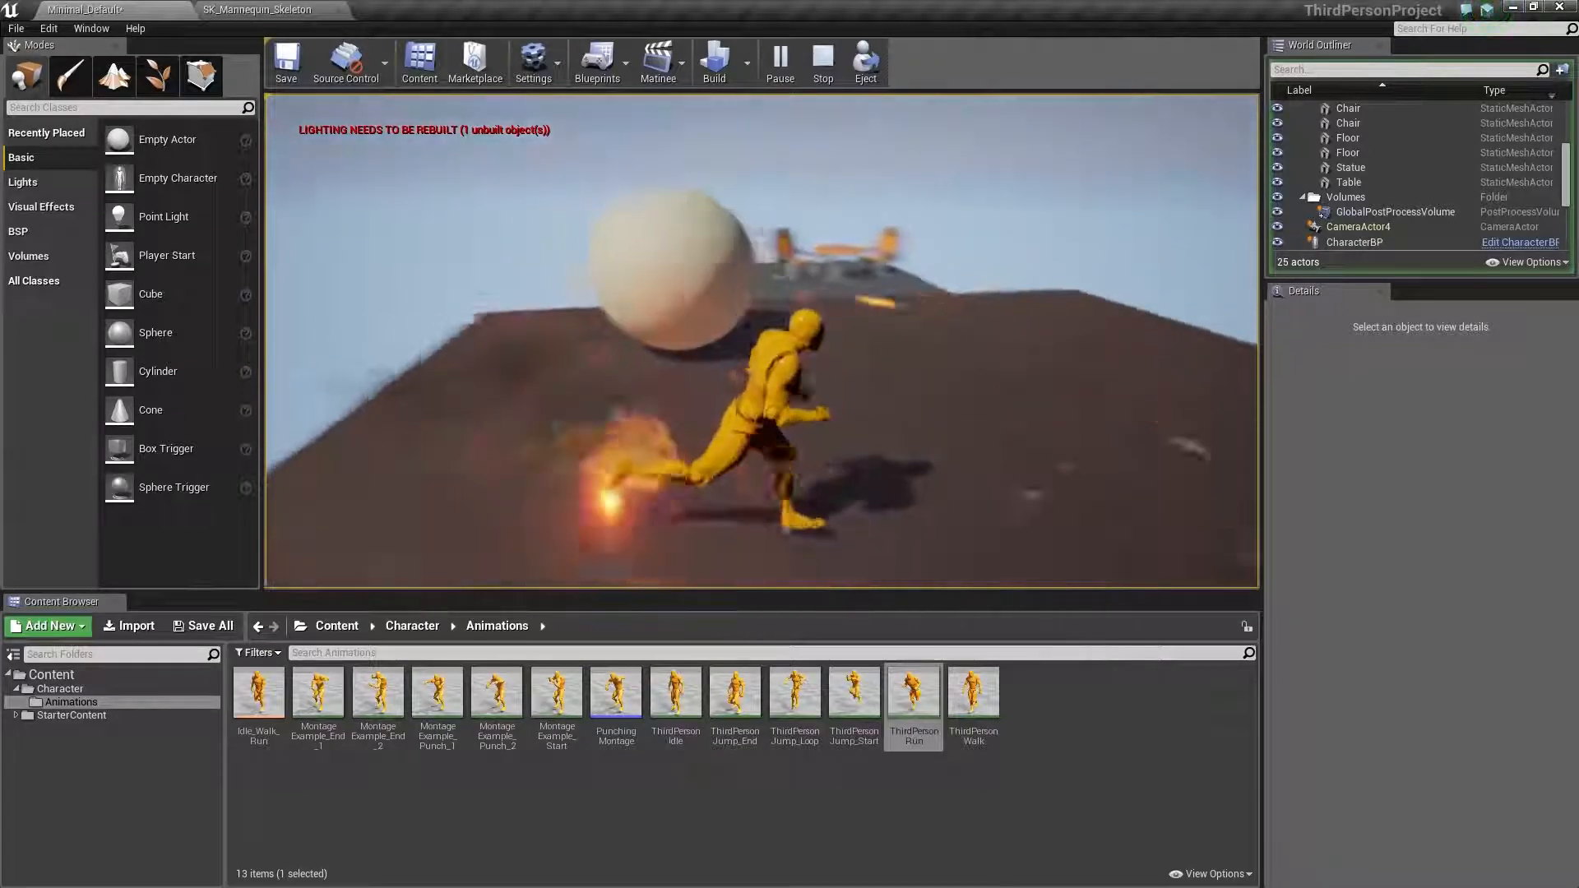
{"action": "key", "text": "w"}
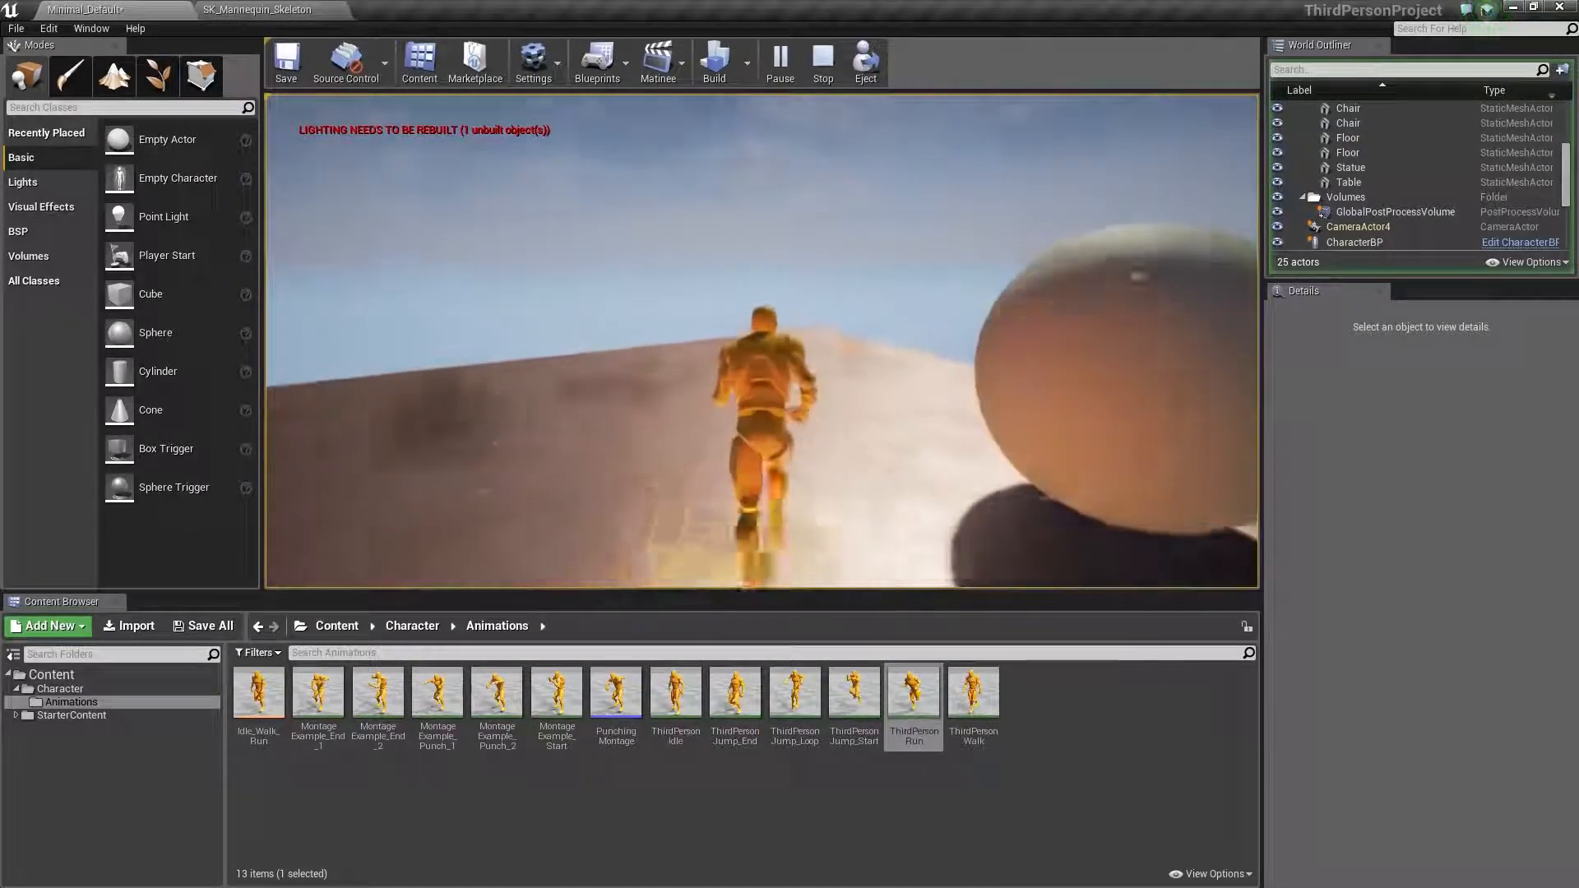
{"action": "key", "text": "s"}
{"action": "key", "text": "d"}
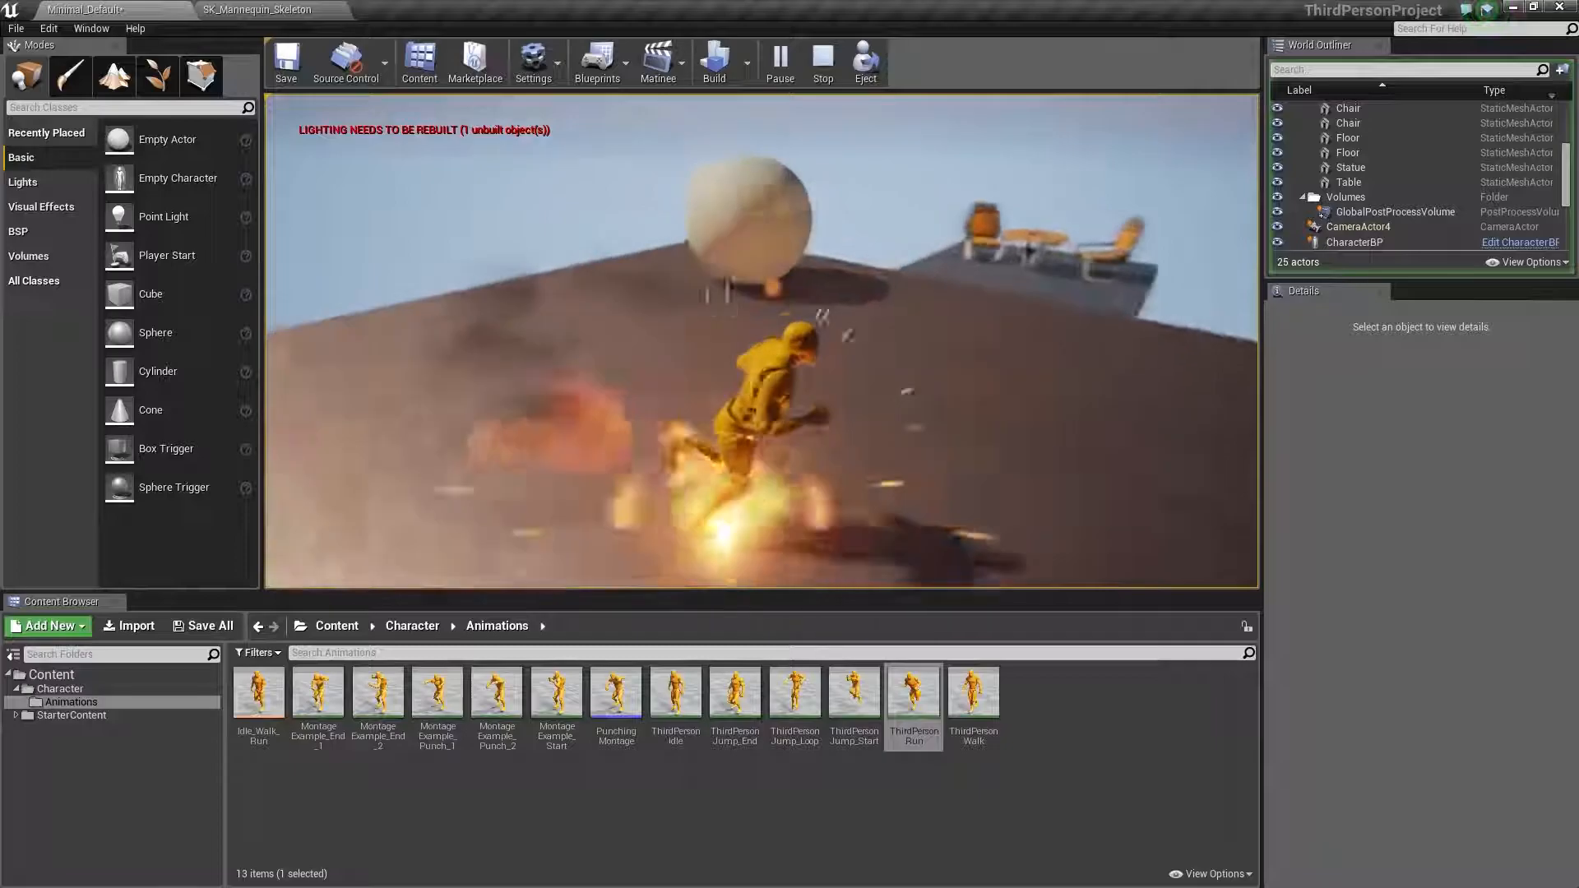
{"action": "key", "text": "w"}
{"action": "key", "text": "a"}
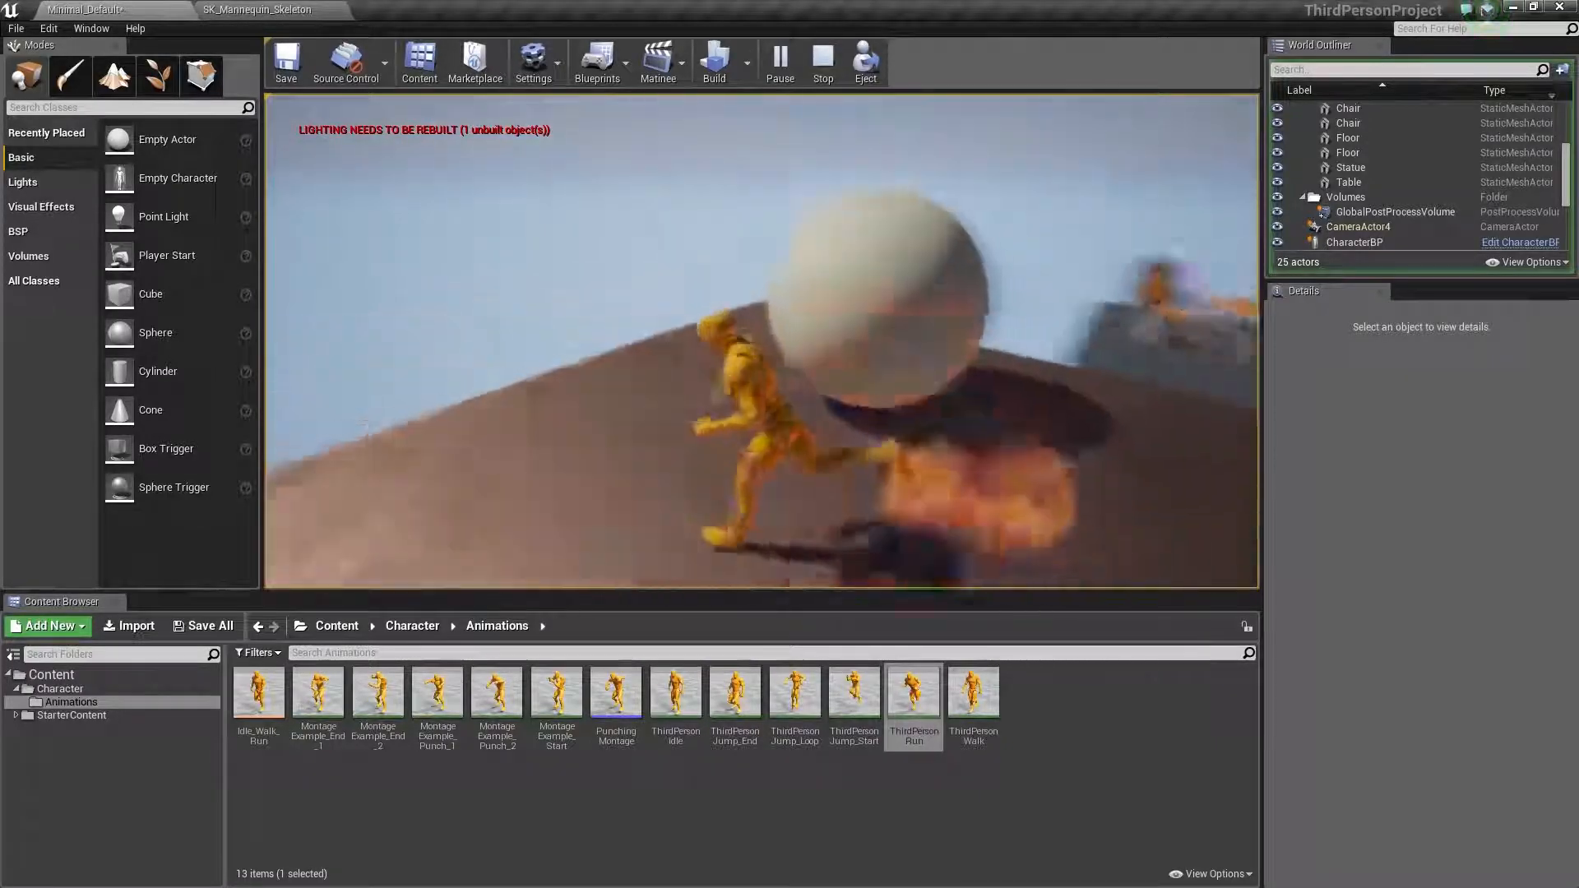
{"action": "key", "text": "s"}
{"action": "key", "text": "d"}
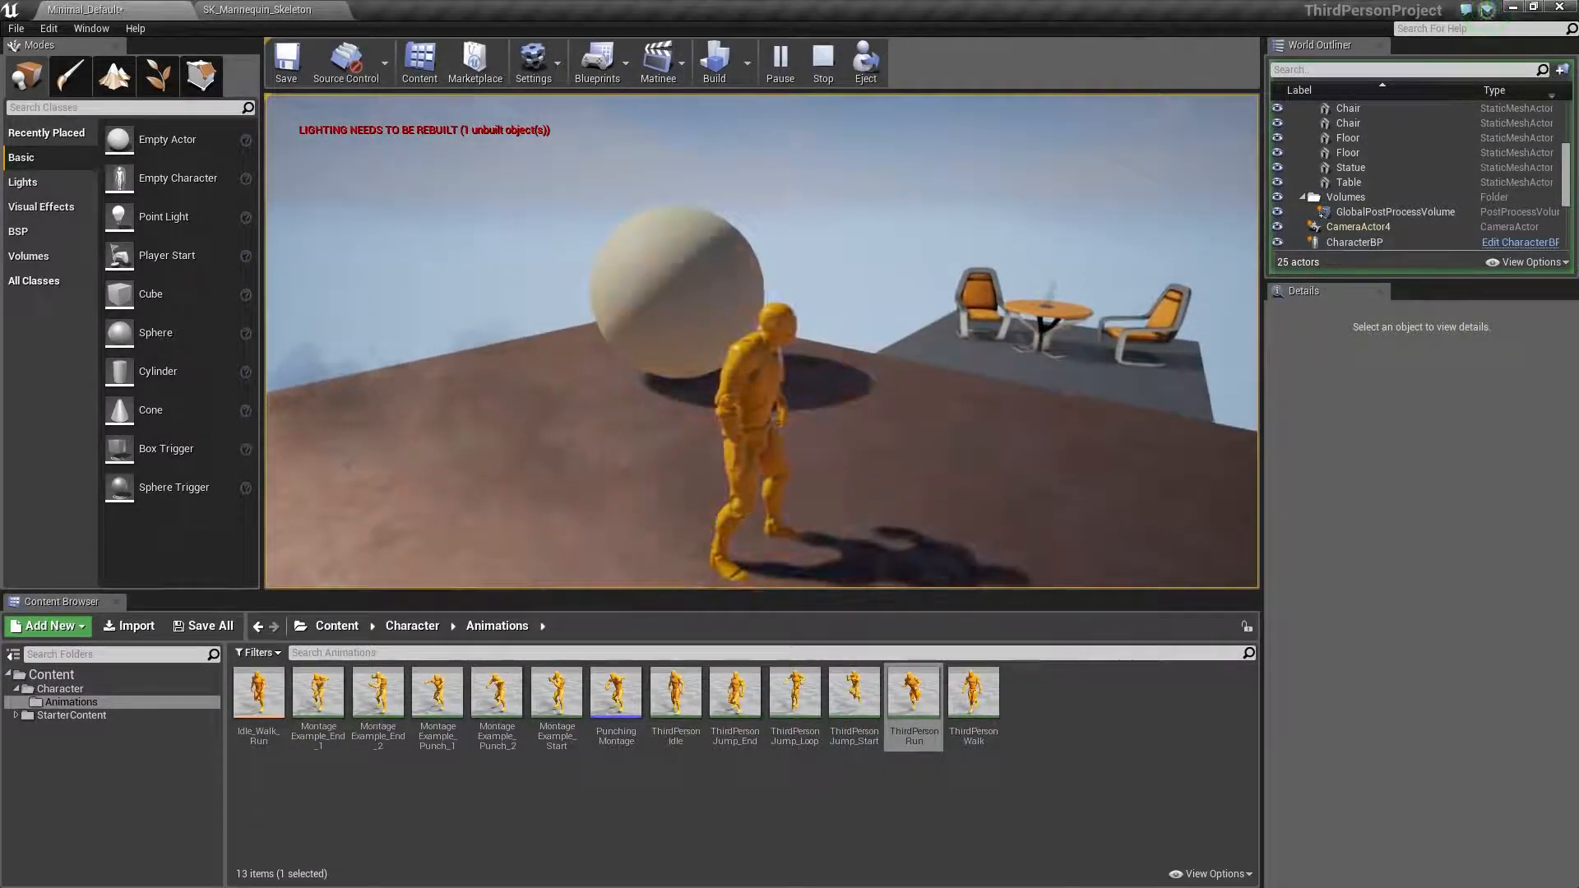
{"action": "key", "text": "Escape"}
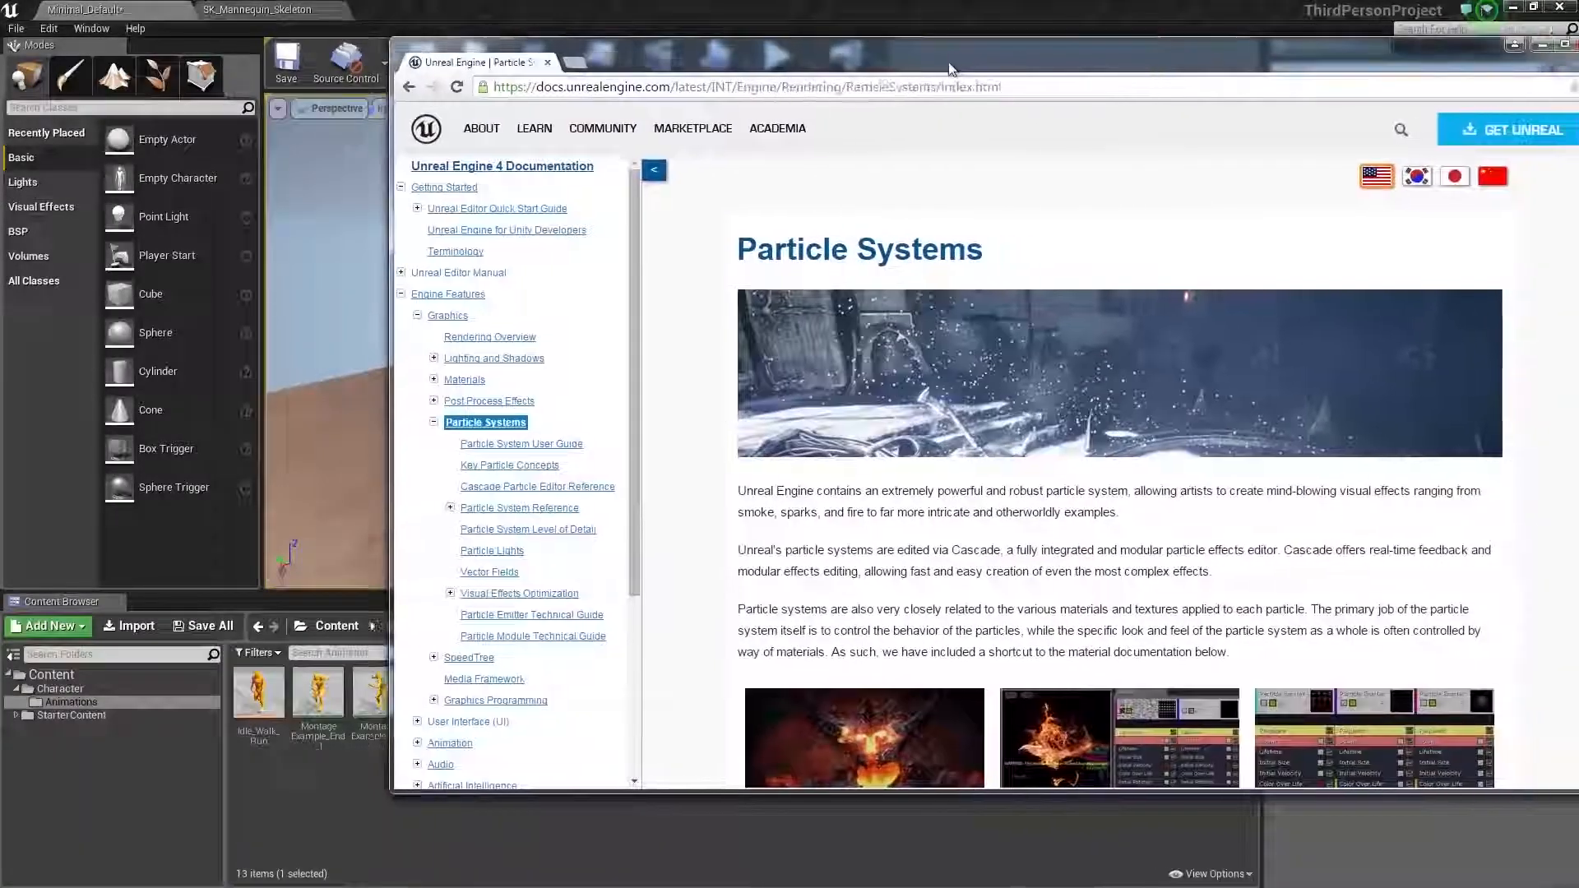
Browse the Unreal Engine 4 documentation in the web browser through Engine Features and Graphics to Particle Systems, examine its topics, and return to Unreal Editor.
{"action": "left_click_drag", "start_coordinate": [948, 69], "coordinate": [770, 65]}
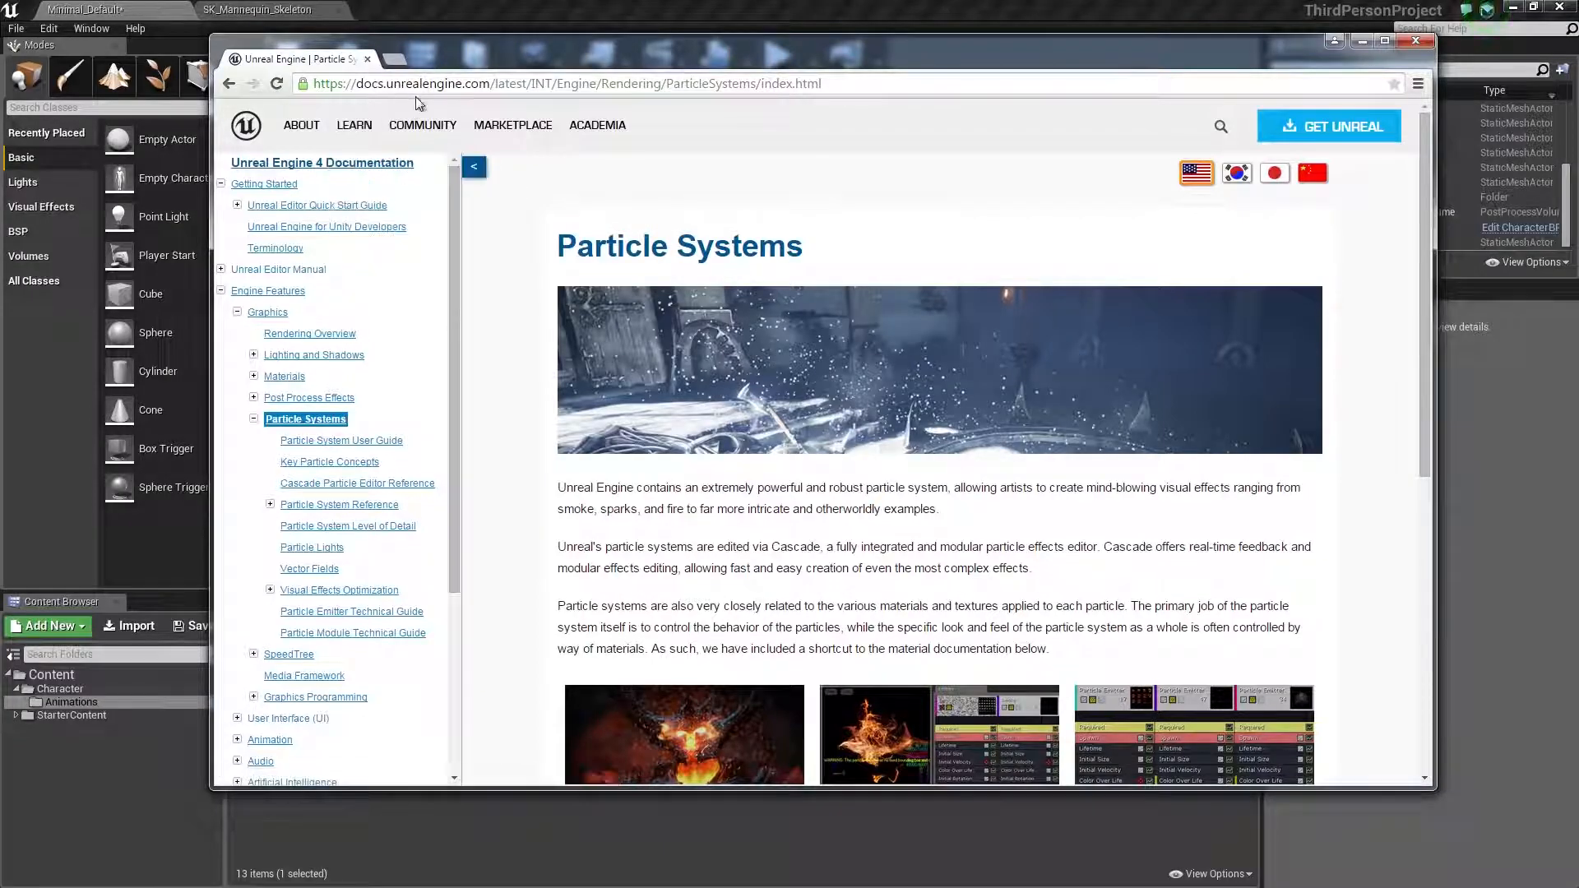
{"action": "left_click", "coordinate": [333, 168]}
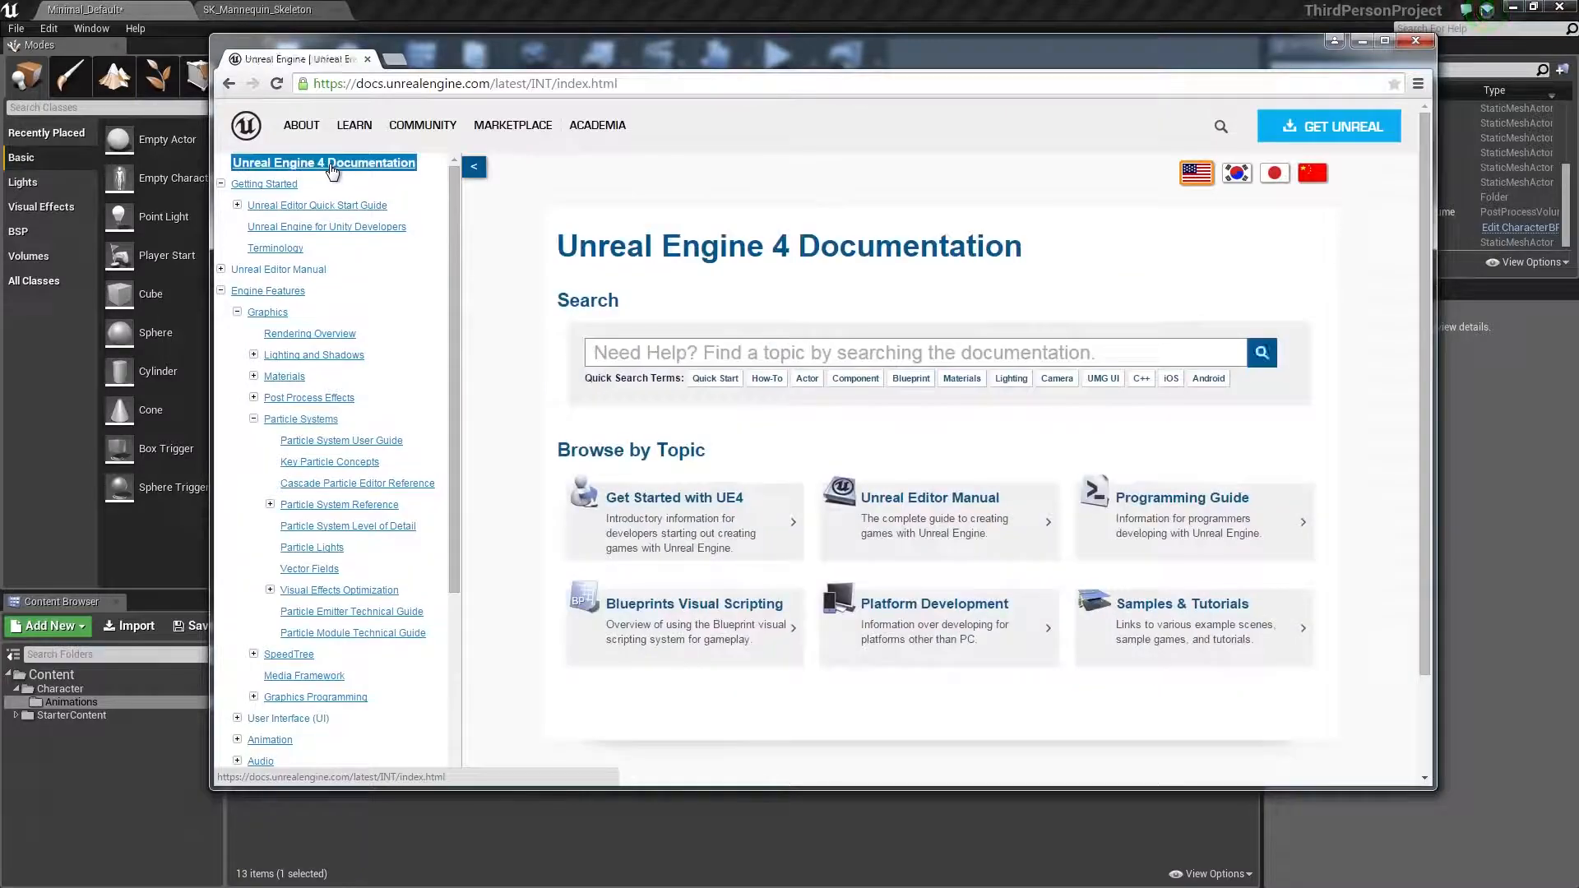
{"action": "left_click", "coordinate": [286, 293]}
{"action": "left_click", "coordinate": [287, 314]}
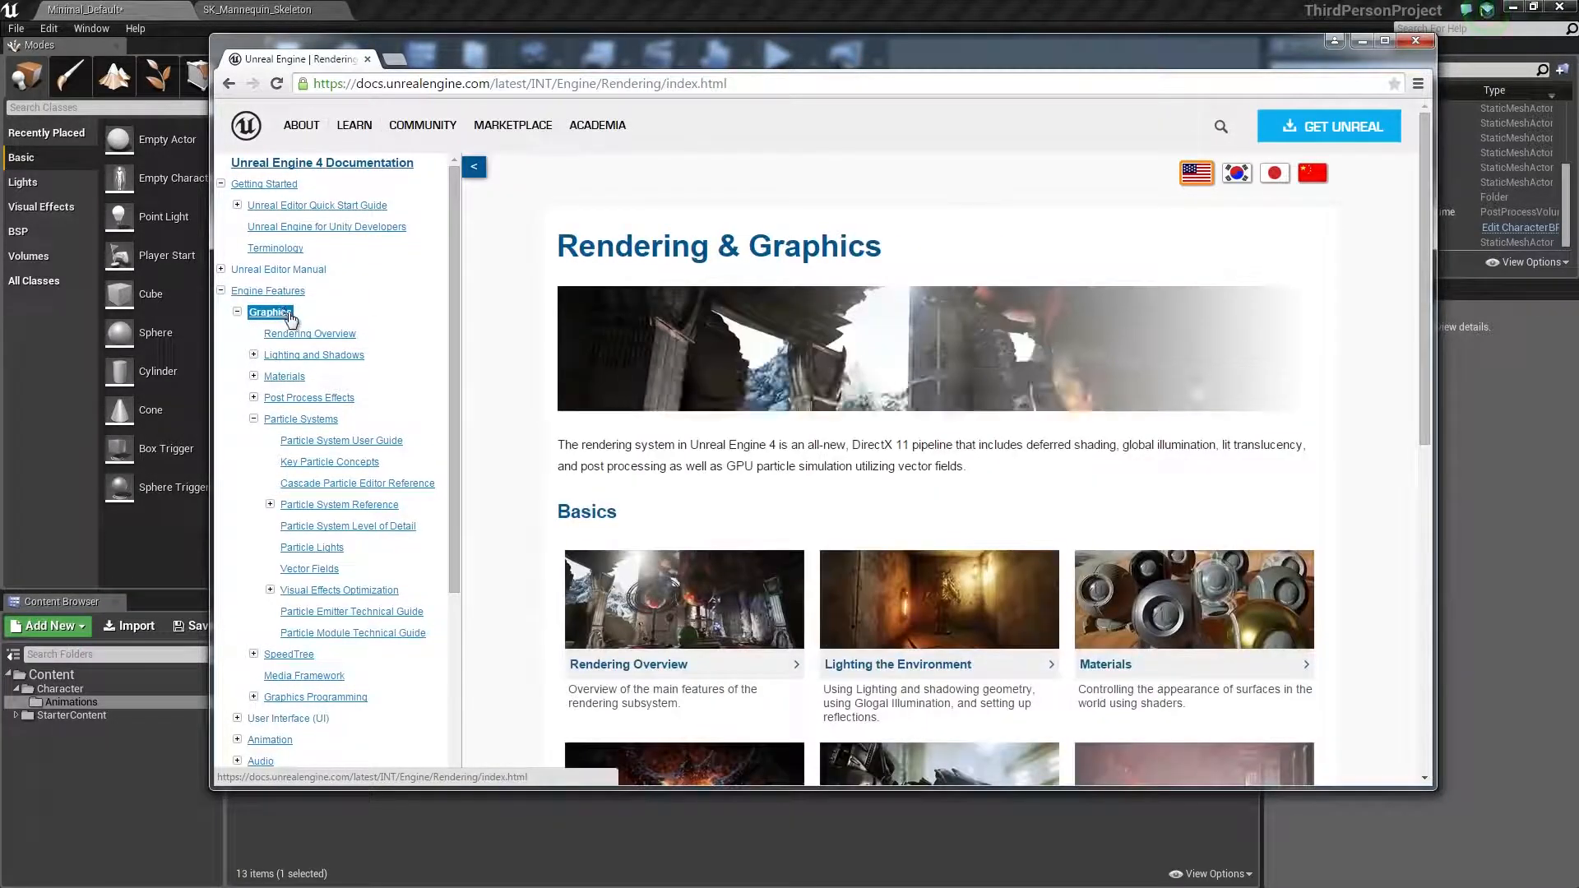
{"action": "left_click", "coordinate": [294, 421]}
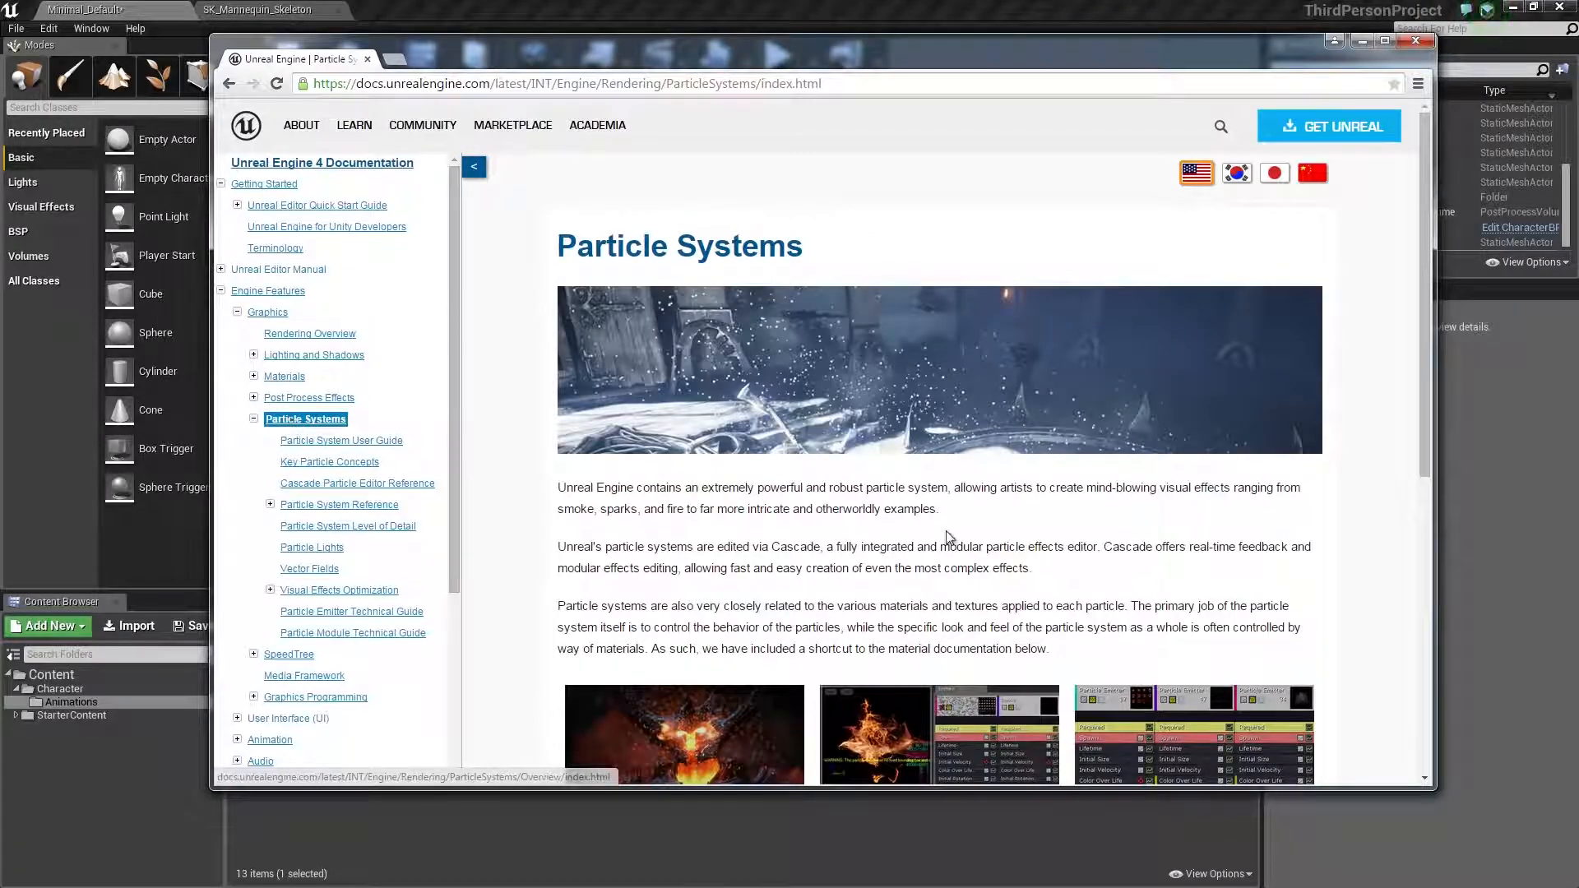
{"action": "scroll", "coordinate": [921, 565], "scroll_direction": "down", "scroll_amount": 4}
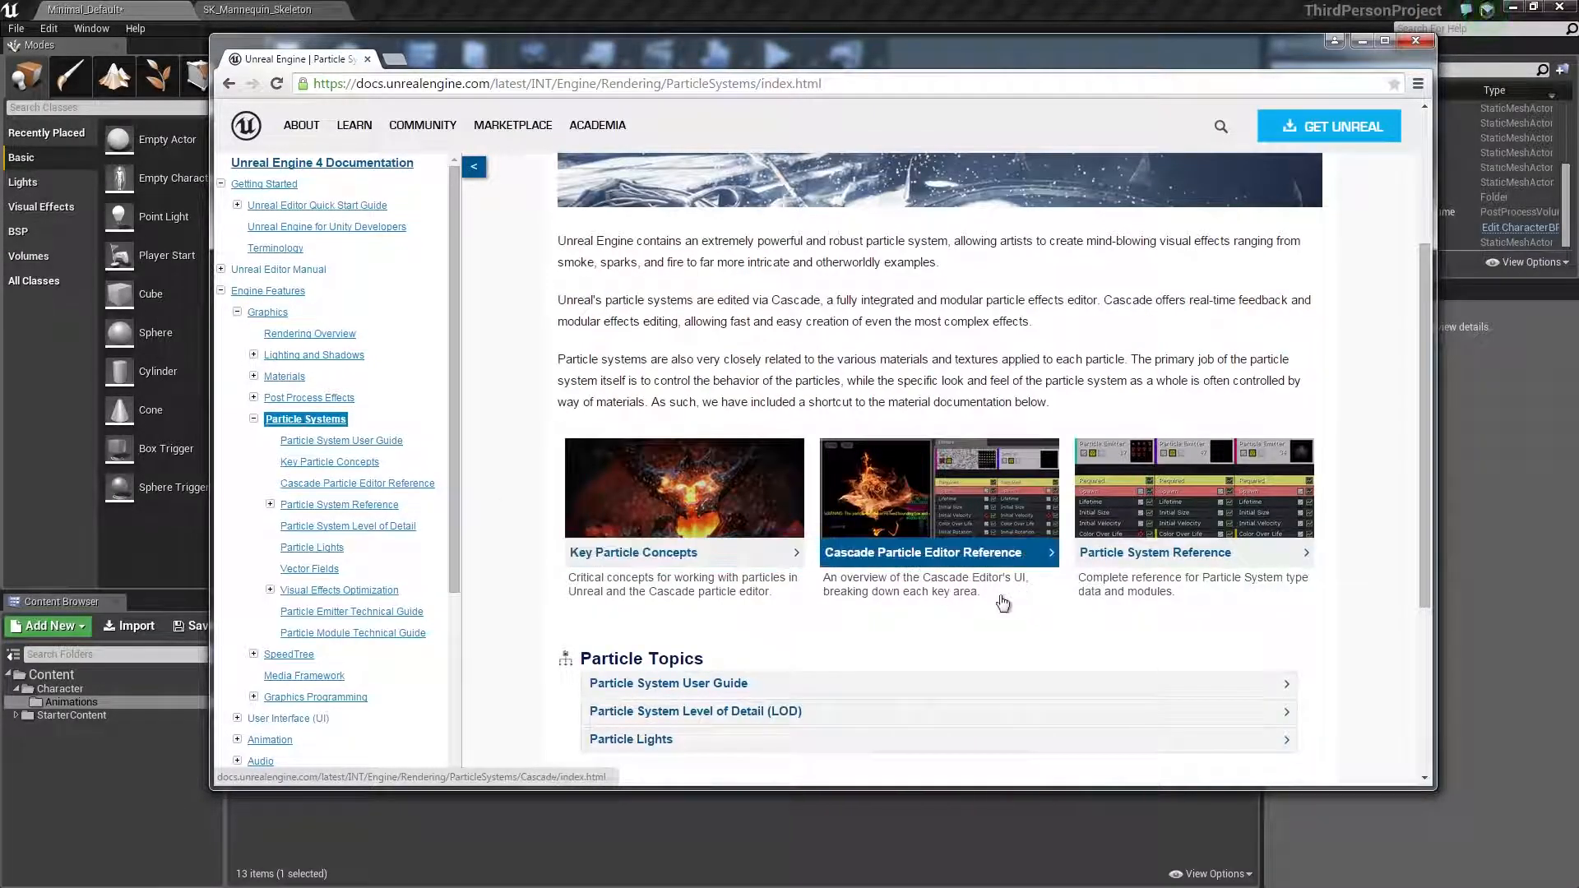
{"action": "scroll", "coordinate": [872, 592], "scroll_direction": "up", "scroll_amount": 3}
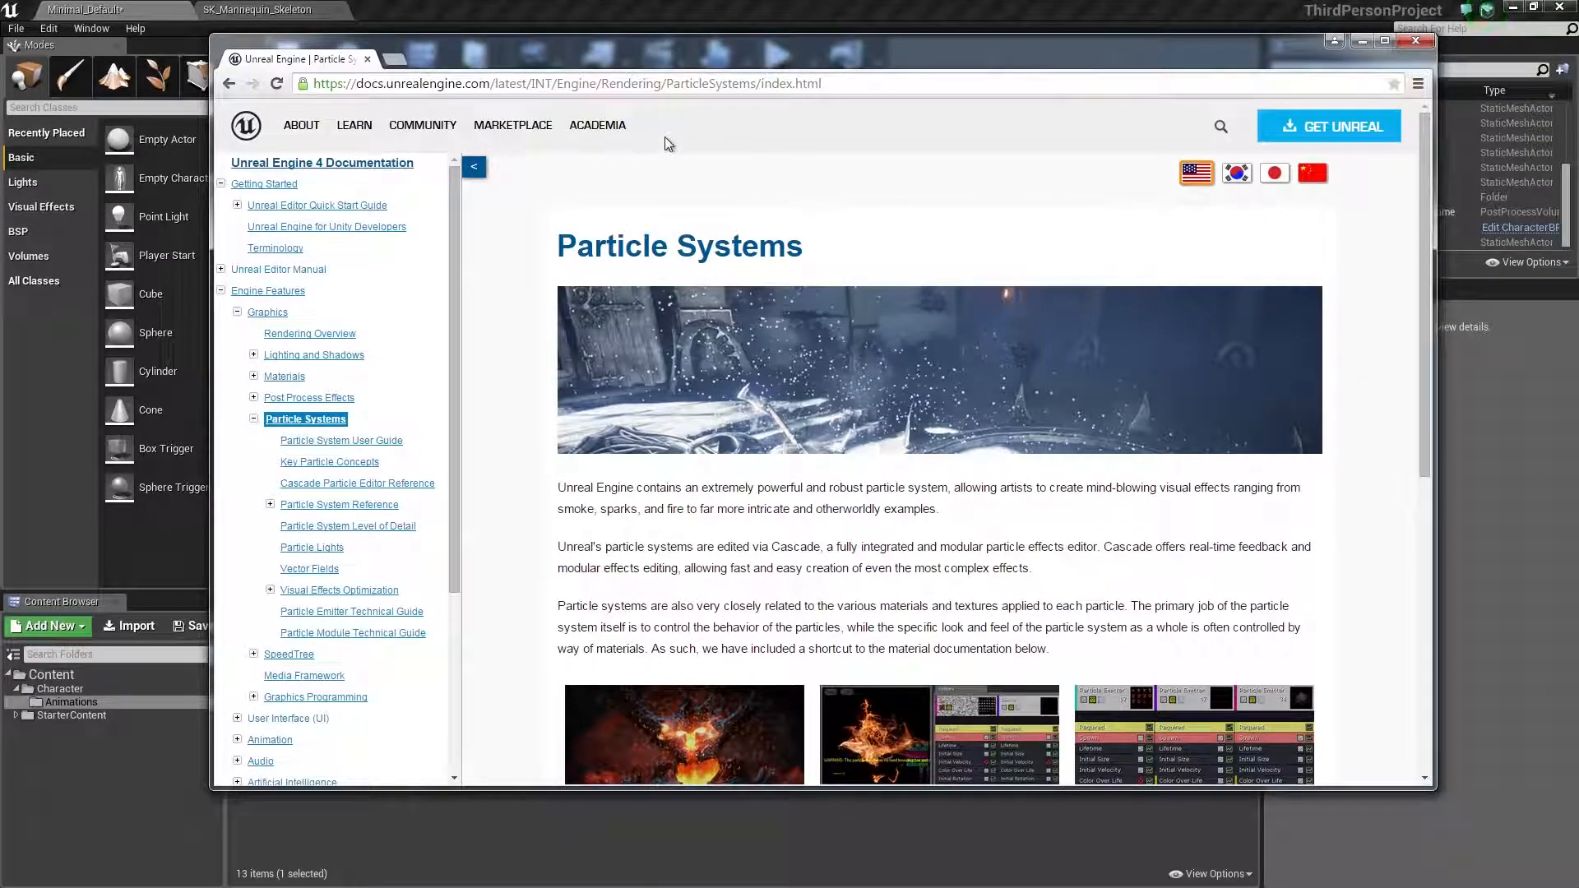
{"action": "left_click_drag", "start_coordinate": [552, 53], "coordinate": [1575, 74]}
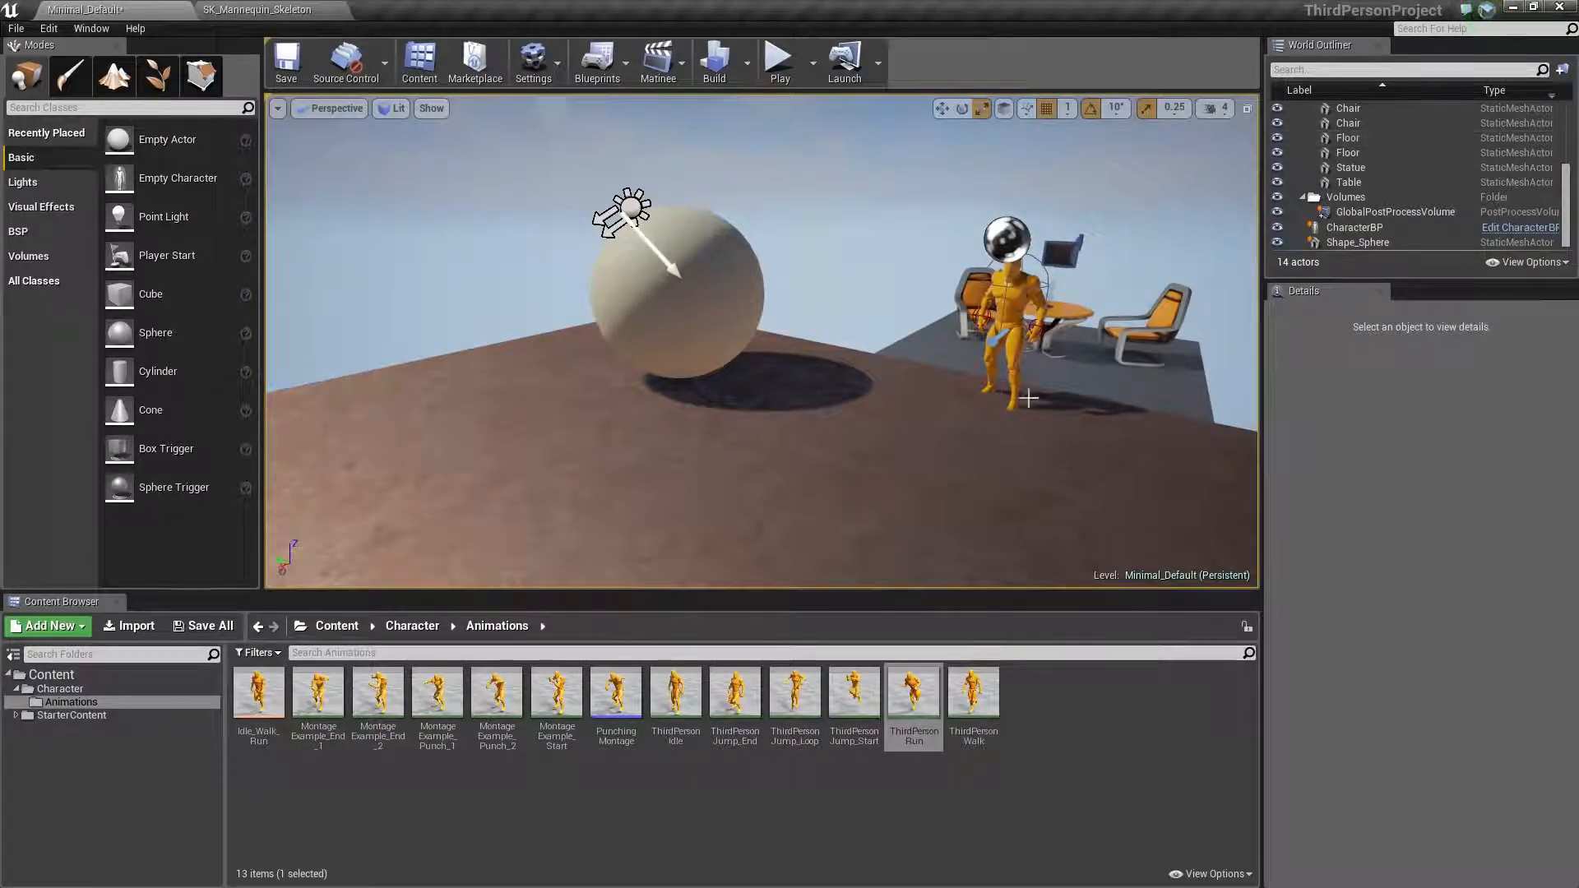
Duplicate the P_Steam_Lit particle system in the StarterContent Particles folder and name the copy P_Dust.
{"action": "left_click", "coordinate": [66, 718]}
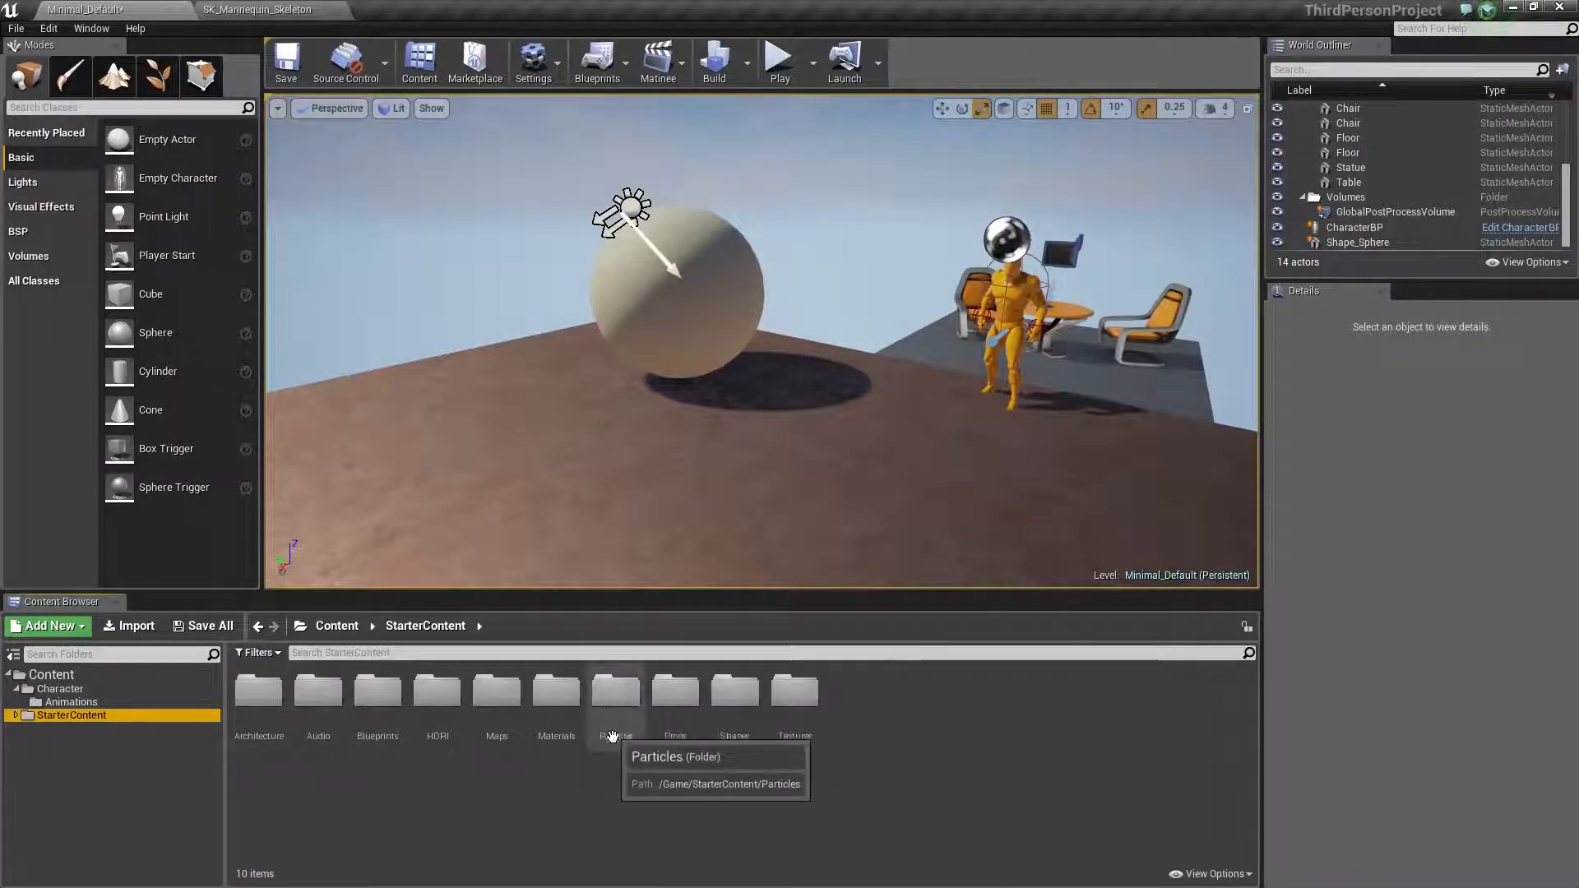
{"action": "double_click", "coordinate": [616, 695]}
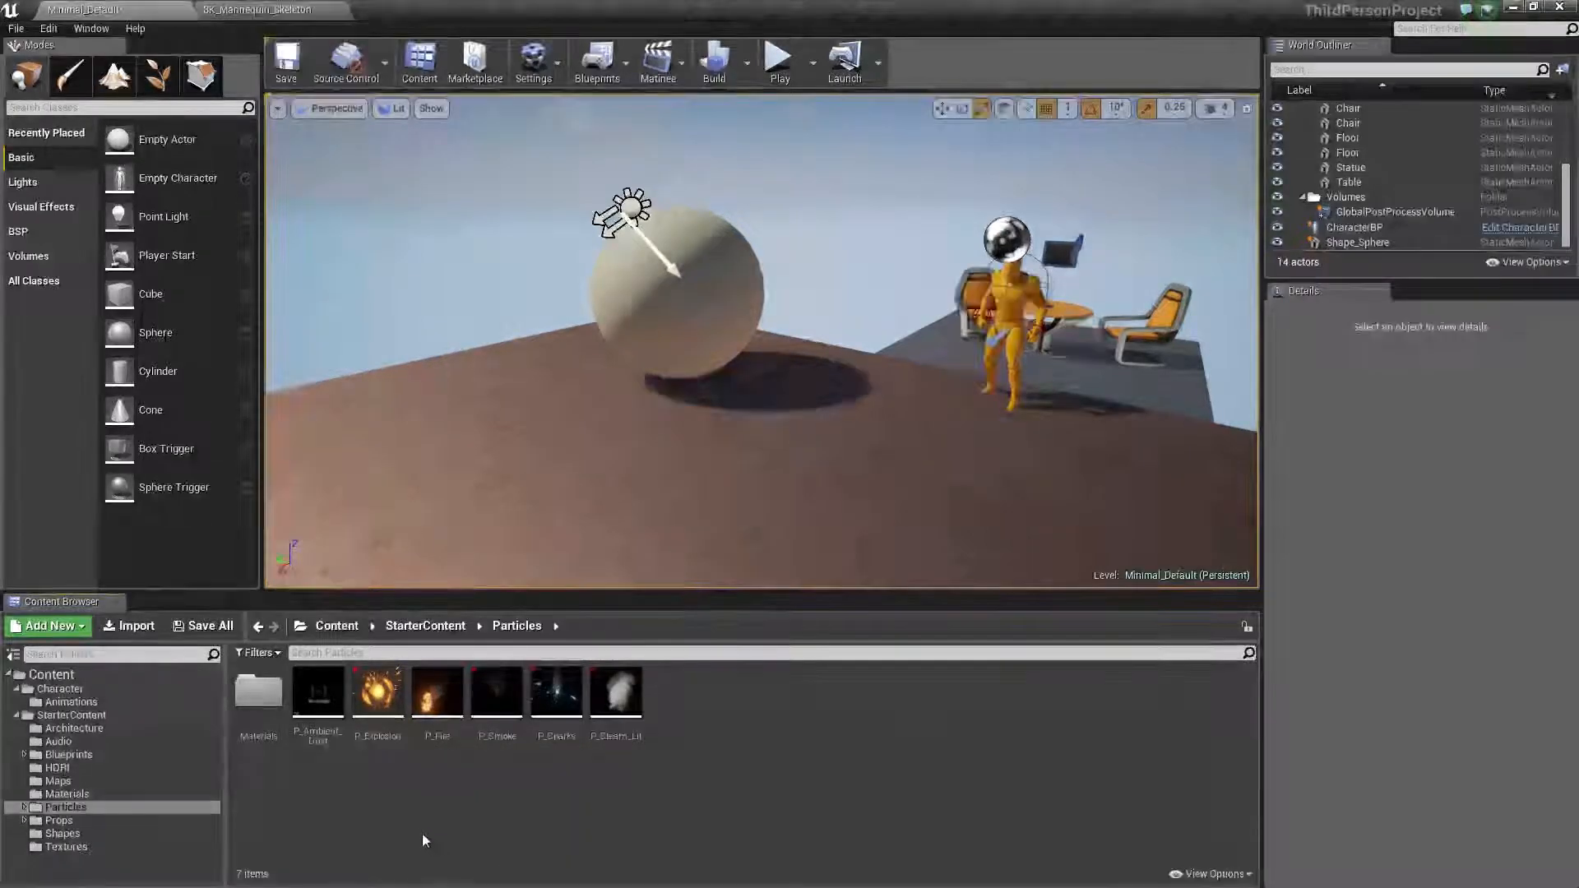
{"action": "left_click", "coordinate": [629, 720]}
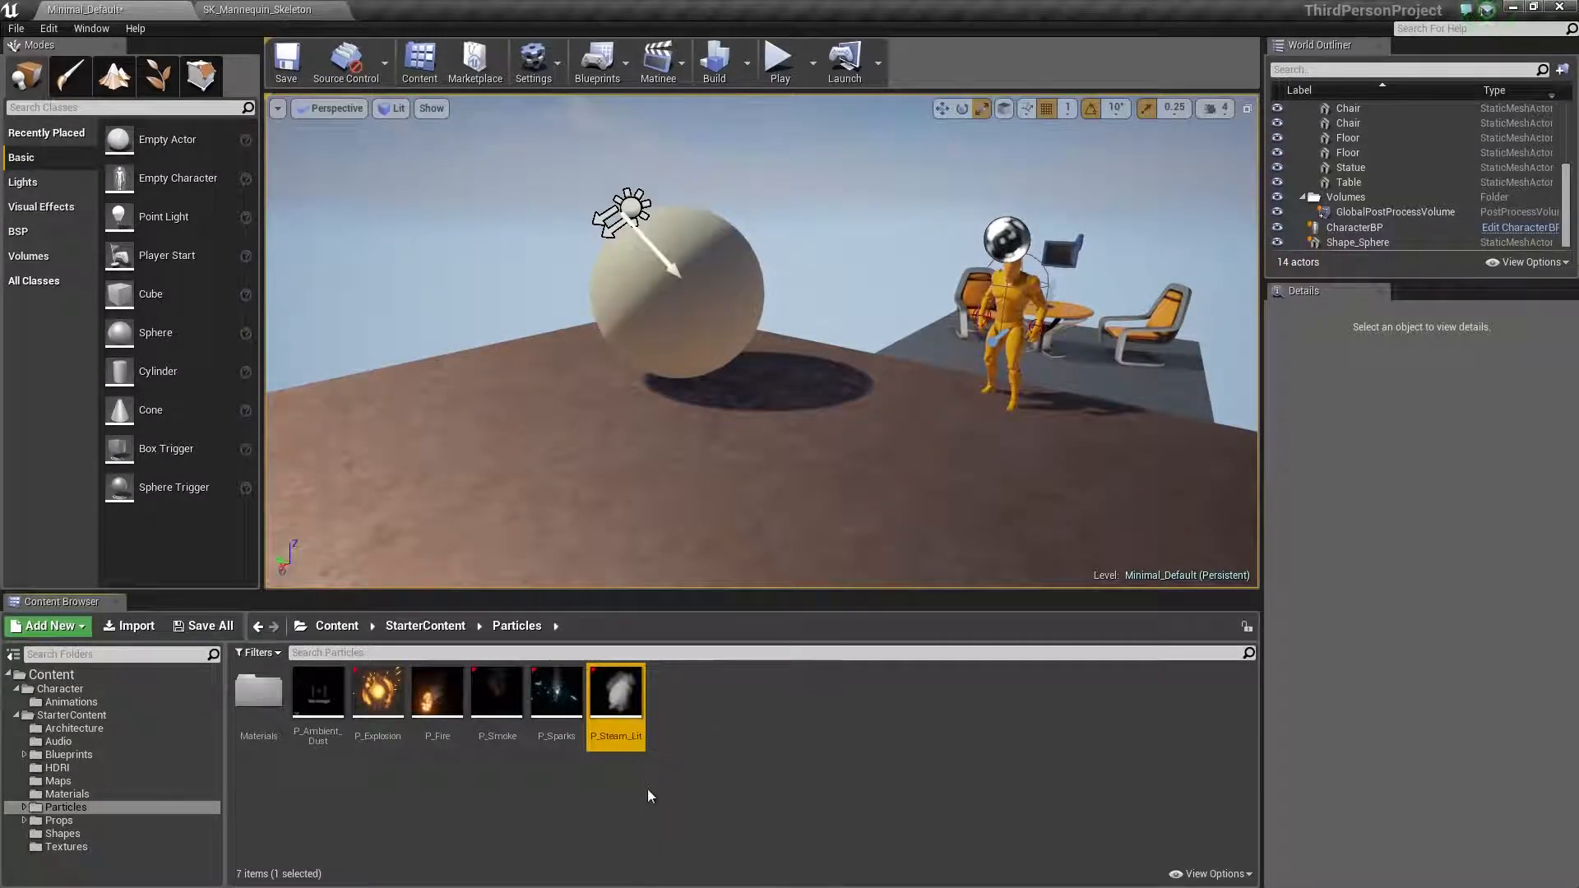
{"action": "right_click", "coordinate": [617, 704]}
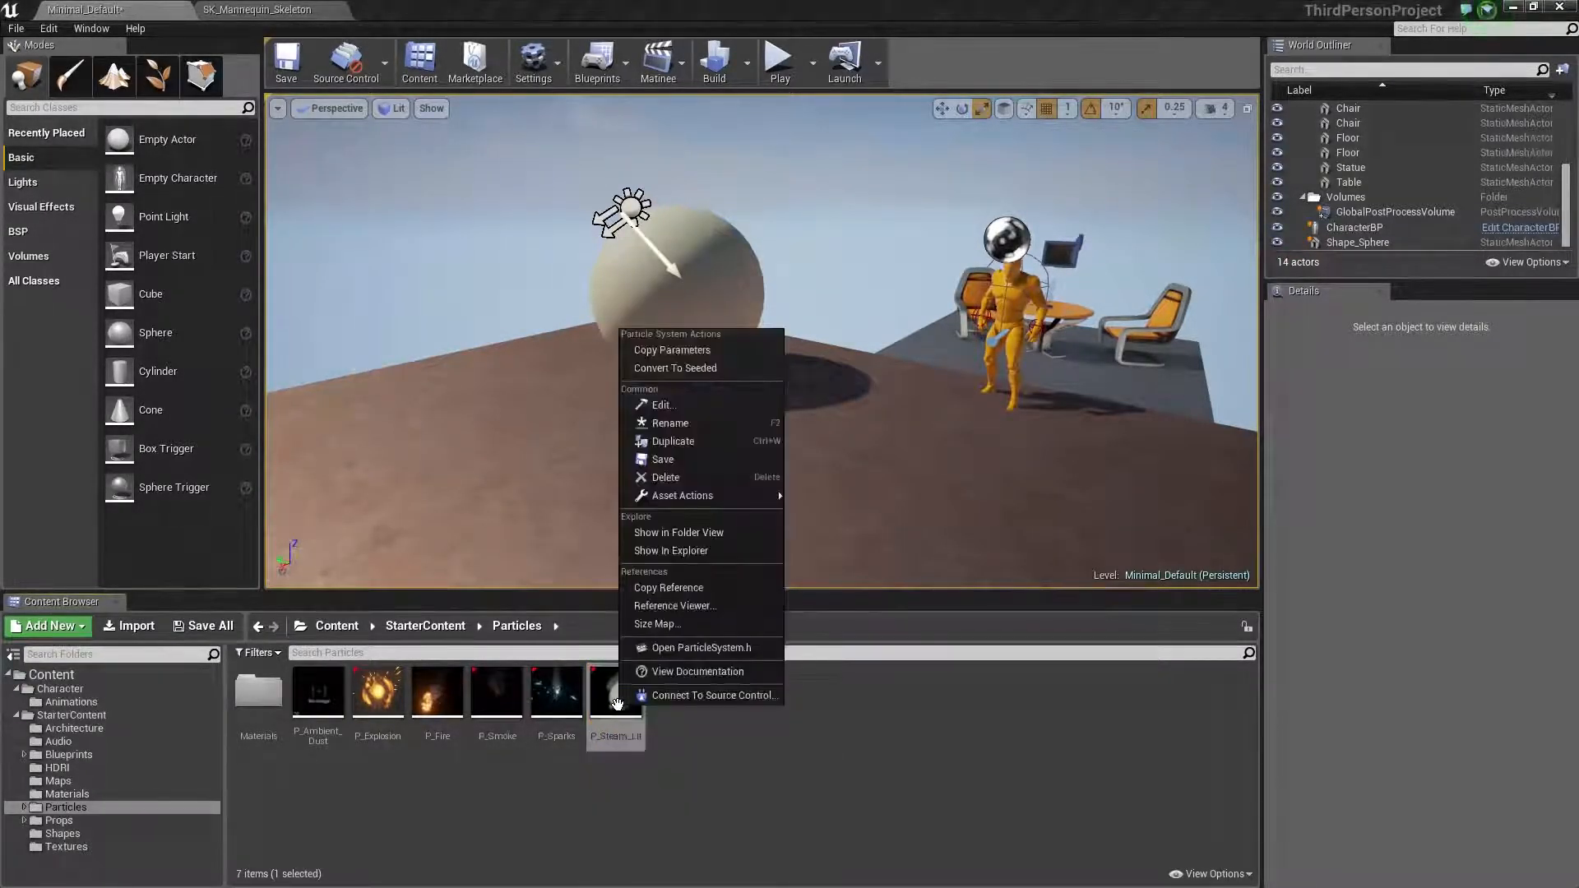
{"action": "left_click", "coordinate": [695, 447]}
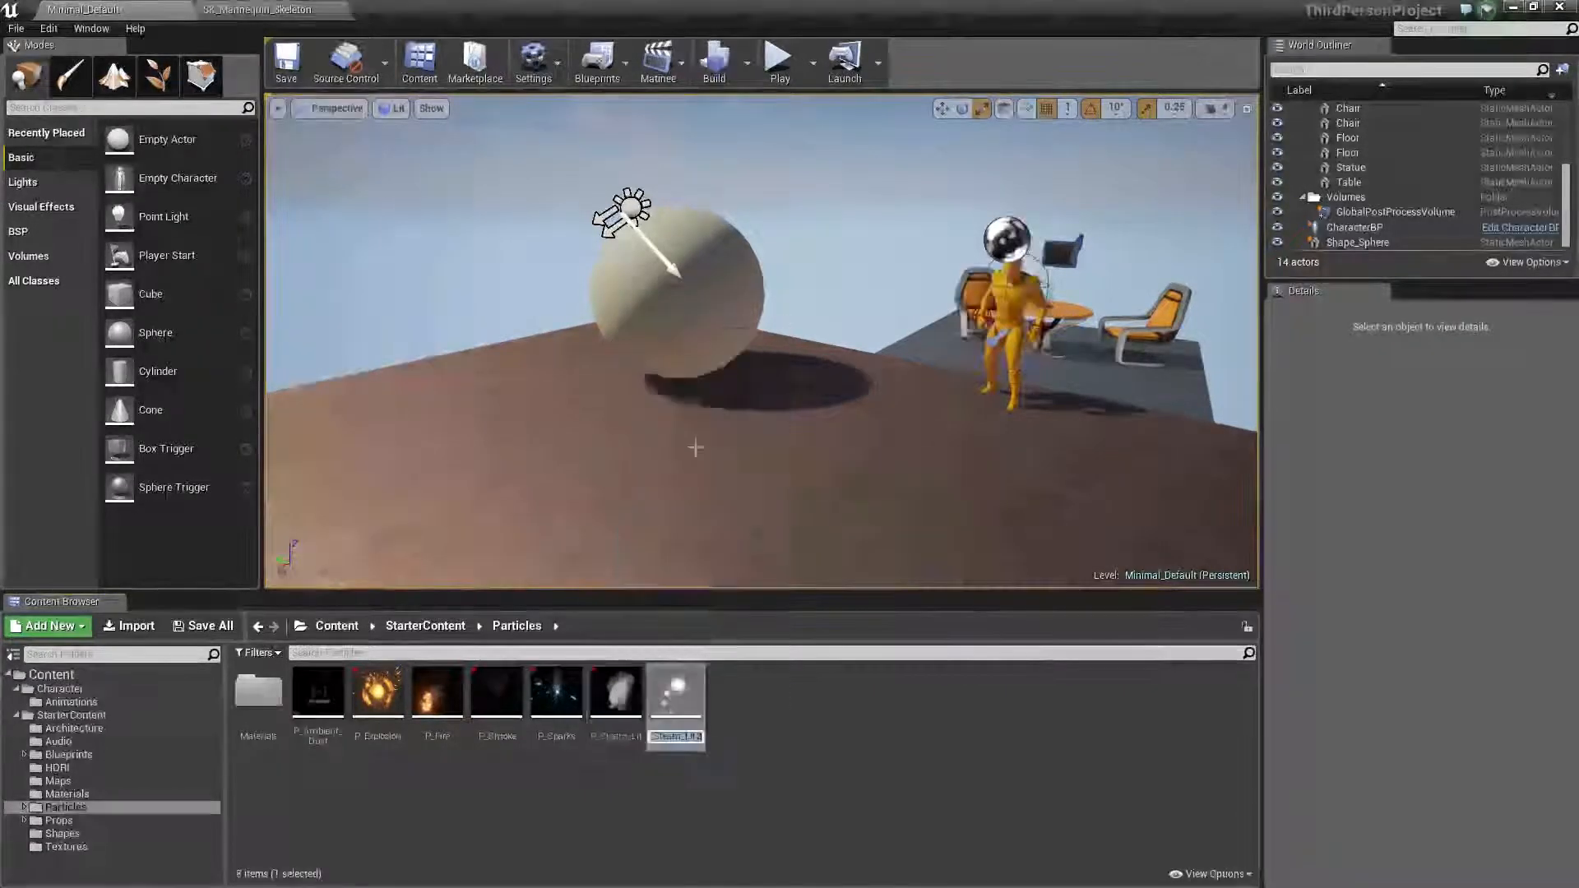
{"action": "type", "text": "P_Dust"}
{"action": "key", "text": "Return"}
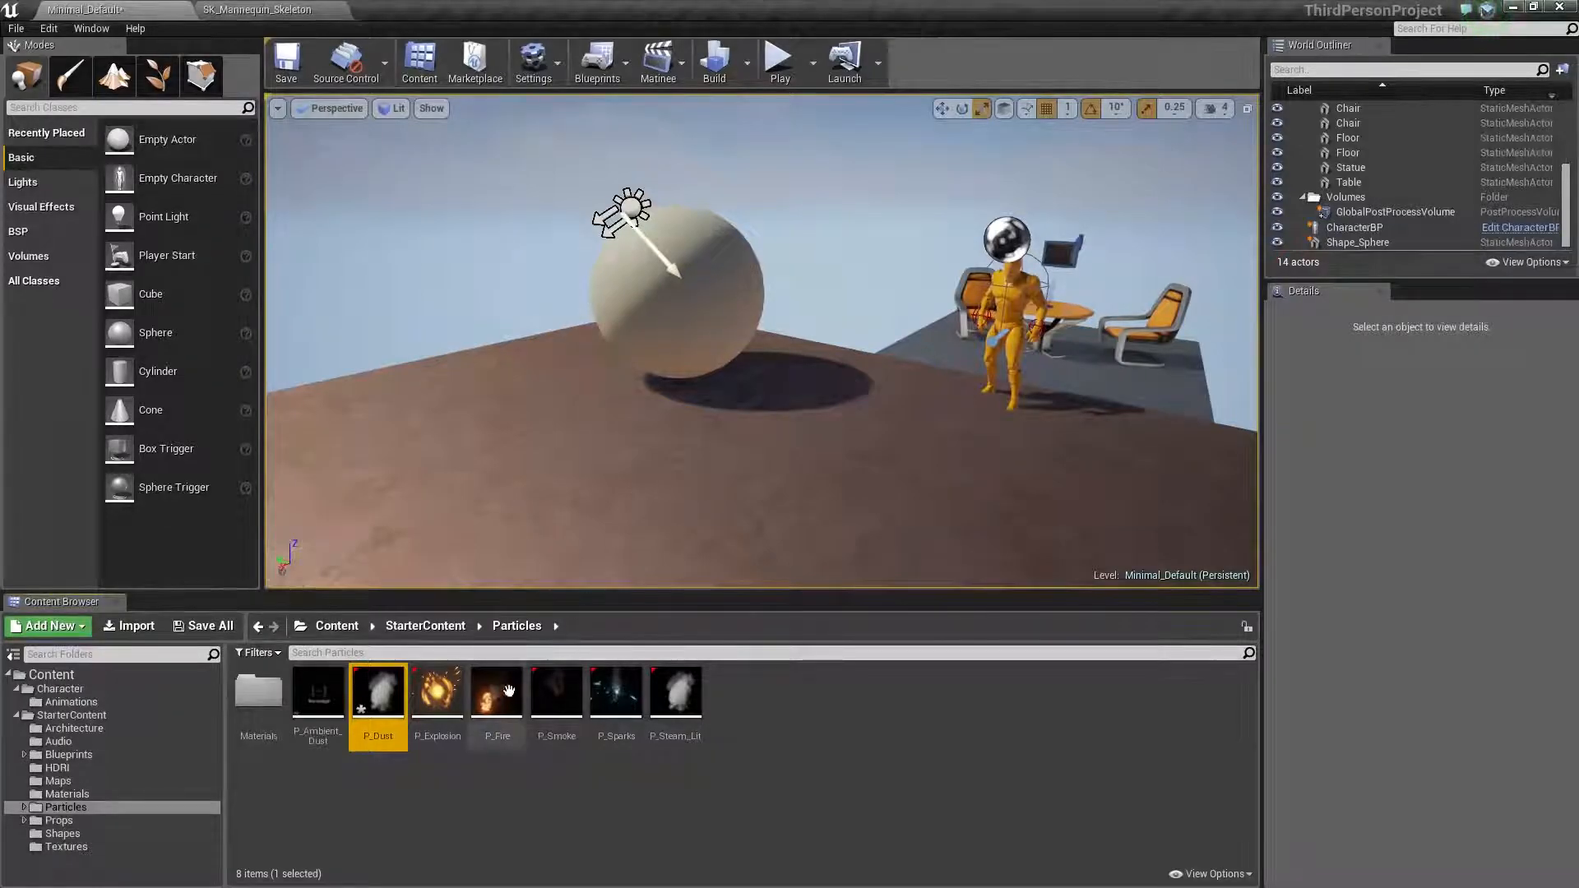
Open P_Dust in a maximized particle editor and set the particle system's Warmup Time to 0.0.
{"action": "double_click", "coordinate": [384, 689]}
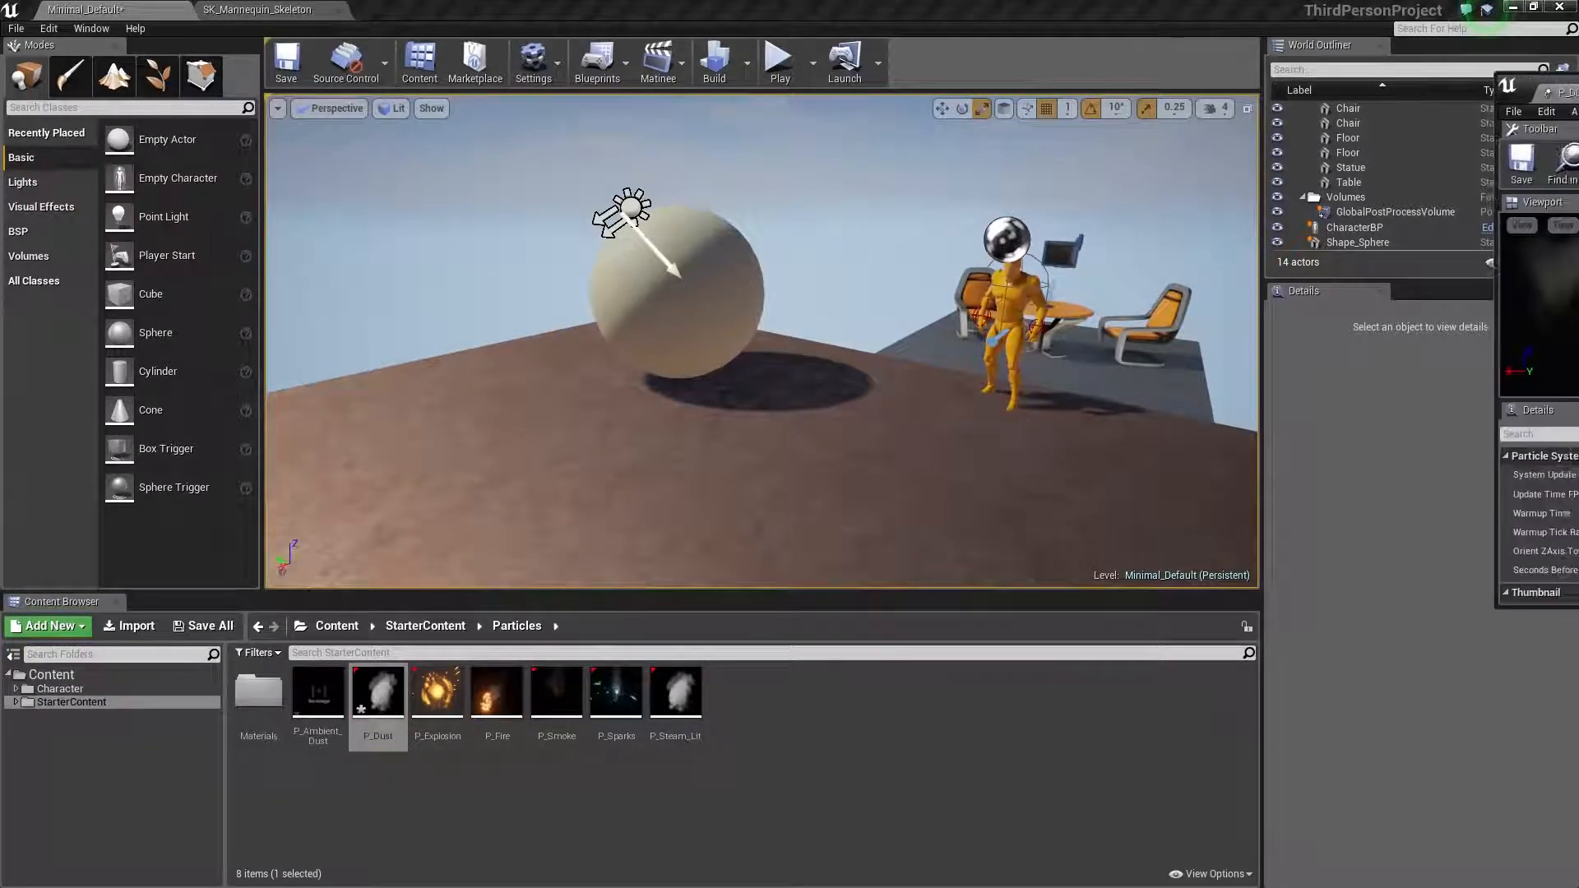
{"action": "left_click_drag", "start_coordinate": [931, 98], "coordinate": [788, 94]}
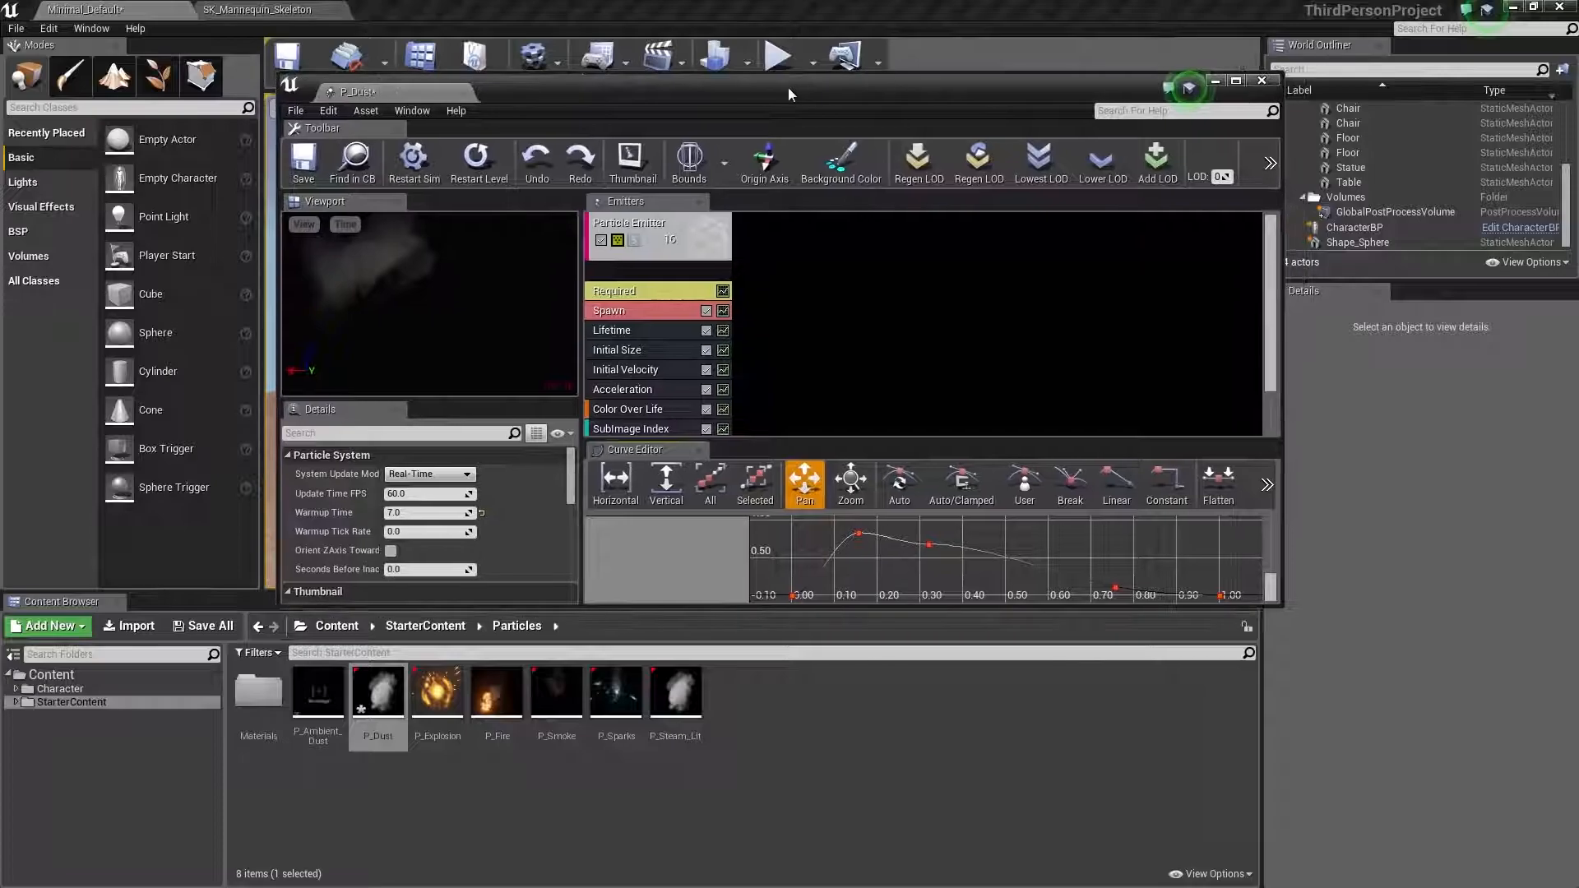
{"action": "left_click", "coordinate": [1236, 81]}
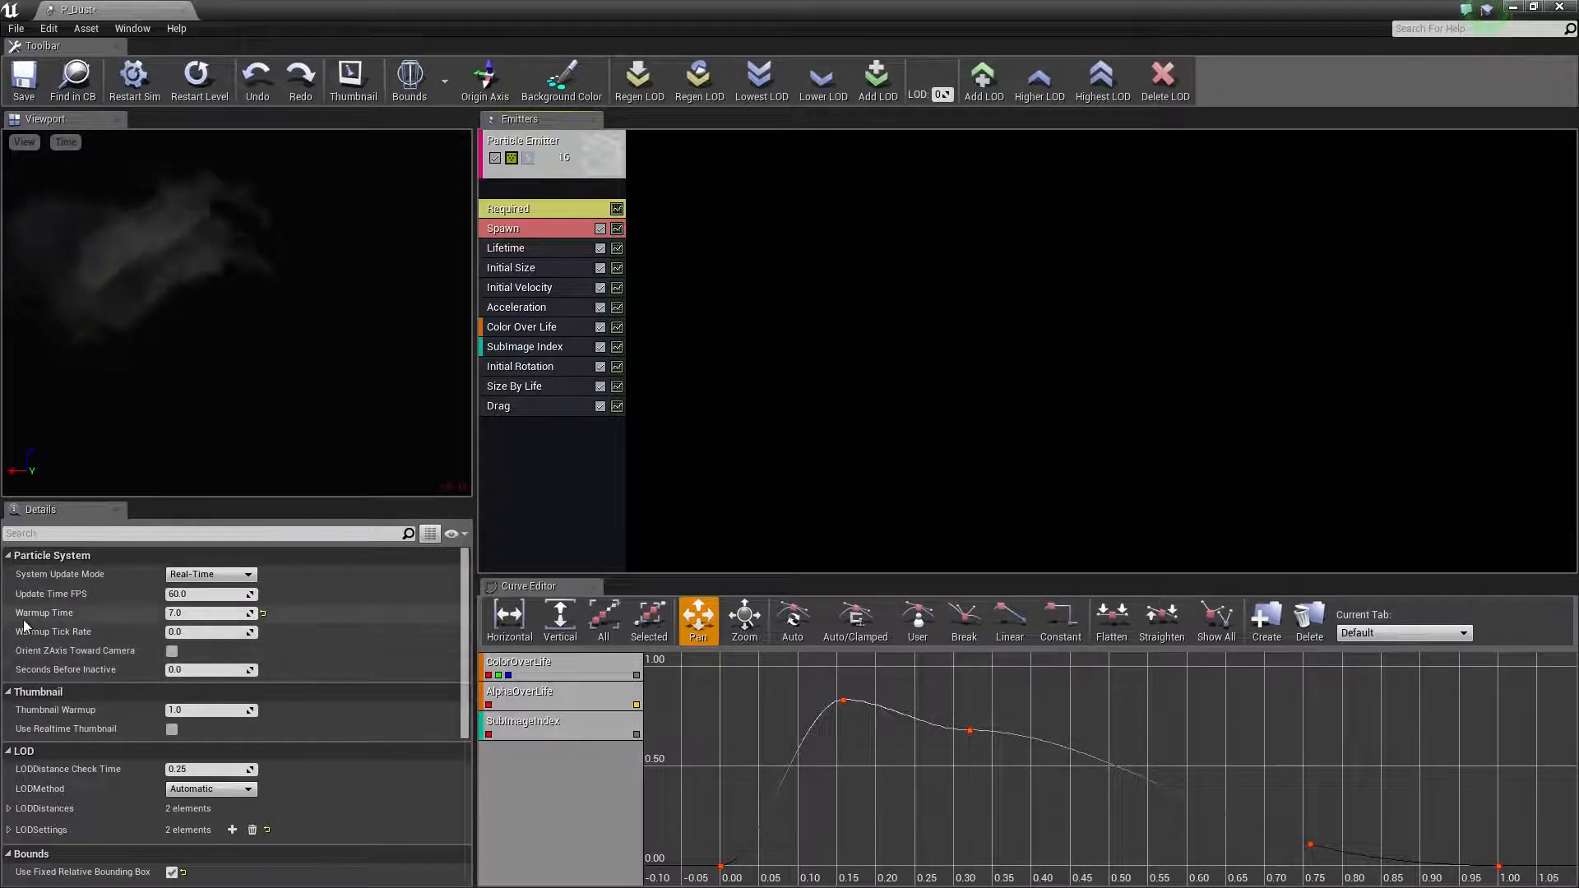
{"action": "mouse_move", "coordinate": [51, 619]}
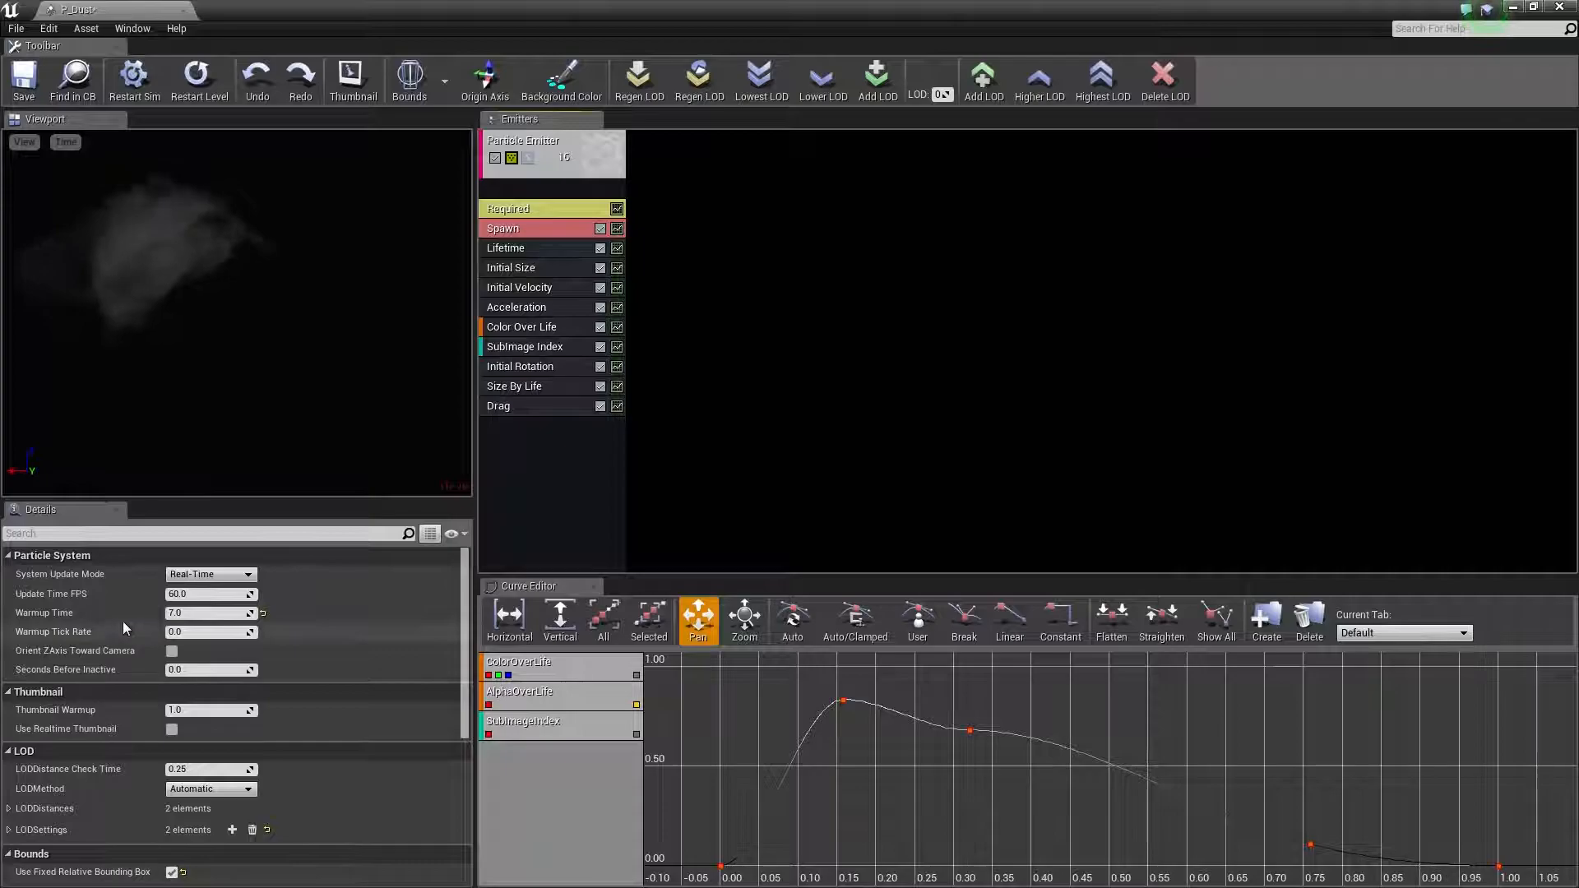
{"action": "left_click", "coordinate": [193, 613]}
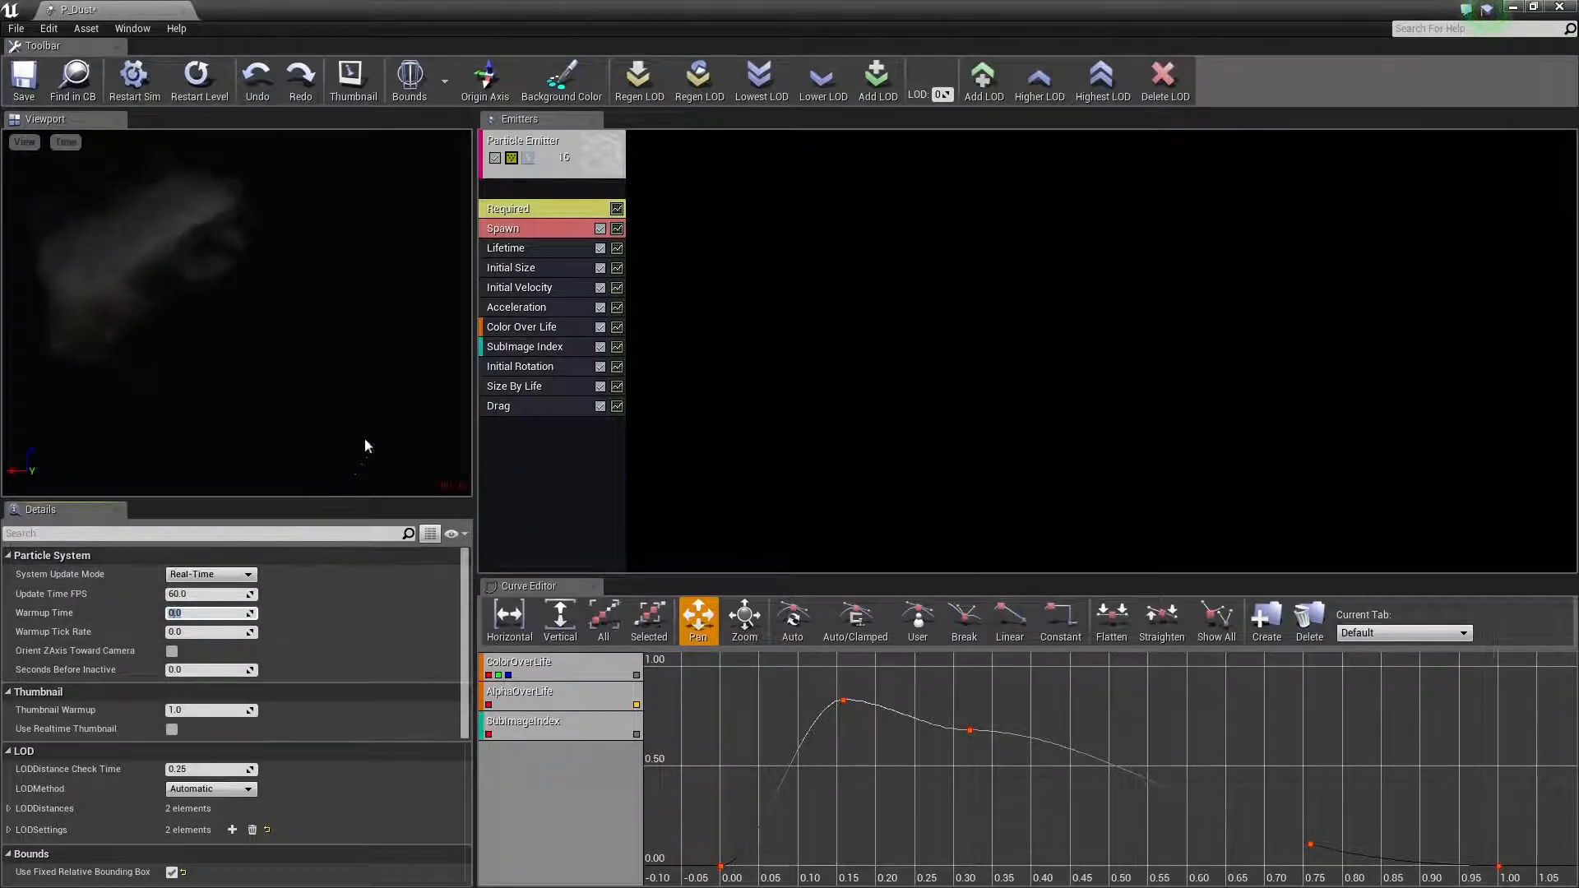
Set the constant rate in the P_Dust emitter's Spawn module to 0.0.
{"action": "left_click", "coordinate": [547, 230]}
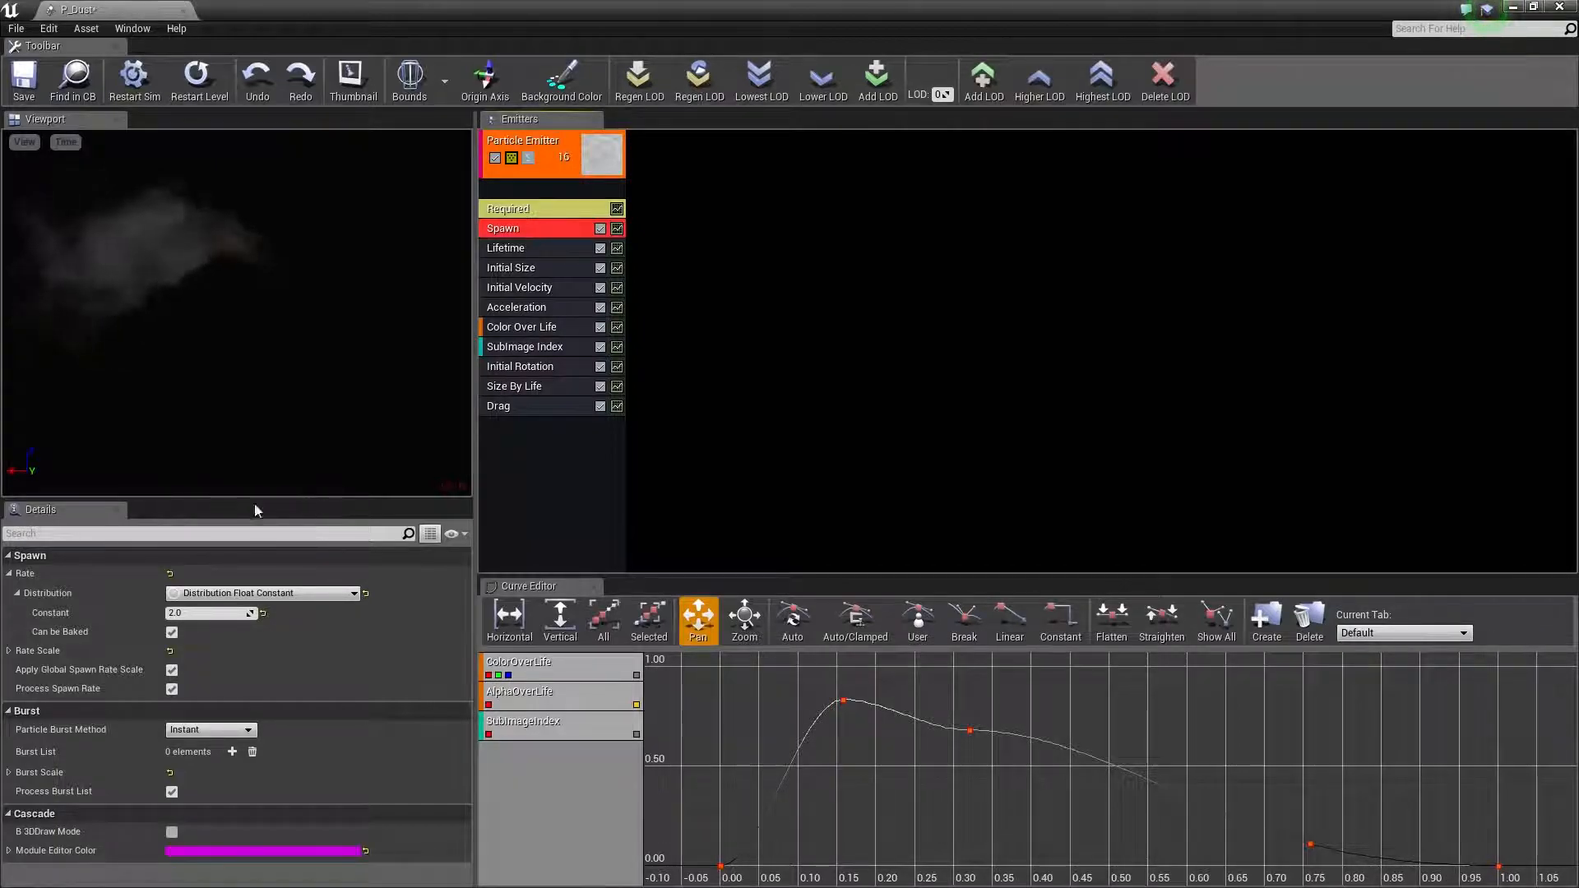
{"action": "left_click", "coordinate": [18, 594]}
{"action": "left_click", "coordinate": [11, 575]}
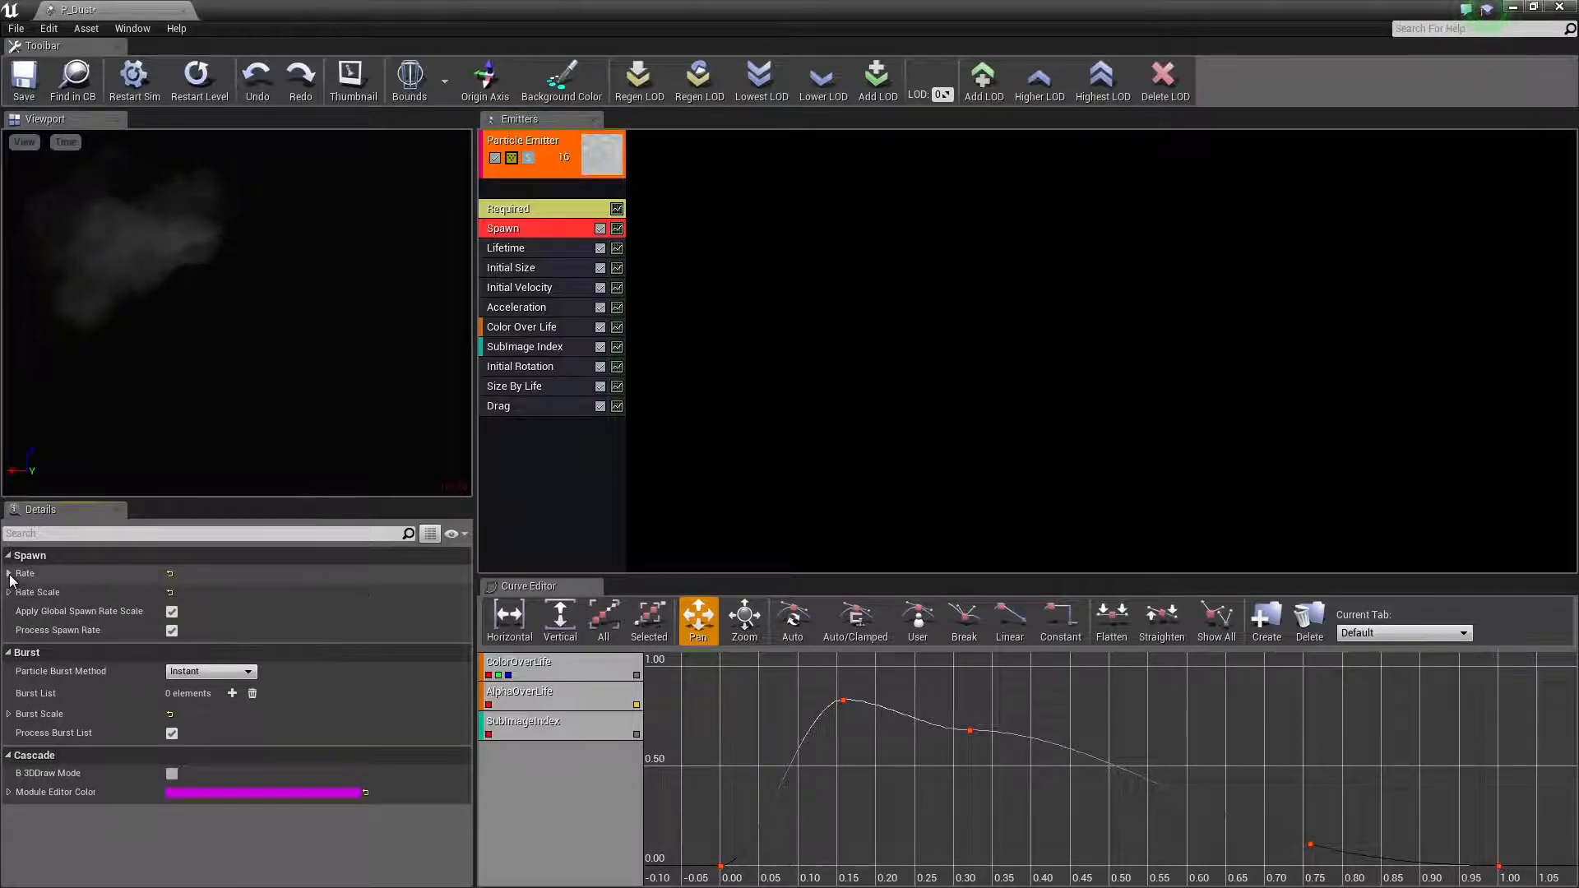
{"action": "left_click", "coordinate": [10, 573]}
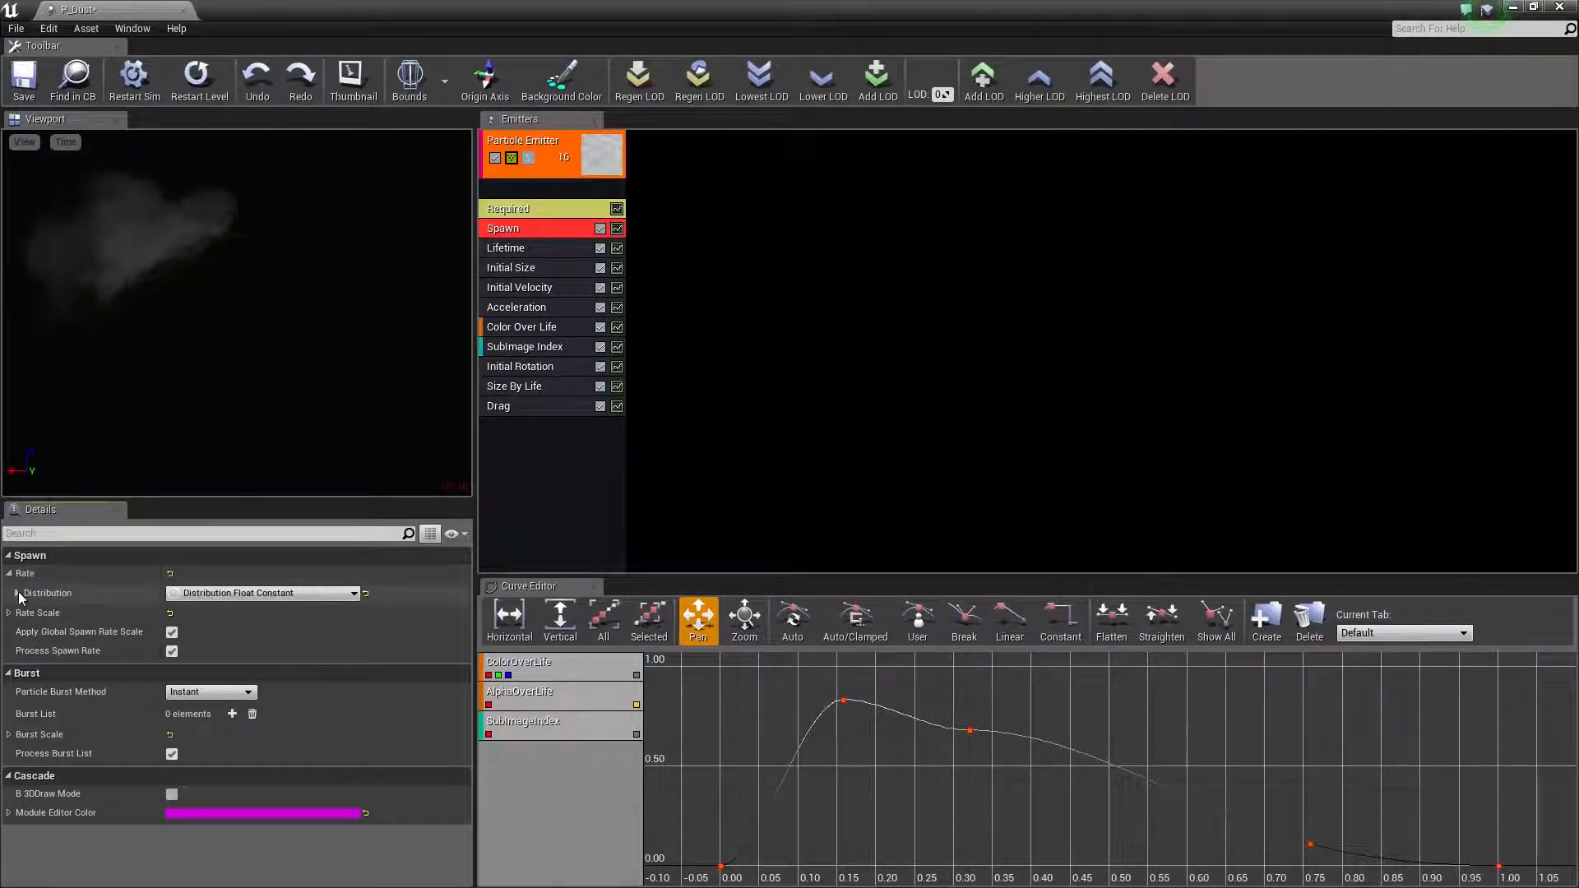
{"action": "left_click", "coordinate": [17, 594]}
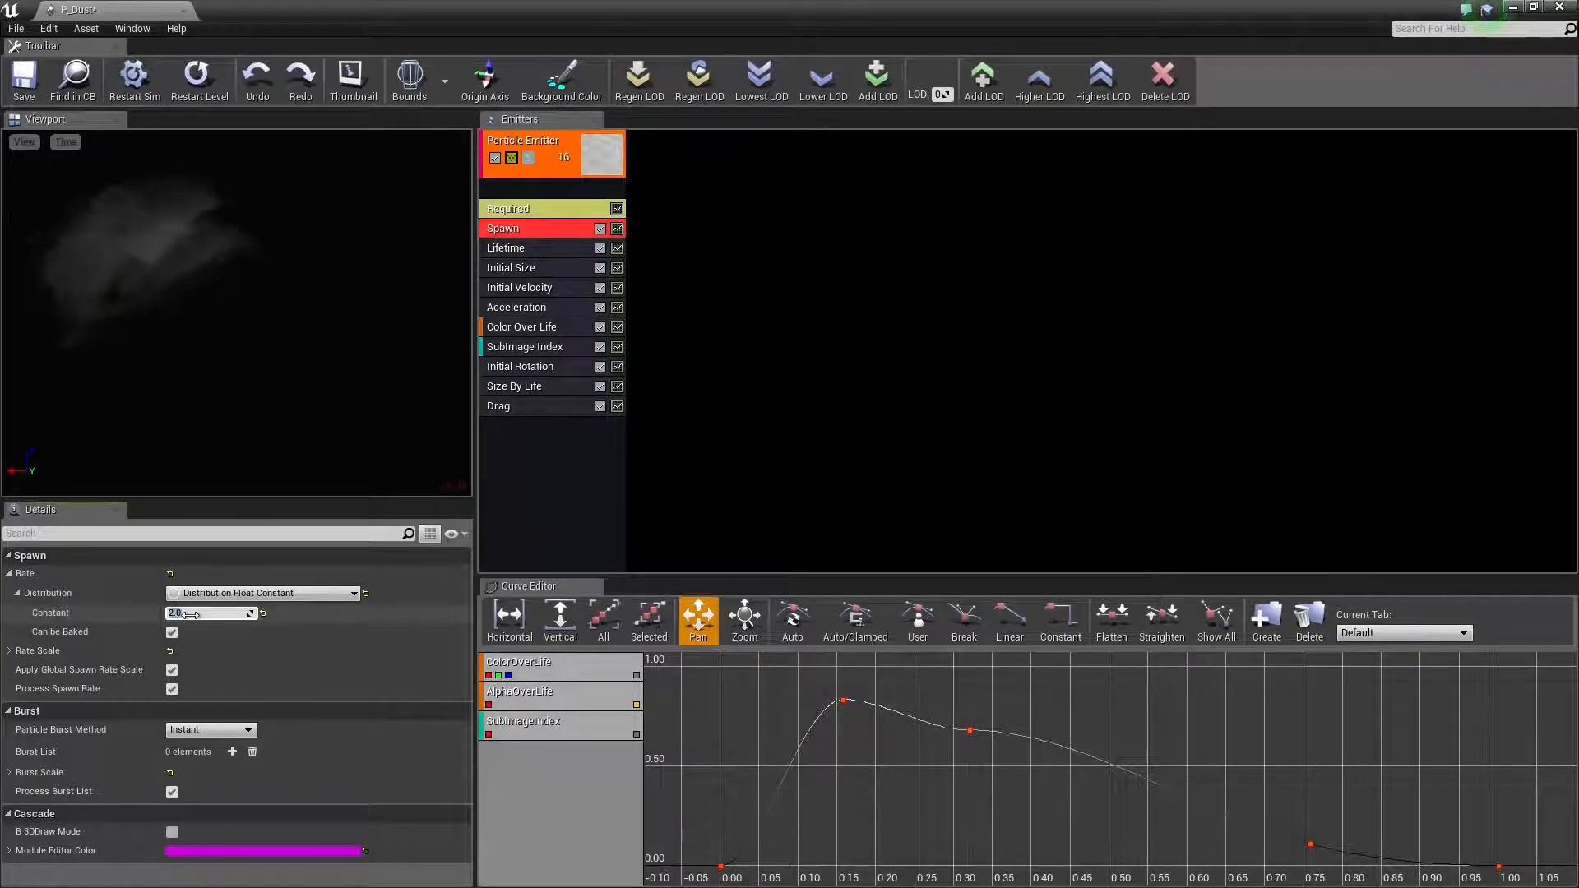
{"action": "key", "text": "Return"}
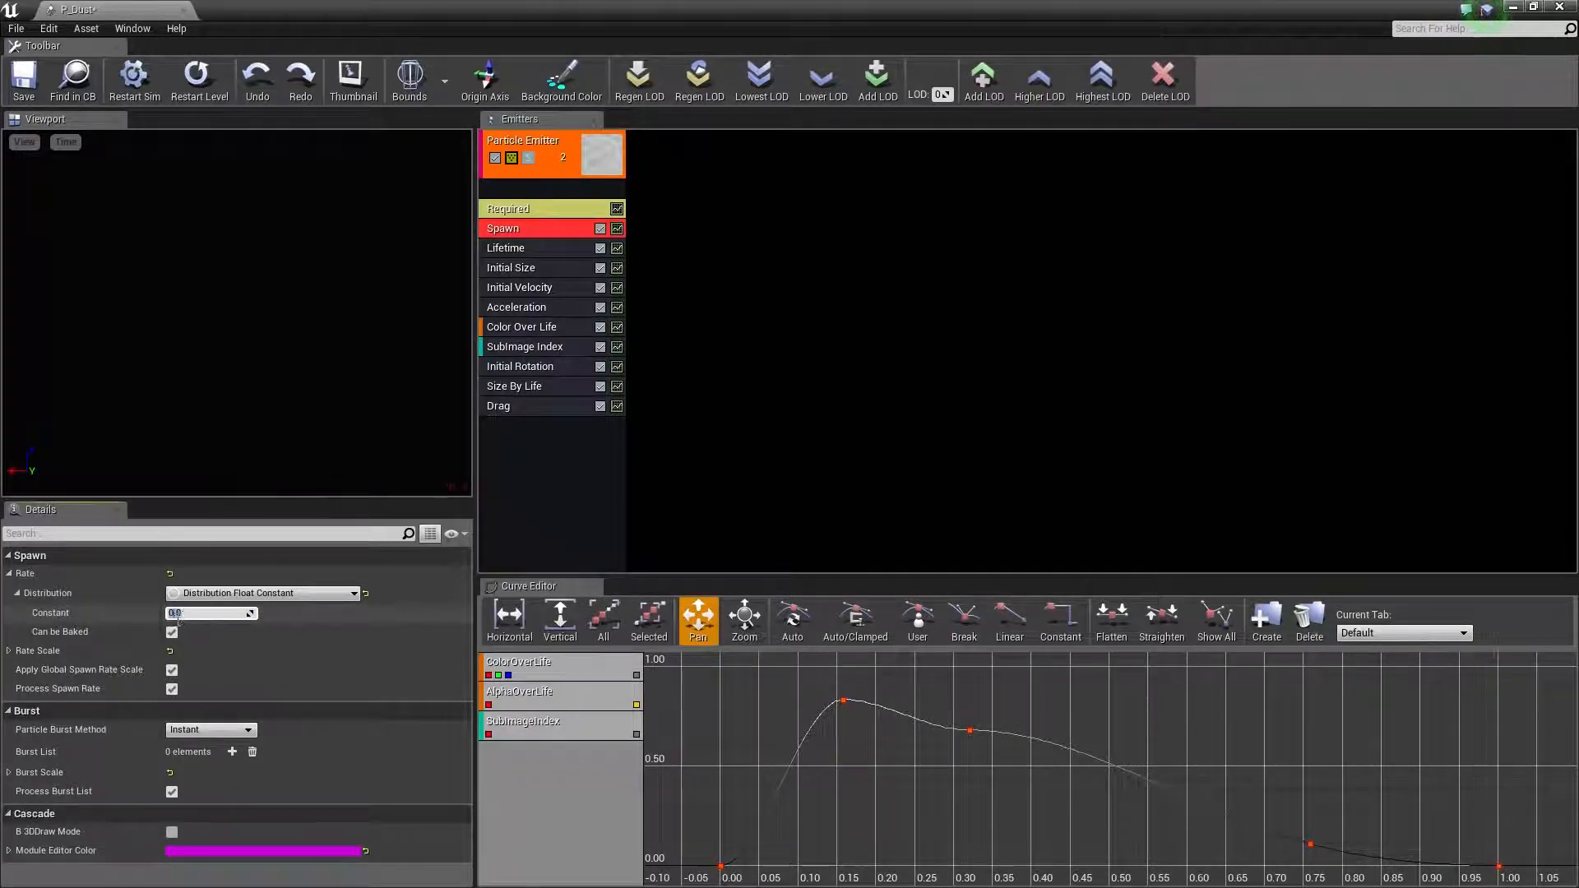
Turn off Process Spawn Rate in the Spawn module and add one Burst List element with a Count of 10.
{"action": "mouse_move", "coordinate": [72, 689]}
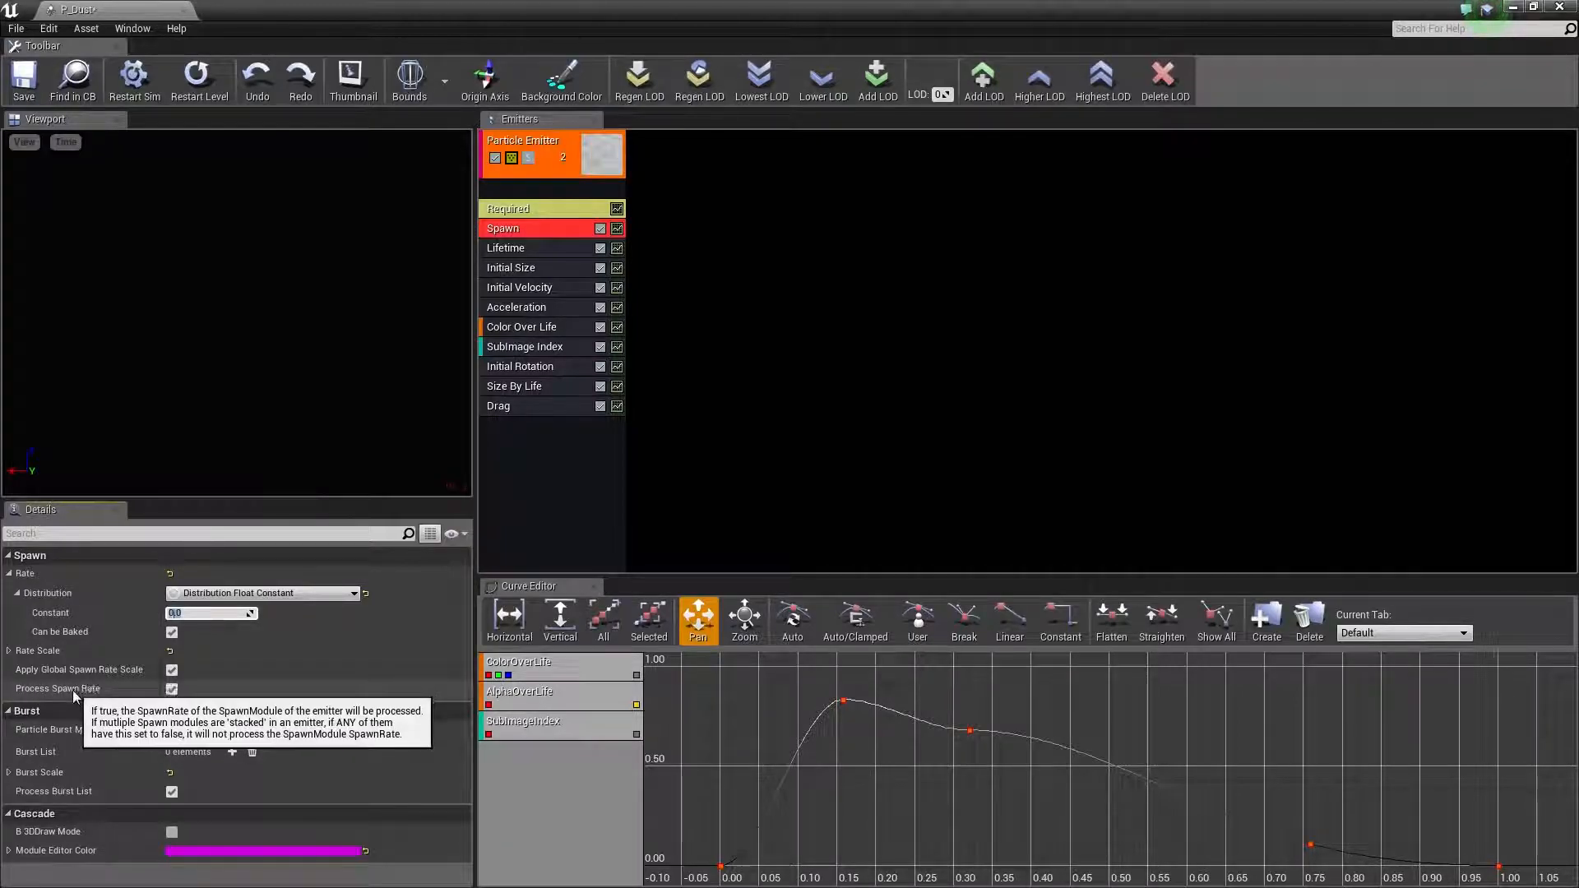
{"action": "left_click", "coordinate": [172, 690]}
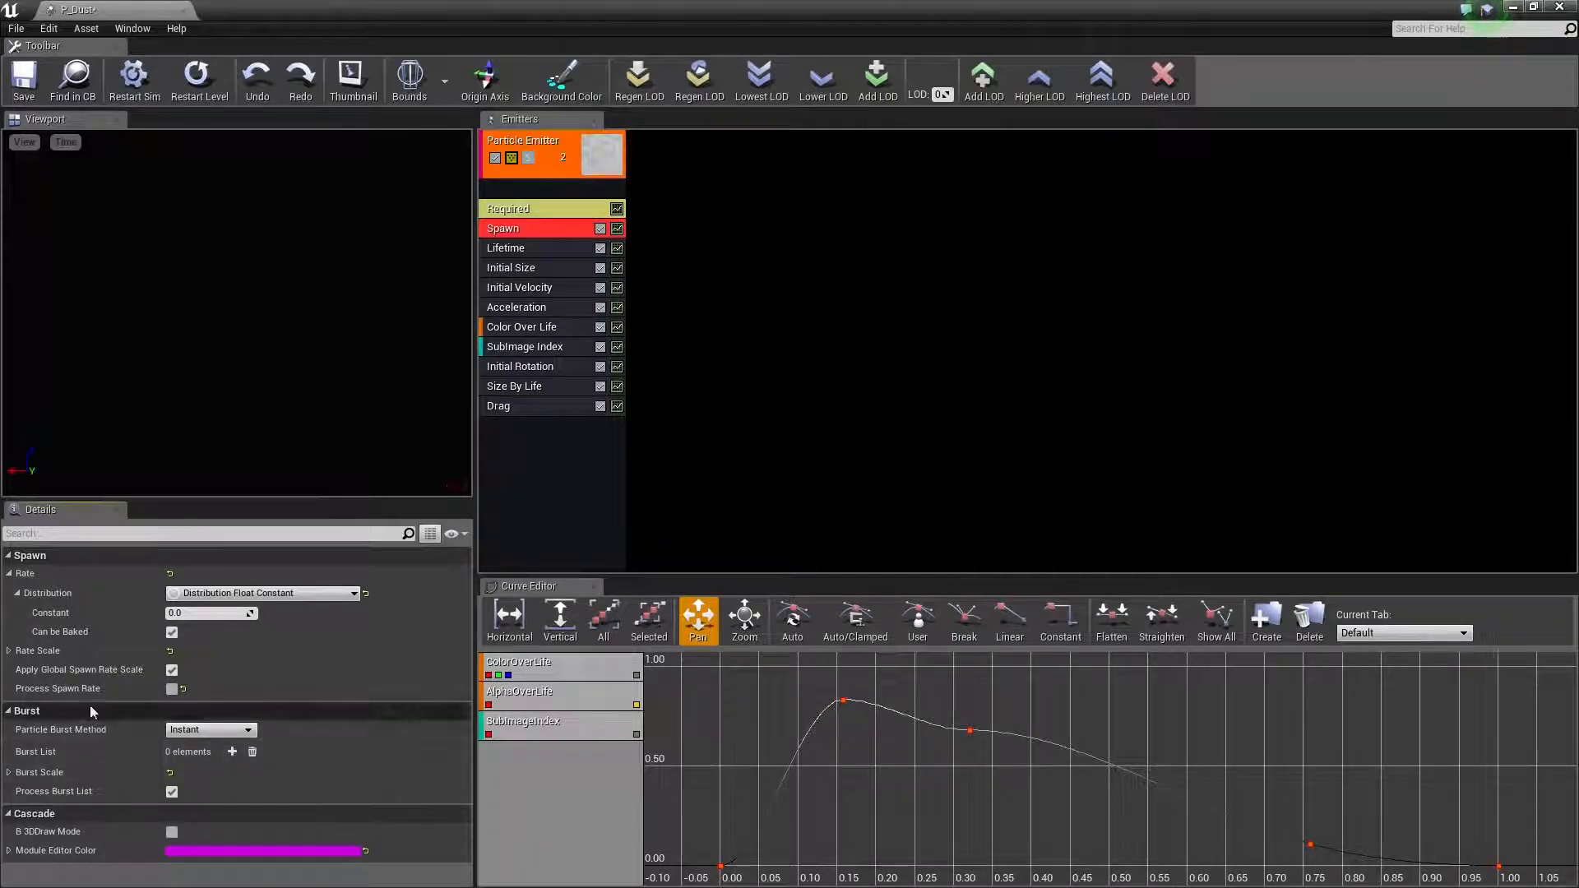
{"action": "left_click", "coordinate": [232, 751]}
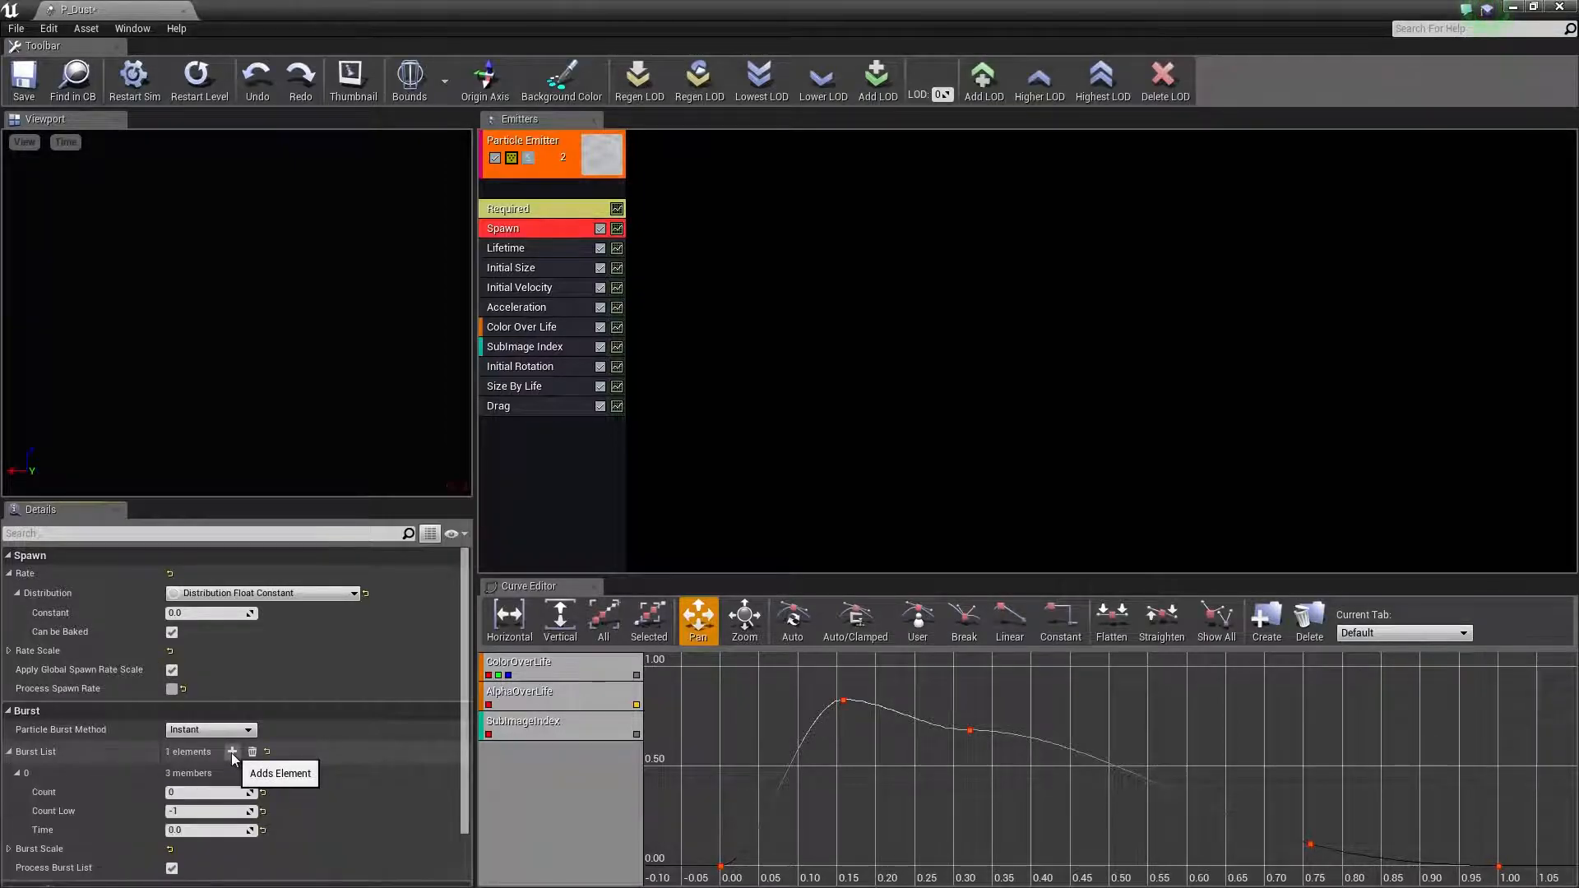
{"action": "left_click", "coordinate": [189, 793]}
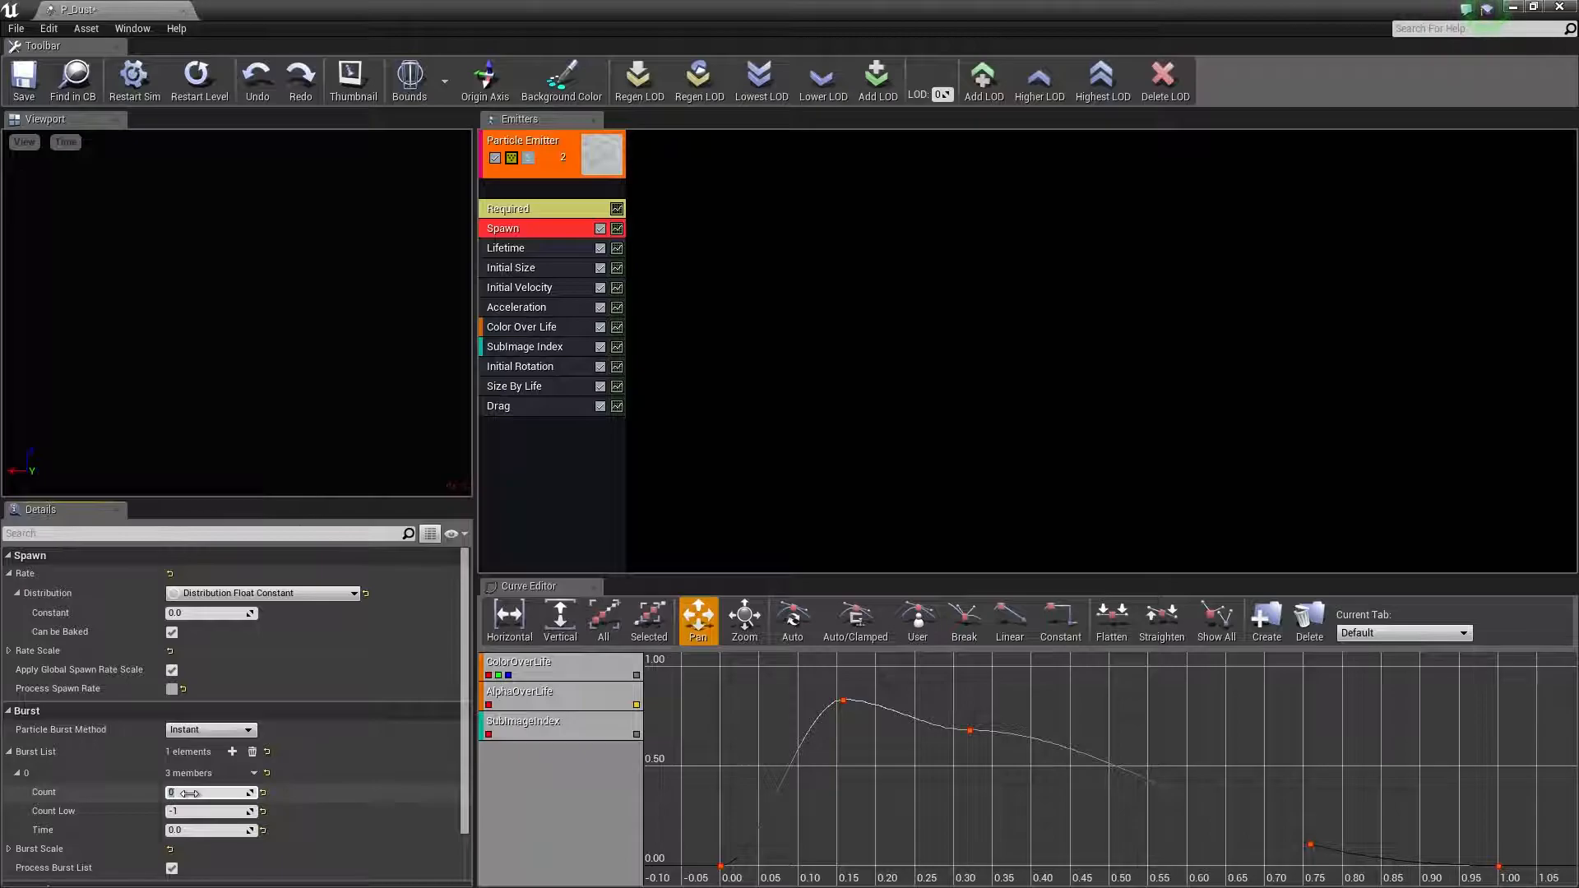
{"action": "type", "text": "10"}
{"action": "key", "text": "Return"}
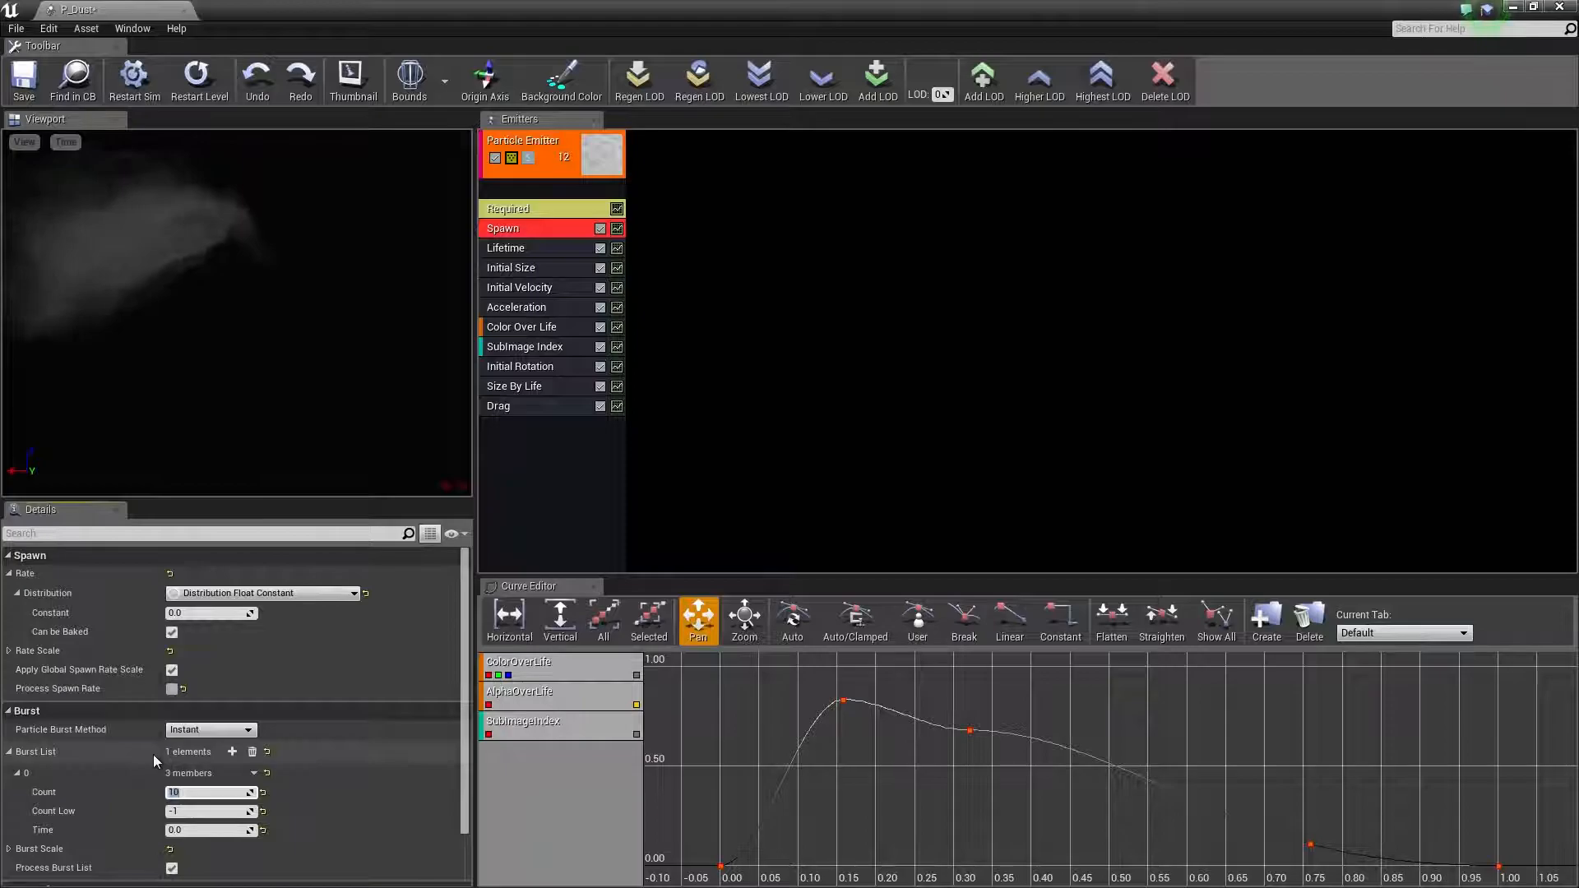
{"action": "scroll", "coordinate": [153, 753], "scroll_direction": "down", "scroll_amount": 2}
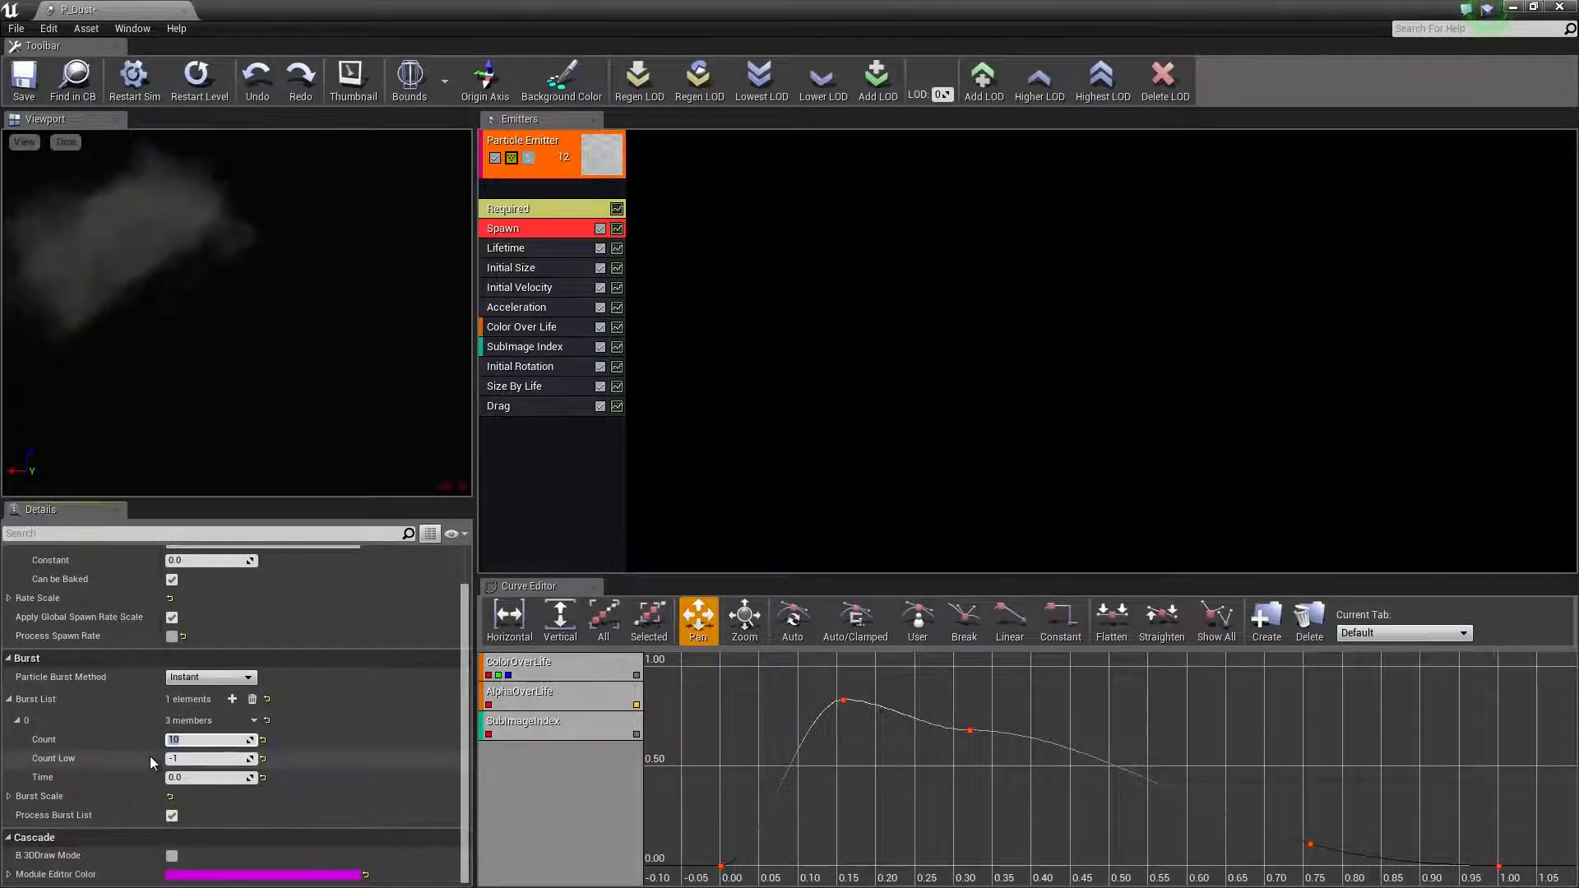
{"action": "scroll", "coordinate": [150, 757], "scroll_direction": "up", "scroll_amount": 2}
{"action": "left_click", "coordinate": [8, 752]}
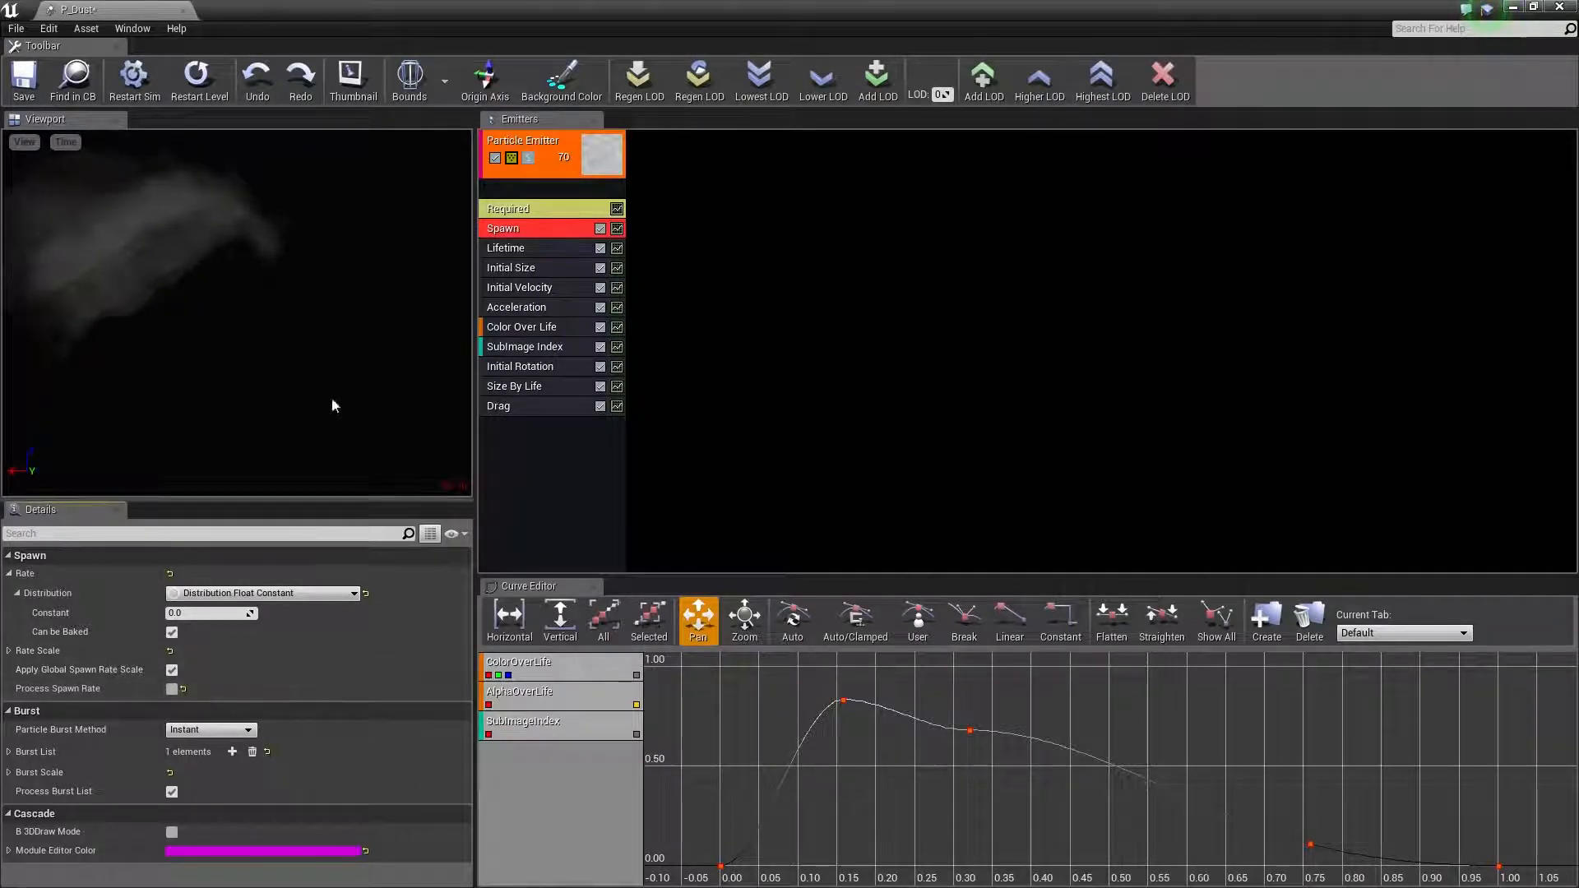
Enable Kill on Completed in the emitter's Required module and set Emitter Loops to 1.
{"action": "left_click", "coordinate": [546, 209]}
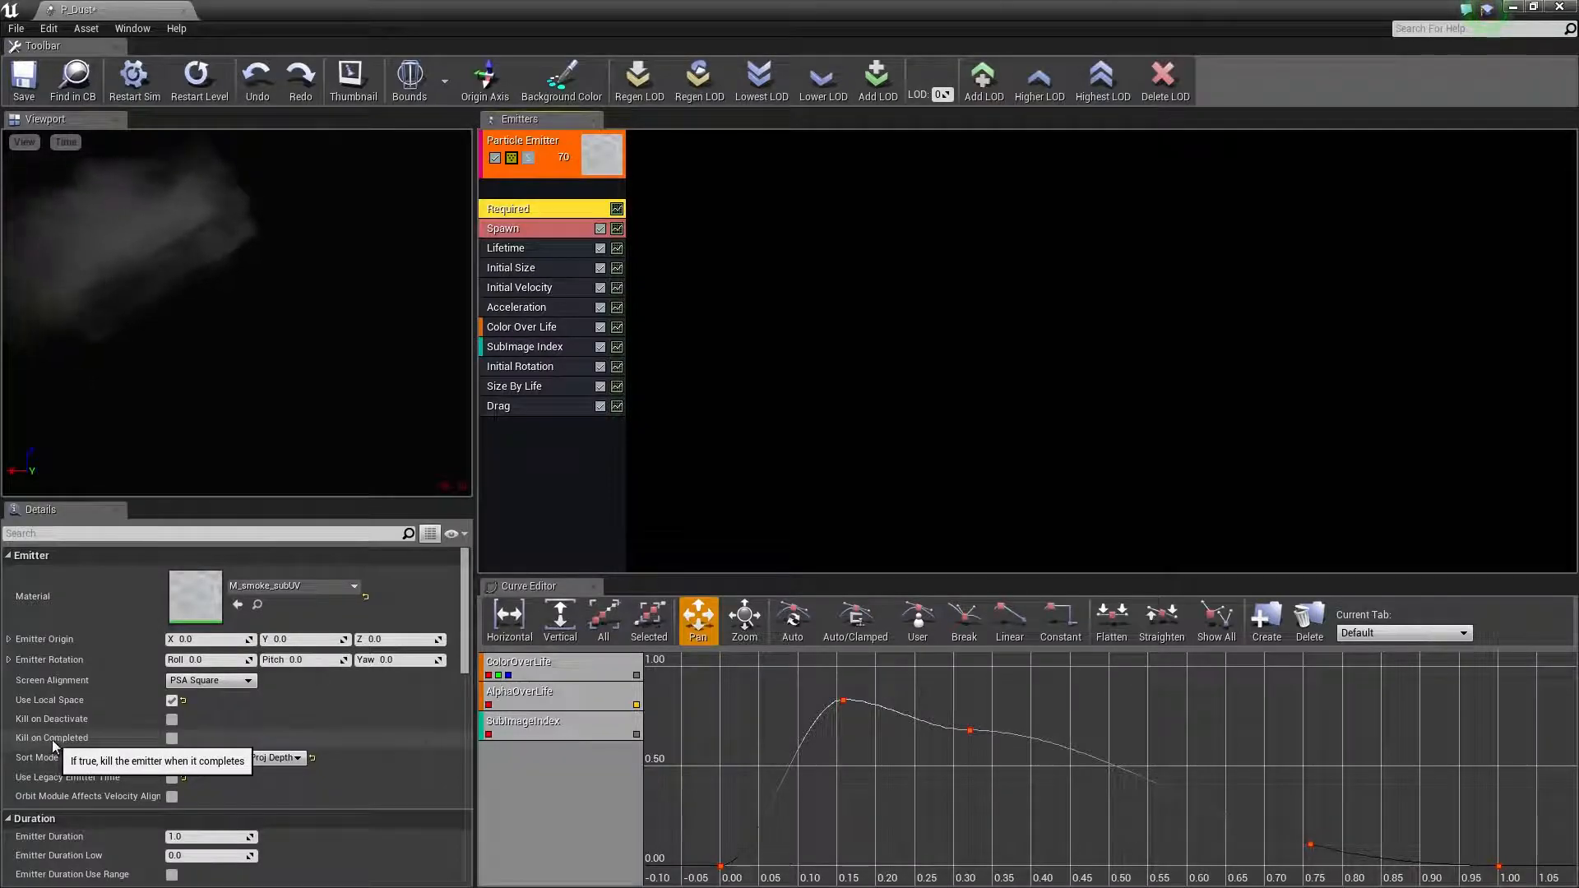
{"action": "left_click", "coordinate": [171, 738]}
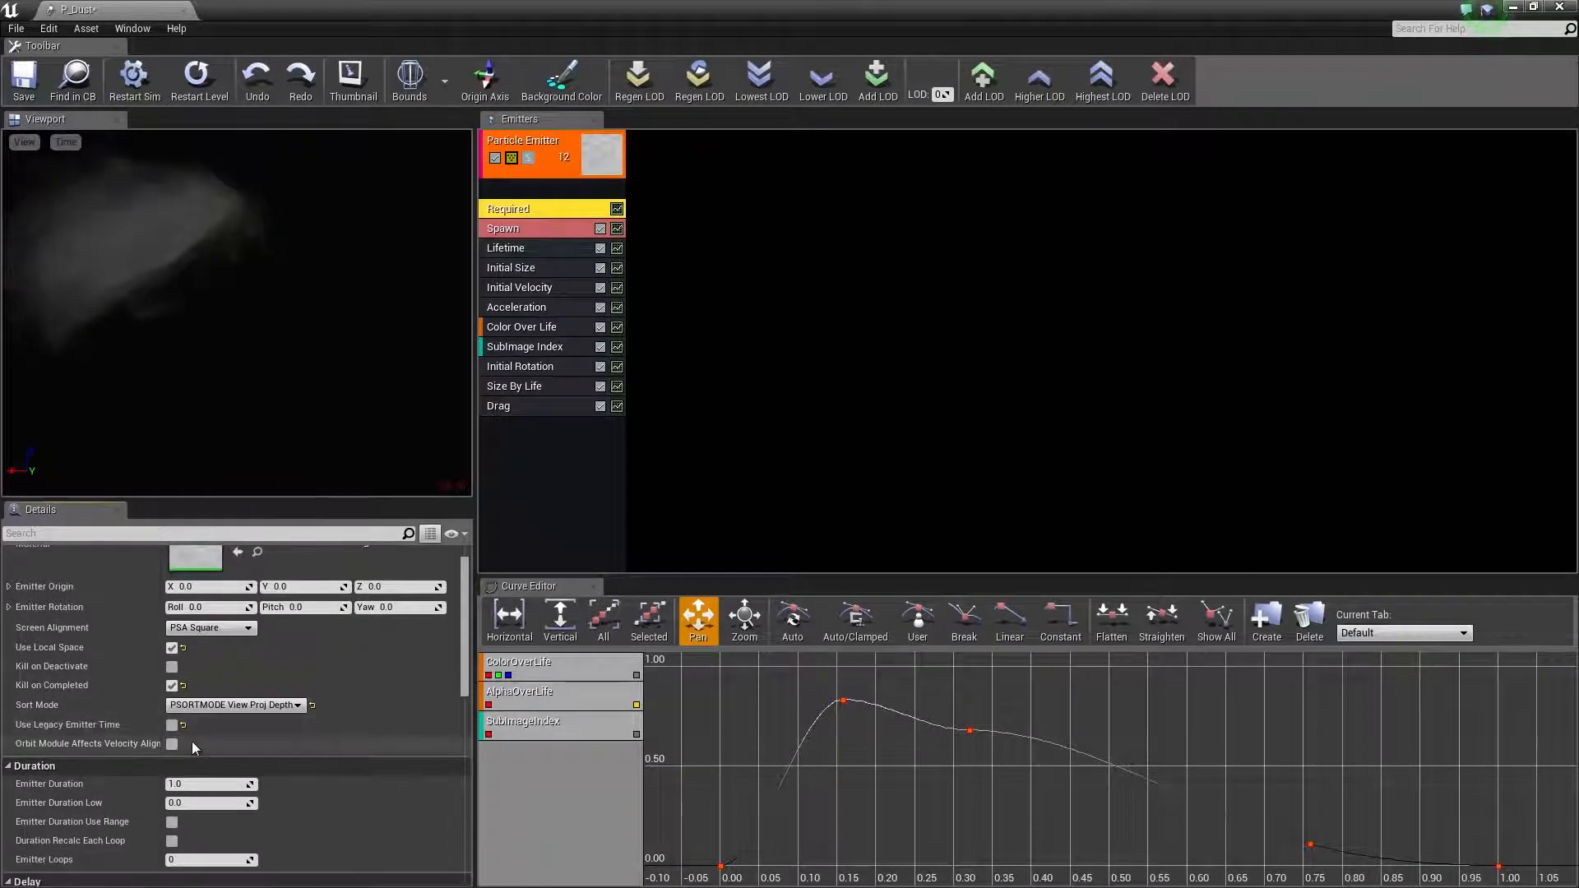
{"action": "scroll", "coordinate": [191, 732], "scroll_direction": "down", "scroll_amount": 2}
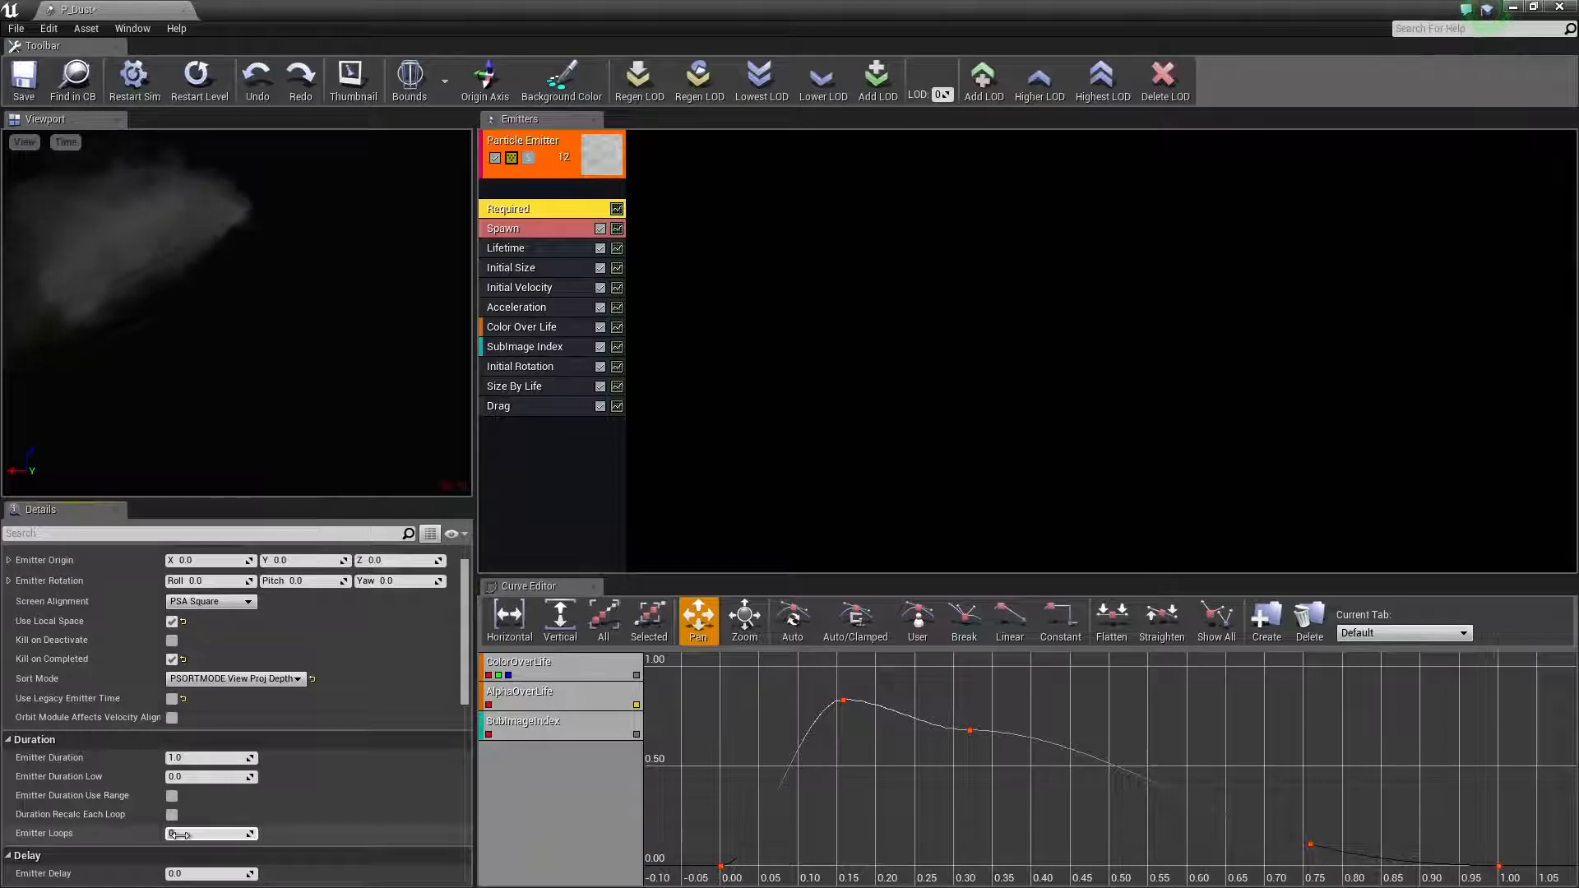
{"action": "key", "text": "Return"}
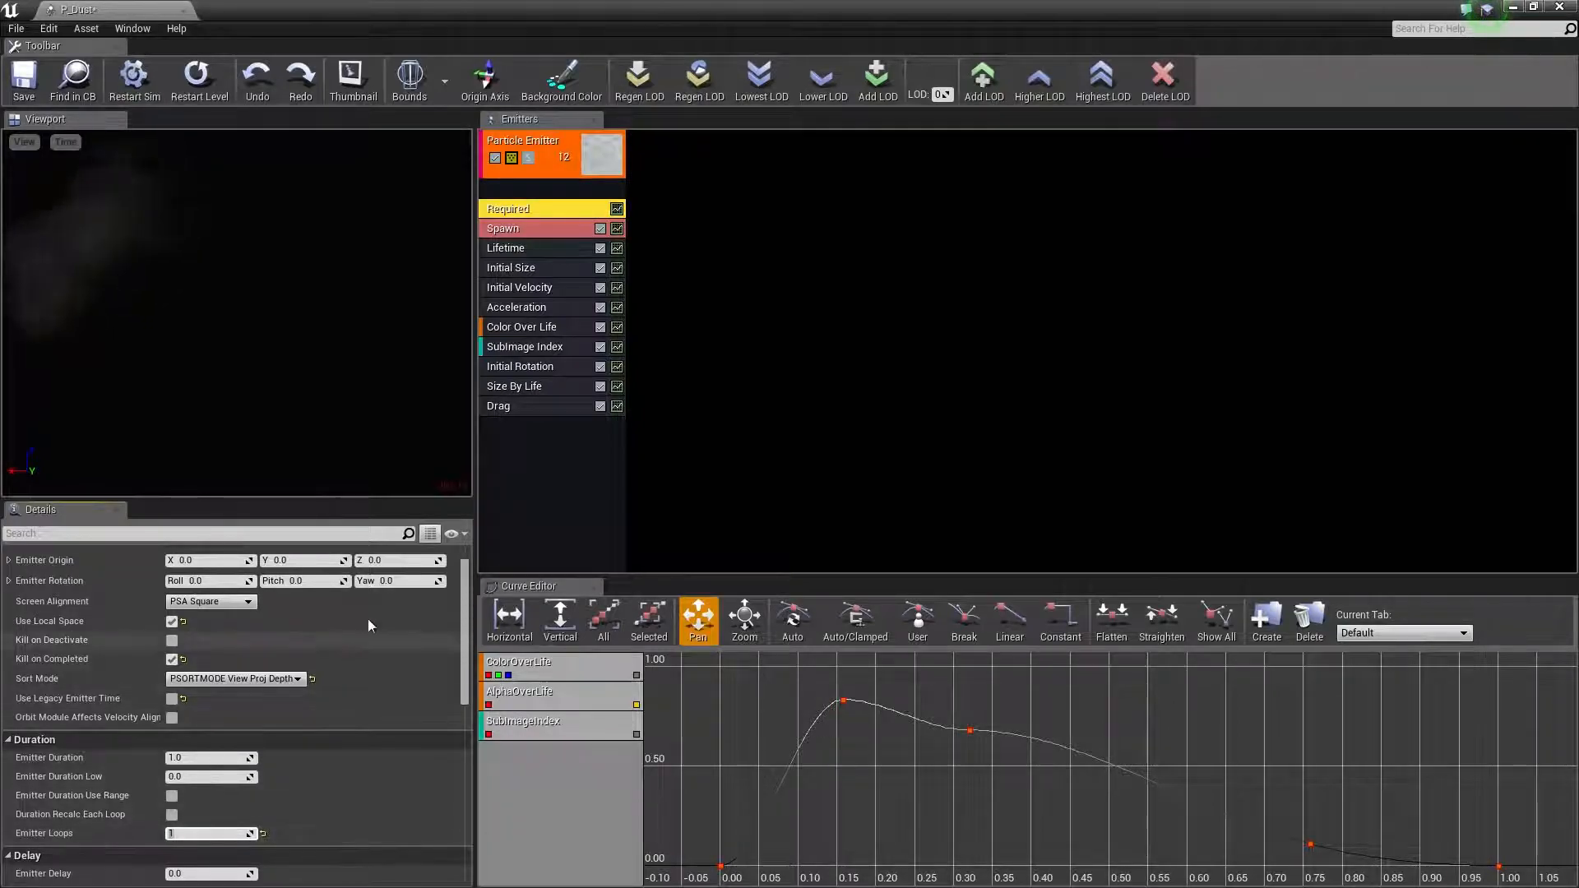
Set the Lifetime module's uniform distribution to a minimum of 3.0 and a maximum of 5.0.
{"action": "left_click", "coordinate": [541, 250]}
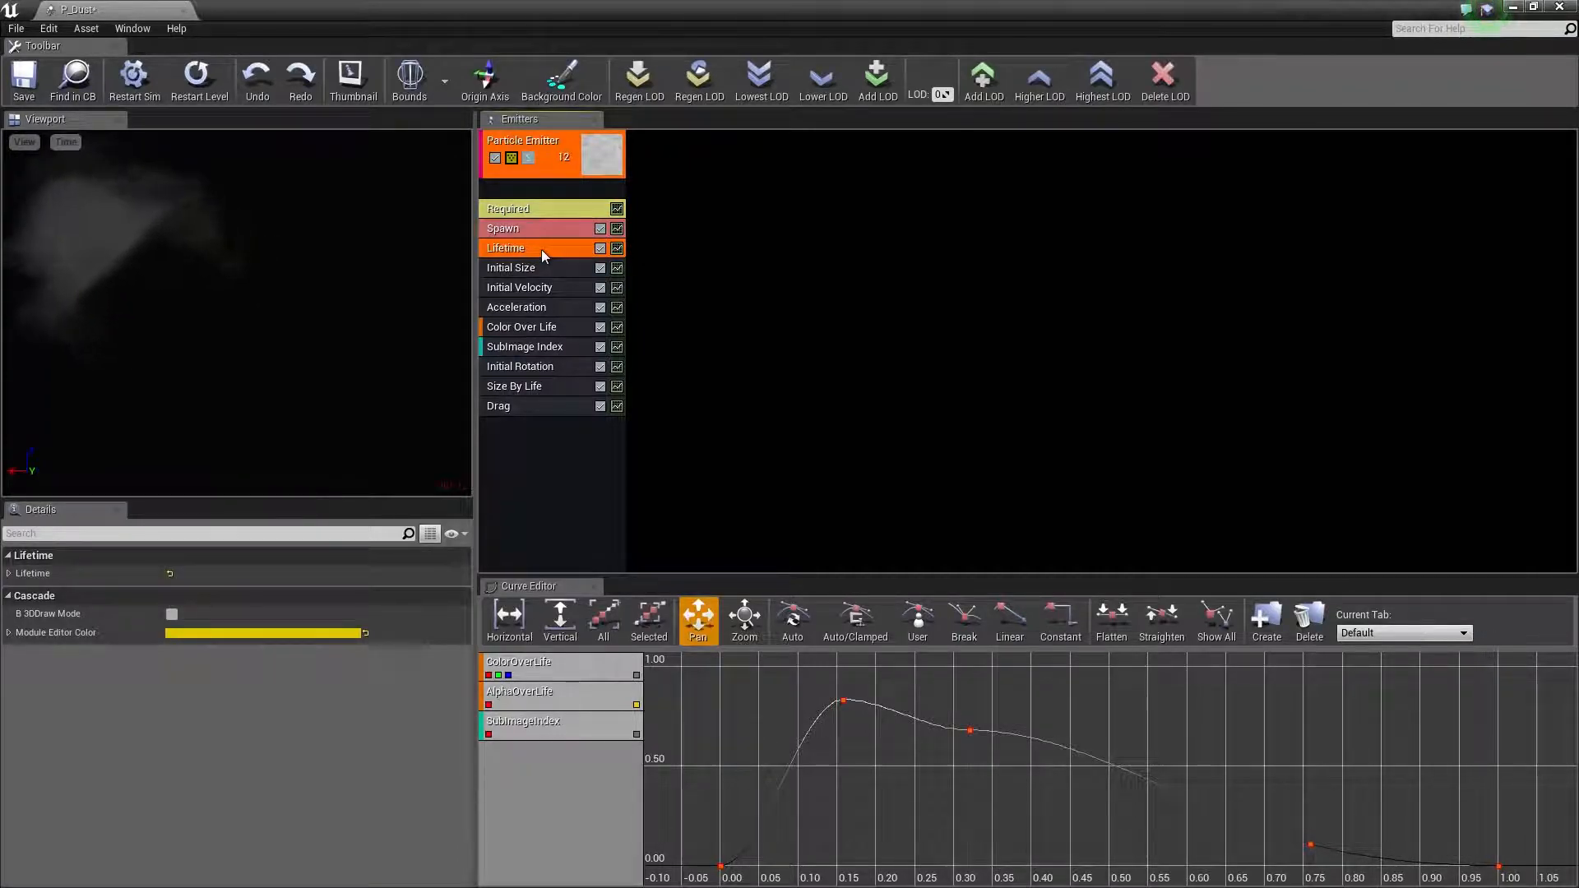
{"action": "left_click", "coordinate": [9, 575]}
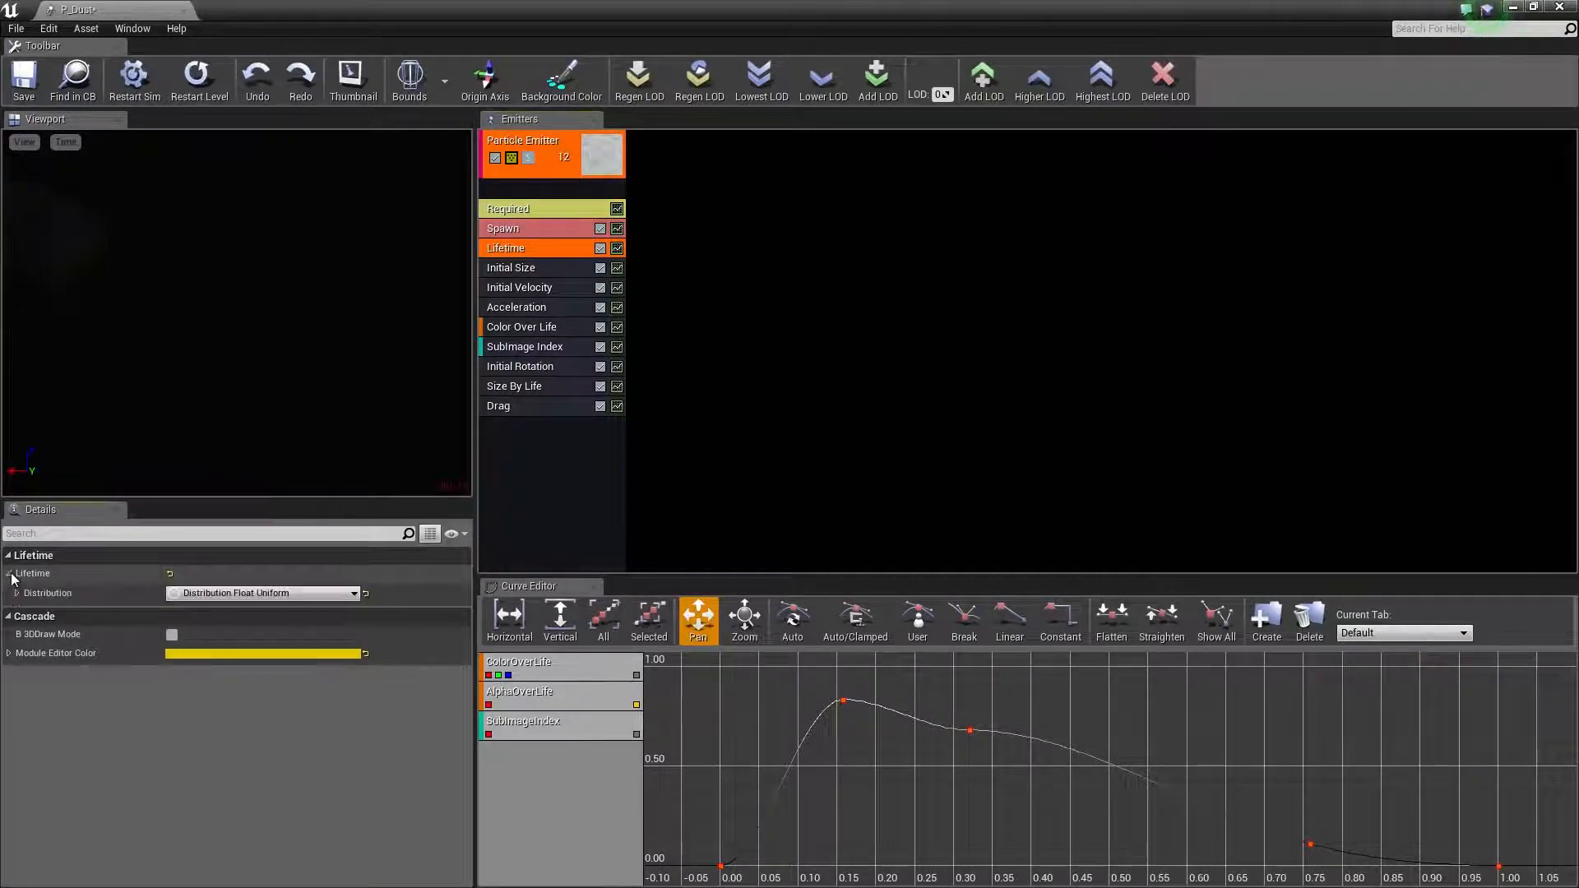
{"action": "left_click", "coordinate": [16, 594]}
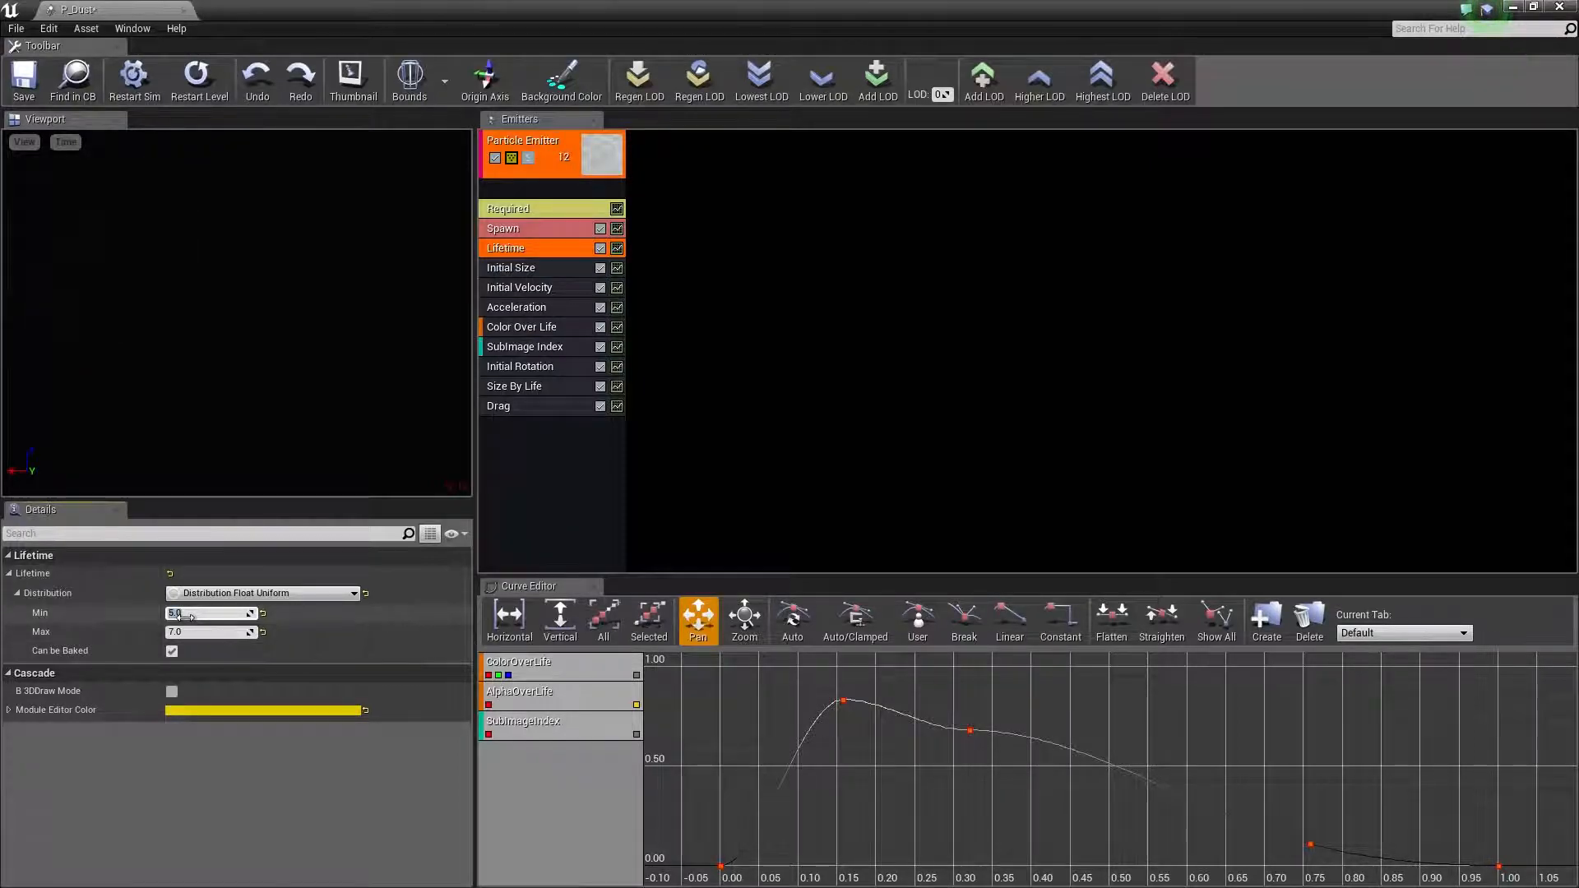
{"action": "key", "text": "Tab"}
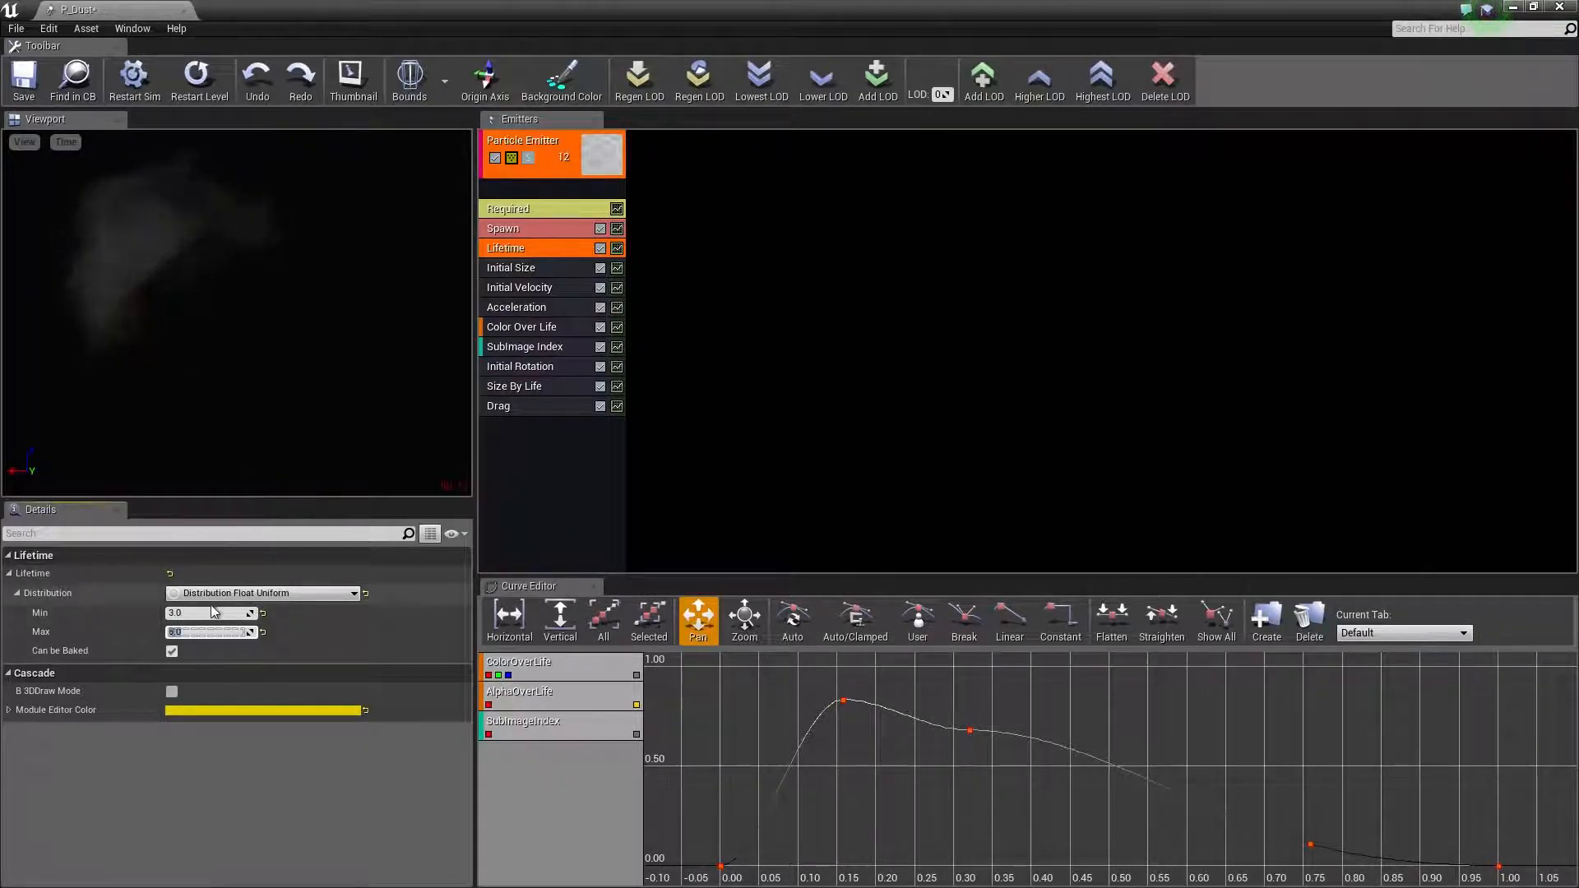
{"action": "type", "text": "5"}
{"action": "key", "text": "Return"}
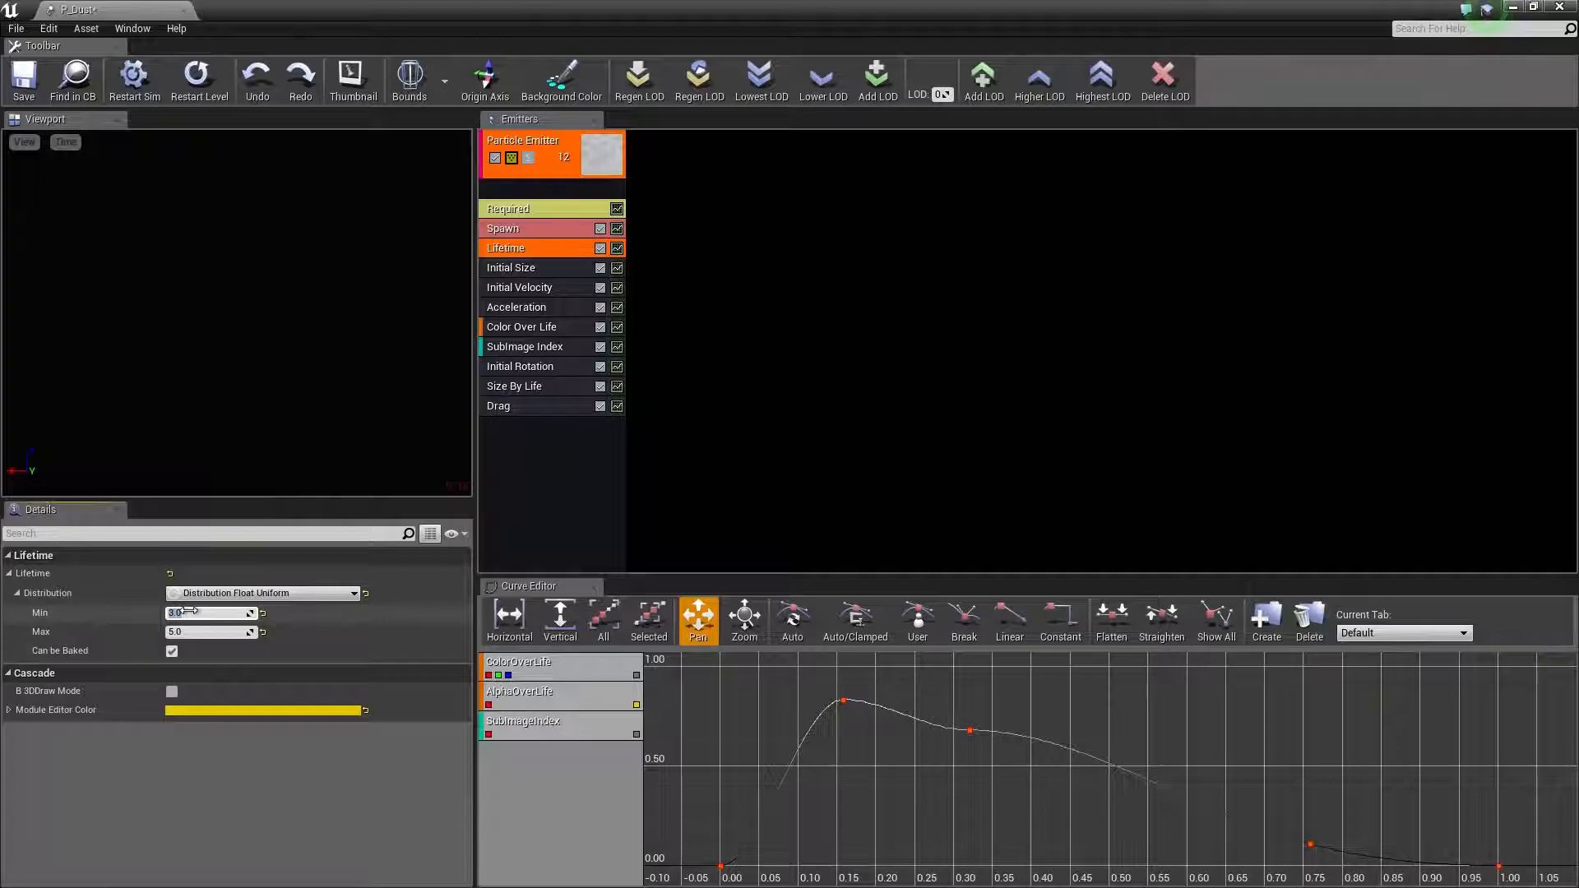
Shorten the particle lifetime range to a minimum of 1.0 and a maximum of 2.0.
{"action": "left_click", "coordinate": [187, 611]}
{"action": "type", "text": "1"}
{"action": "key", "text": "Tab"}
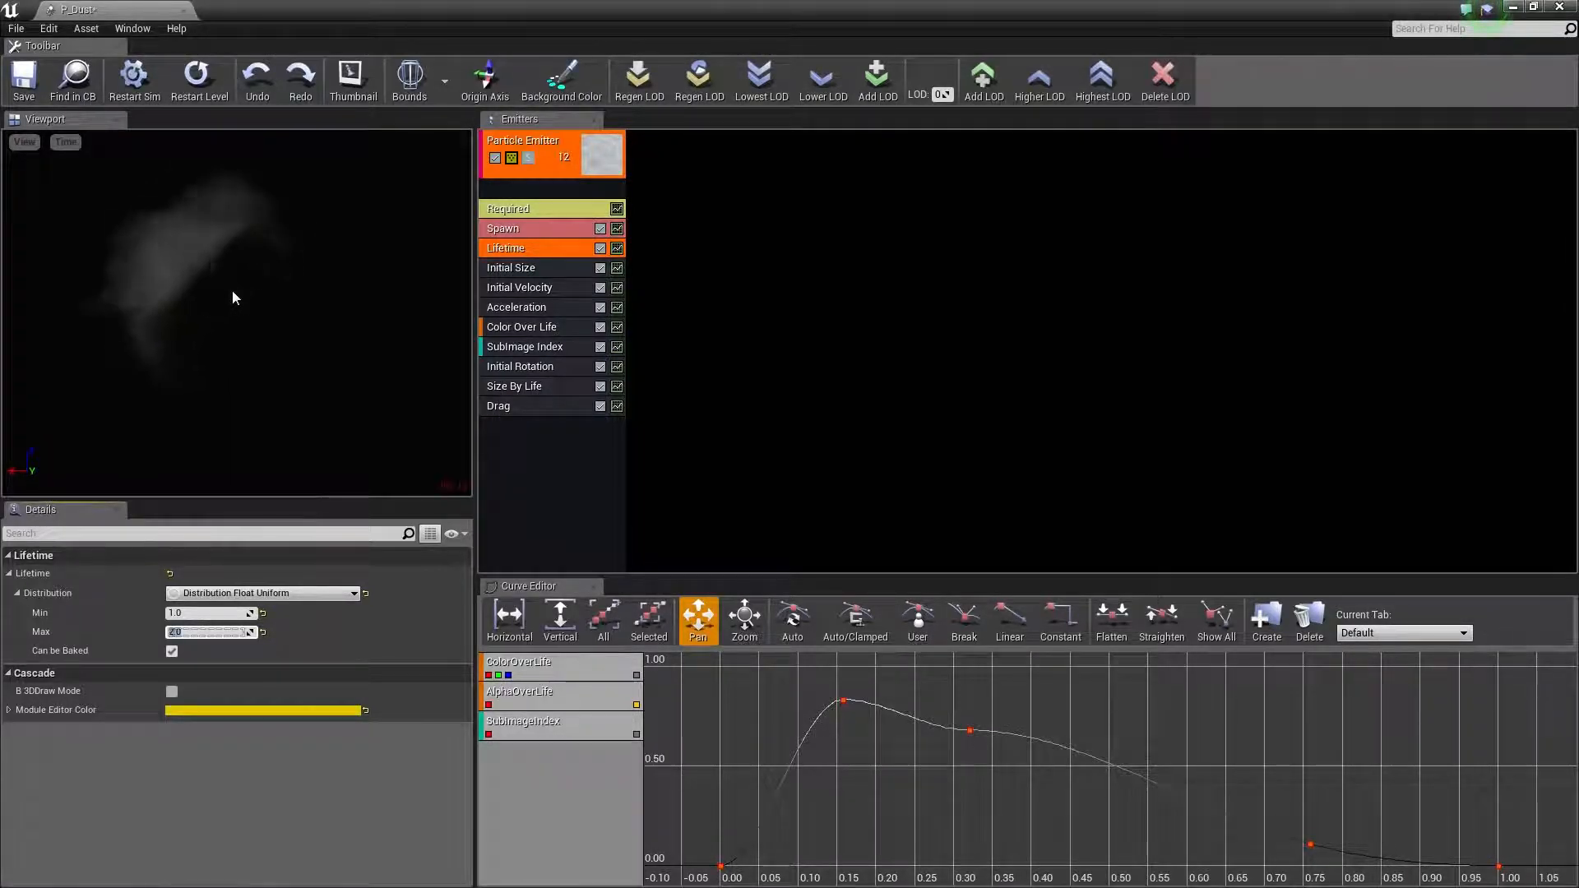
Tint the Color Over Life module's constant color by setting G to 0.7 and B to 0.5.
{"action": "left_click", "coordinate": [541, 329]}
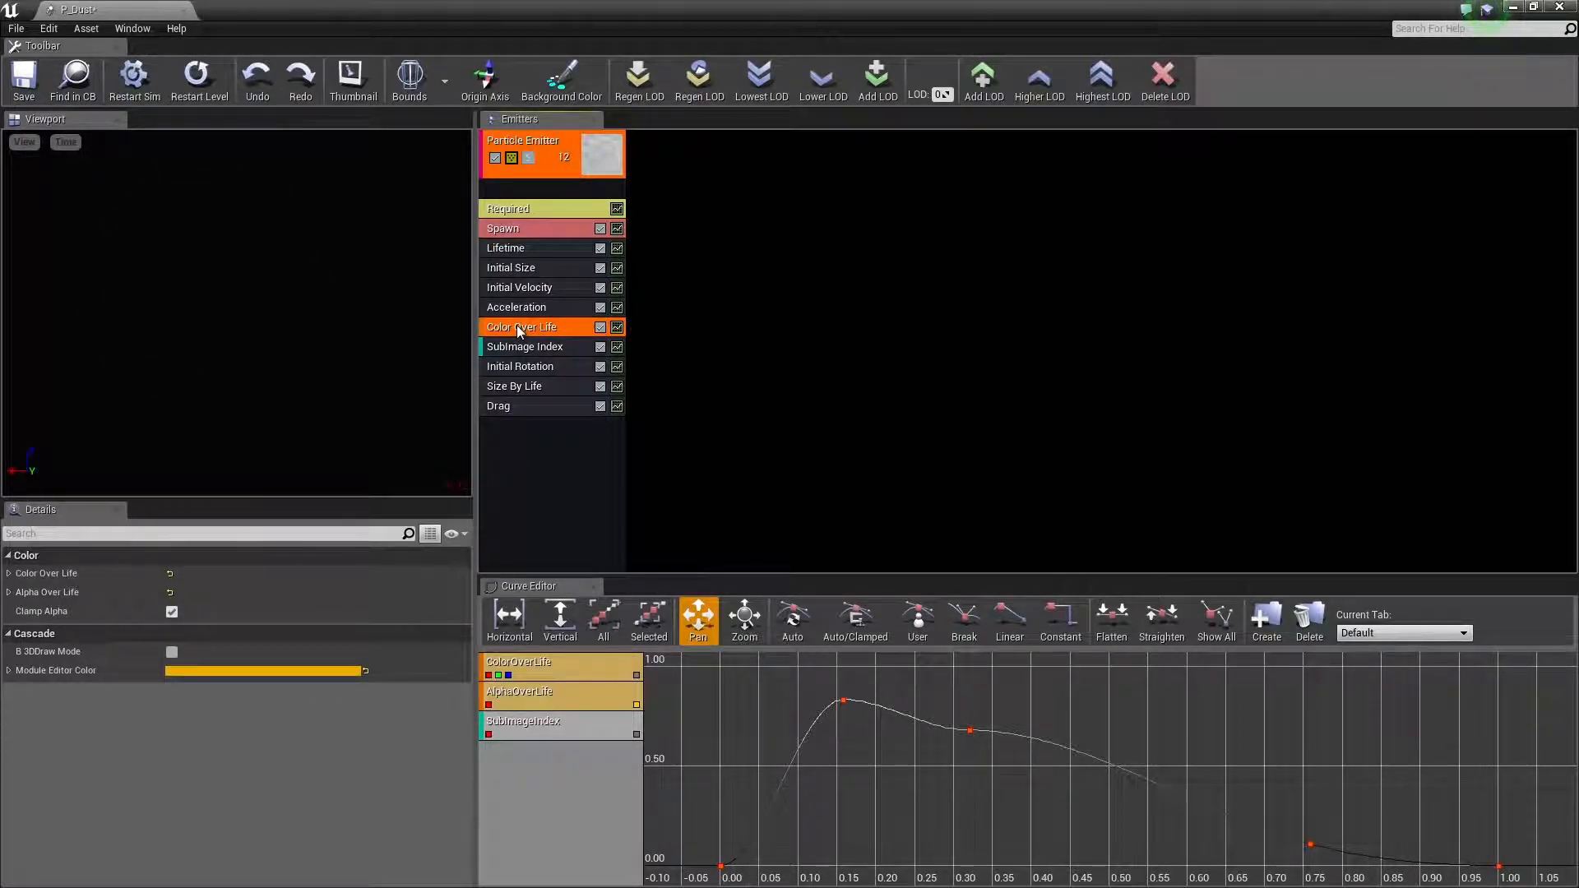
{"action": "left_click", "coordinate": [10, 574]}
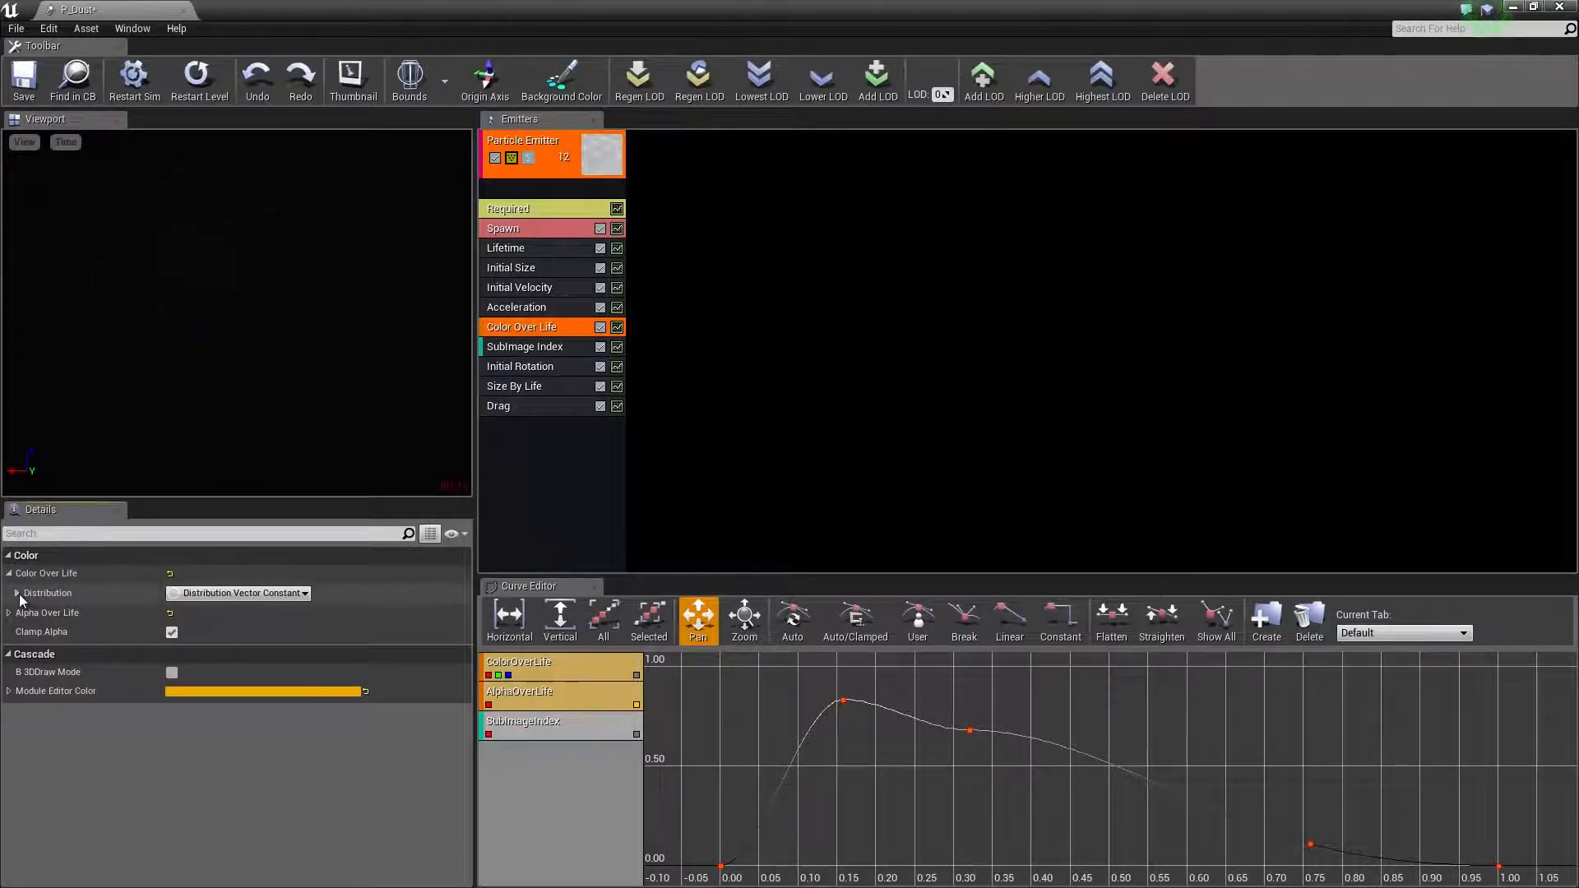
{"action": "left_click", "coordinate": [17, 593]}
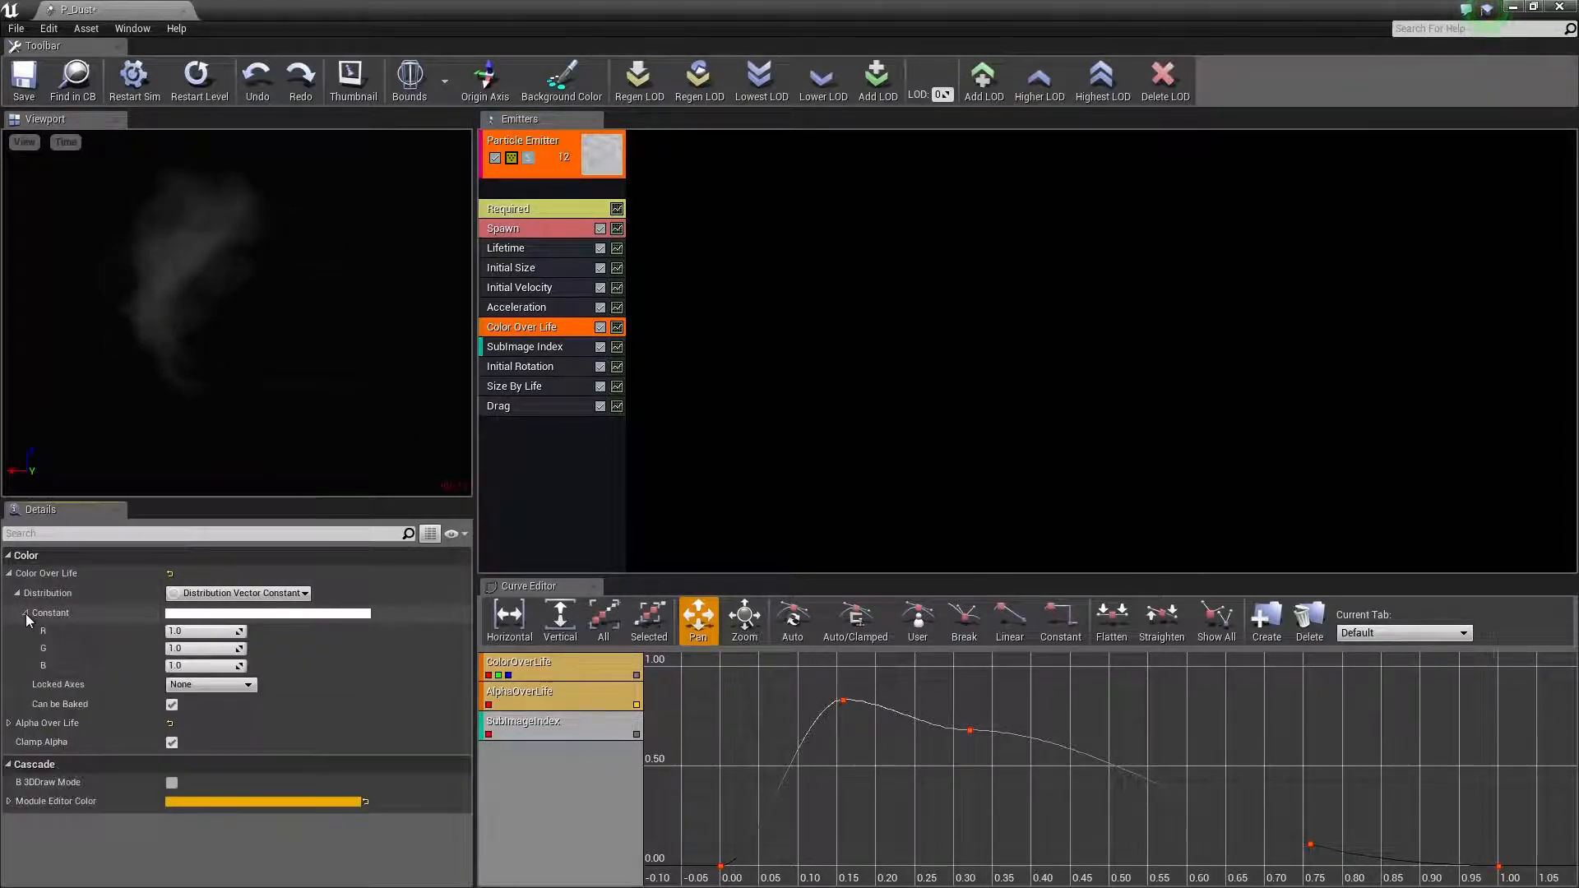
{"action": "left_click", "coordinate": [191, 650]}
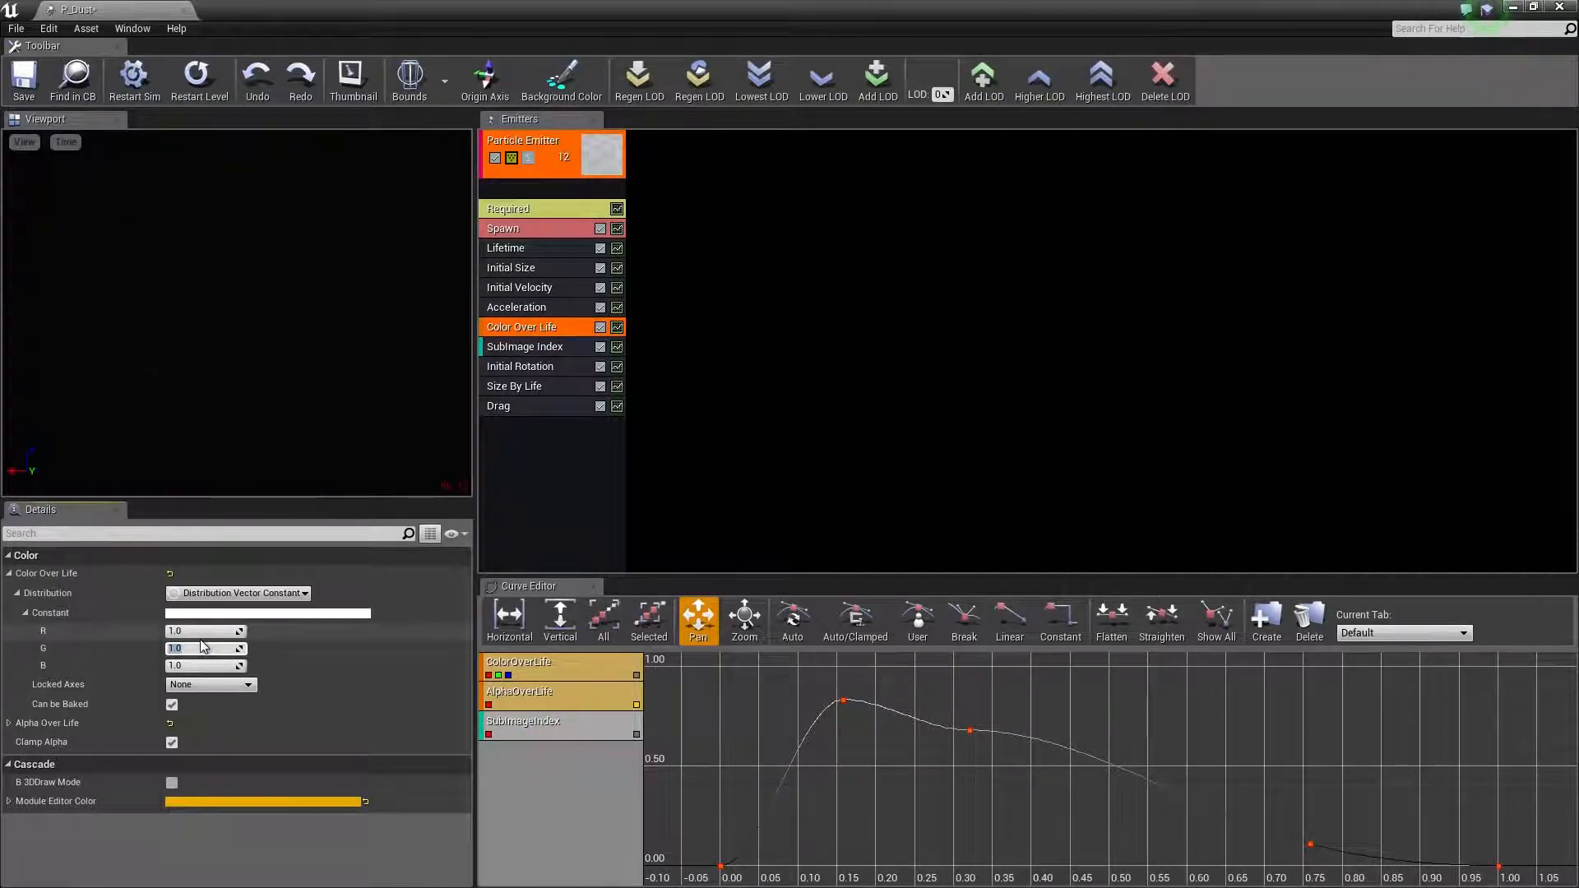
{"action": "type", "text": "0.7"}
{"action": "key", "text": "Return"}
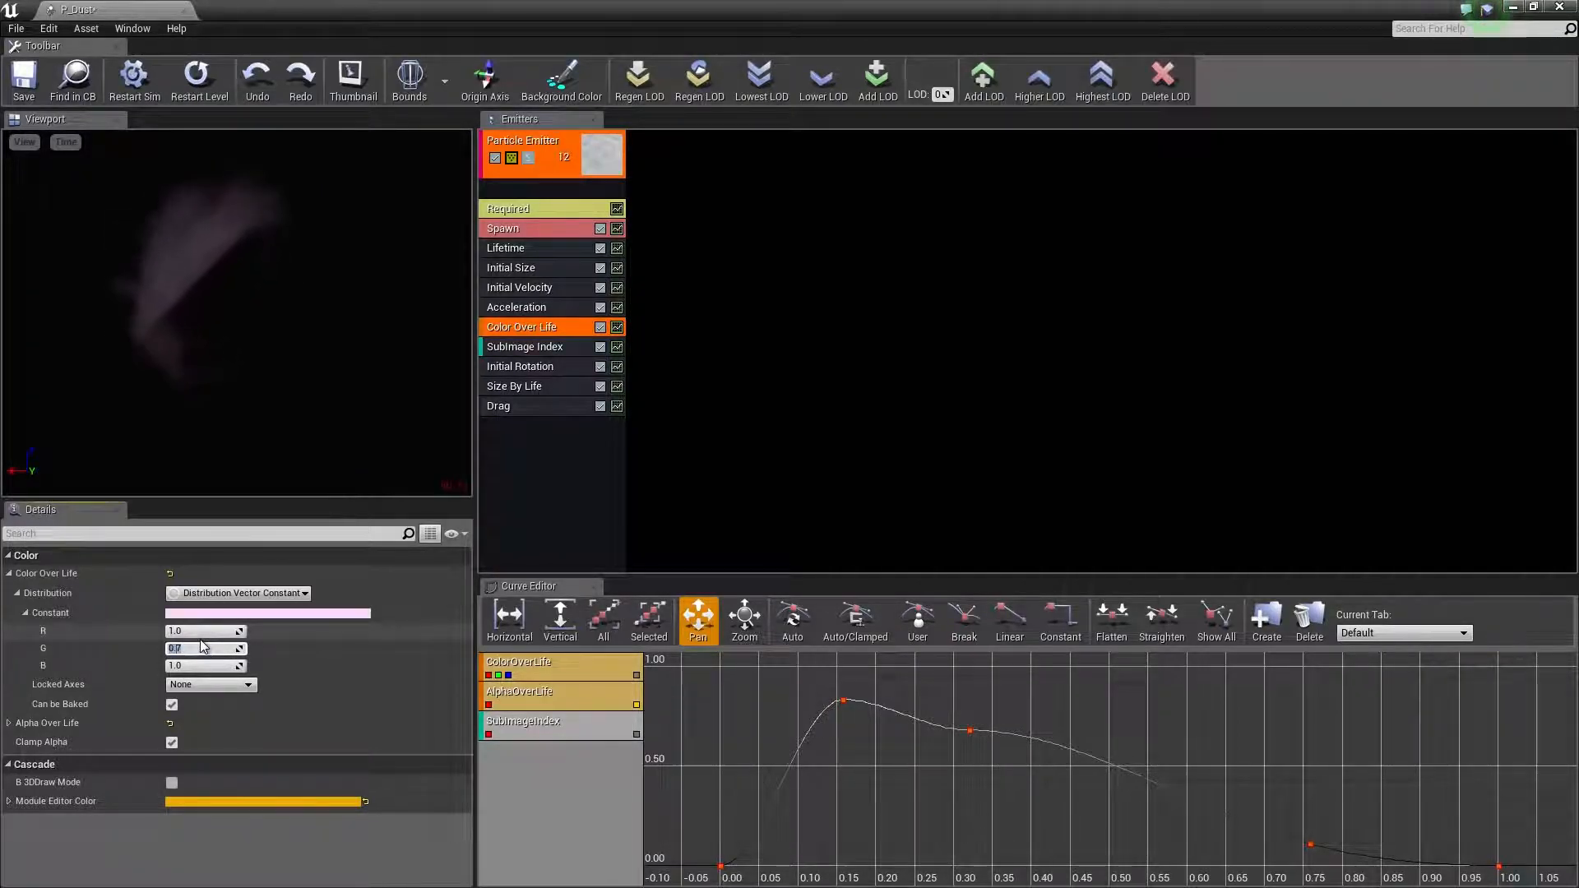
{"action": "left_click", "coordinate": [192, 665]}
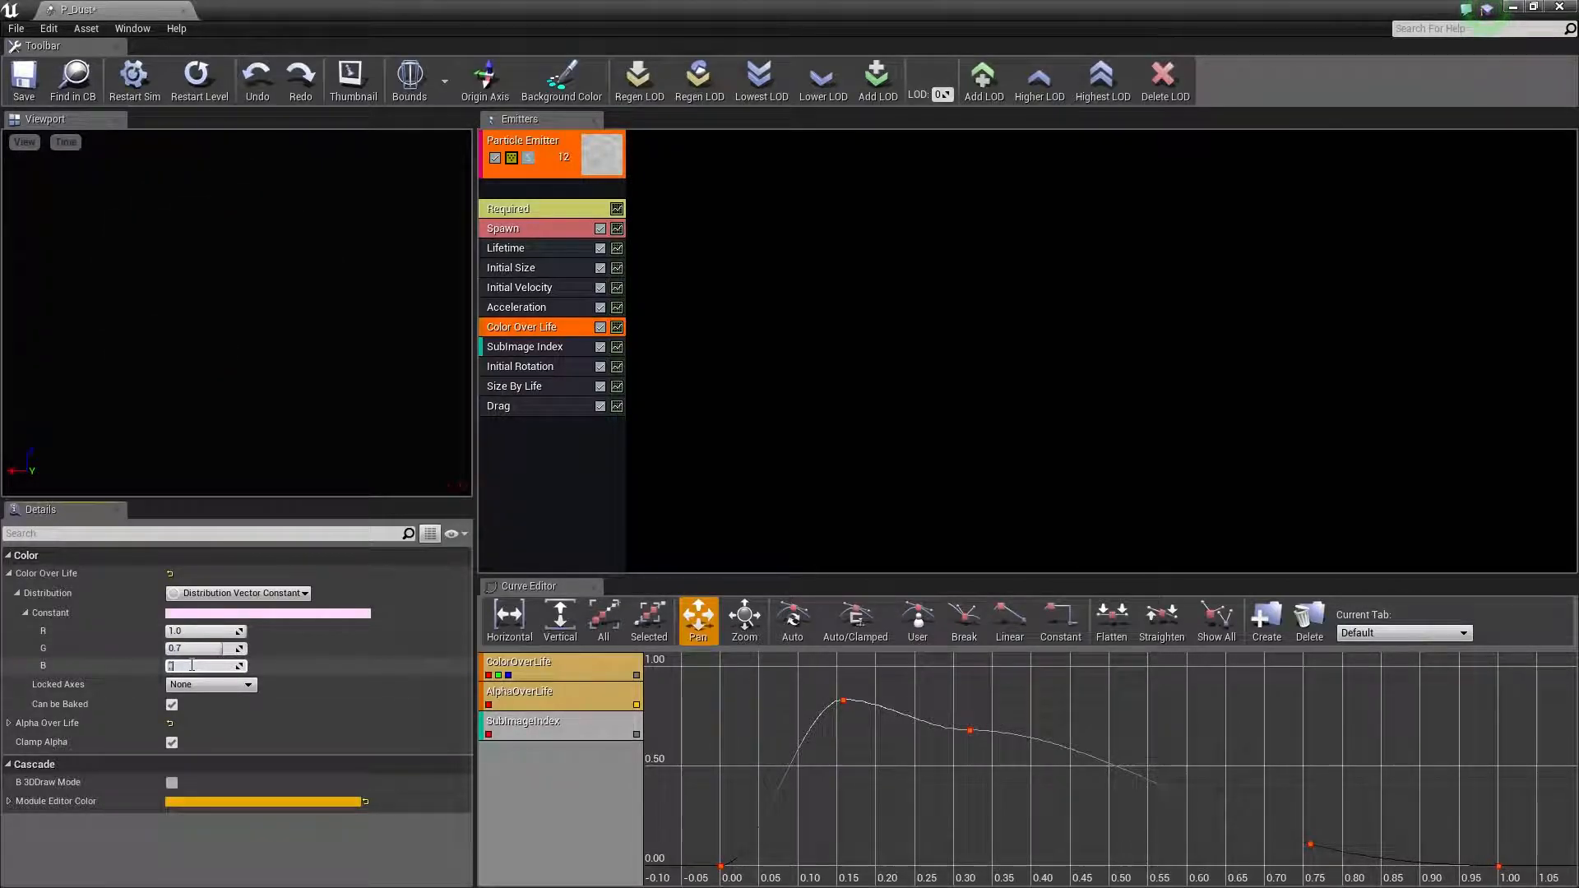
{"action": "type", "text": "0.5"}
{"action": "key", "text": "Return"}
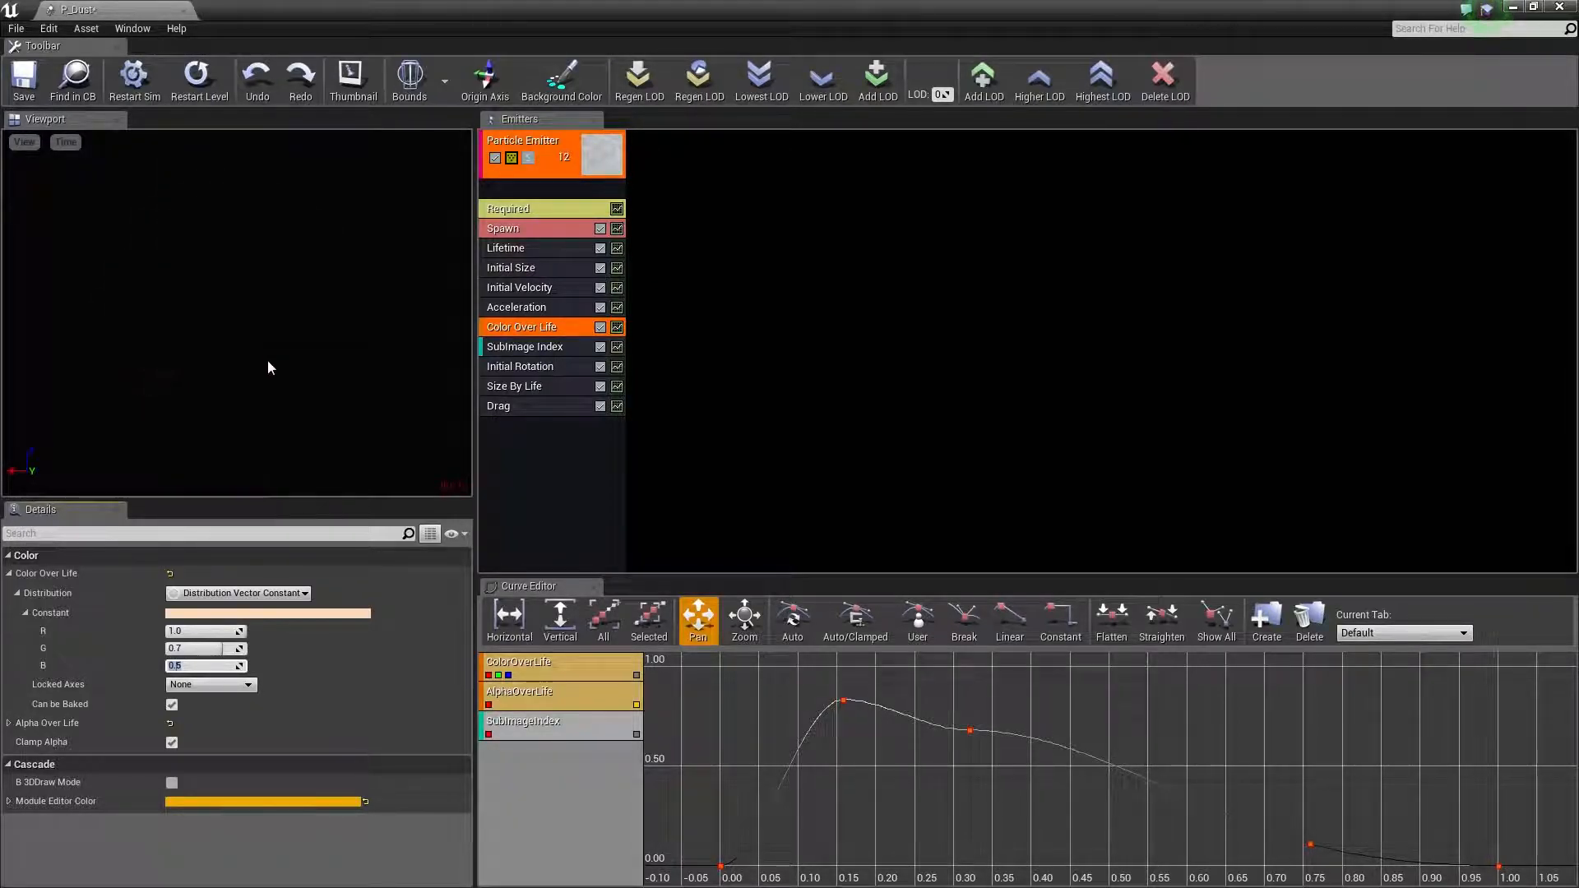
Expand Alpha Over Life, display the Color Over Life curves for editing, and undo a trial move of the green color key.
{"action": "left_click", "coordinate": [8, 724]}
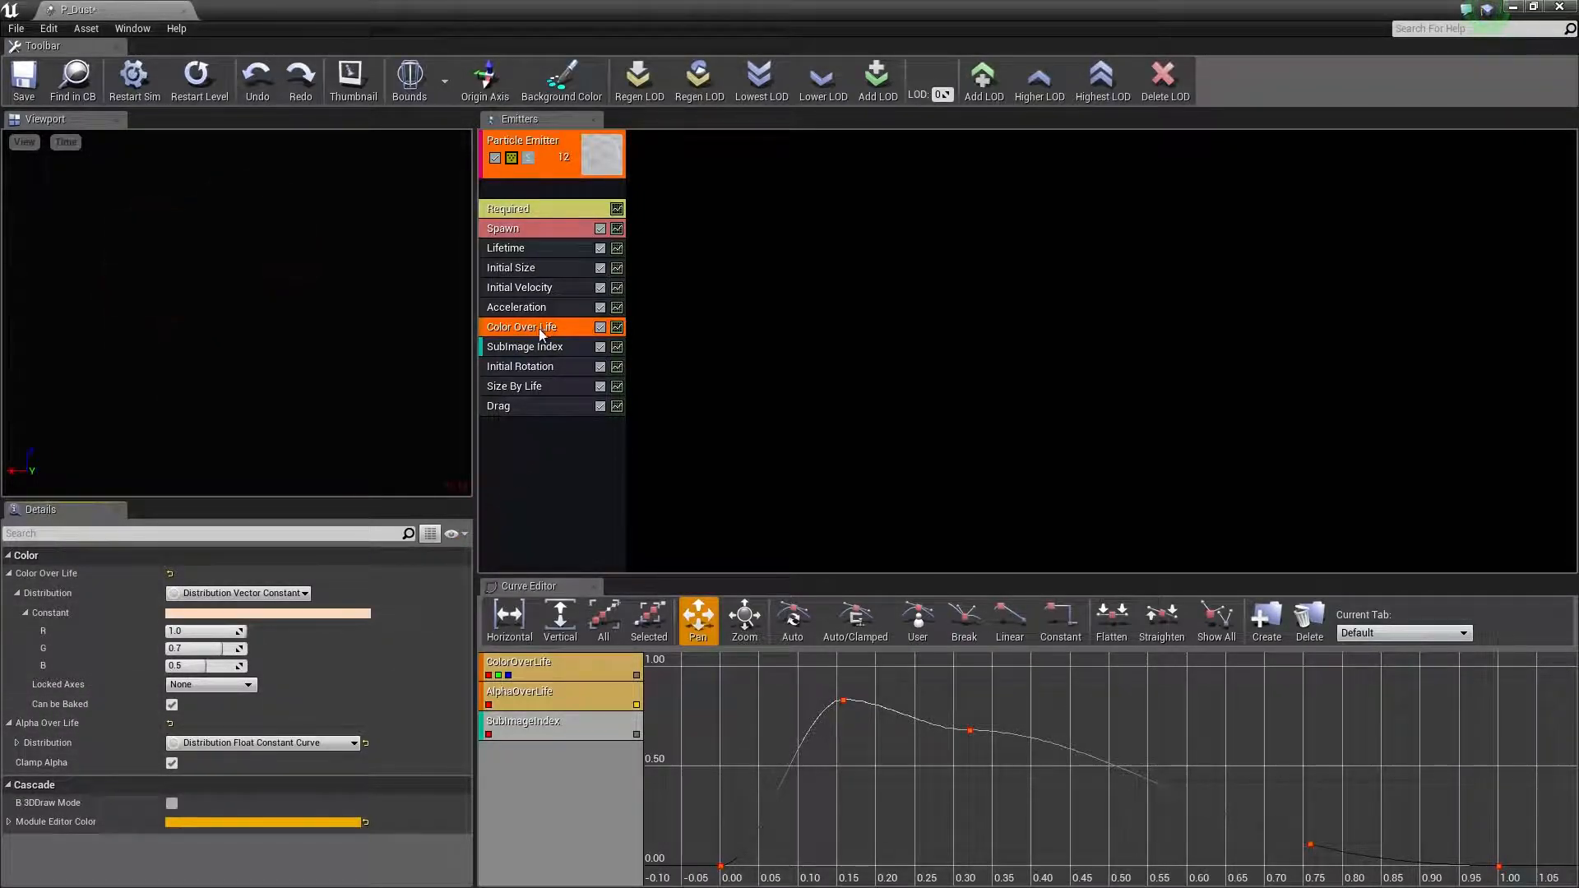
{"action": "left_click", "coordinate": [617, 328]}
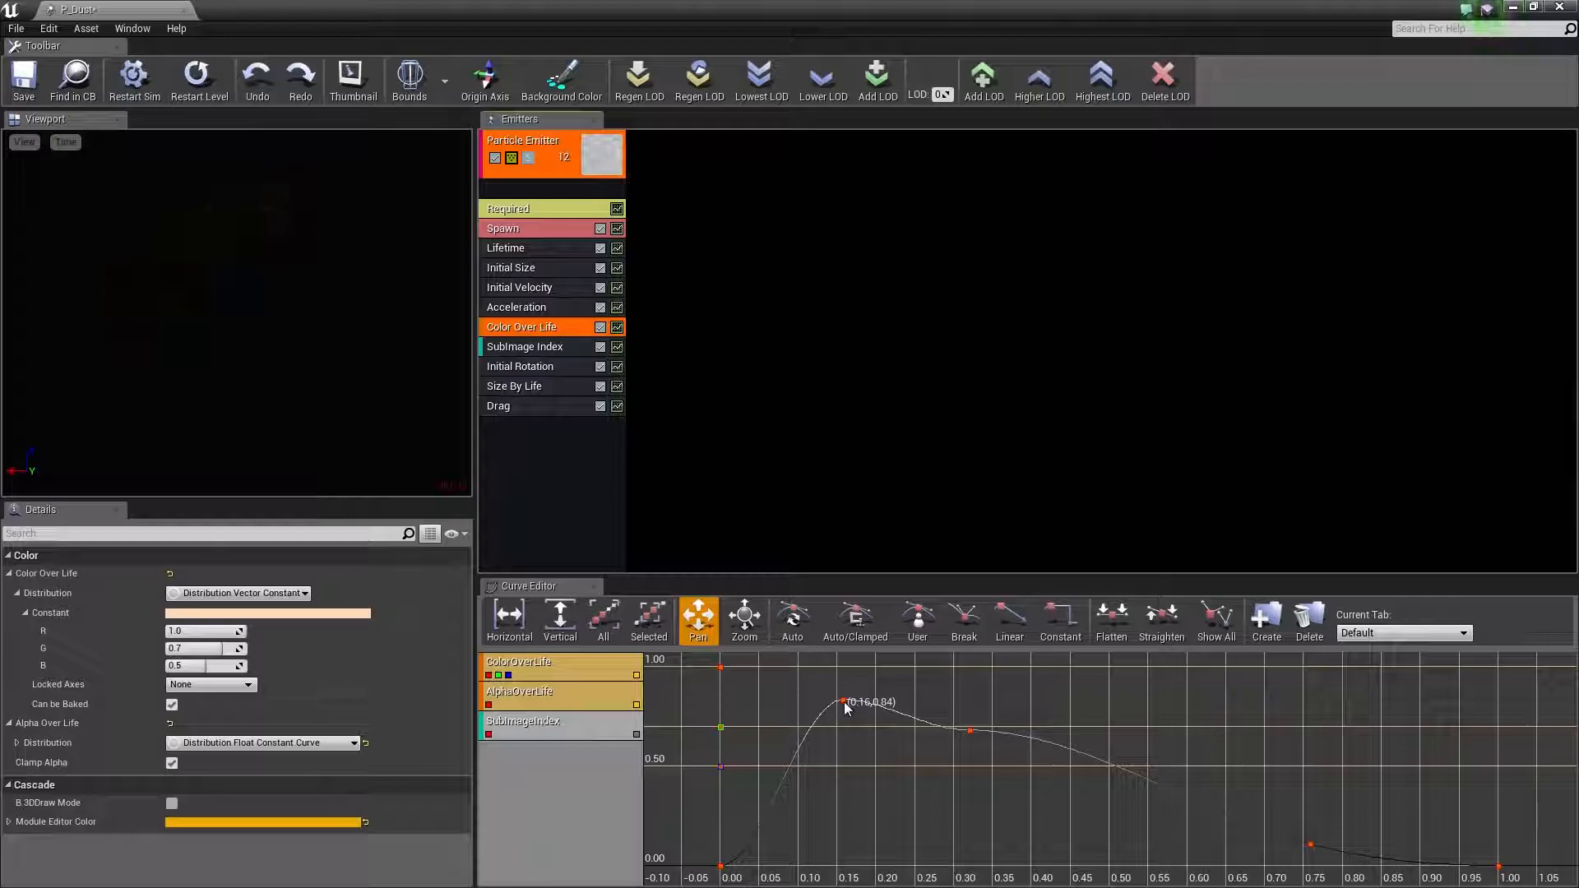
{"action": "mouse_move", "coordinate": [720, 730]}
{"action": "left_mouse_down"}
{"action": "mouse_move", "coordinate": [730, 700]}
{"action": "mouse_move", "coordinate": [723, 745]}
{"action": "left_mouse_up"}
{"action": "key", "text": "ctrl+z"}
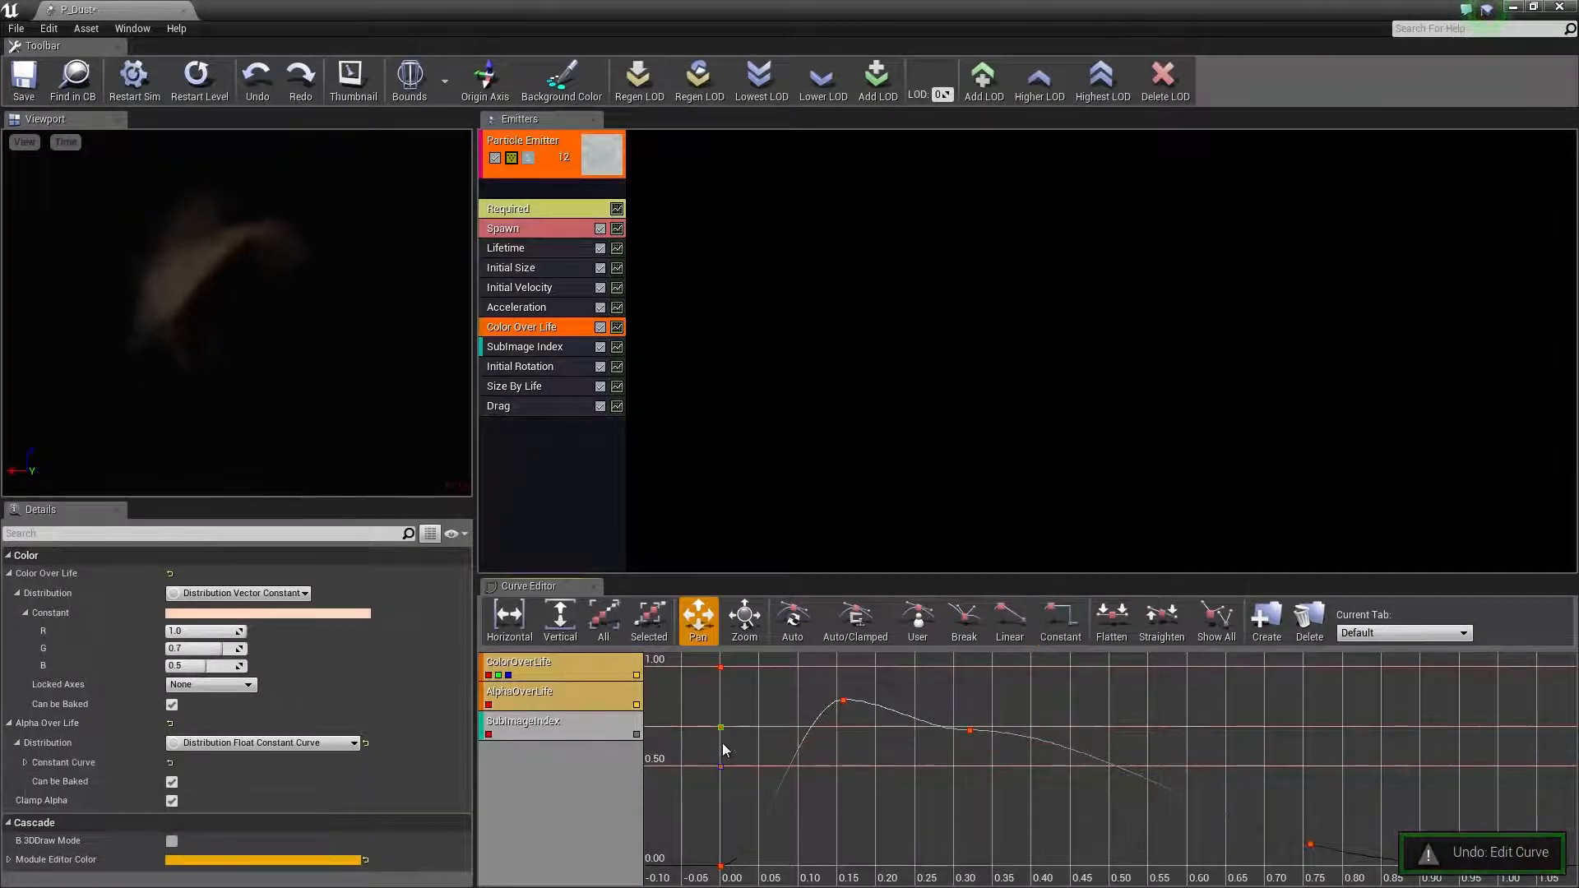
Lower the AlphaOverLife curve's two highest keys to about 0.45 at time 0.16 and about 0.5 at time 0.32.
{"action": "left_click", "coordinate": [844, 703]}
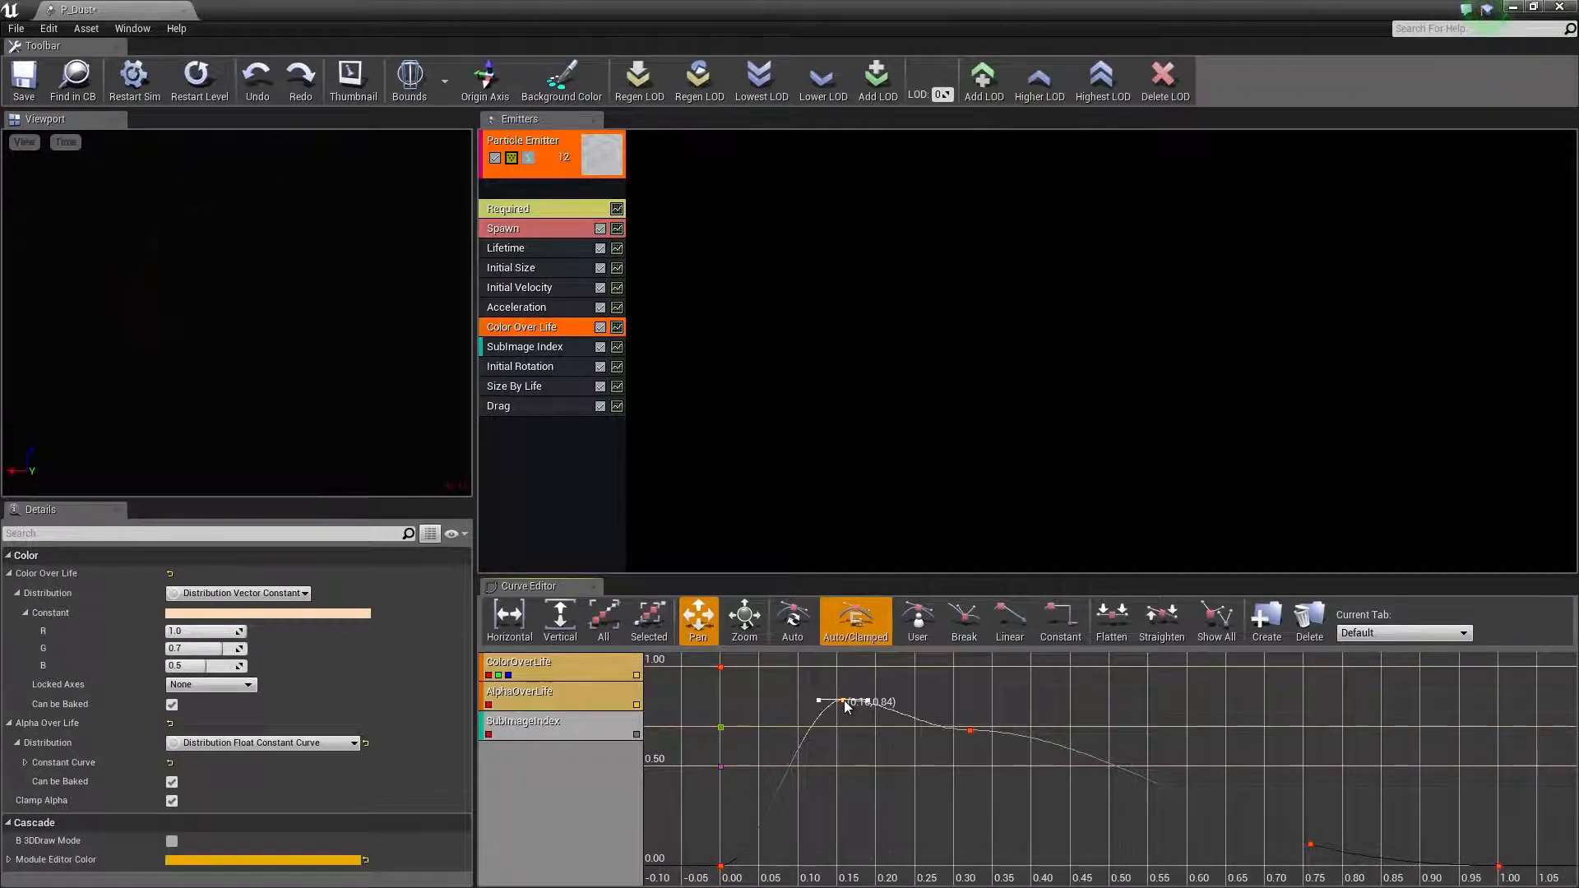
{"action": "left_click_drag", "start_coordinate": [847, 705], "coordinate": [851, 771]}
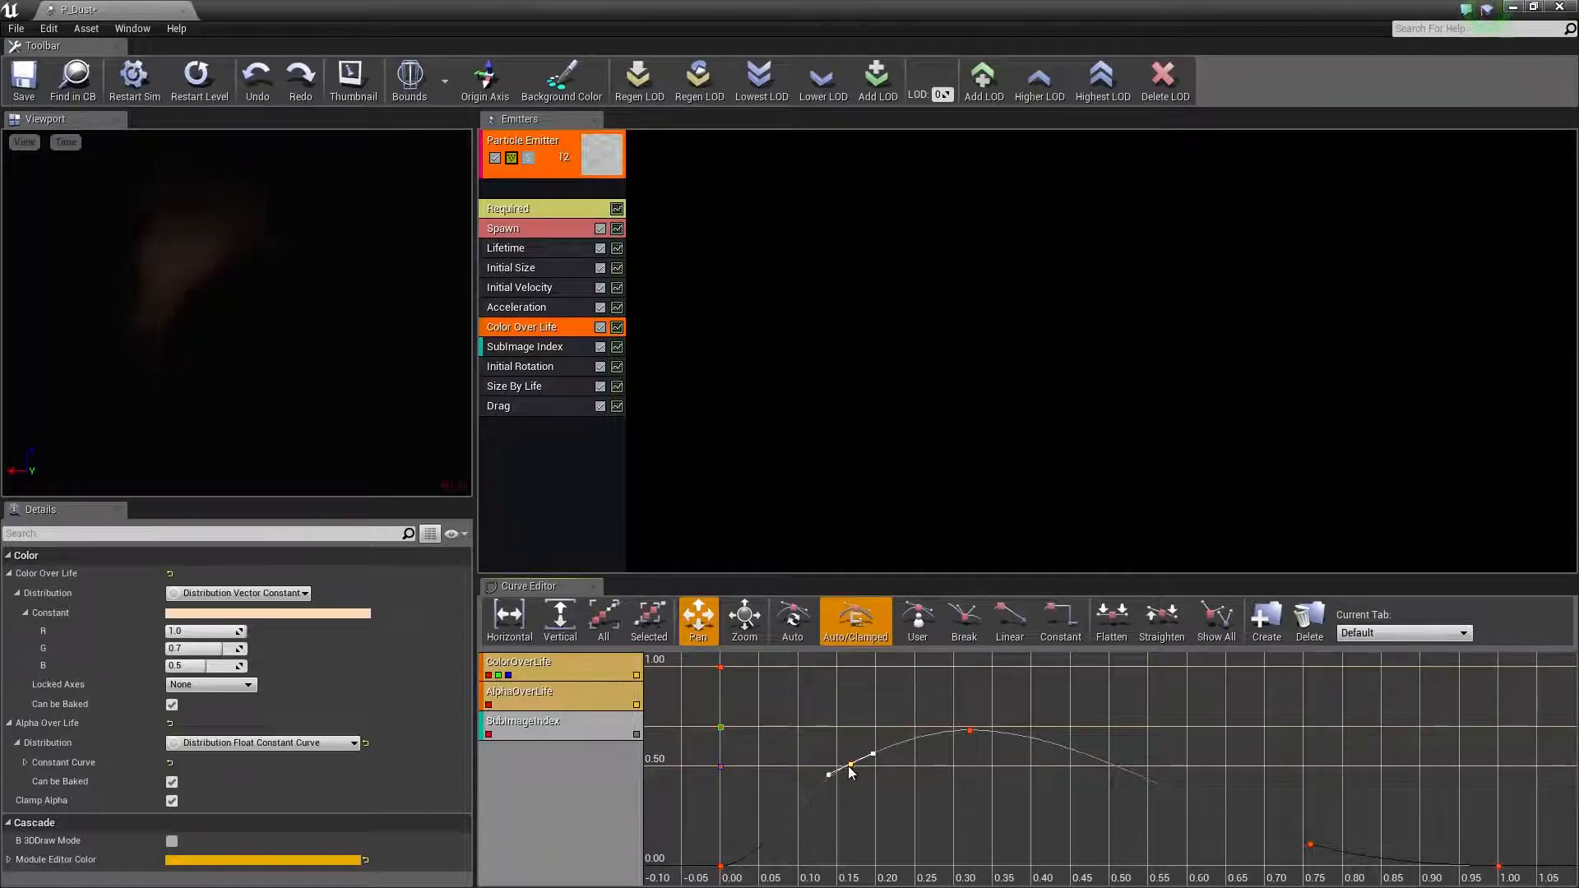
{"action": "left_click", "coordinate": [970, 730]}
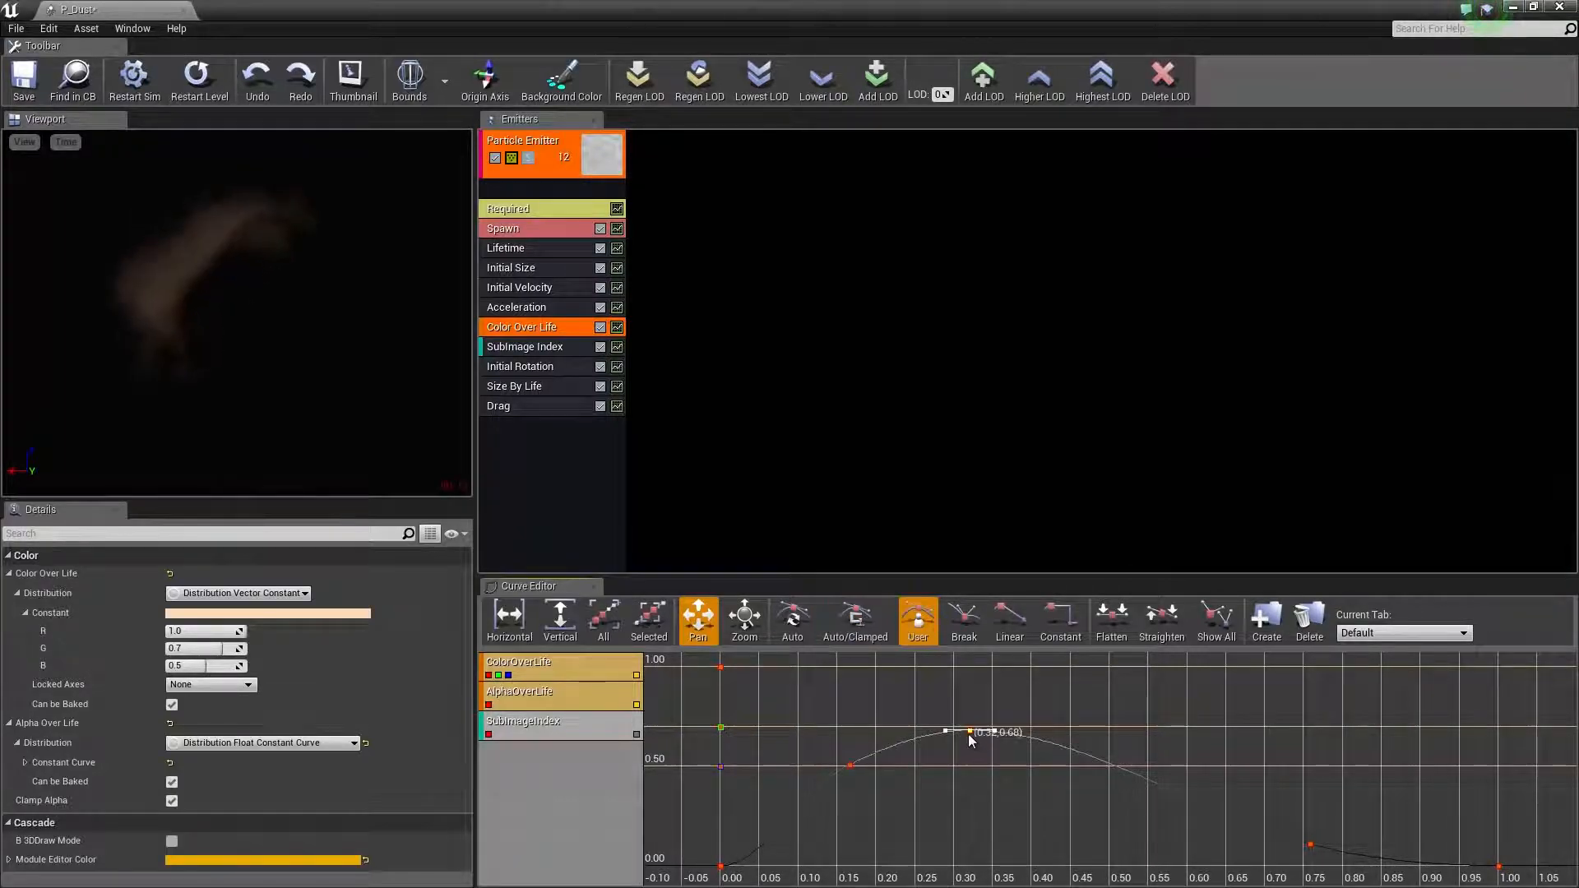
{"action": "left_click_drag", "start_coordinate": [970, 730], "coordinate": [971, 763]}
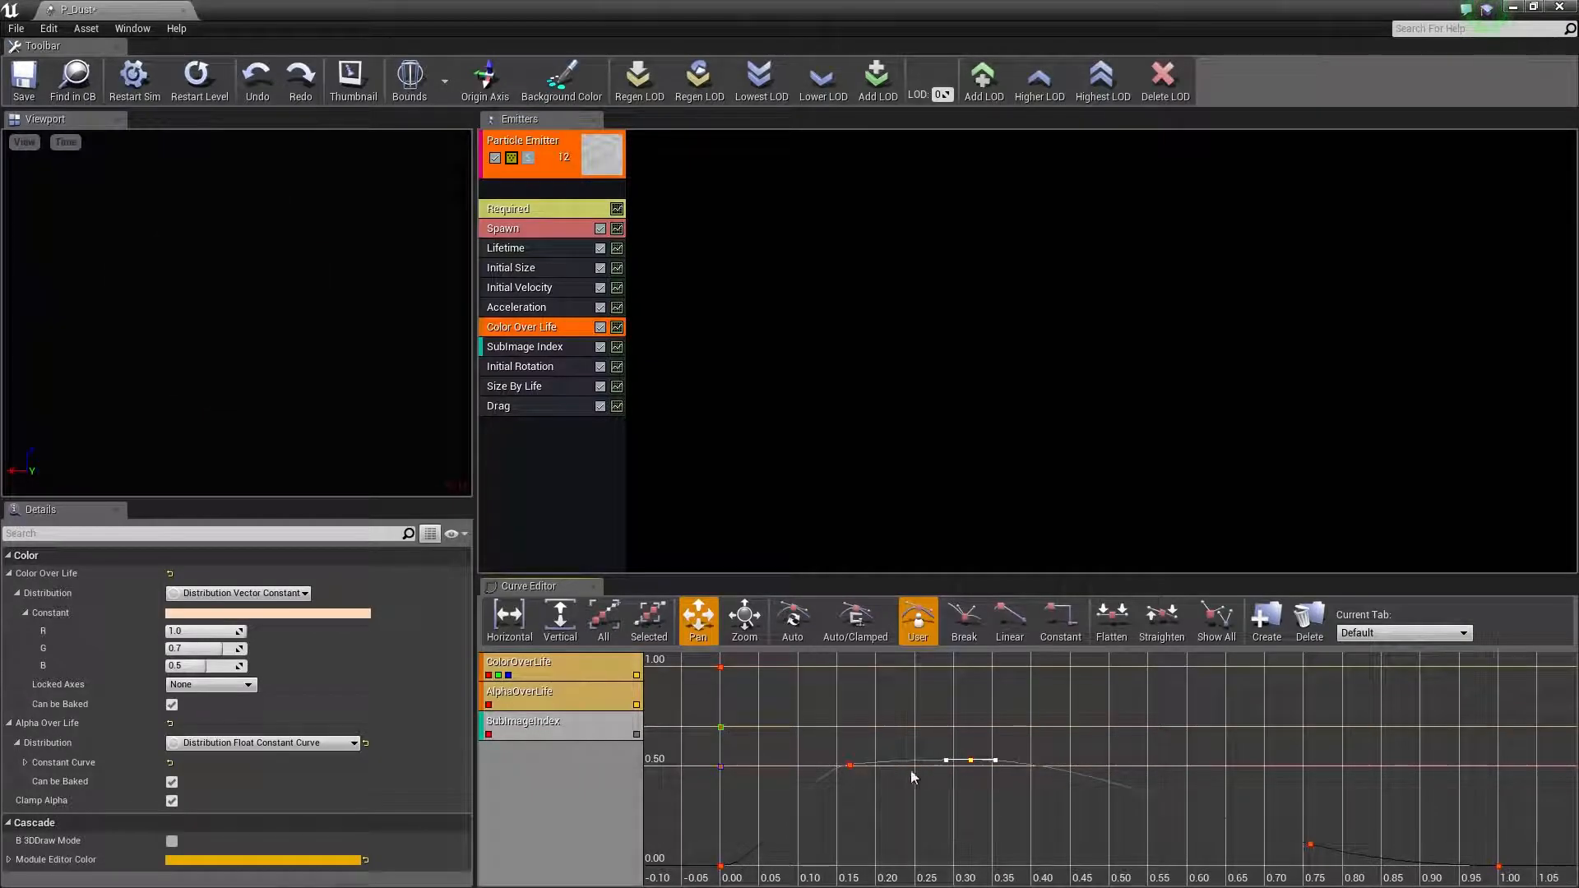
{"action": "left_click_drag", "start_coordinate": [848, 771], "coordinate": [849, 779]}
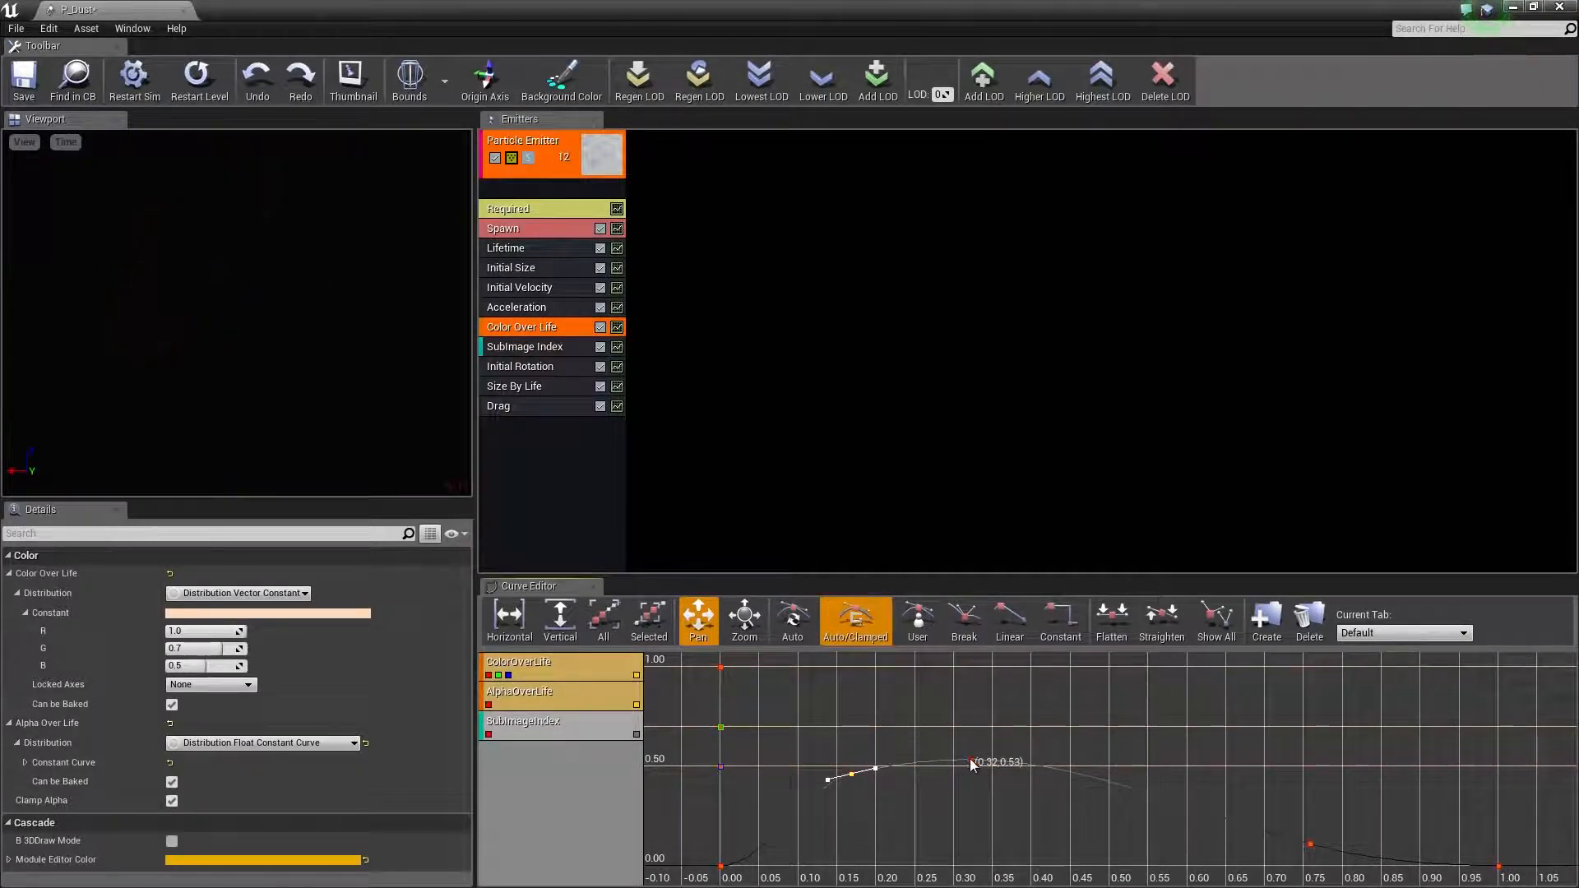
{"action": "left_click_drag", "start_coordinate": [974, 764], "coordinate": [974, 774]}
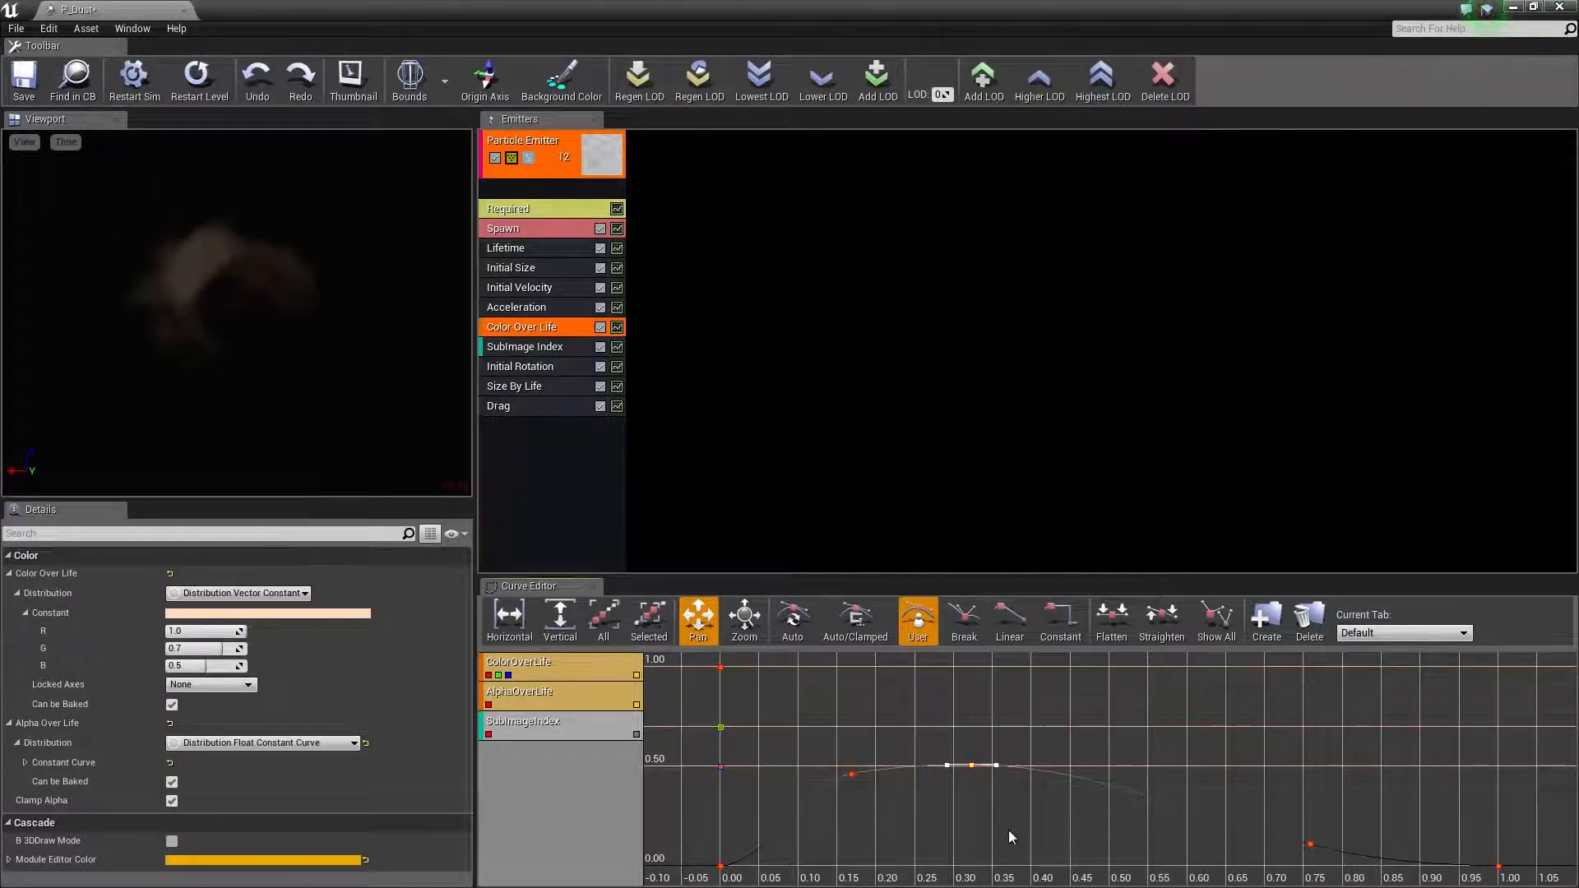
{"action": "left_click_drag", "start_coordinate": [951, 767], "coordinate": [956, 772]}
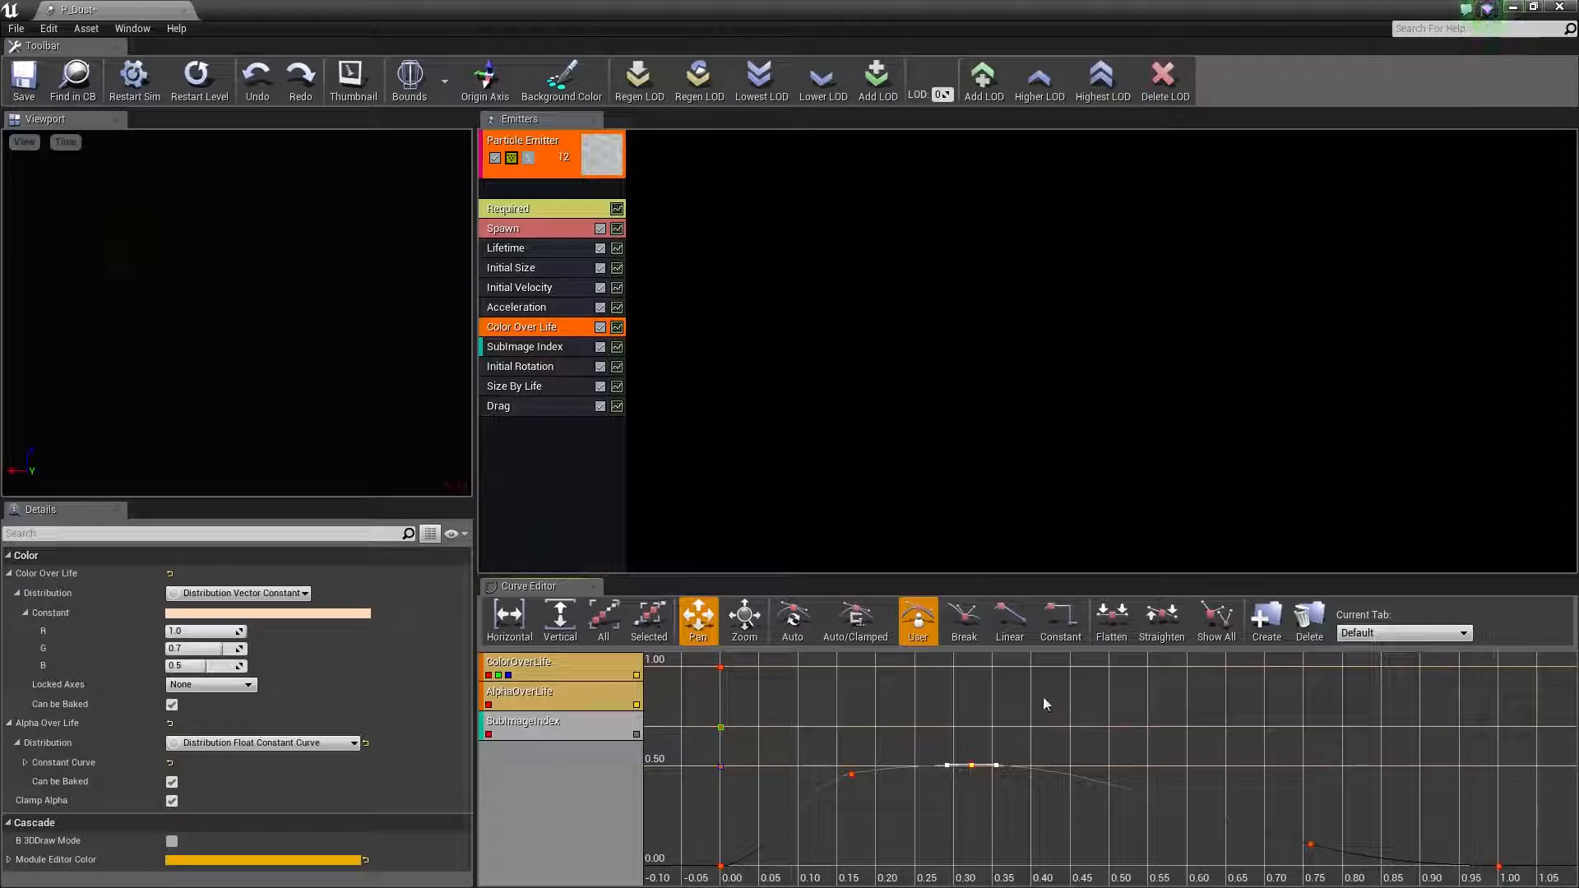
Set the Drag module's Drag Coefficient constant to 5.0.
{"action": "left_click", "coordinate": [524, 406]}
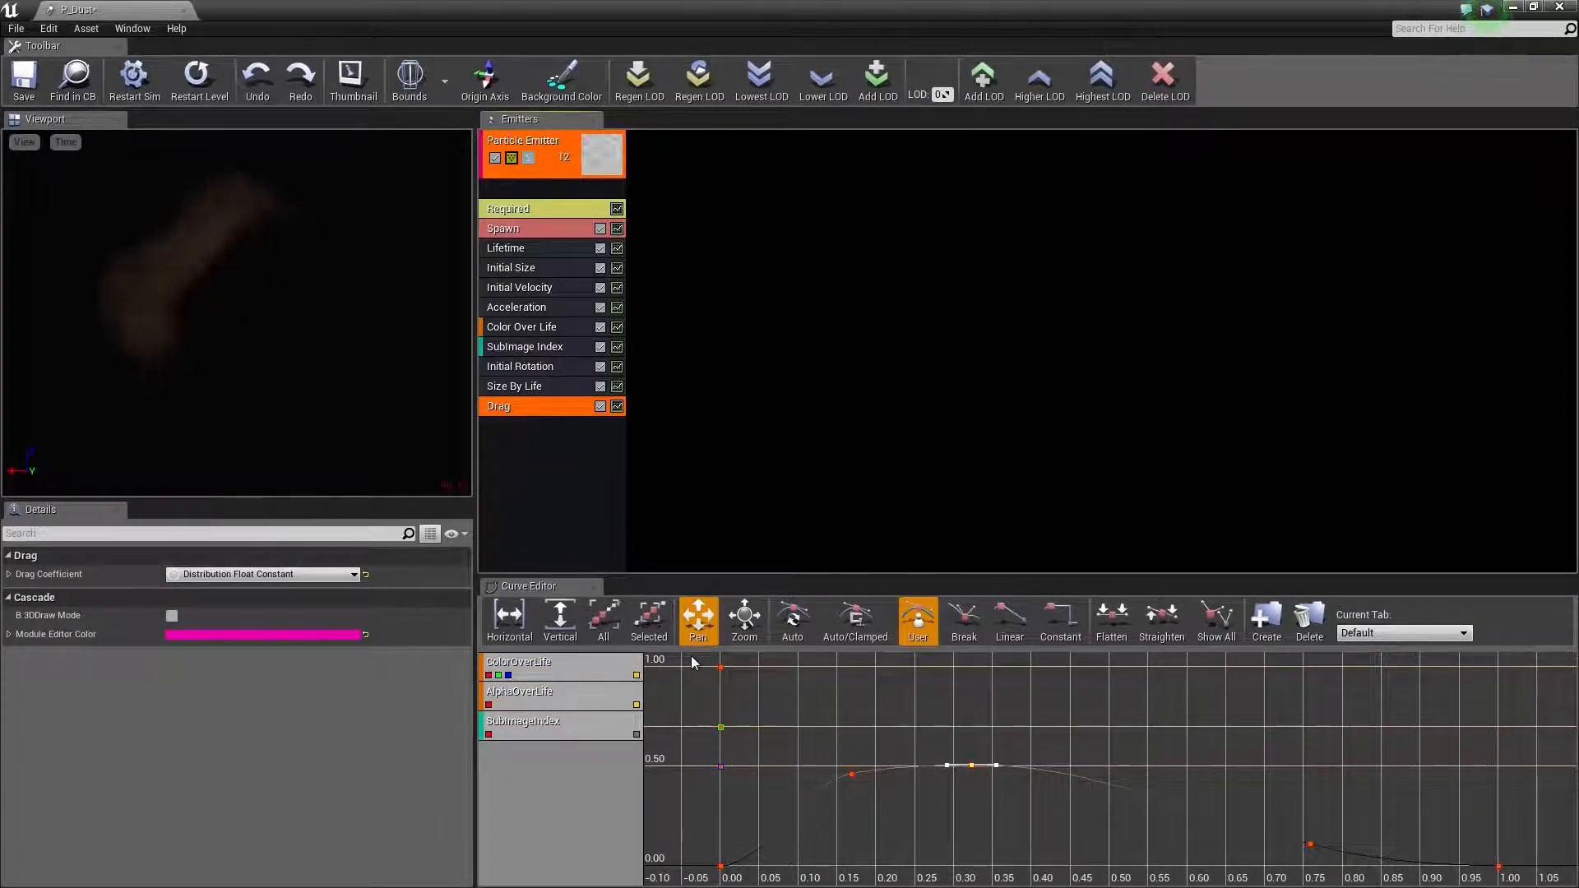
{"action": "left_click", "coordinate": [9, 575]}
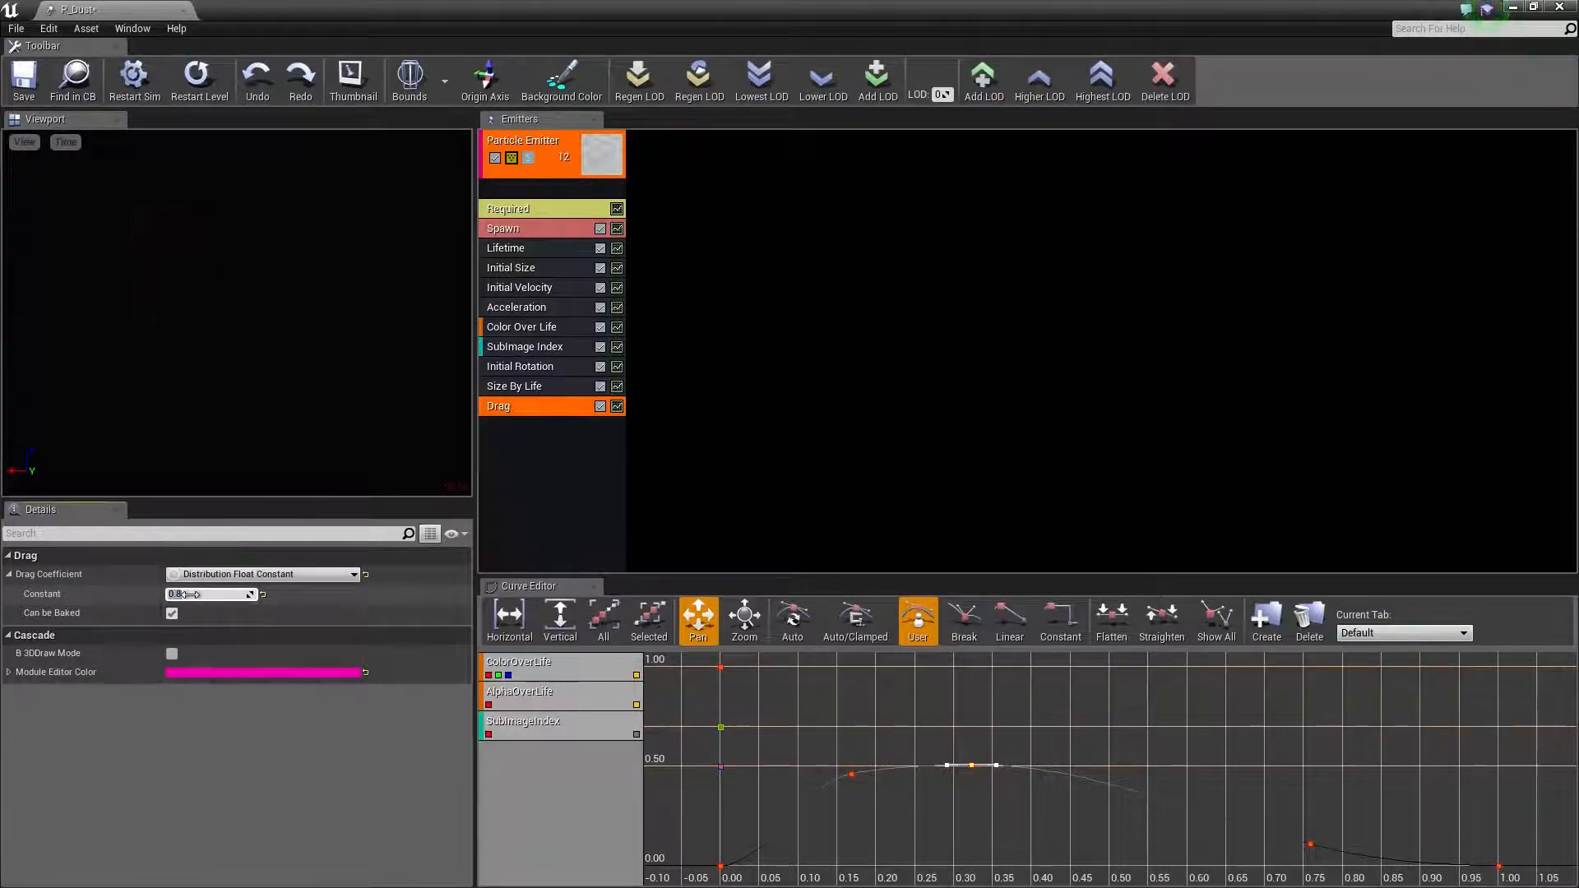
{"action": "type", "text": "5"}
{"action": "key", "text": "Return"}
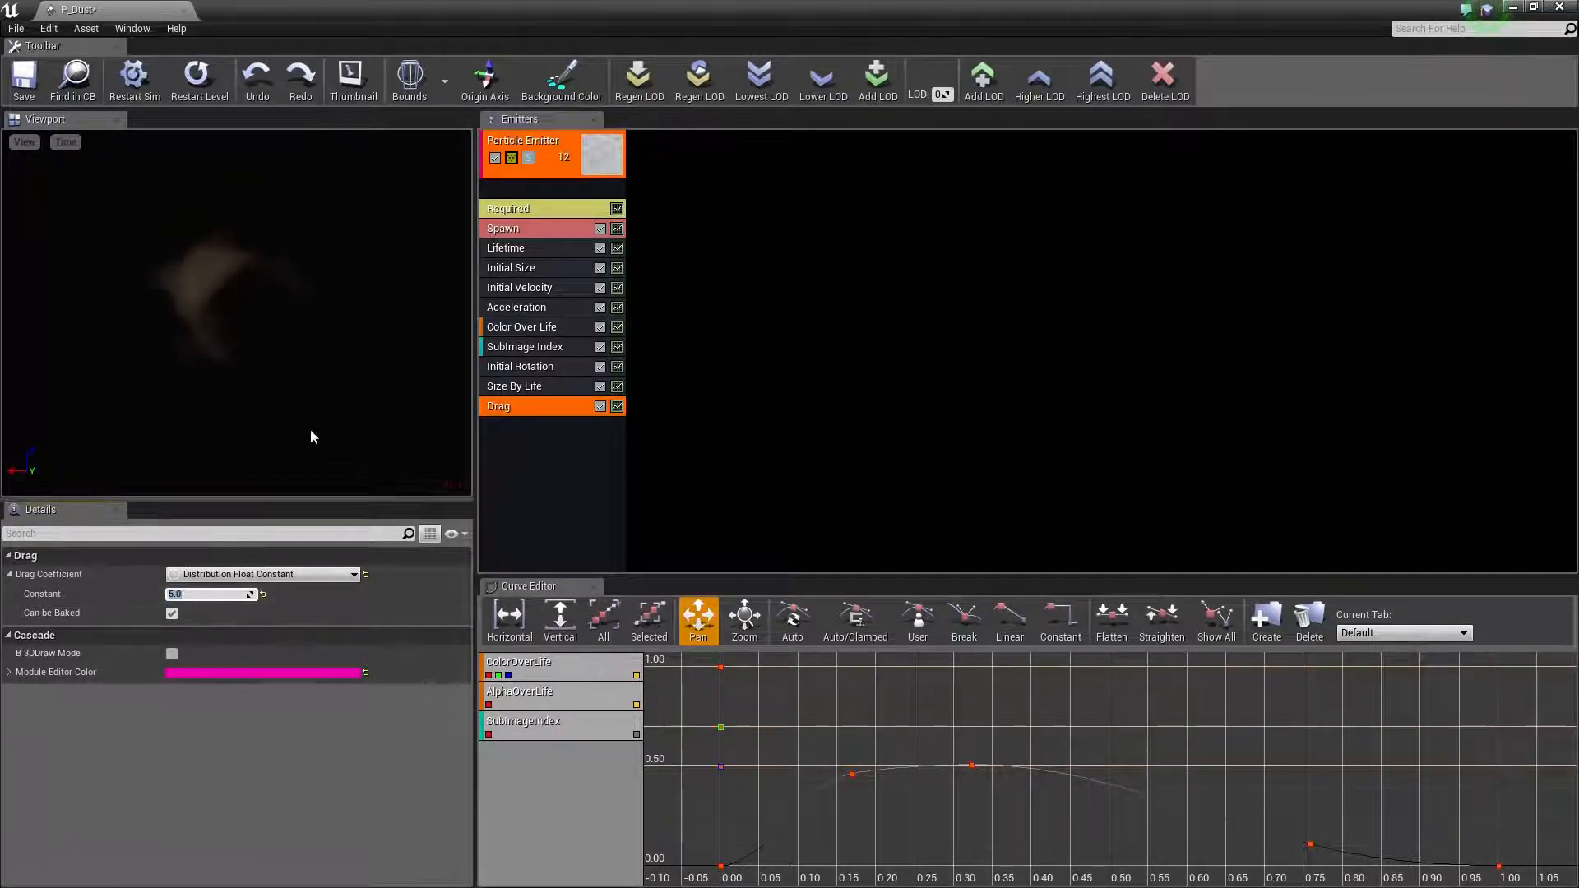
Set the Initial Velocity module's Start Velocity Max to X 100, Y 100 and Z 50.
{"action": "left_click", "coordinate": [492, 290]}
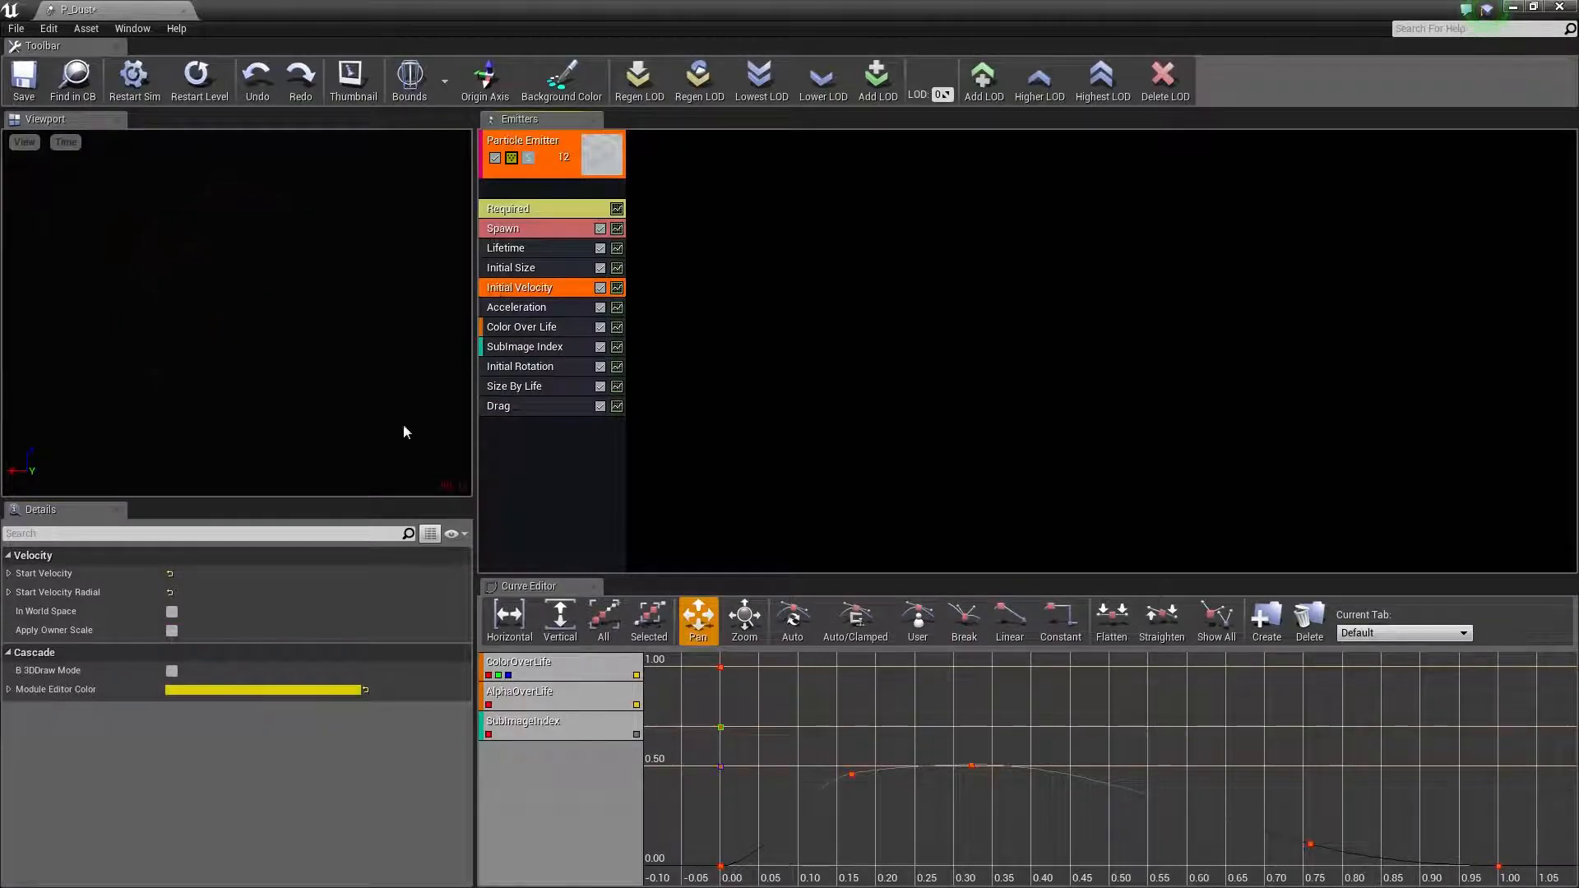
{"action": "left_click", "coordinate": [9, 574]}
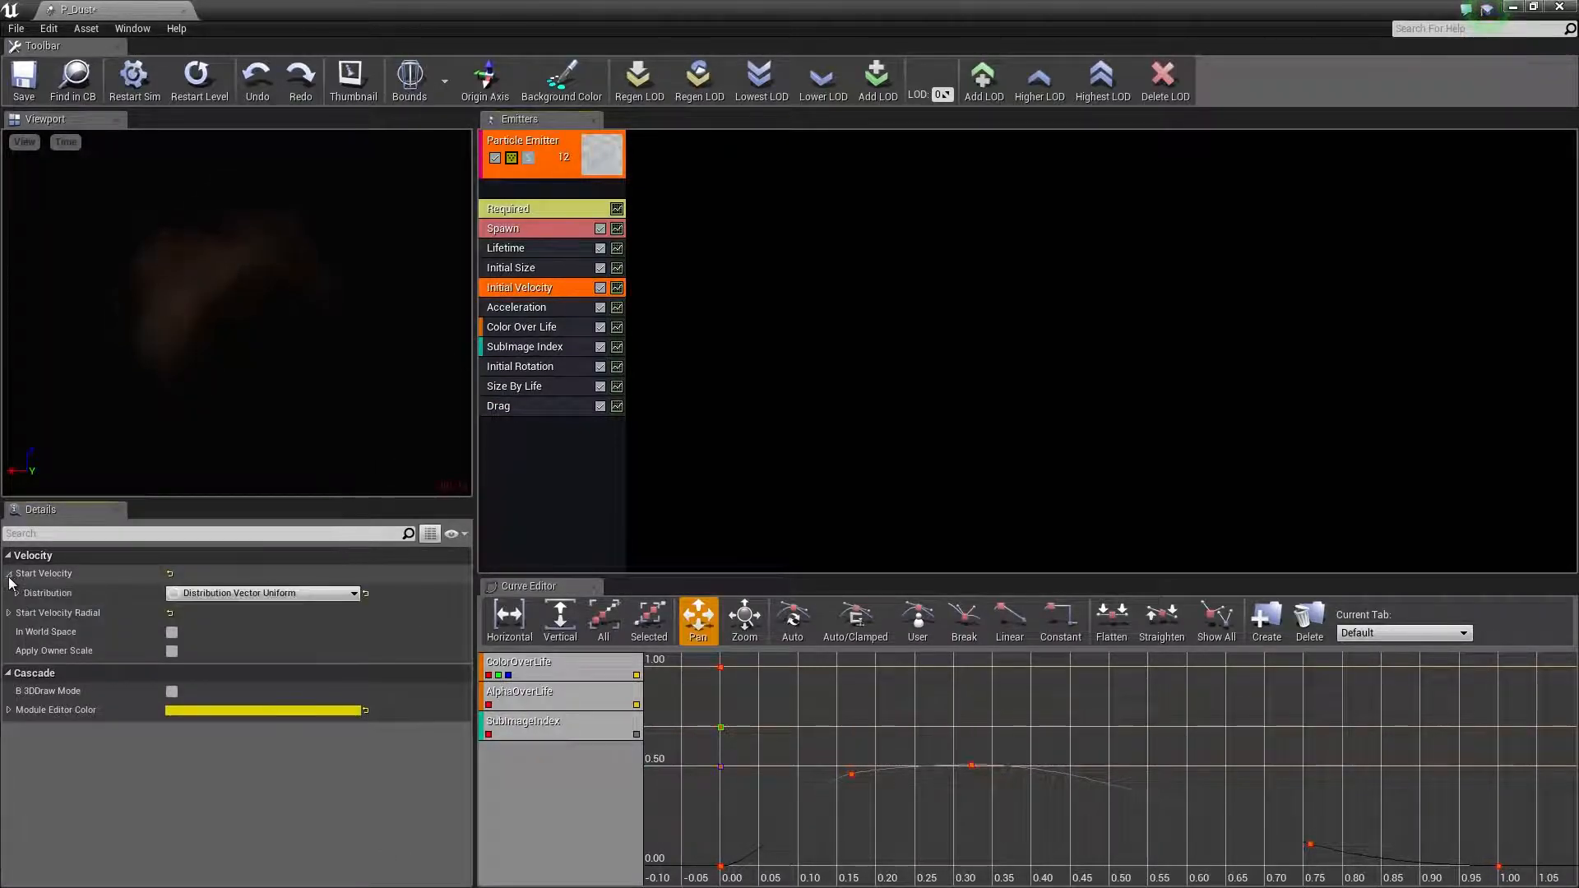
{"action": "left_click", "coordinate": [17, 594]}
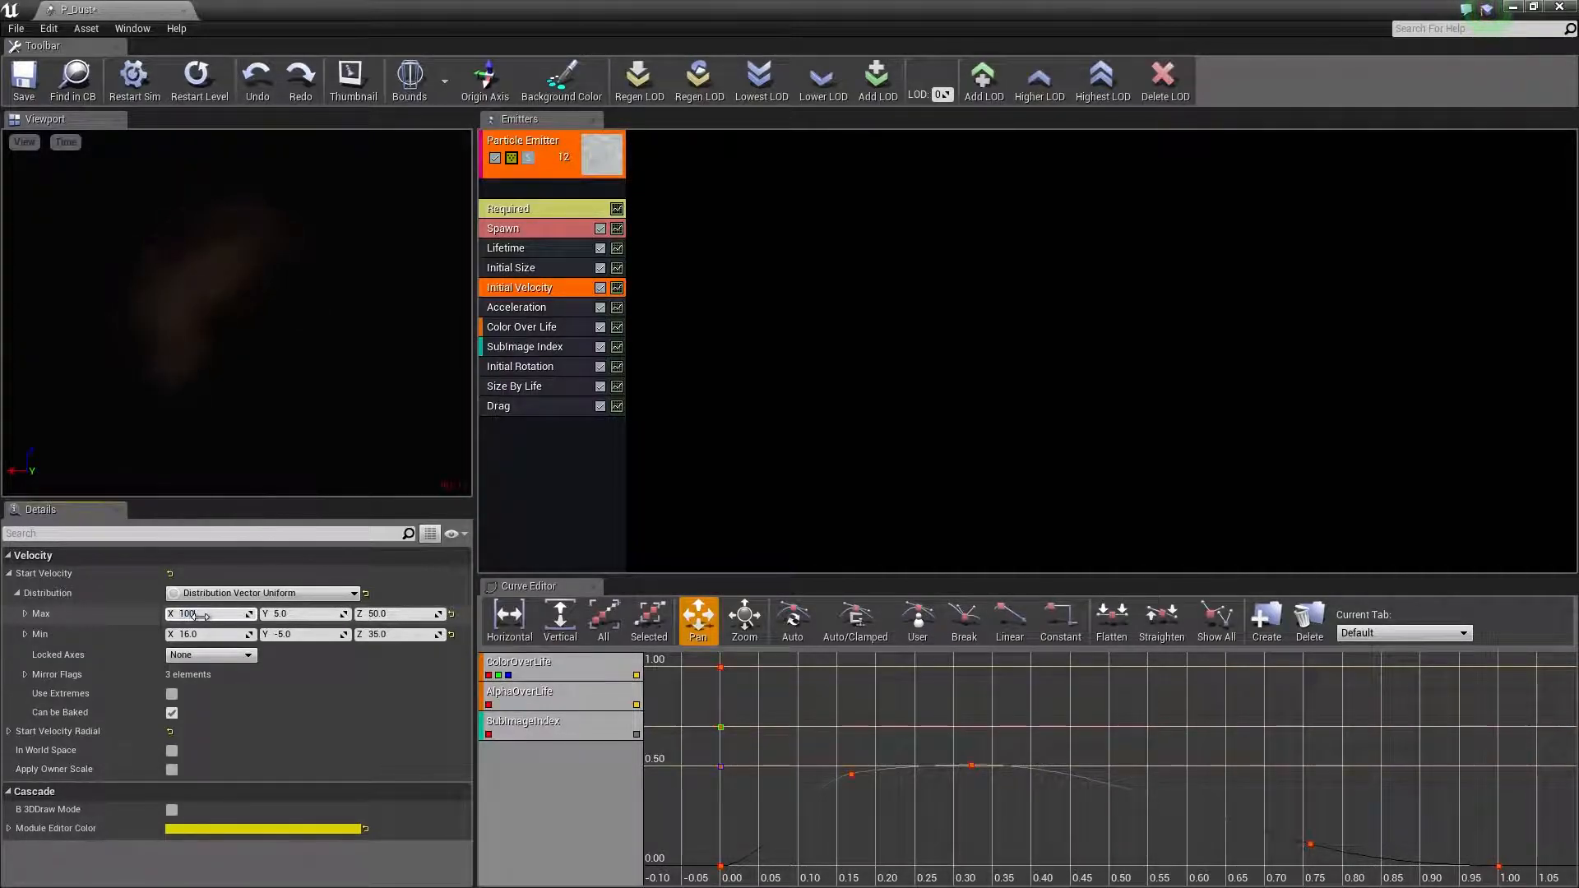
{"action": "key", "text": "Tab"}
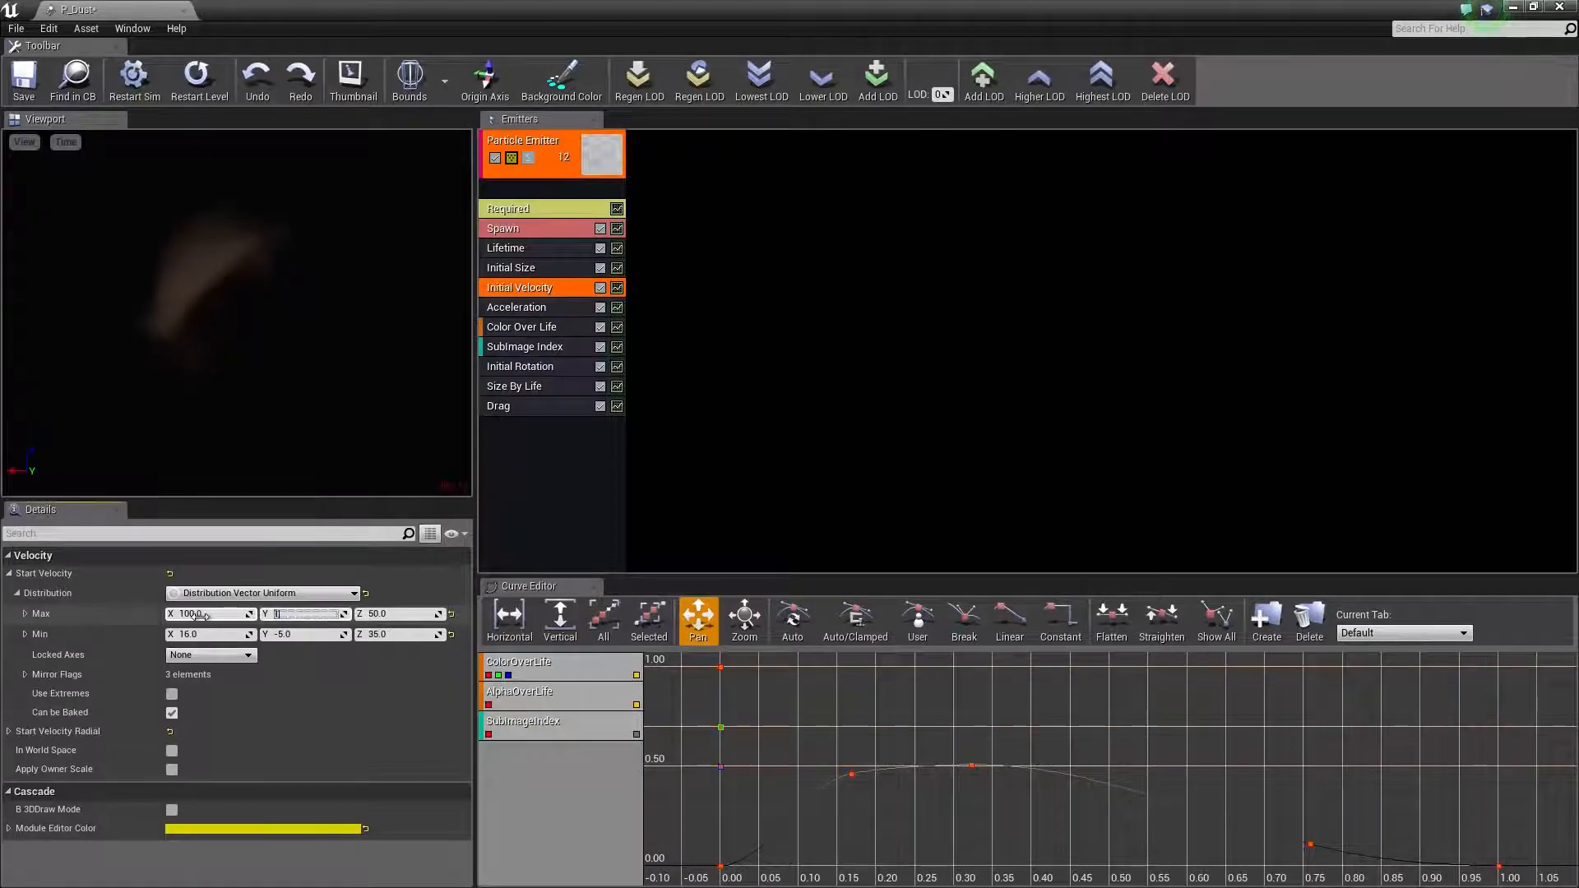
{"action": "type", "text": "100"}
{"action": "key", "text": "Tab"}
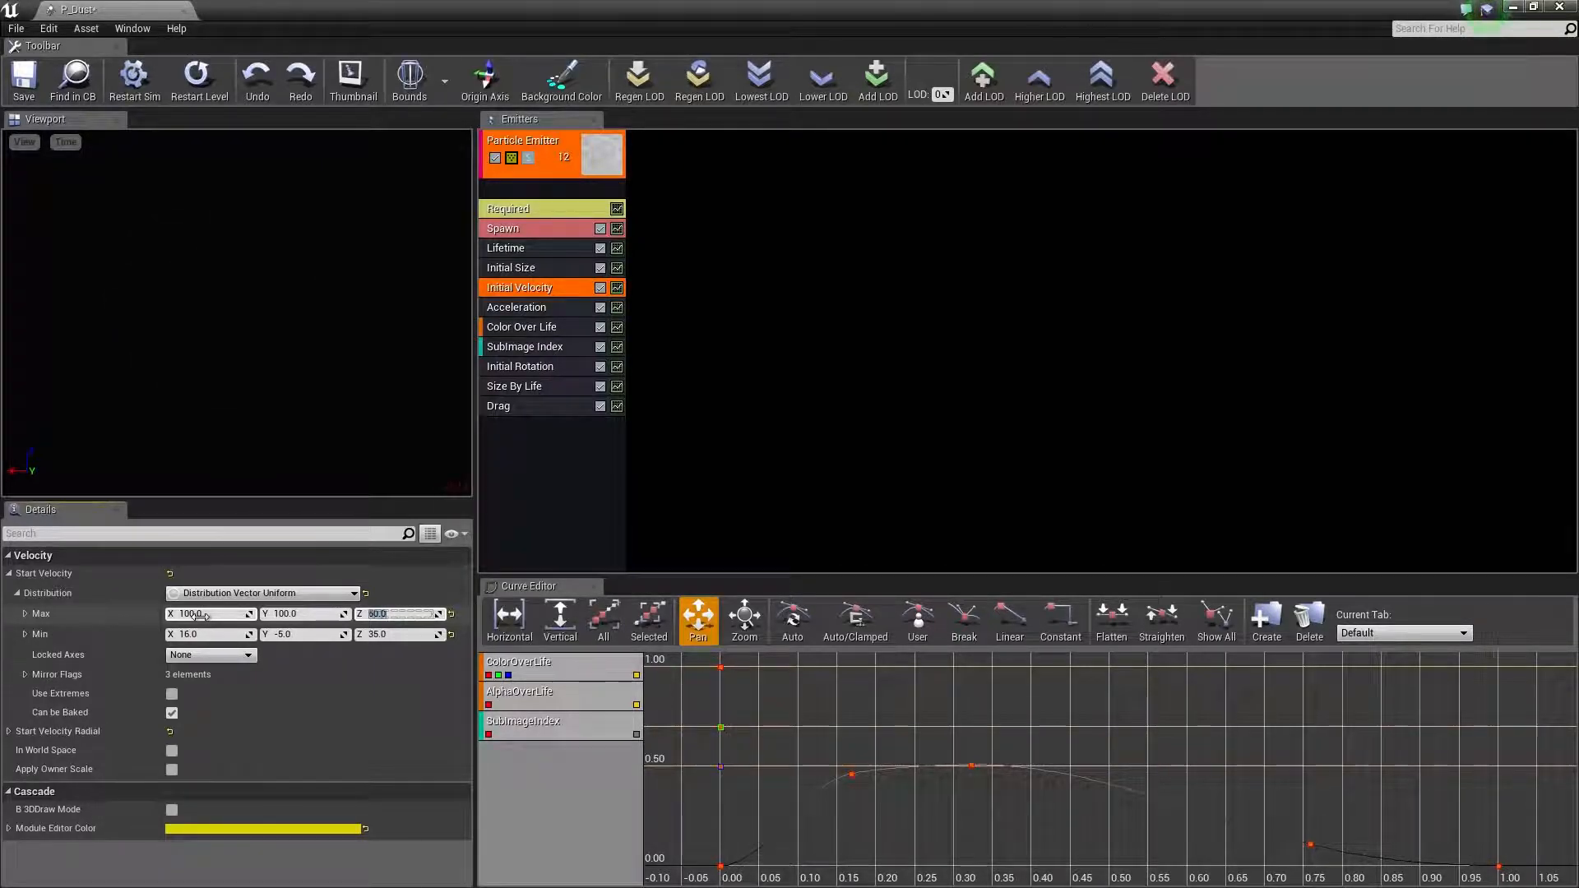
{"action": "type", "text": "50"}
{"action": "key", "text": "Tab"}
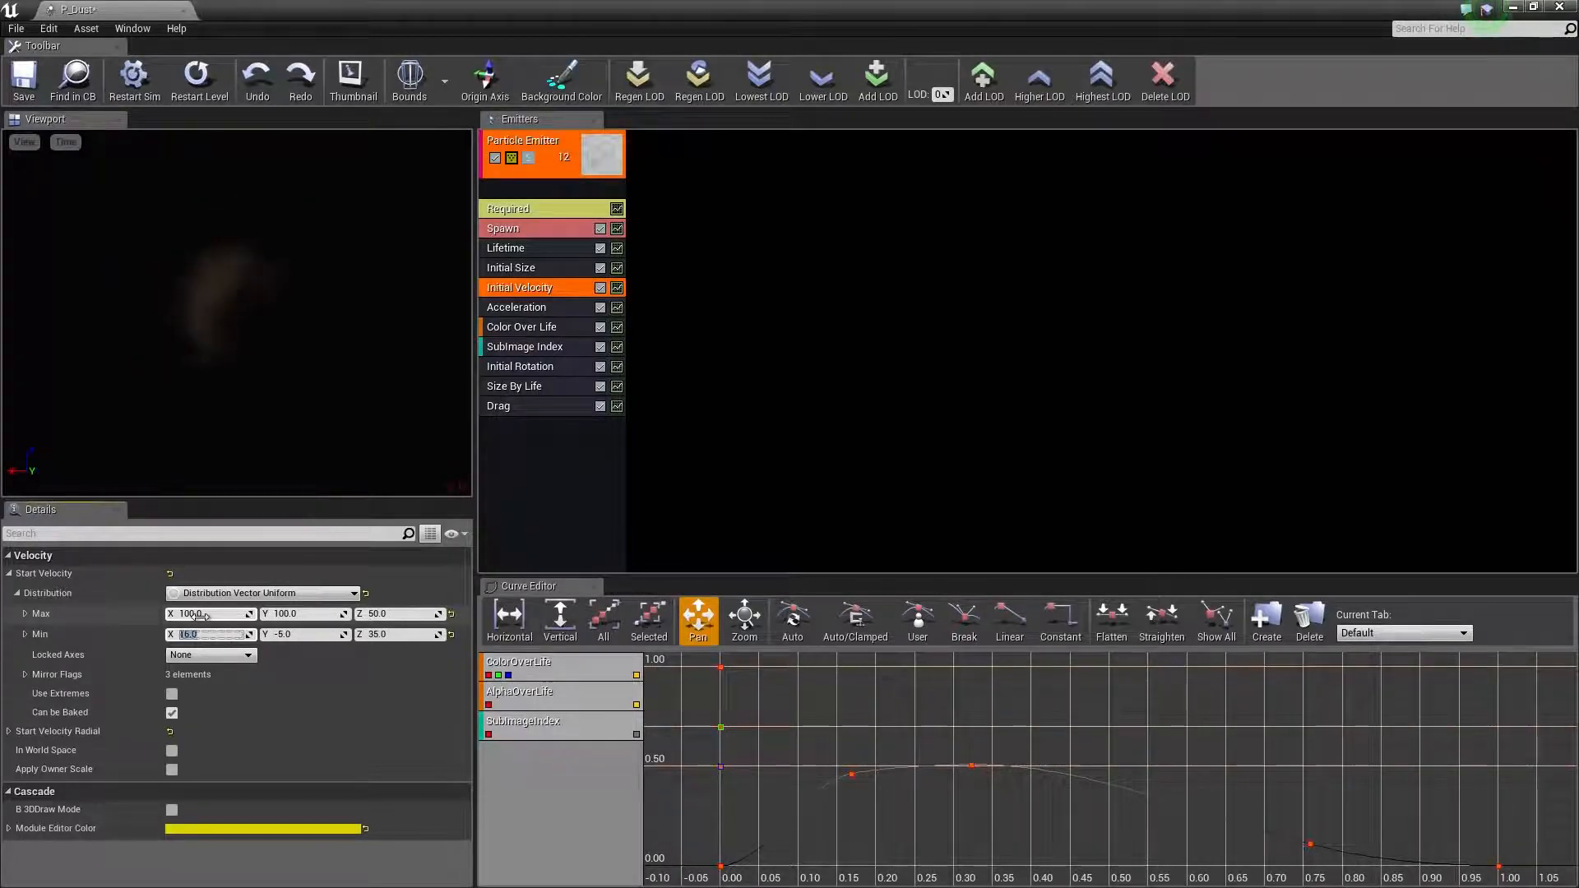
Set the Start Velocity Min to -100 on both X and Y.
{"action": "key", "text": "BackSpace"}
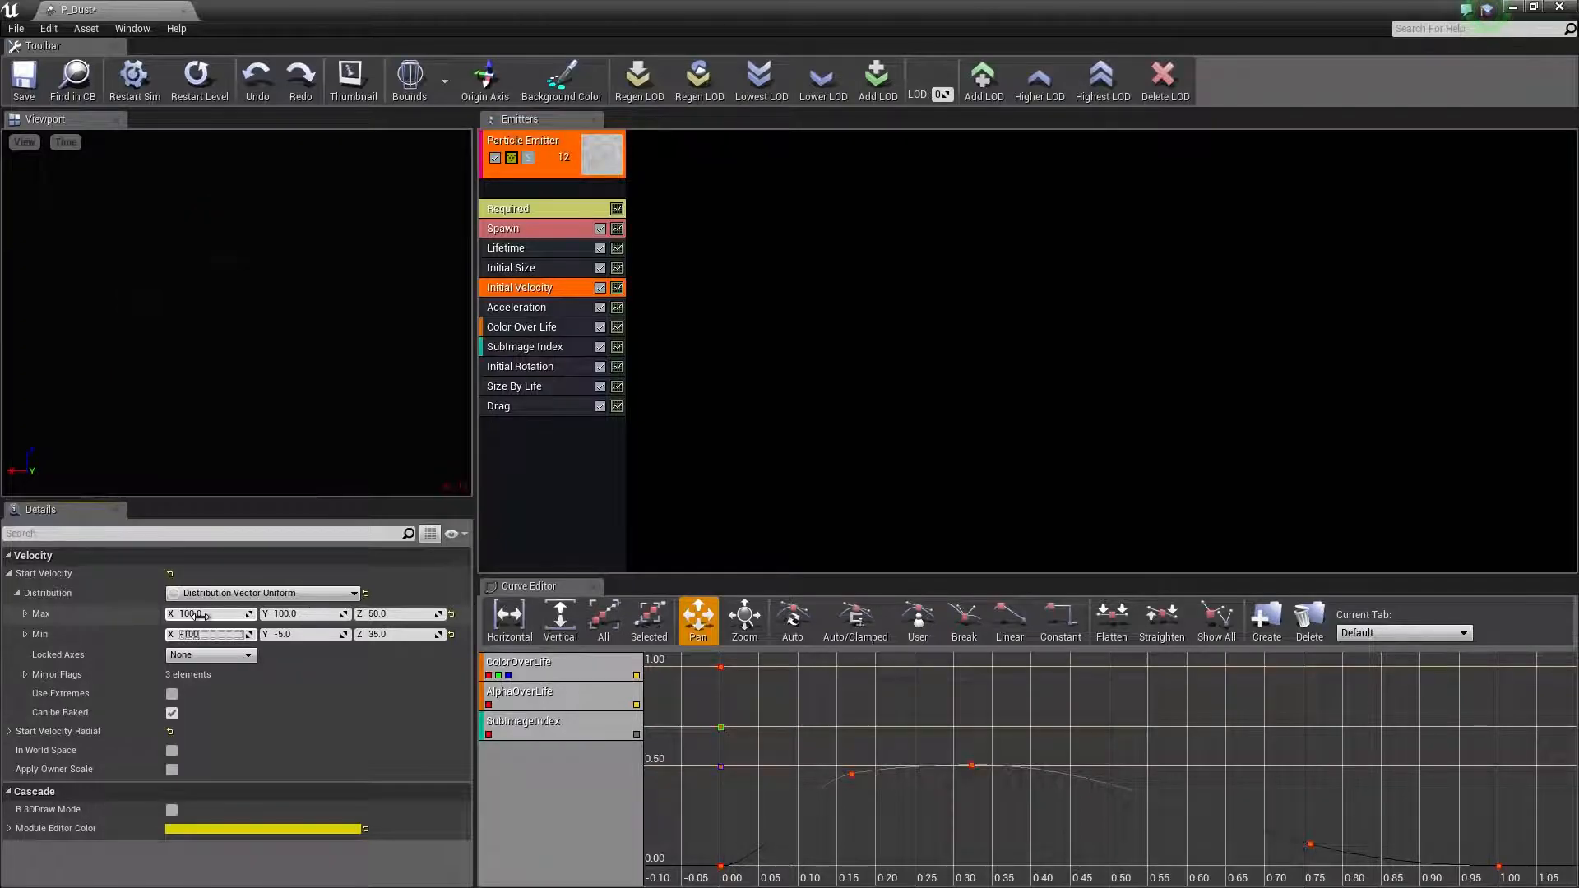
{"action": "key", "text": "Tab"}
{"action": "type", "text": "-100"}
{"action": "key", "text": "Return"}
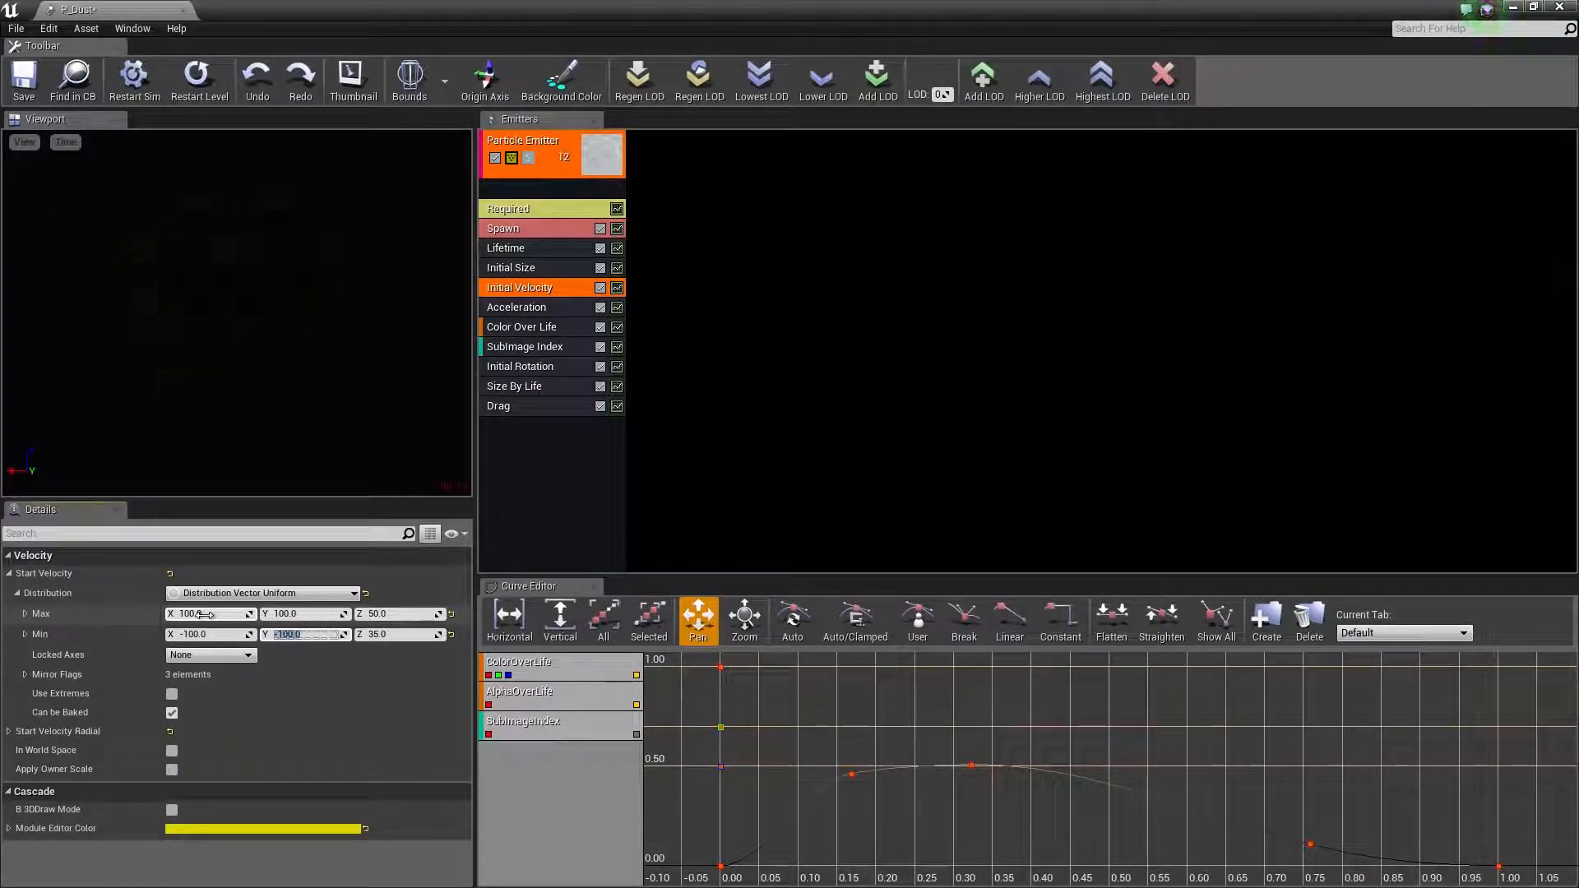
Reduce the Initial Size module's Start Size to Max X 75 and Min X 50.
{"action": "left_click", "coordinate": [522, 272]}
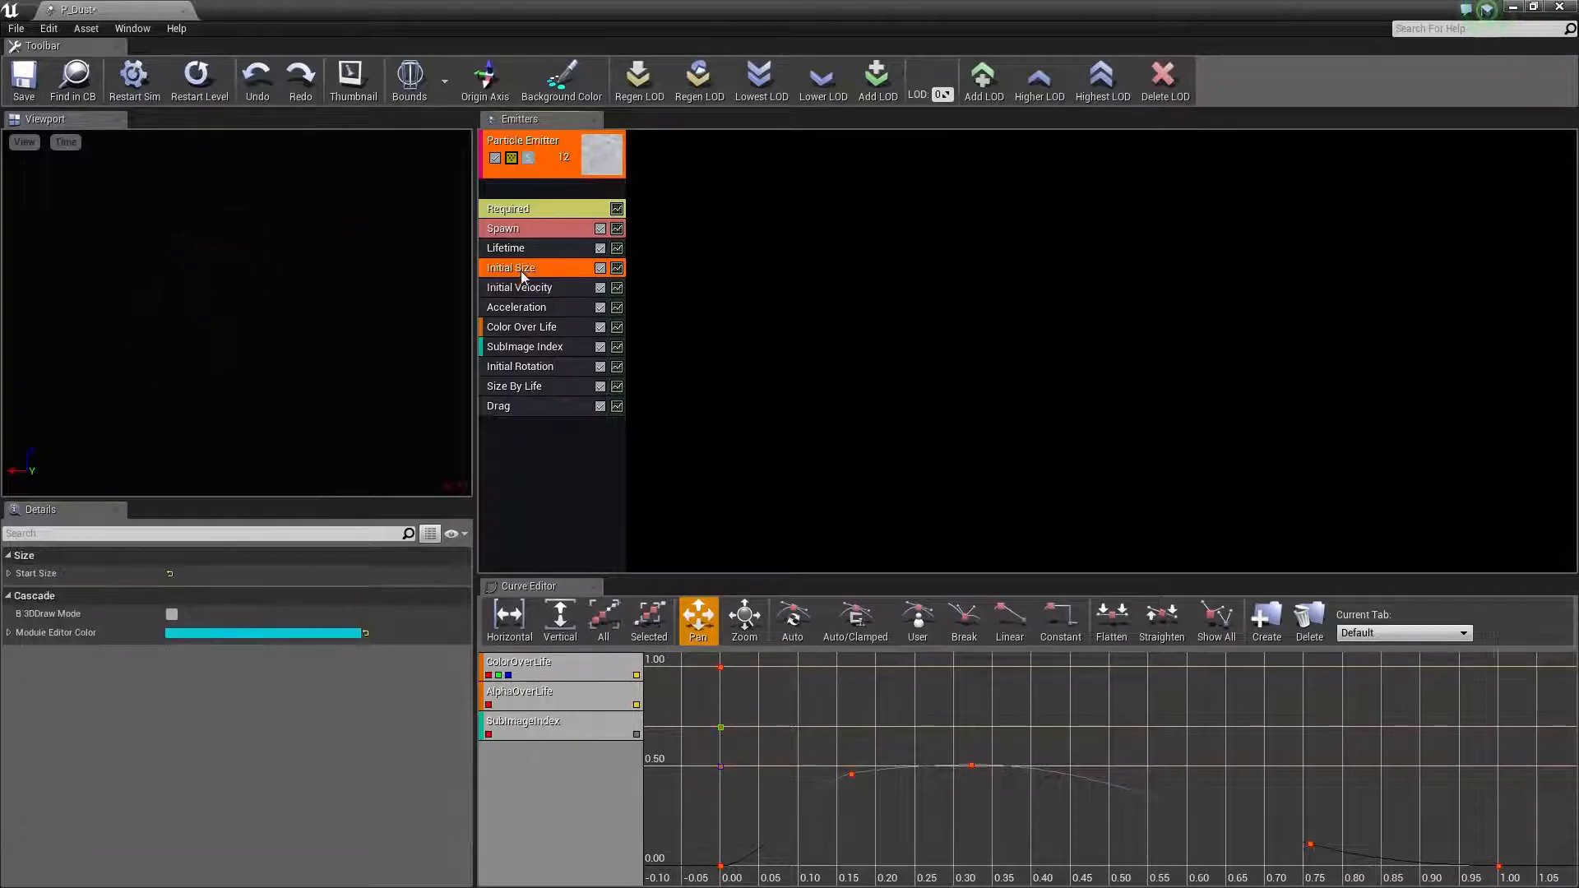
{"action": "left_click", "coordinate": [21, 577]}
{"action": "left_click", "coordinate": [17, 595]}
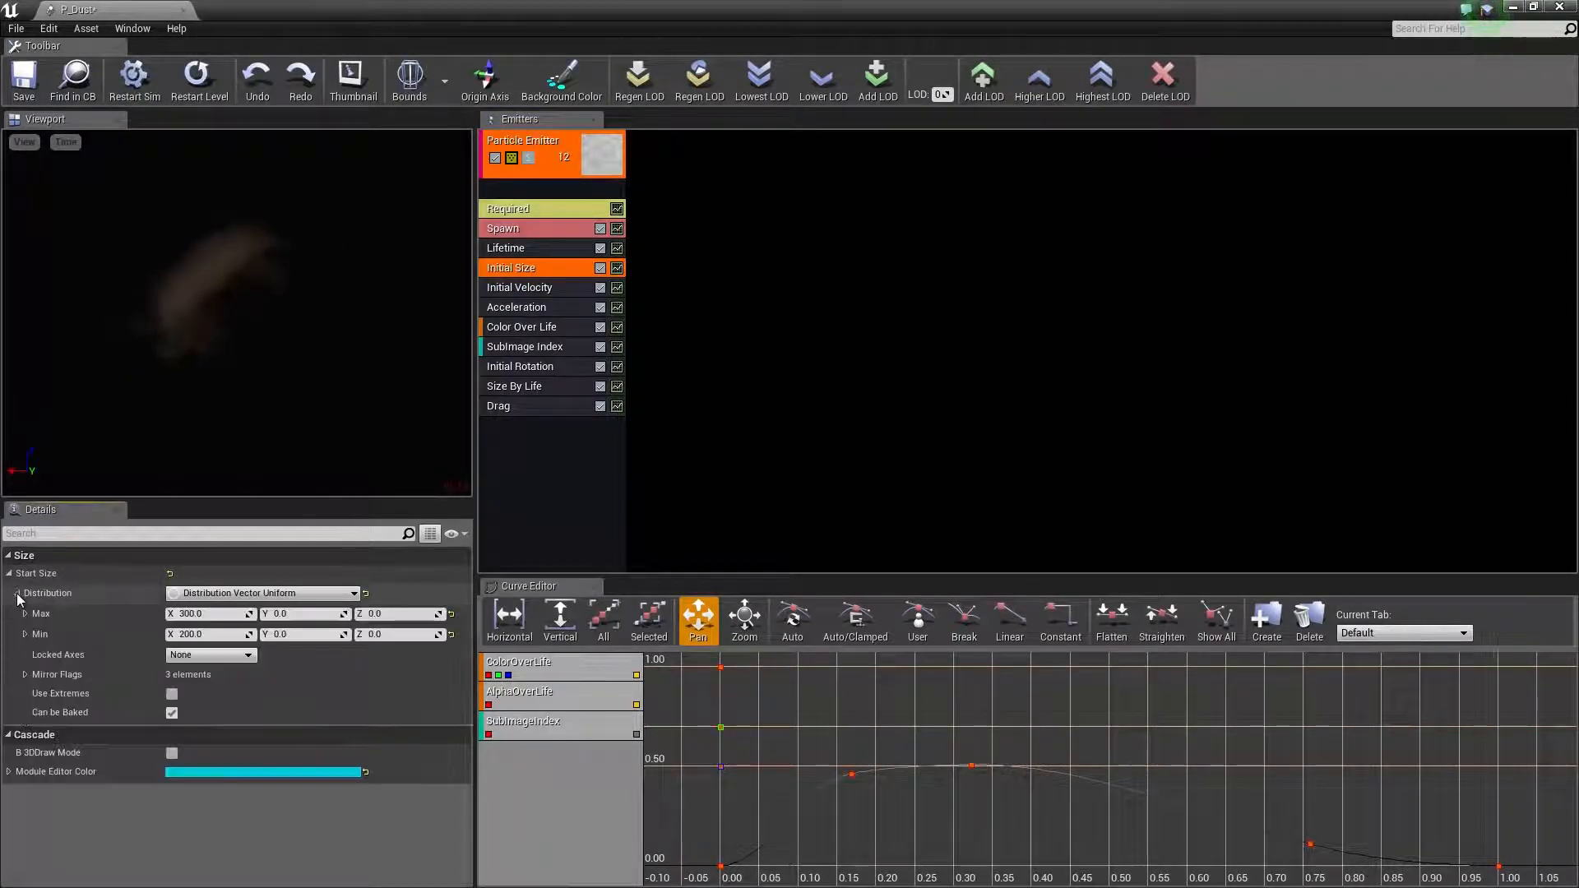
{"action": "left_click", "coordinate": [215, 614]}
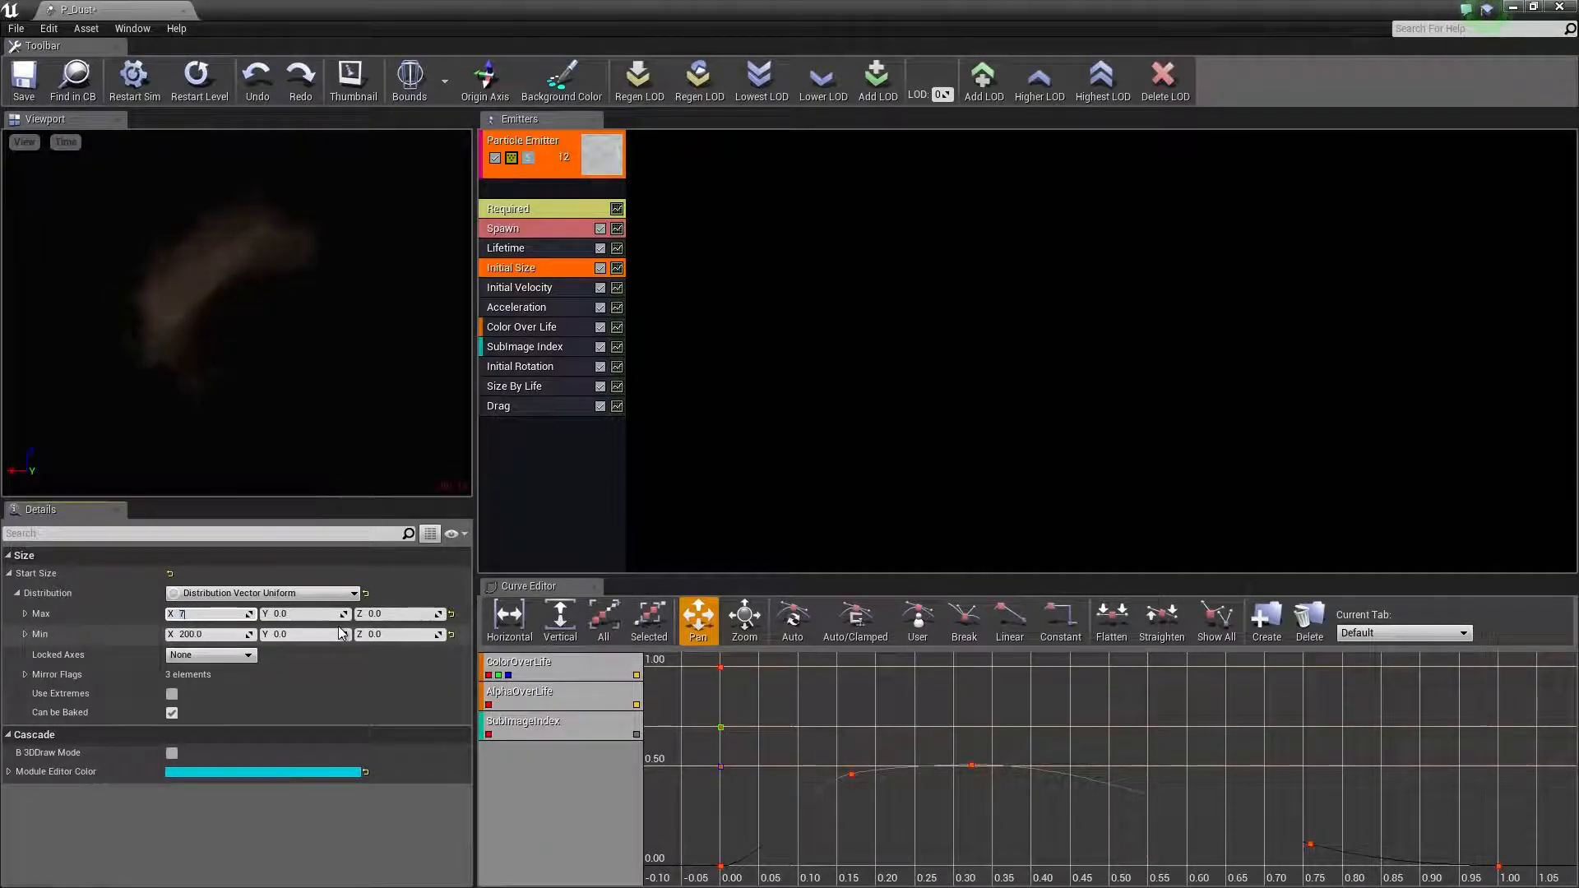
{"action": "type", "text": "75"}
{"action": "key", "text": "Tab"}
{"action": "key", "text": "Tab"}
{"action": "key", "text": "Tab"}
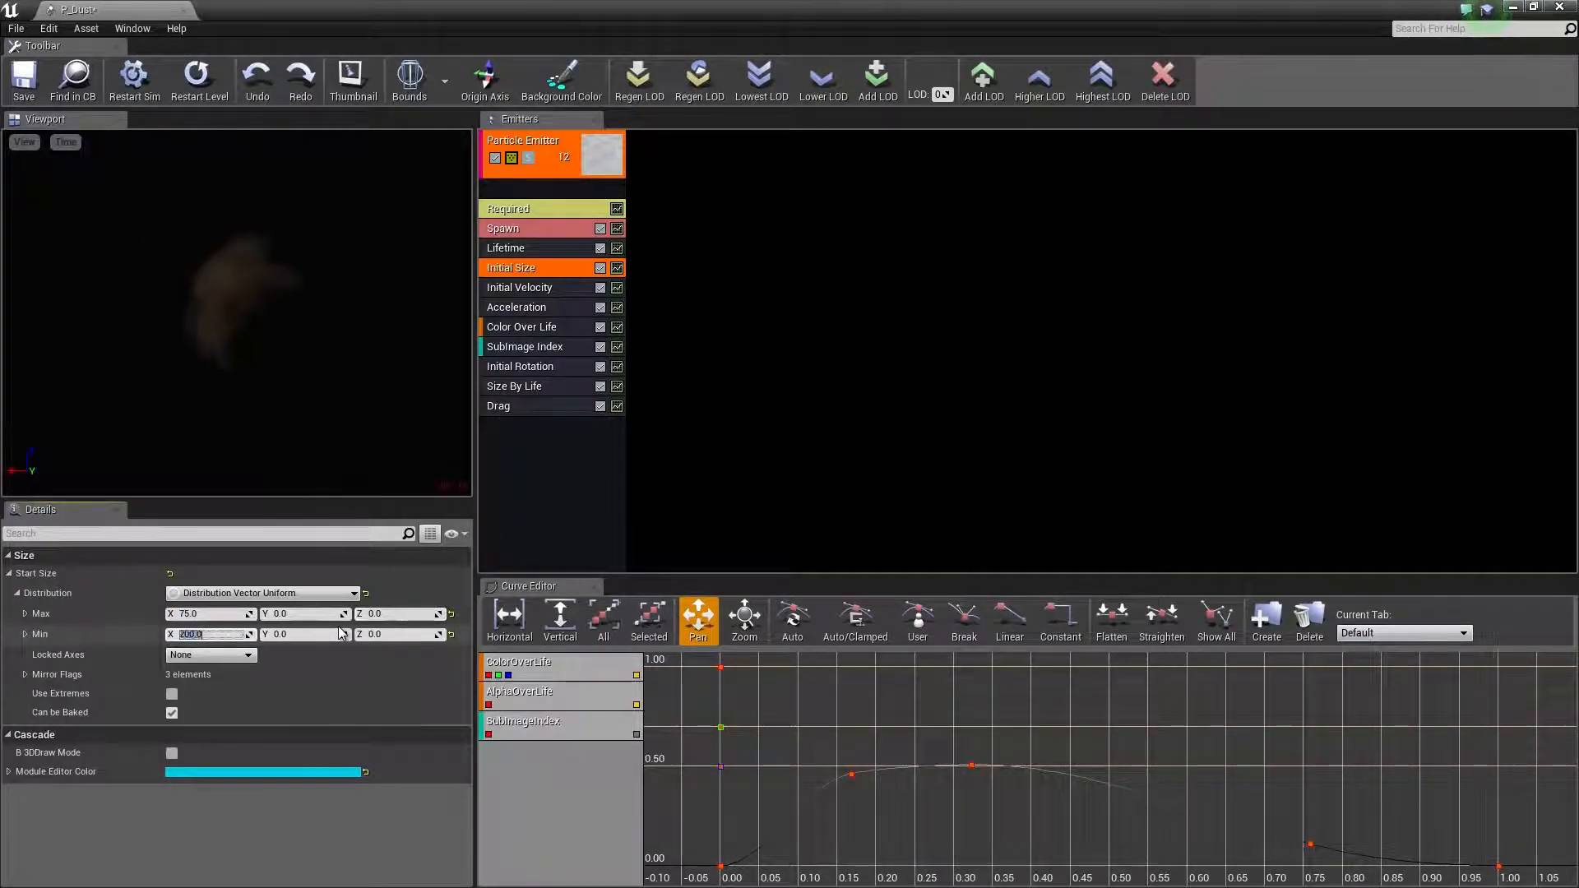
{"action": "type", "text": "80"}
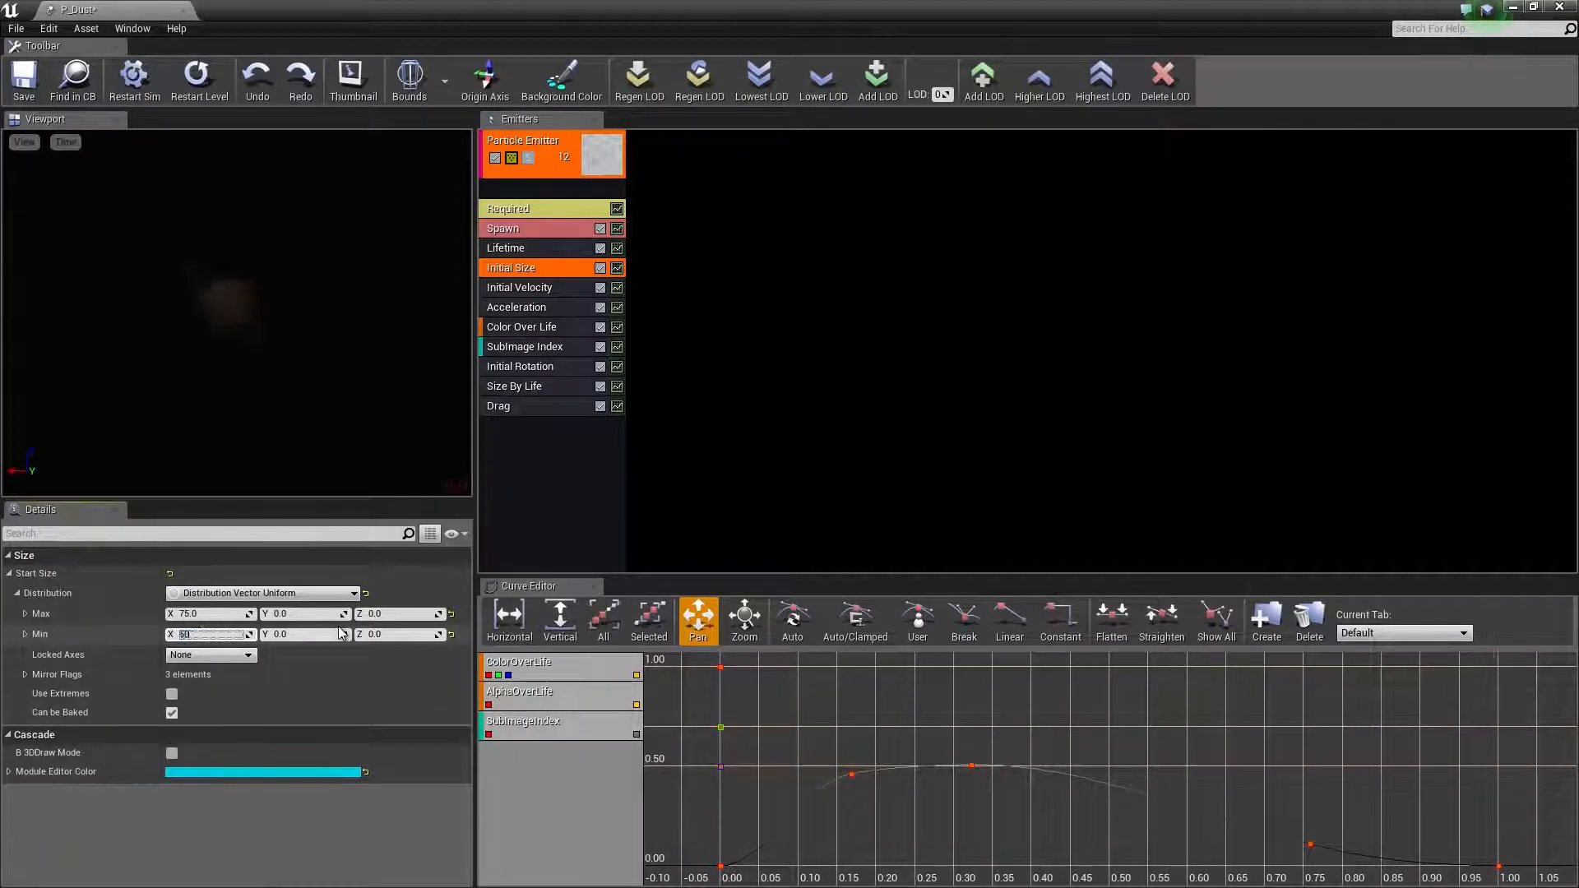
{"action": "key", "text": "Return"}
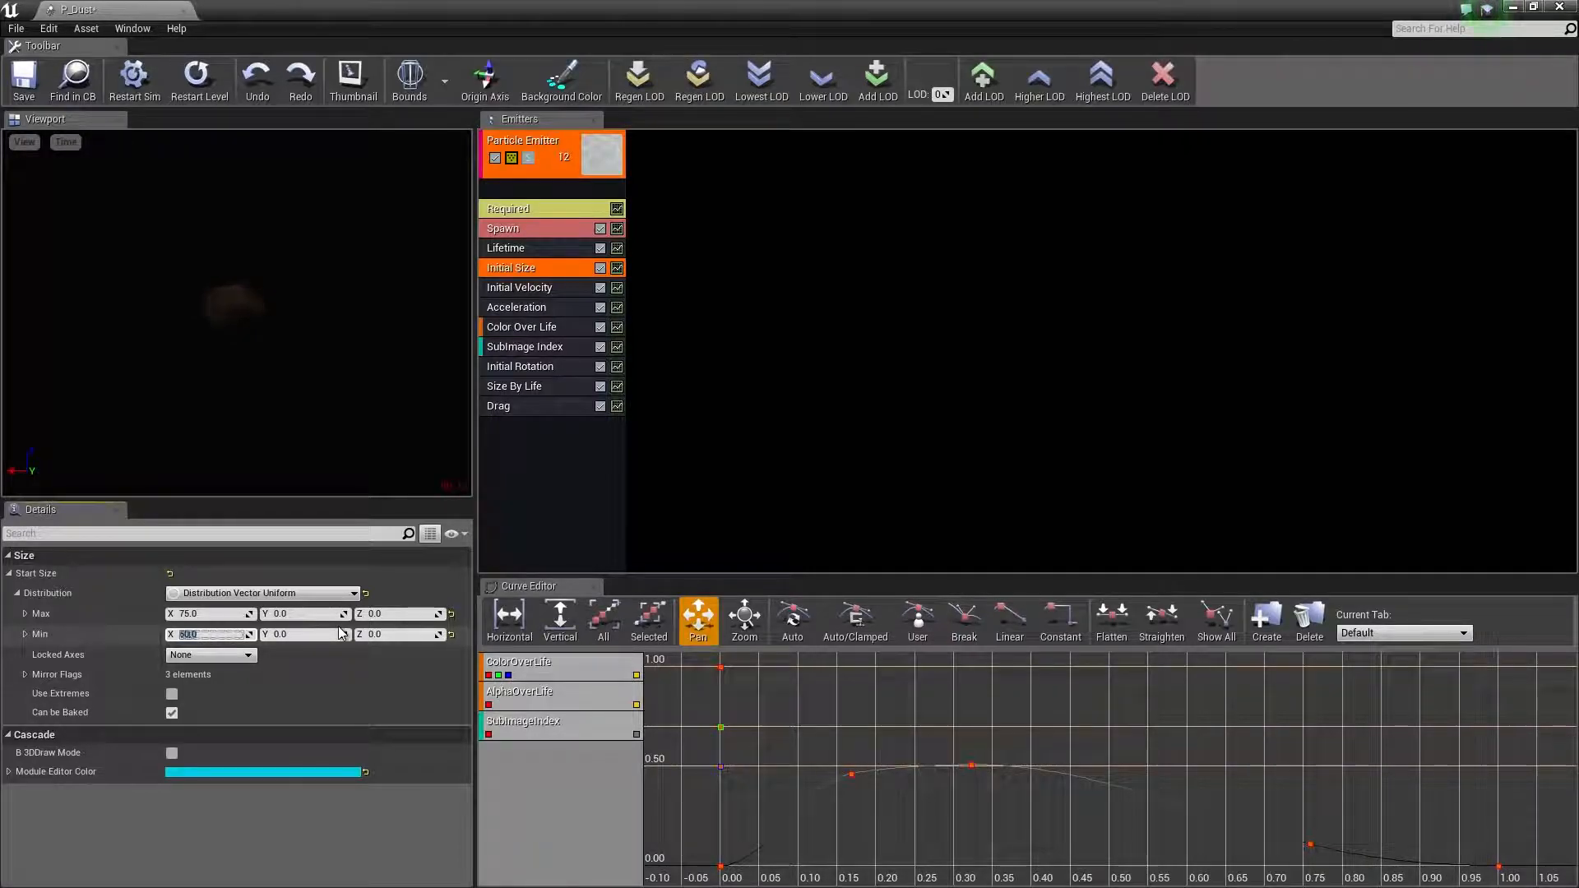
Save the P_Dust particle system, close its editor and return to the SK_Mannequin_Skeleton animation editor.
{"action": "left_click", "coordinate": [26, 94]}
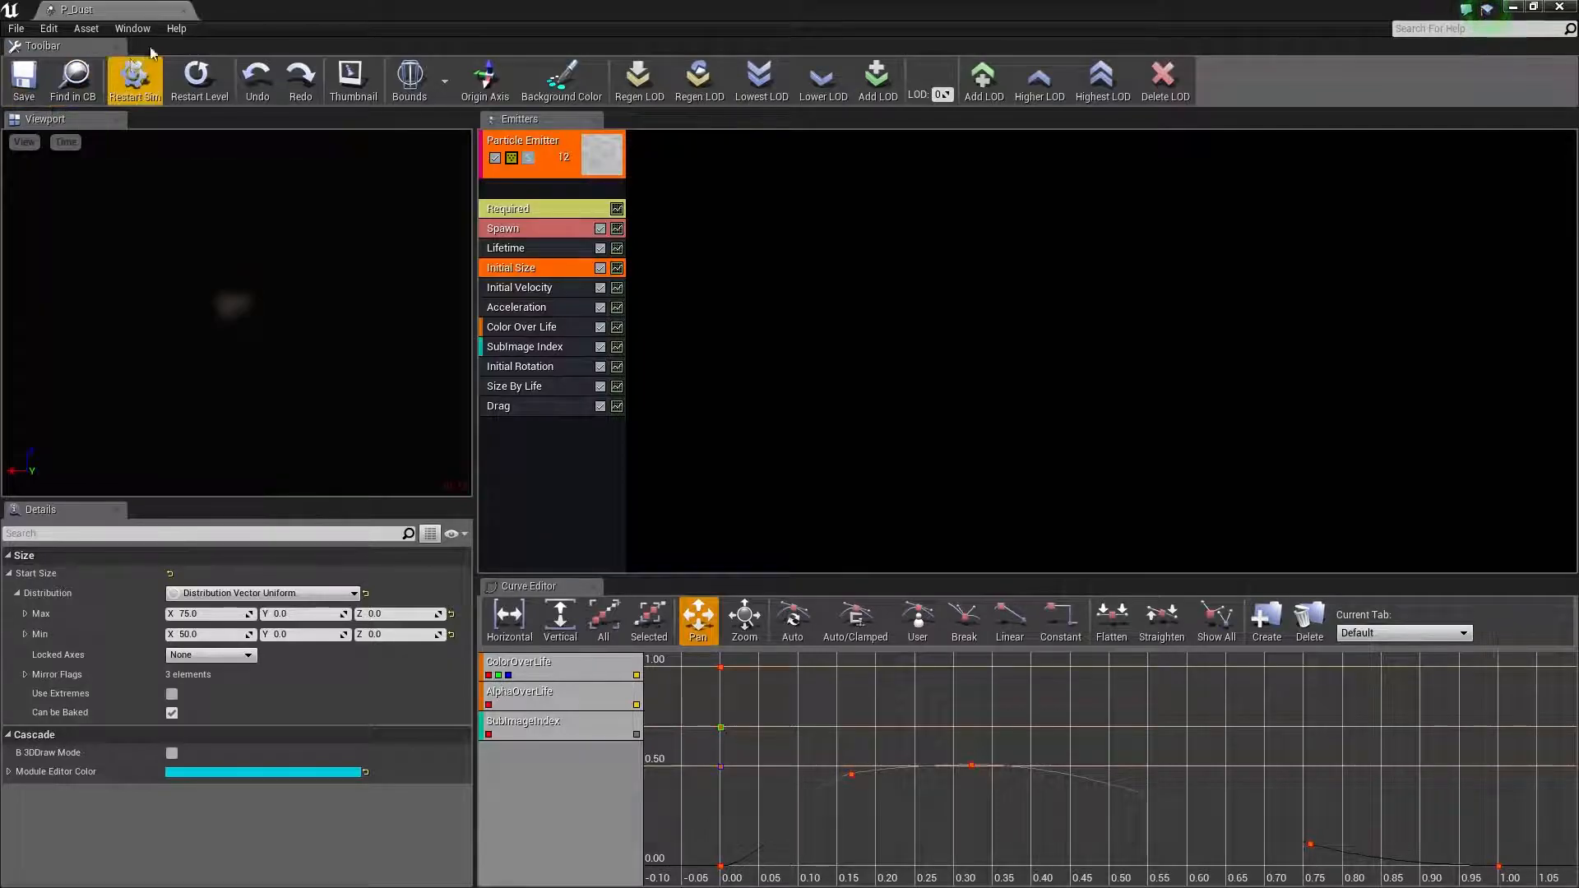
{"action": "left_click", "coordinate": [183, 10]}
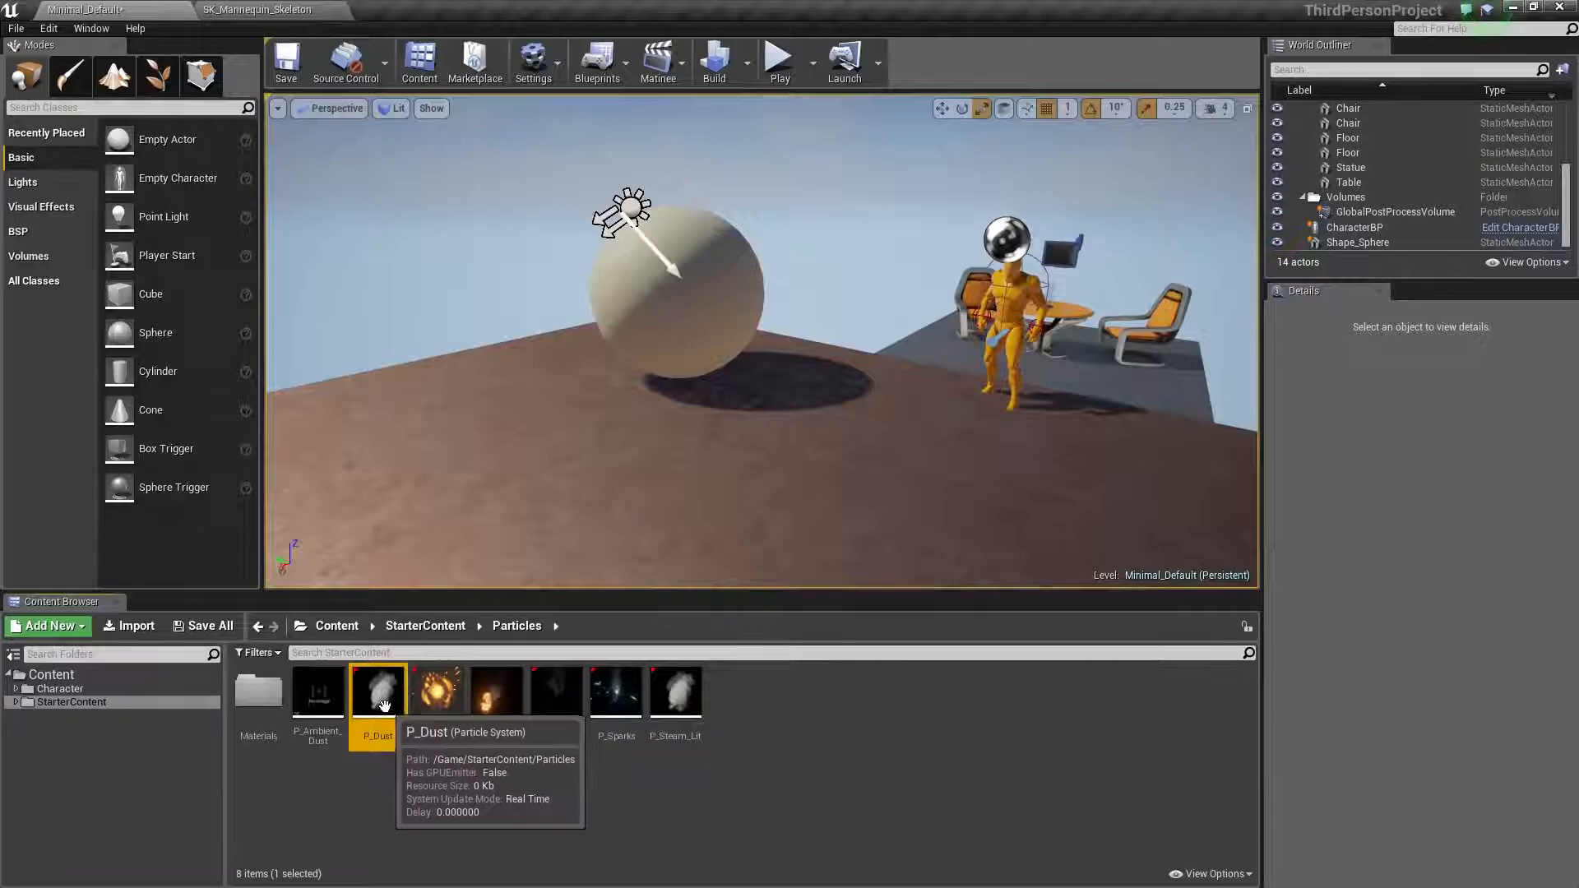
{"action": "left_click", "coordinate": [255, 10]}
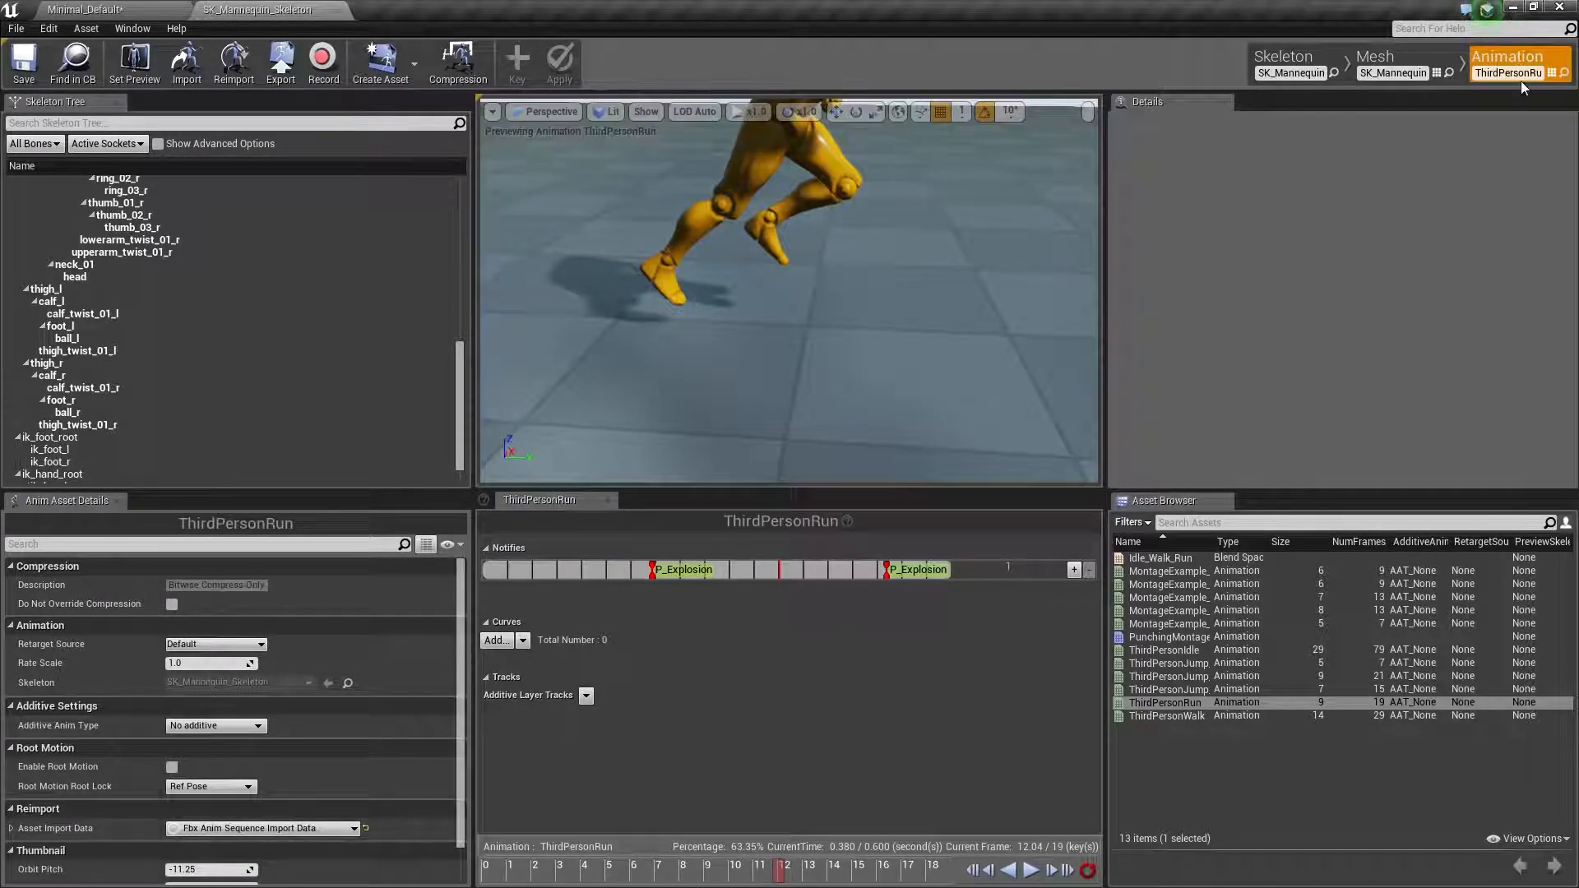
Replace the particle template of both P_Explosion notifies with P_Dust and scrub through the ThirdPersonRun animation.
{"action": "left_click", "coordinate": [651, 579]}
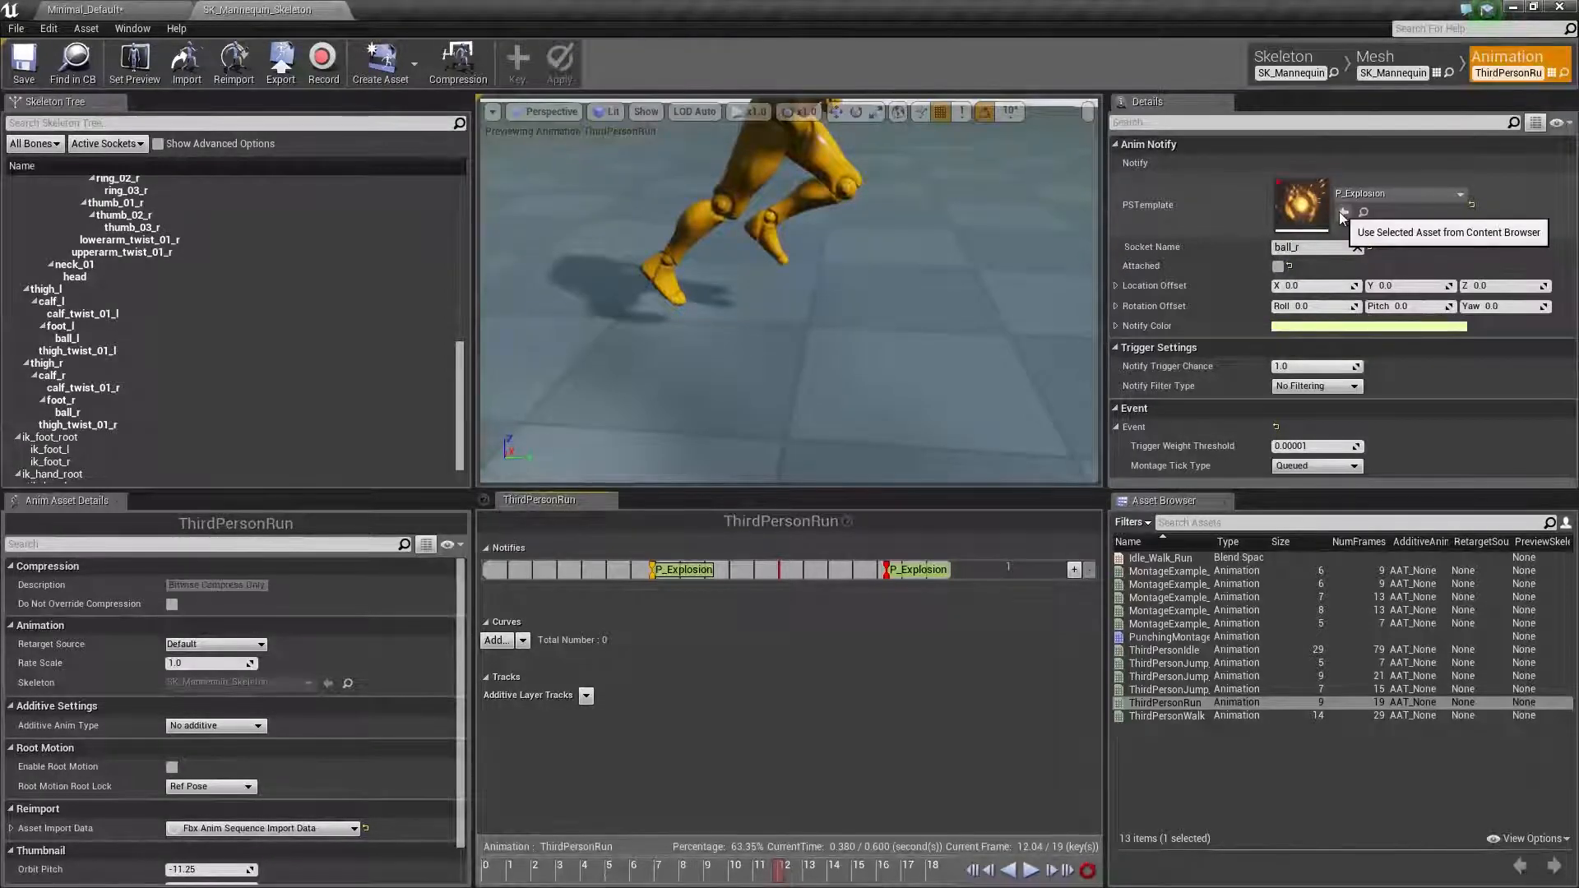
{"action": "left_click", "coordinate": [142, 11]}
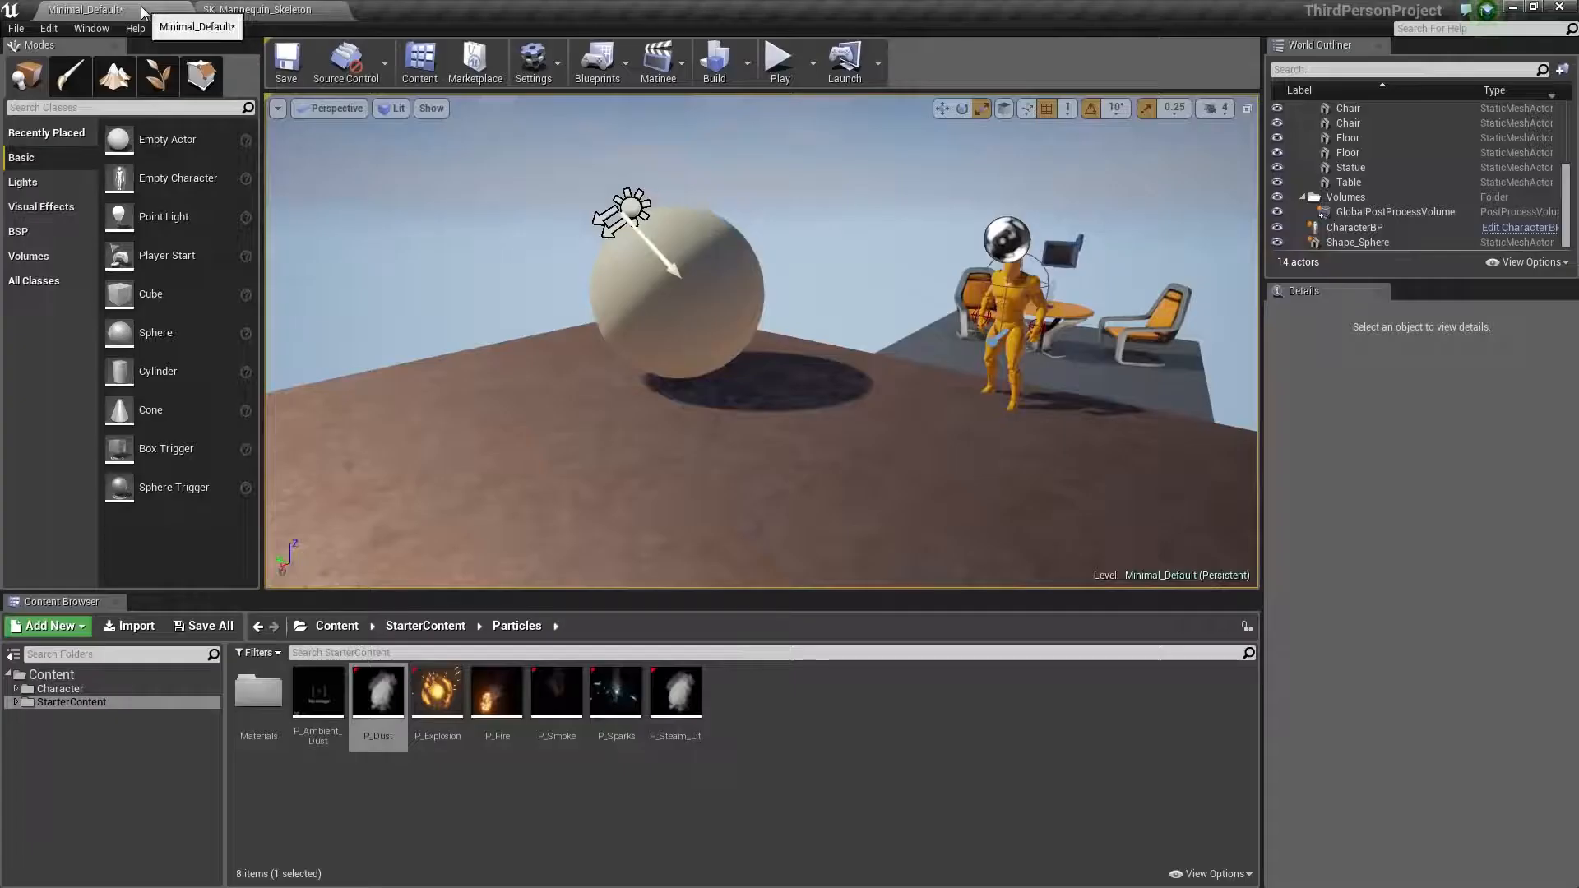
{"action": "left_click", "coordinate": [237, 8]}
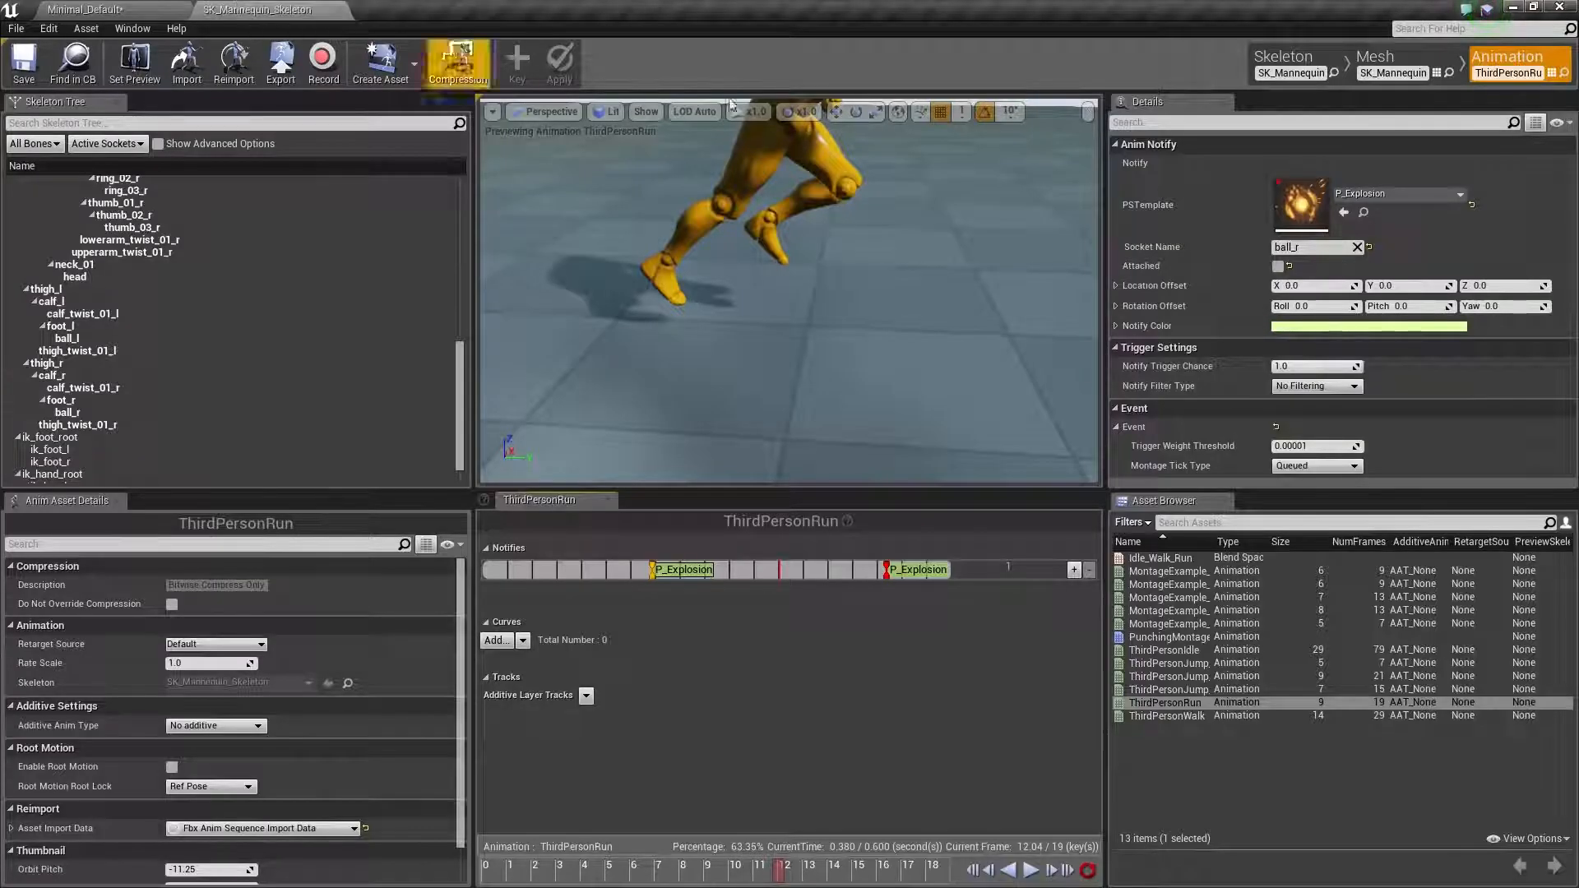
{"action": "left_click", "coordinate": [1345, 213]}
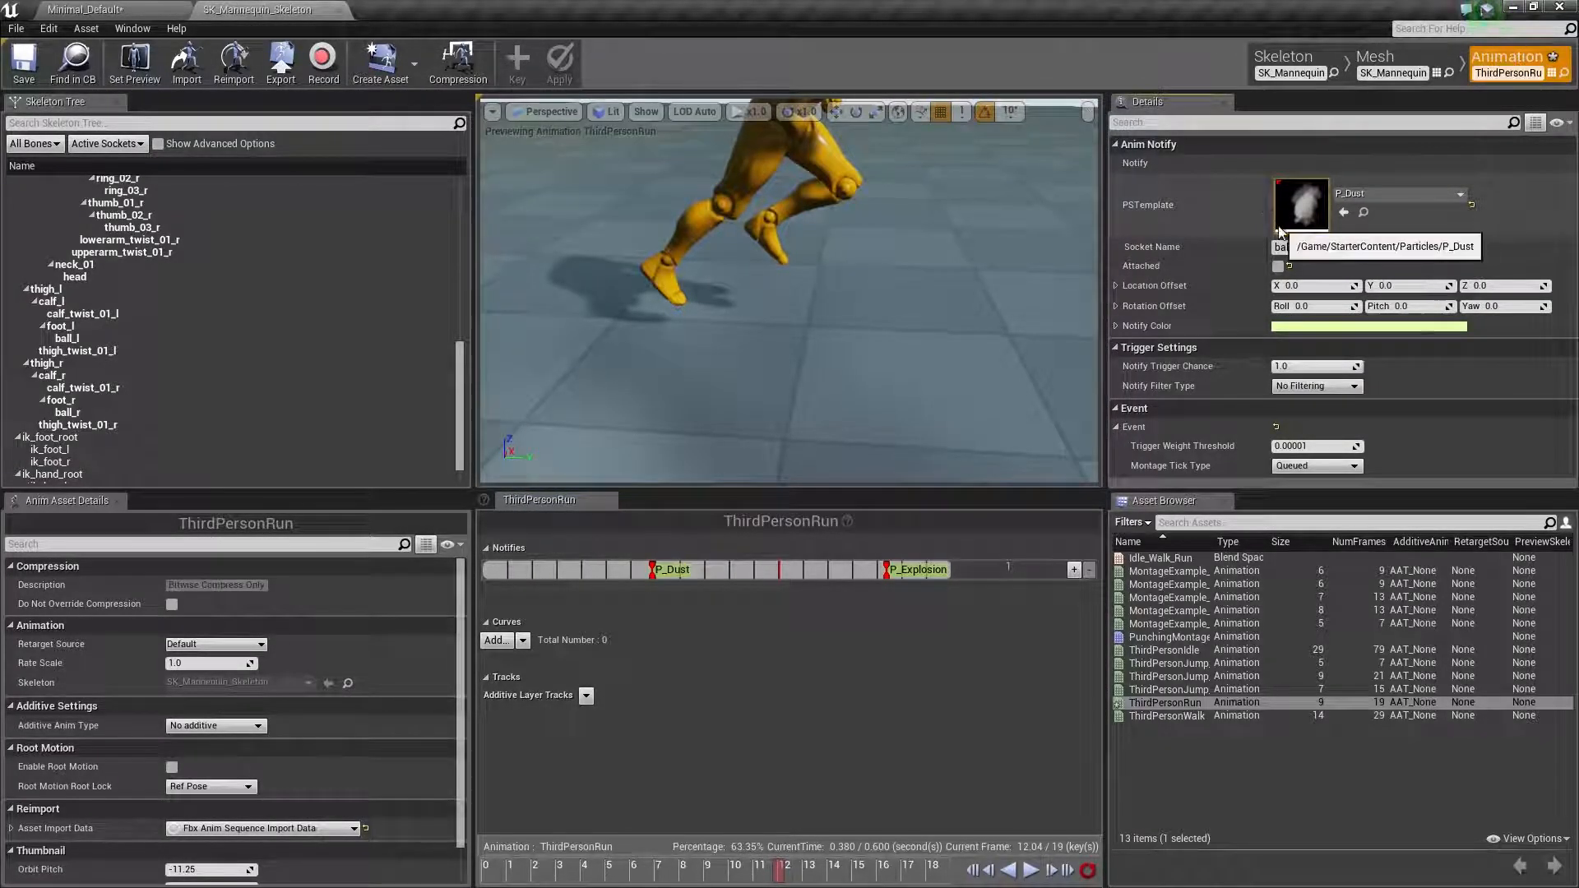
{"action": "left_click", "coordinate": [886, 575]}
{"action": "left_click", "coordinate": [1345, 213]}
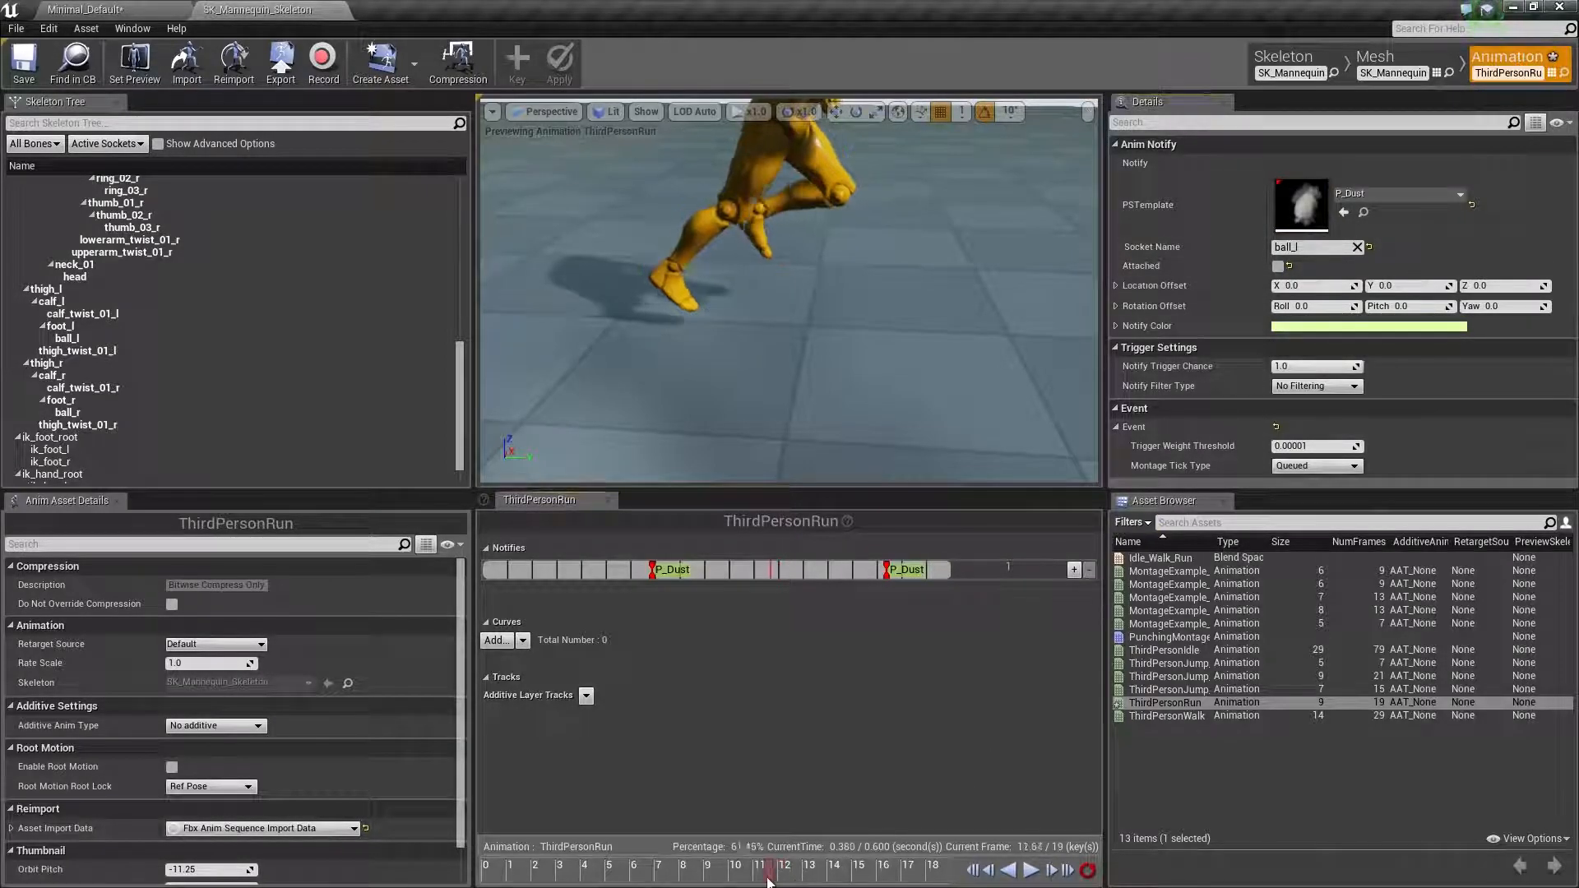
{"action": "left_click_drag", "start_coordinate": [586, 866], "coordinate": [845, 860]}
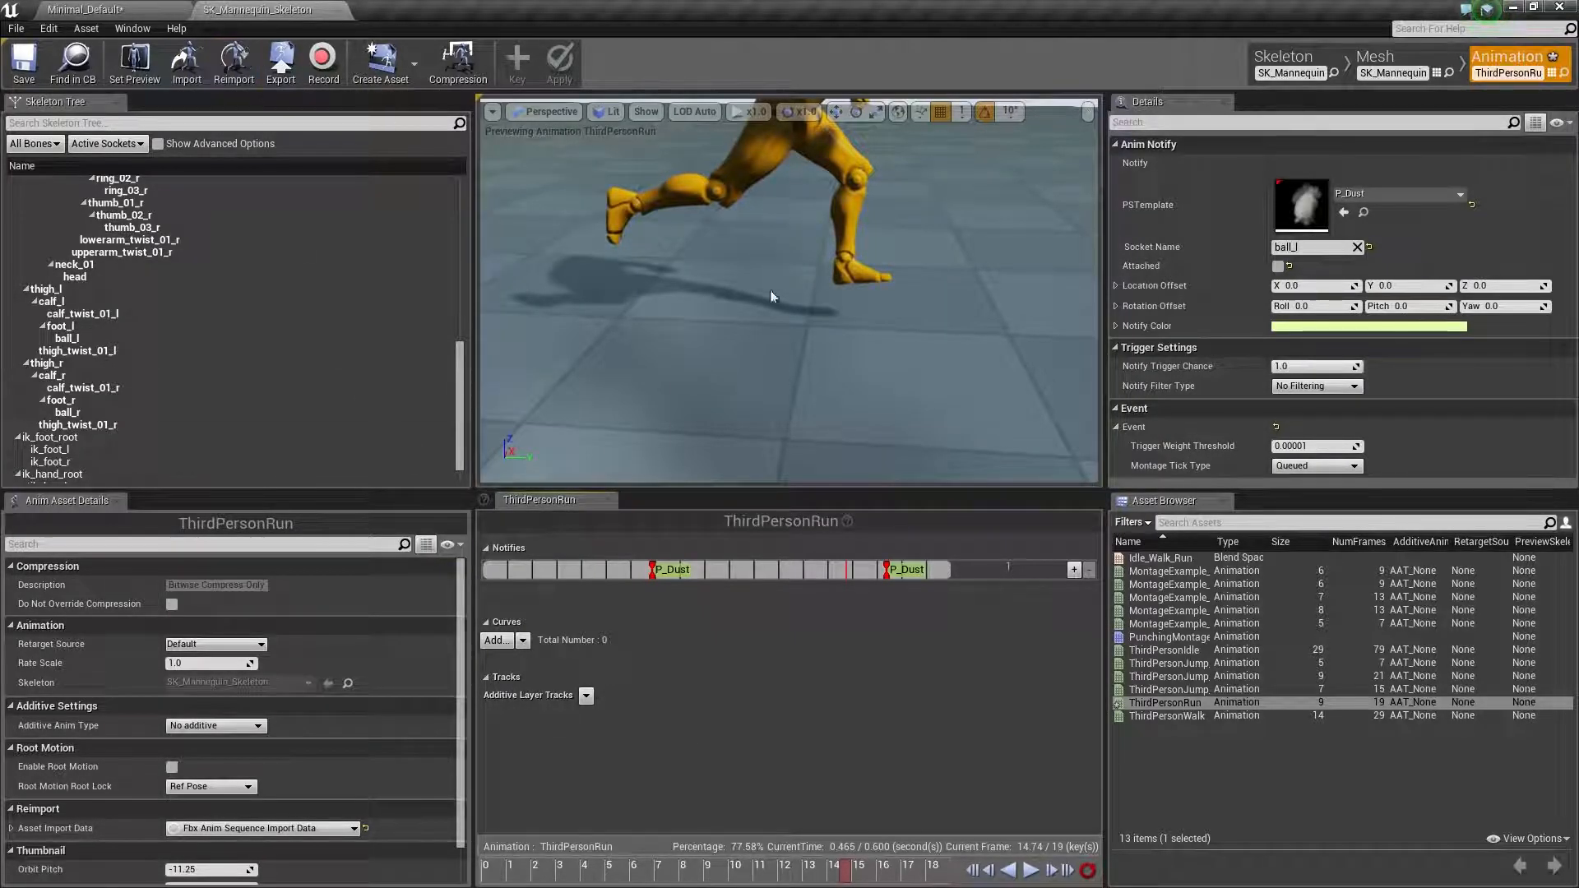
Play the Minimal_Default level and run the character around to examine the dust at its feet.
{"action": "left_click", "coordinate": [65, 8]}
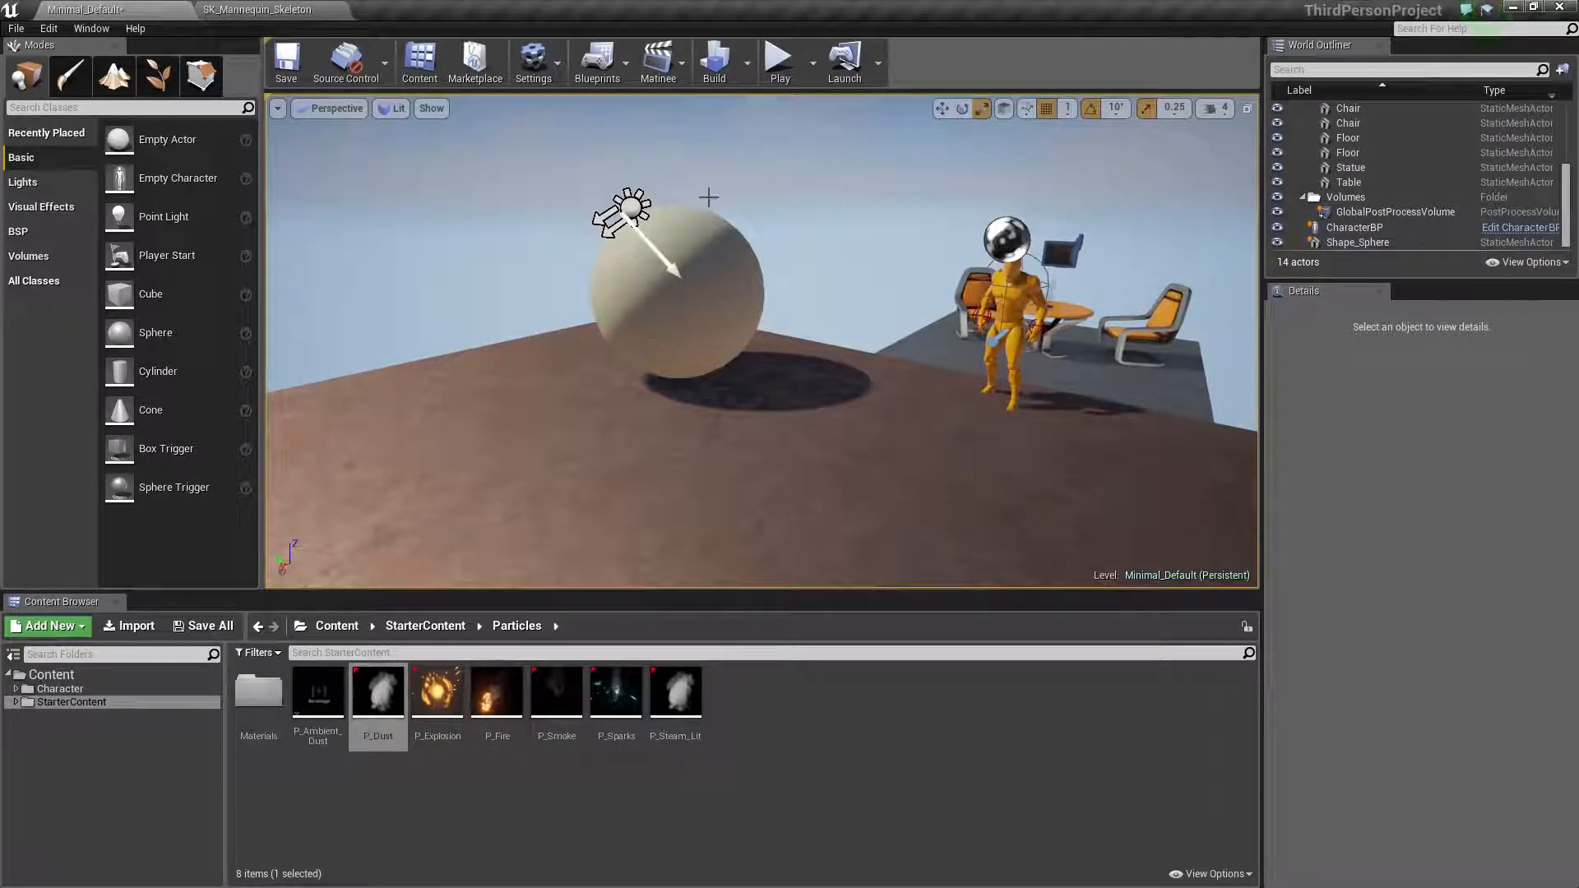
{"action": "left_click", "coordinate": [777, 64]}
{"action": "key", "text": "a"}
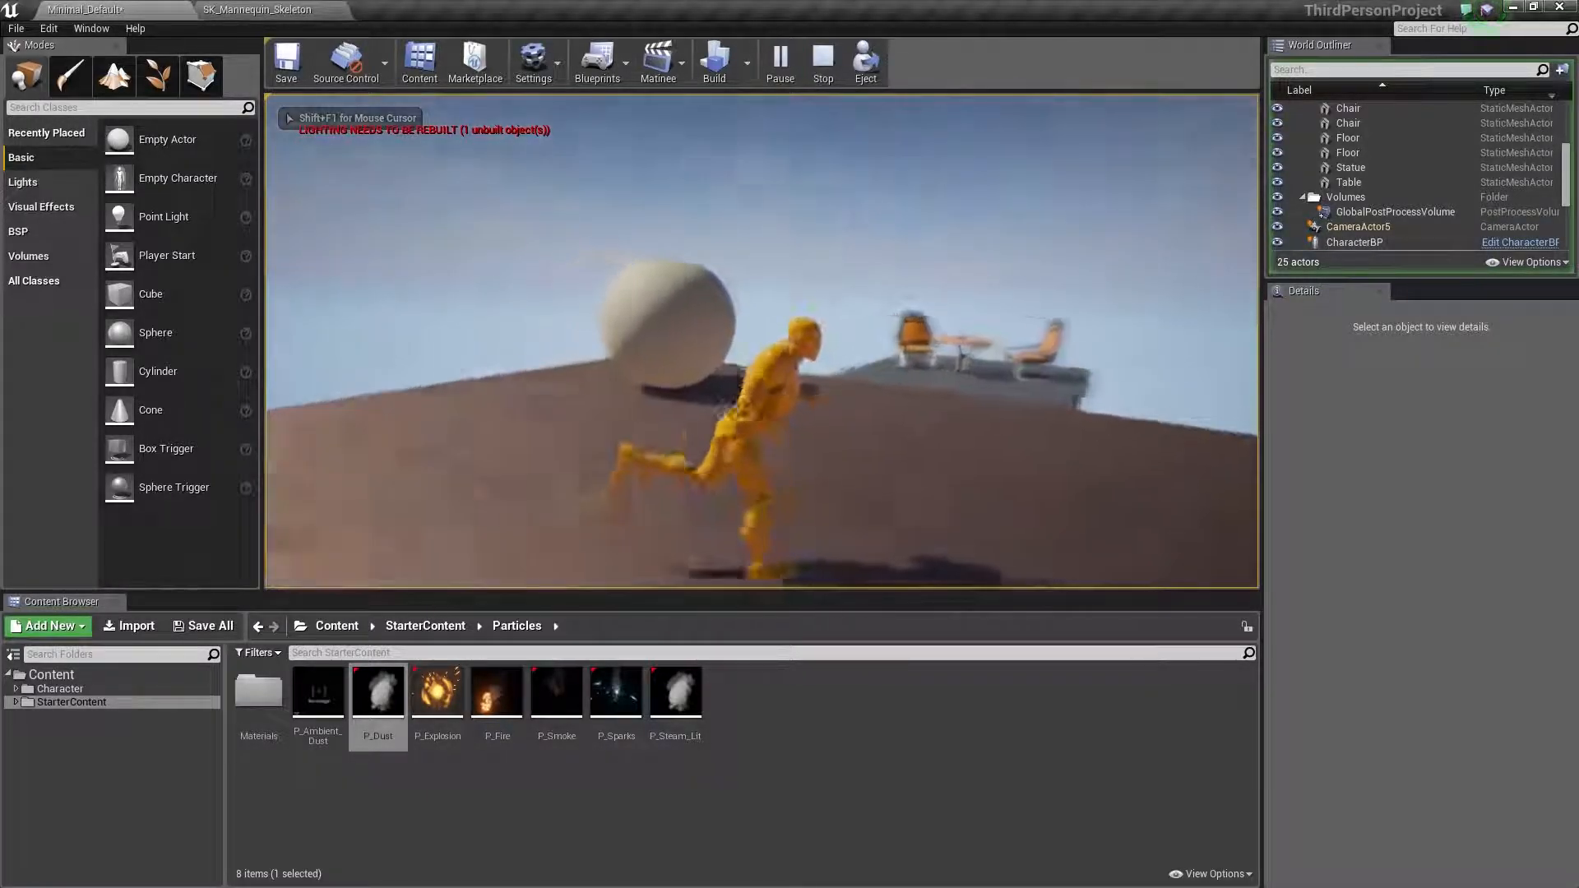
{"action": "key", "text": "w"}
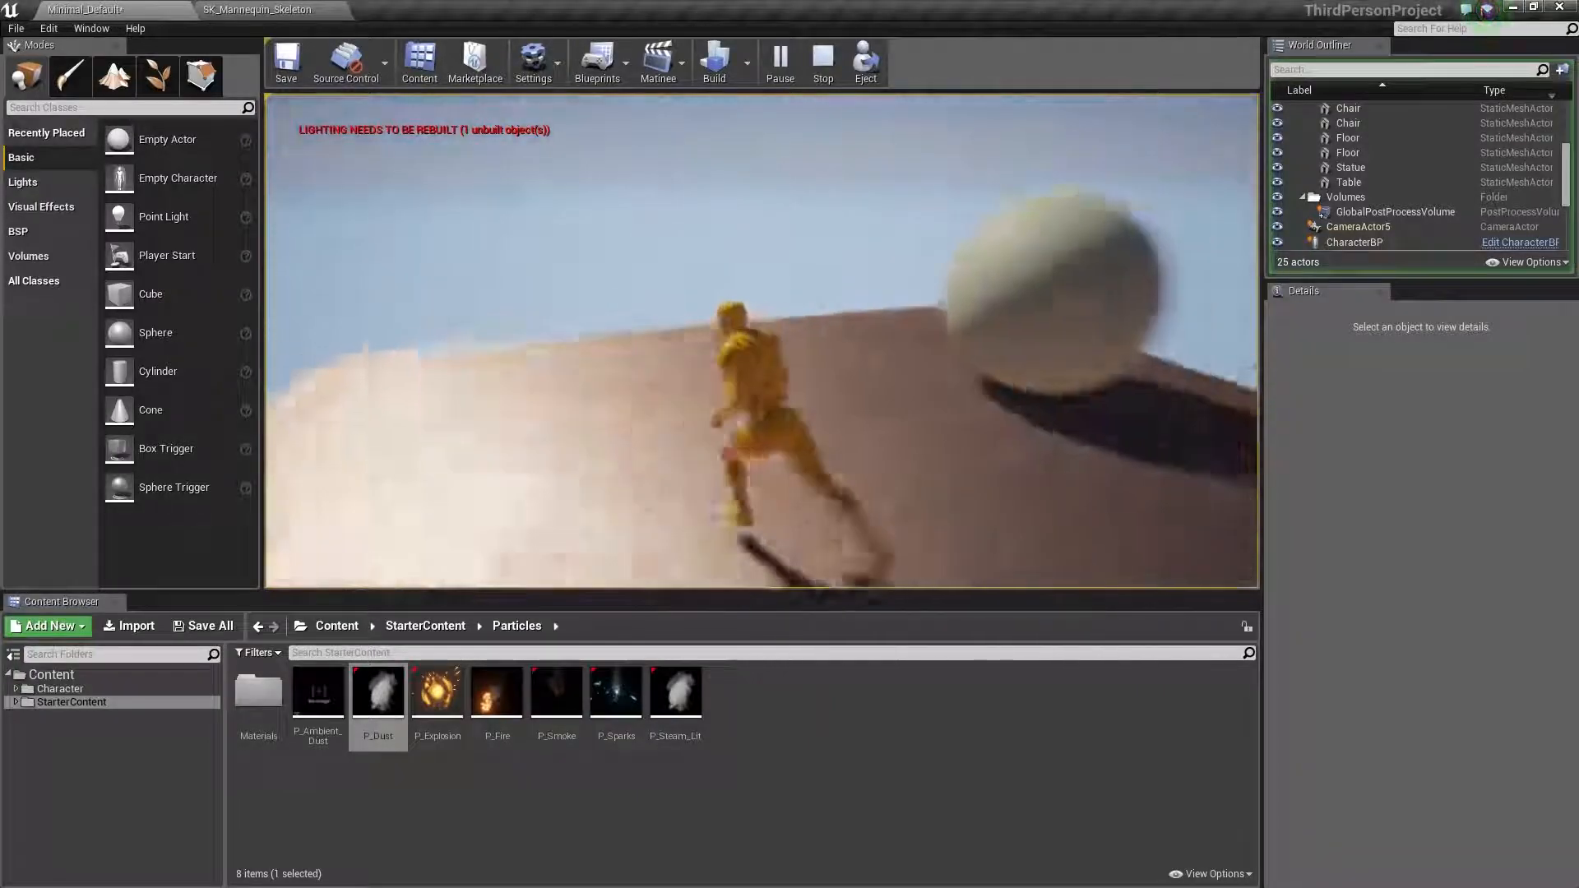
{"action": "key", "text": "d"}
{"action": "key", "text": "w"}
{"action": "key", "text": "d"}
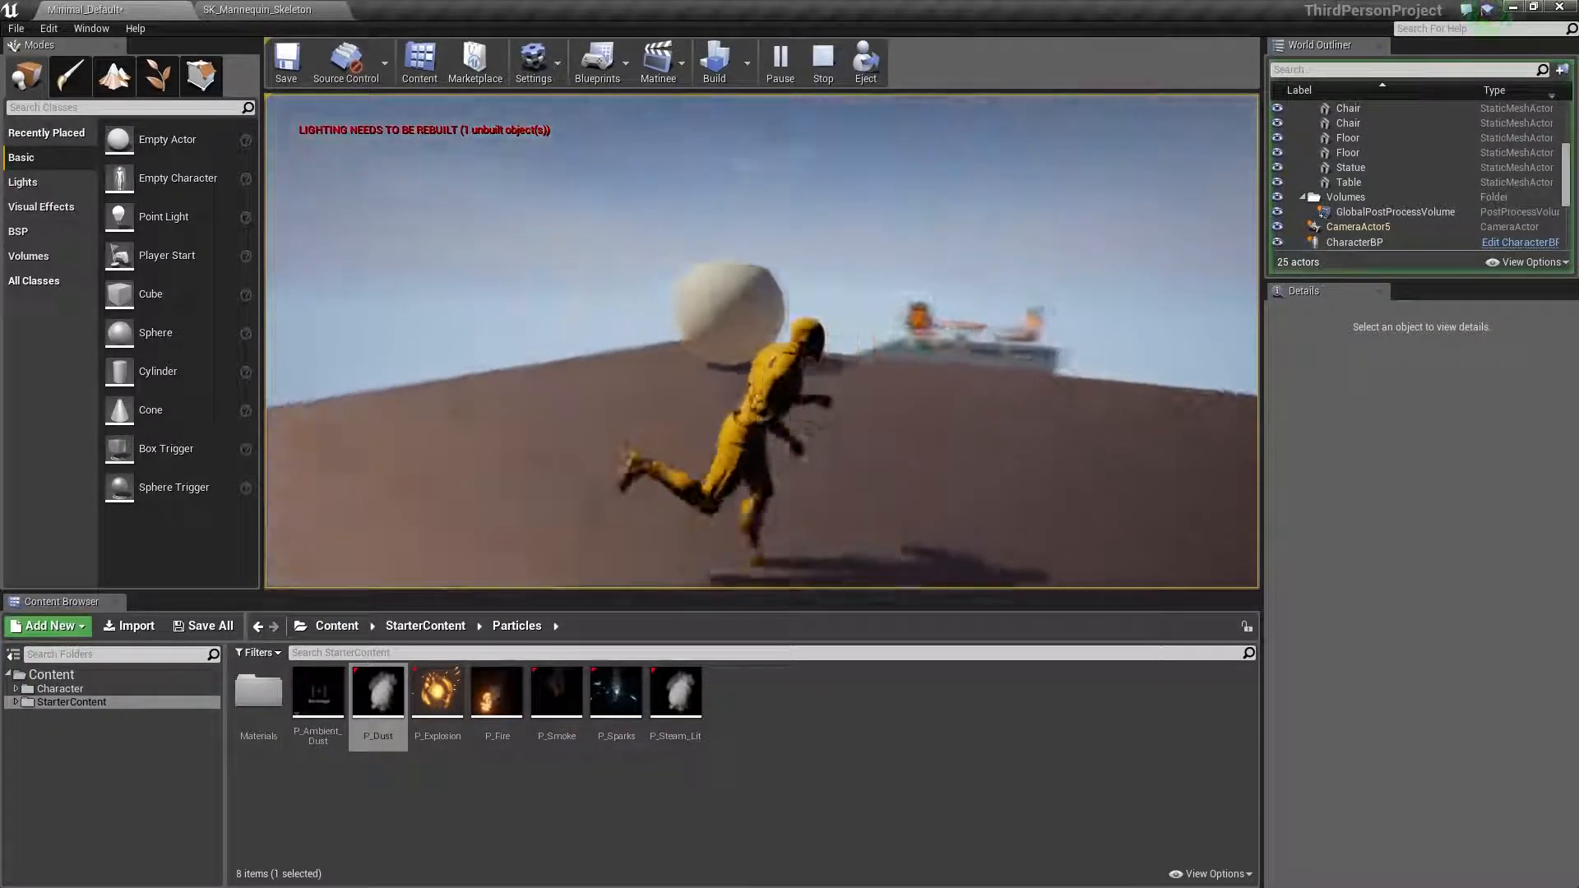
{"action": "key", "text": "w"}
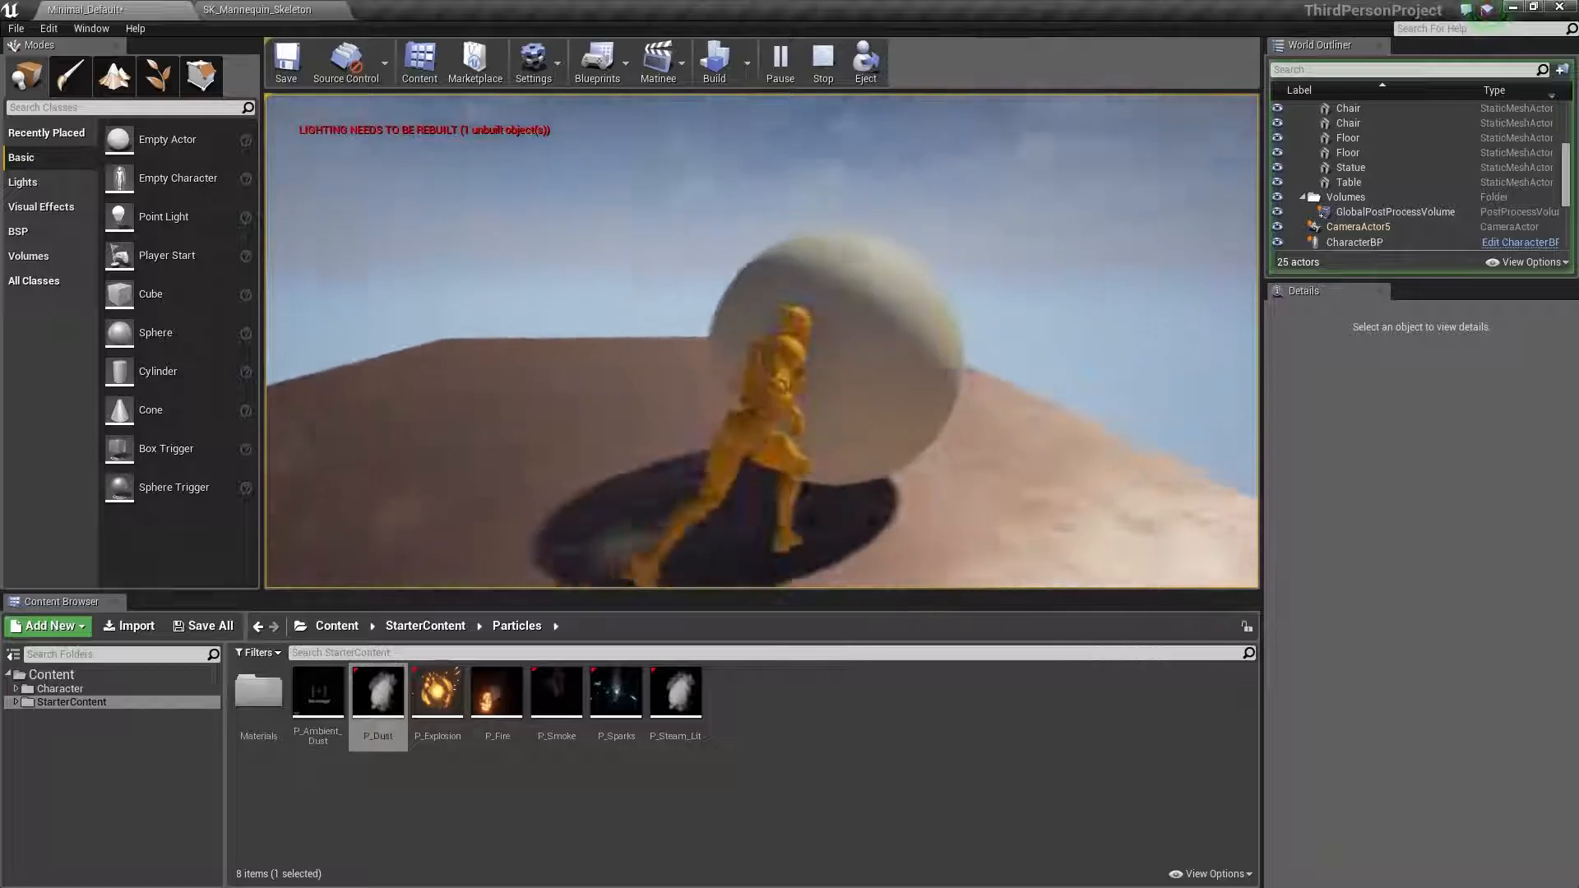
{"action": "key", "text": "w"}
{"action": "key", "text": "d"}
{"action": "key", "text": "d"}
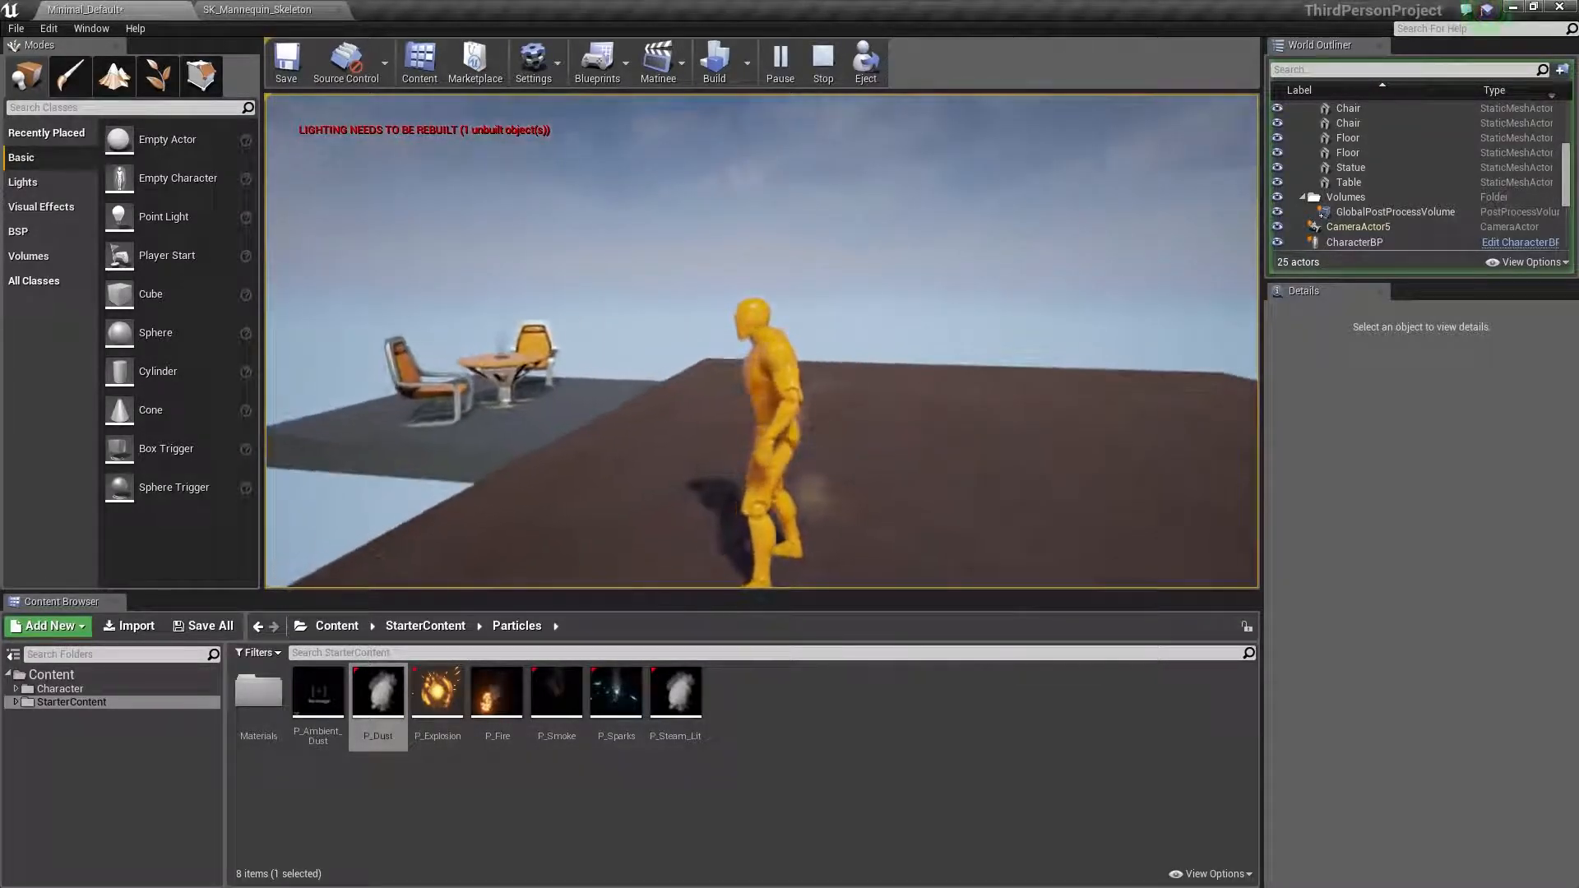
{"action": "key", "text": "d"}
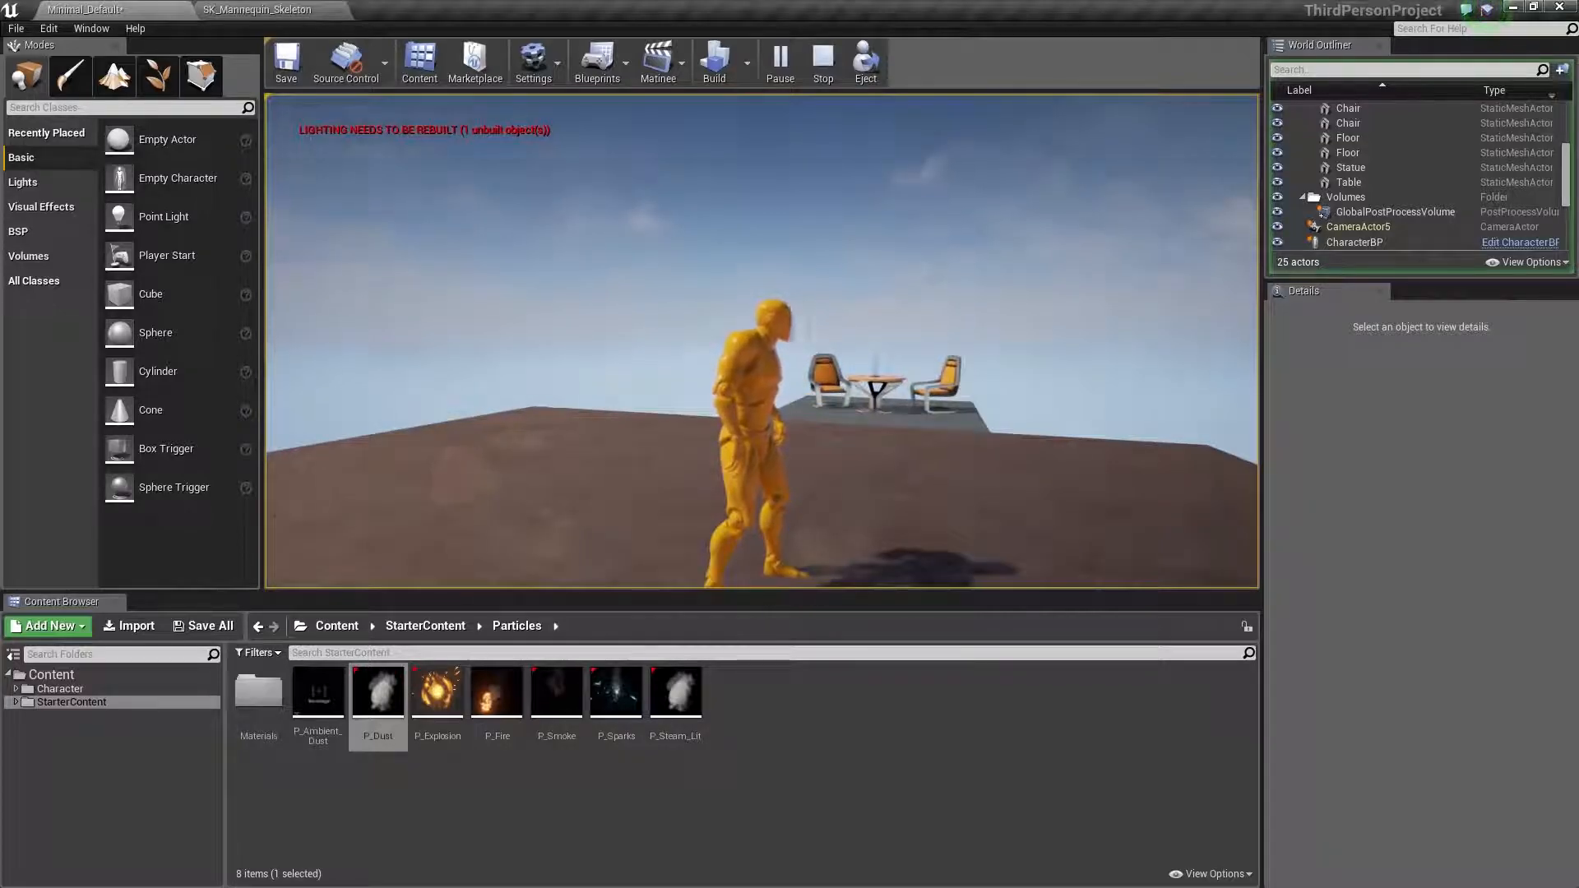
{"action": "key", "text": "a"}
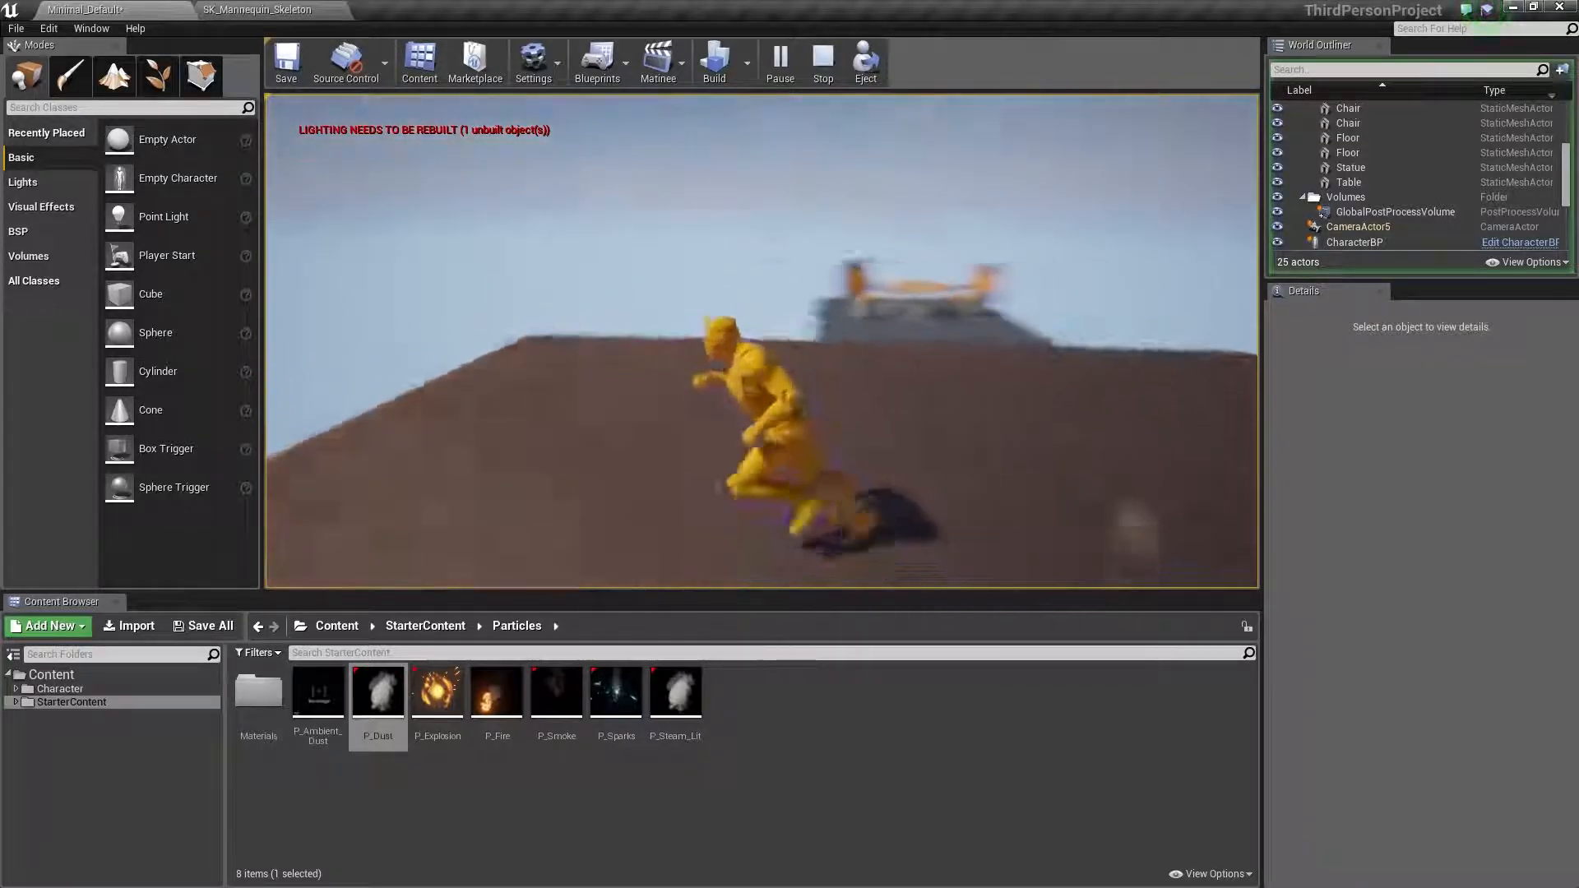